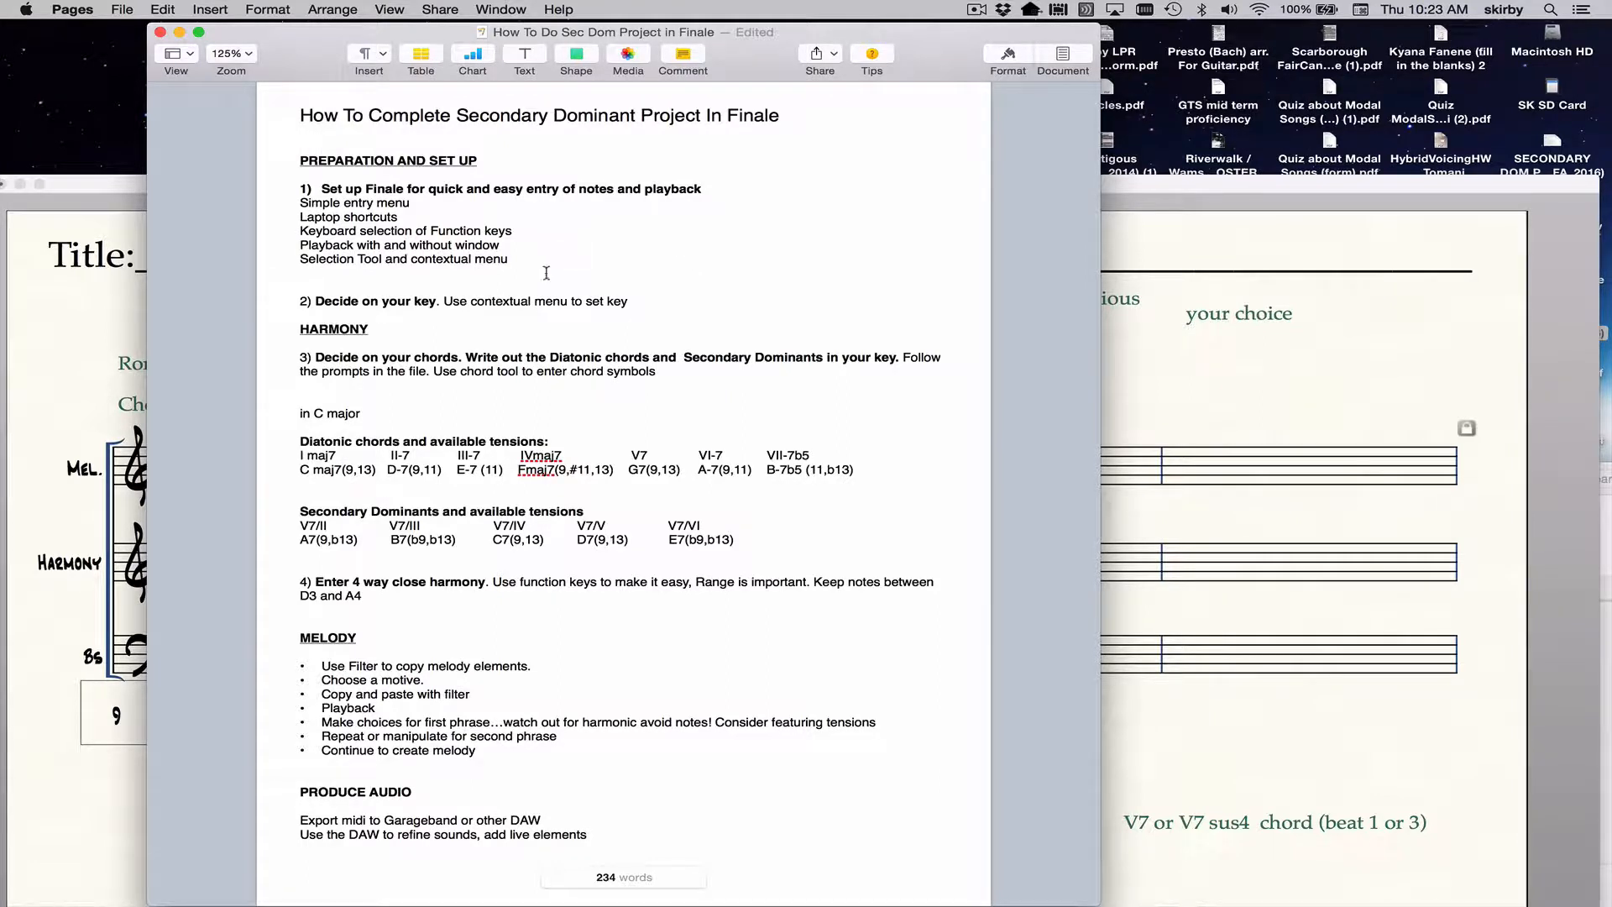
Highlight the preparation and set-up section of the project notes, then switch to the Finale score SECONDARY DOM PROJ (FA_2016).
{"action": "left_click_drag", "start_coordinate": [628, 302], "coordinate": [267, 158]}
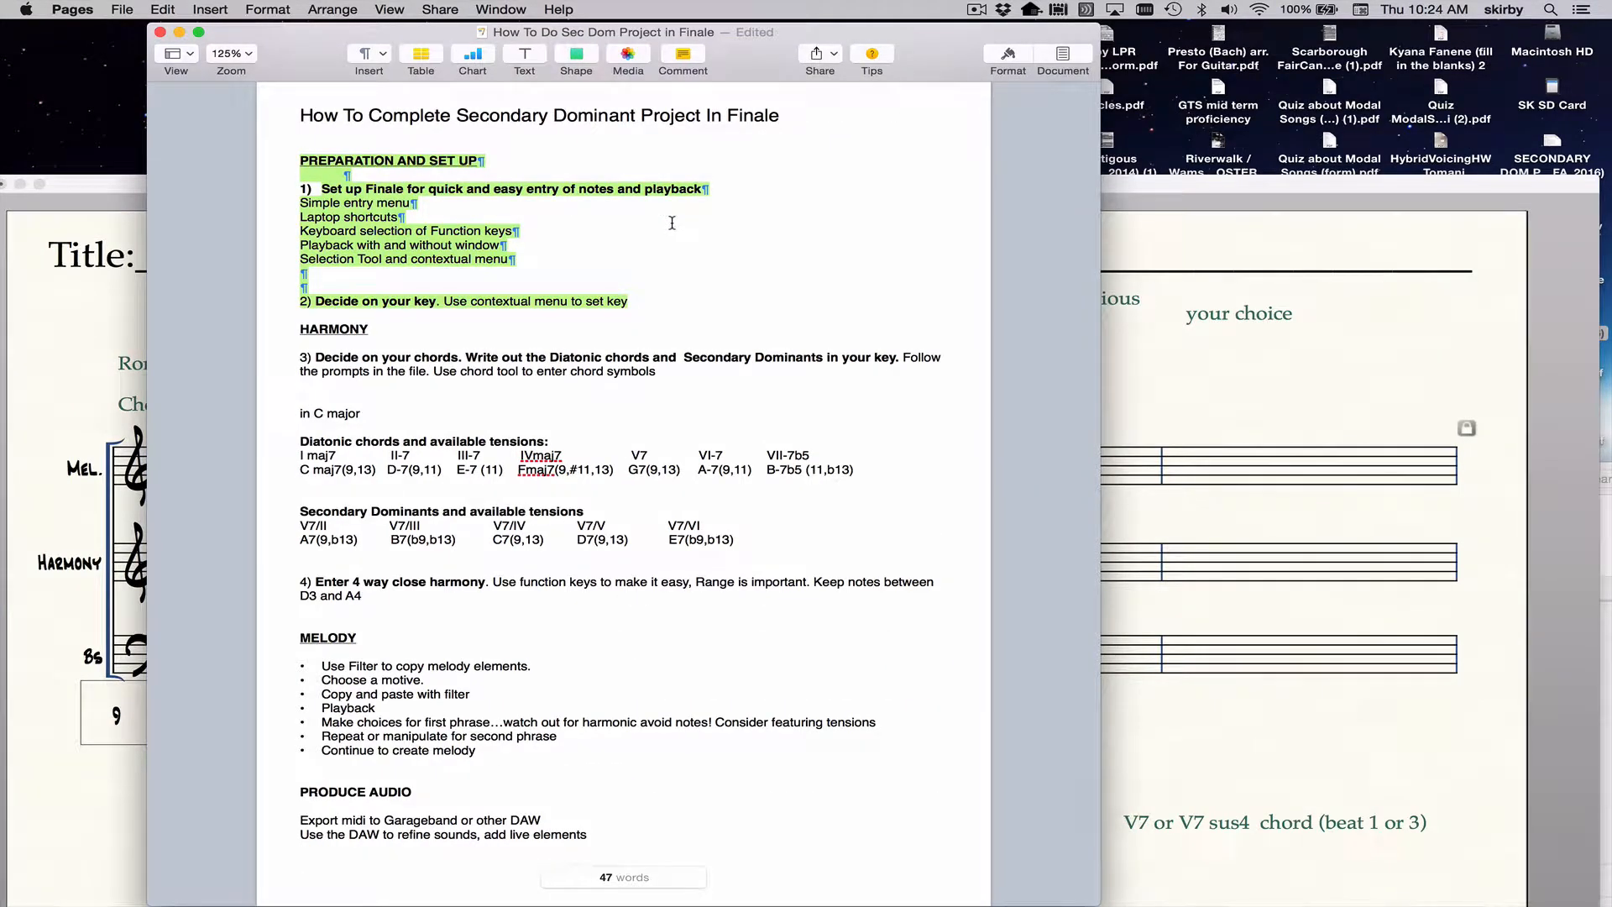
{"action": "left_click", "coordinate": [1238, 181]}
{"action": "left_click_drag", "start_coordinate": [1237, 183], "coordinate": [1246, 135]}
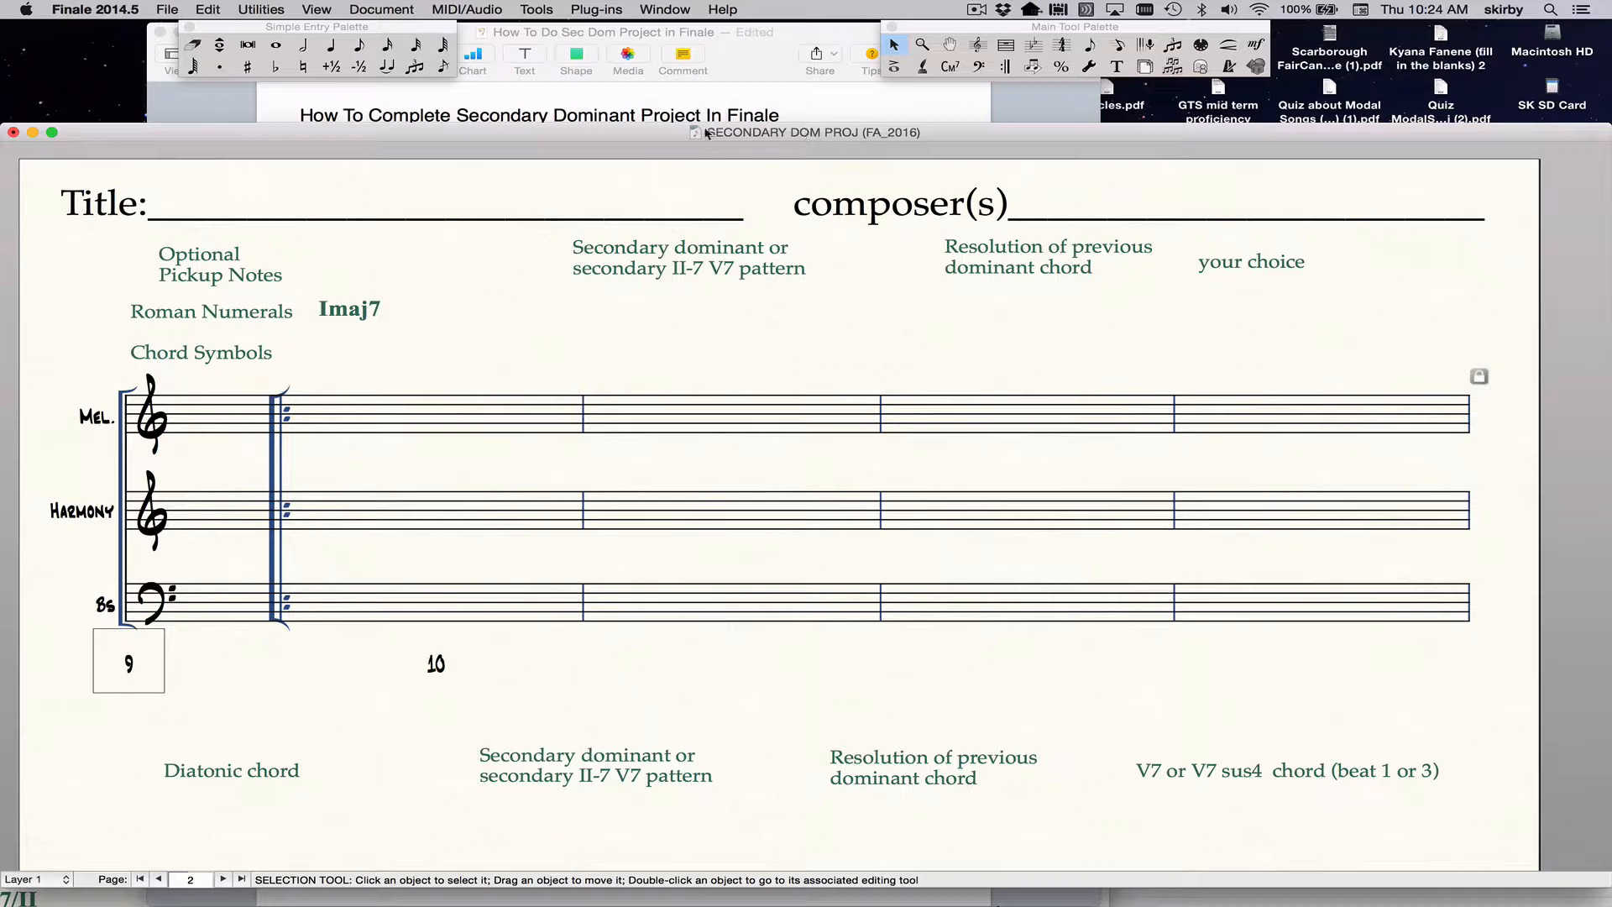
Place the Main Tool Palette beside the Simple Entry Palette, above the score window.
{"action": "left_click", "coordinate": [669, 10]}
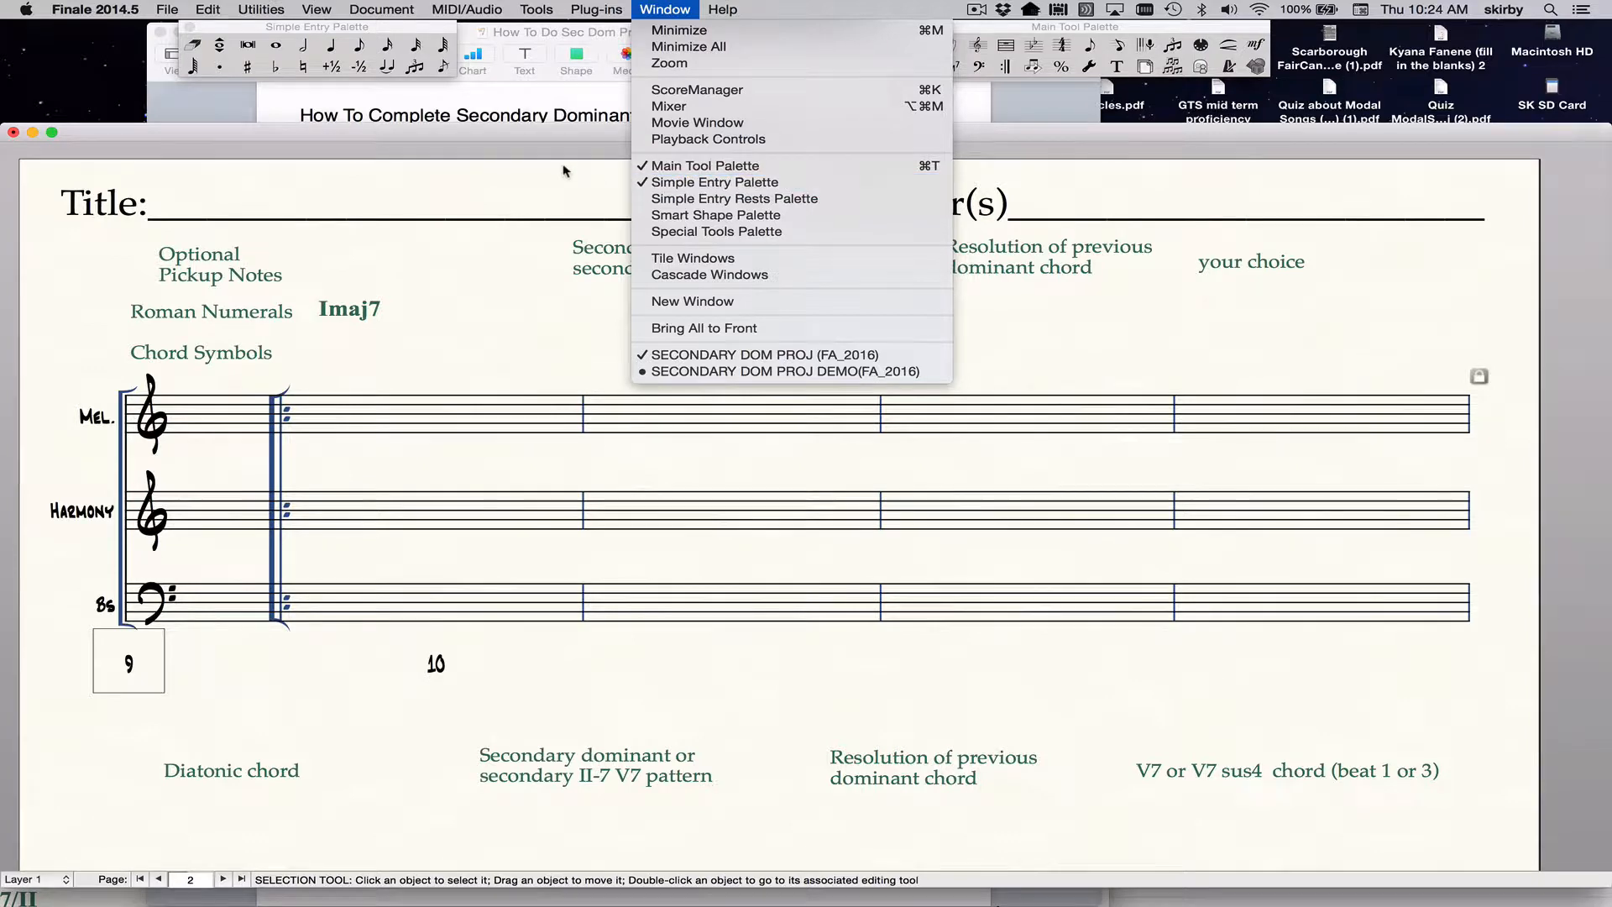
{"action": "left_click", "coordinate": [571, 132]}
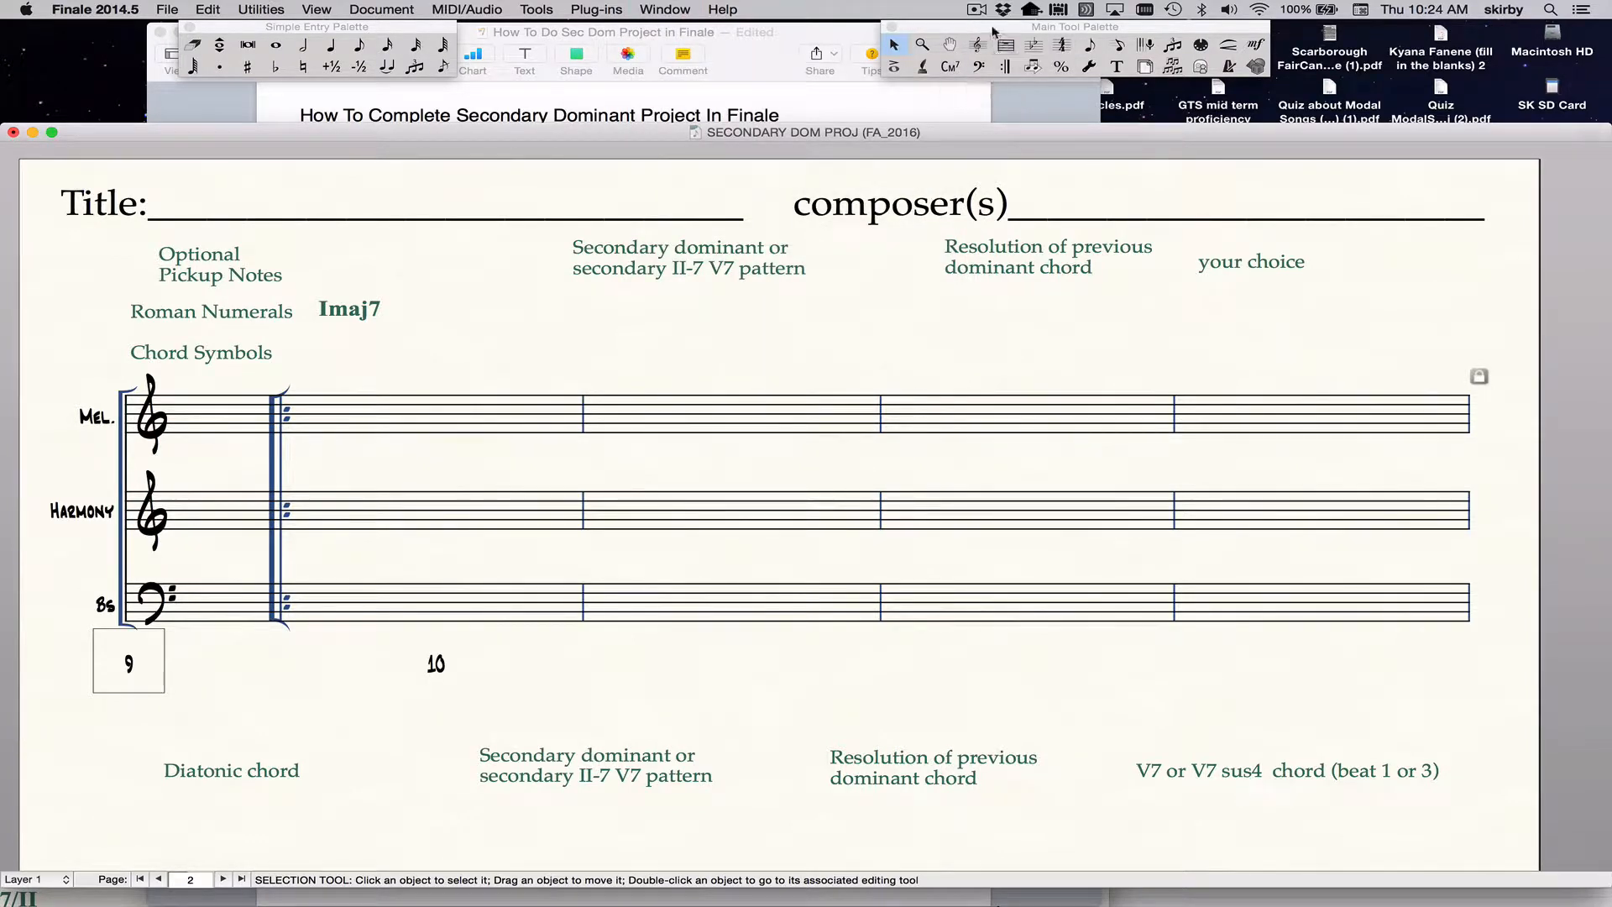
{"action": "left_click_drag", "start_coordinate": [1018, 27], "coordinate": [847, 30]}
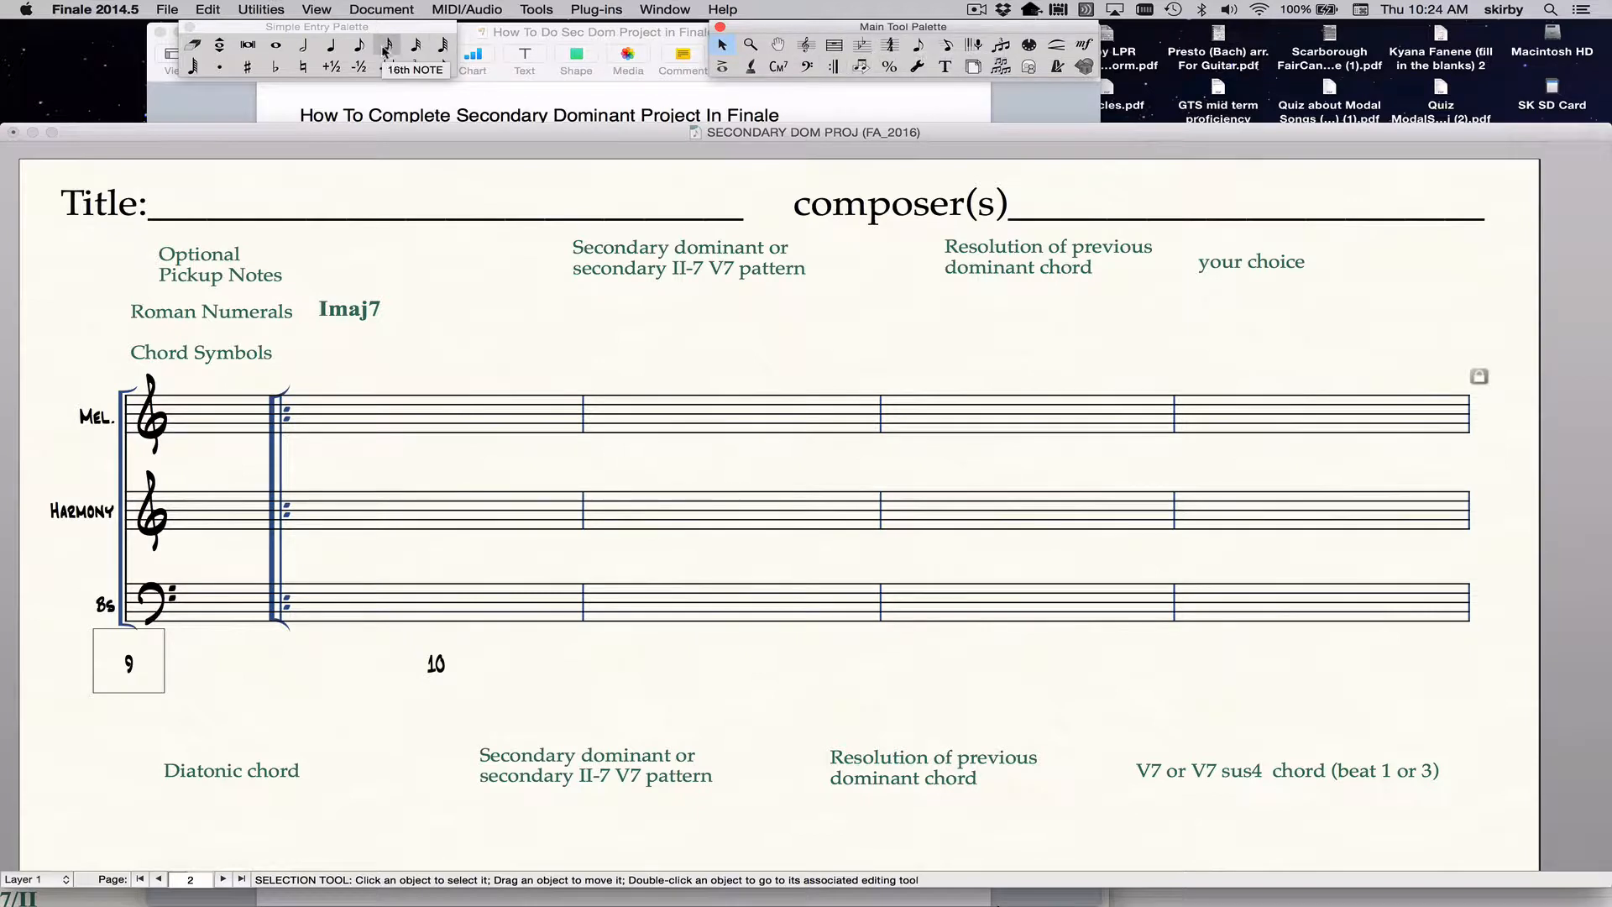
{"action": "left_click", "coordinate": [326, 31]}
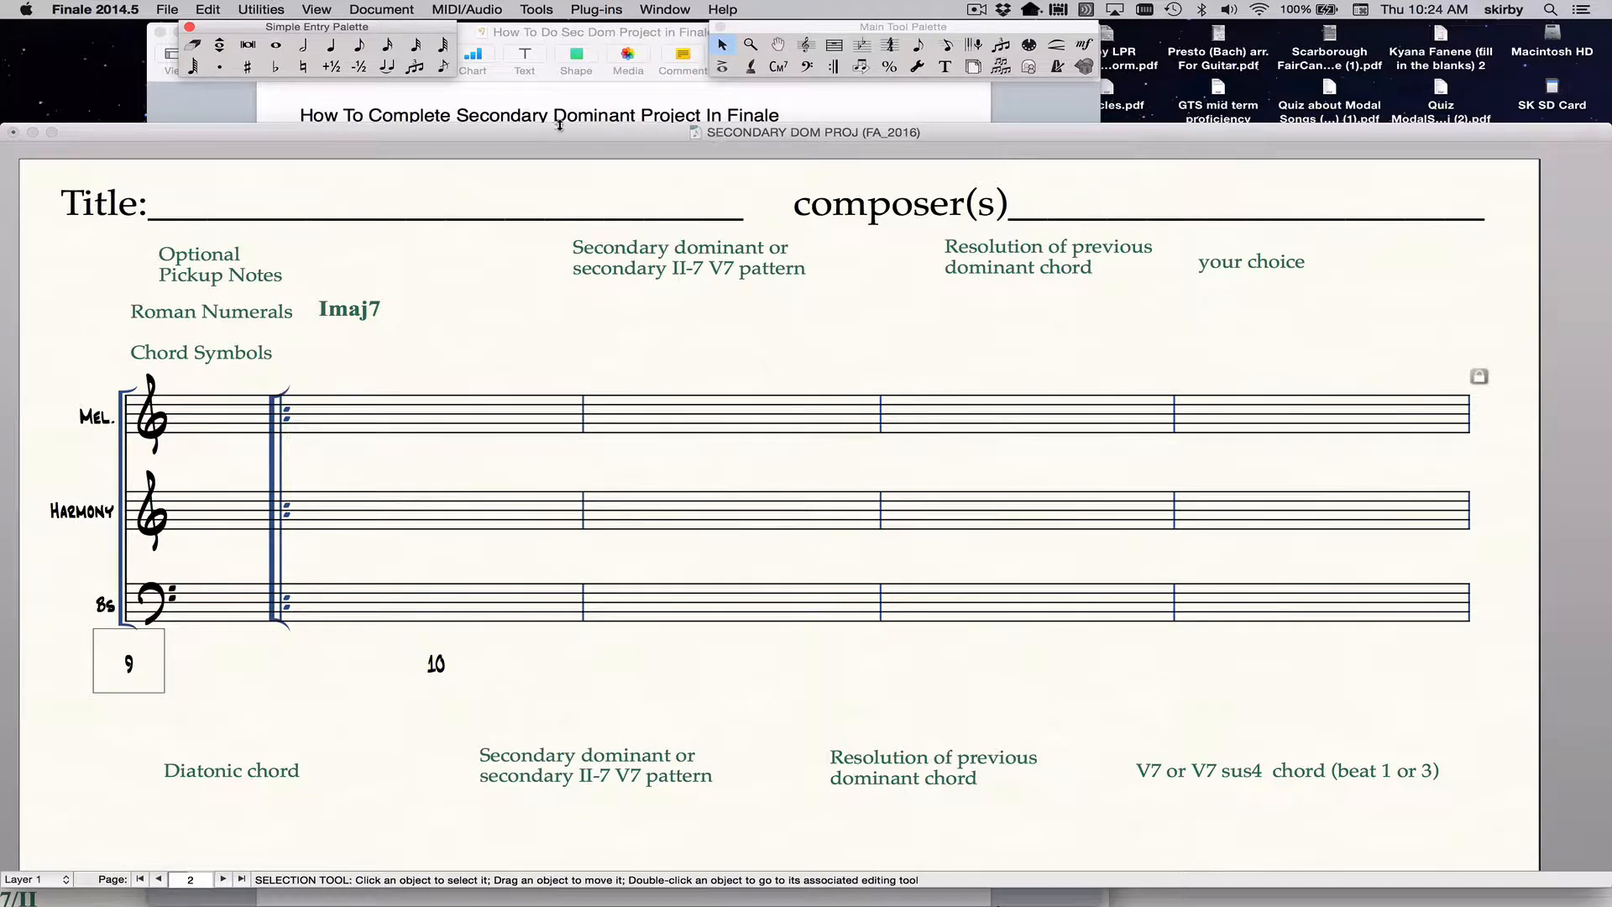
Start Simple Entry with eighth notes and set its keyboard shortcut set to Laptop Shortcut Table in the Simple Entry Options.
{"action": "left_click", "coordinate": [359, 44]}
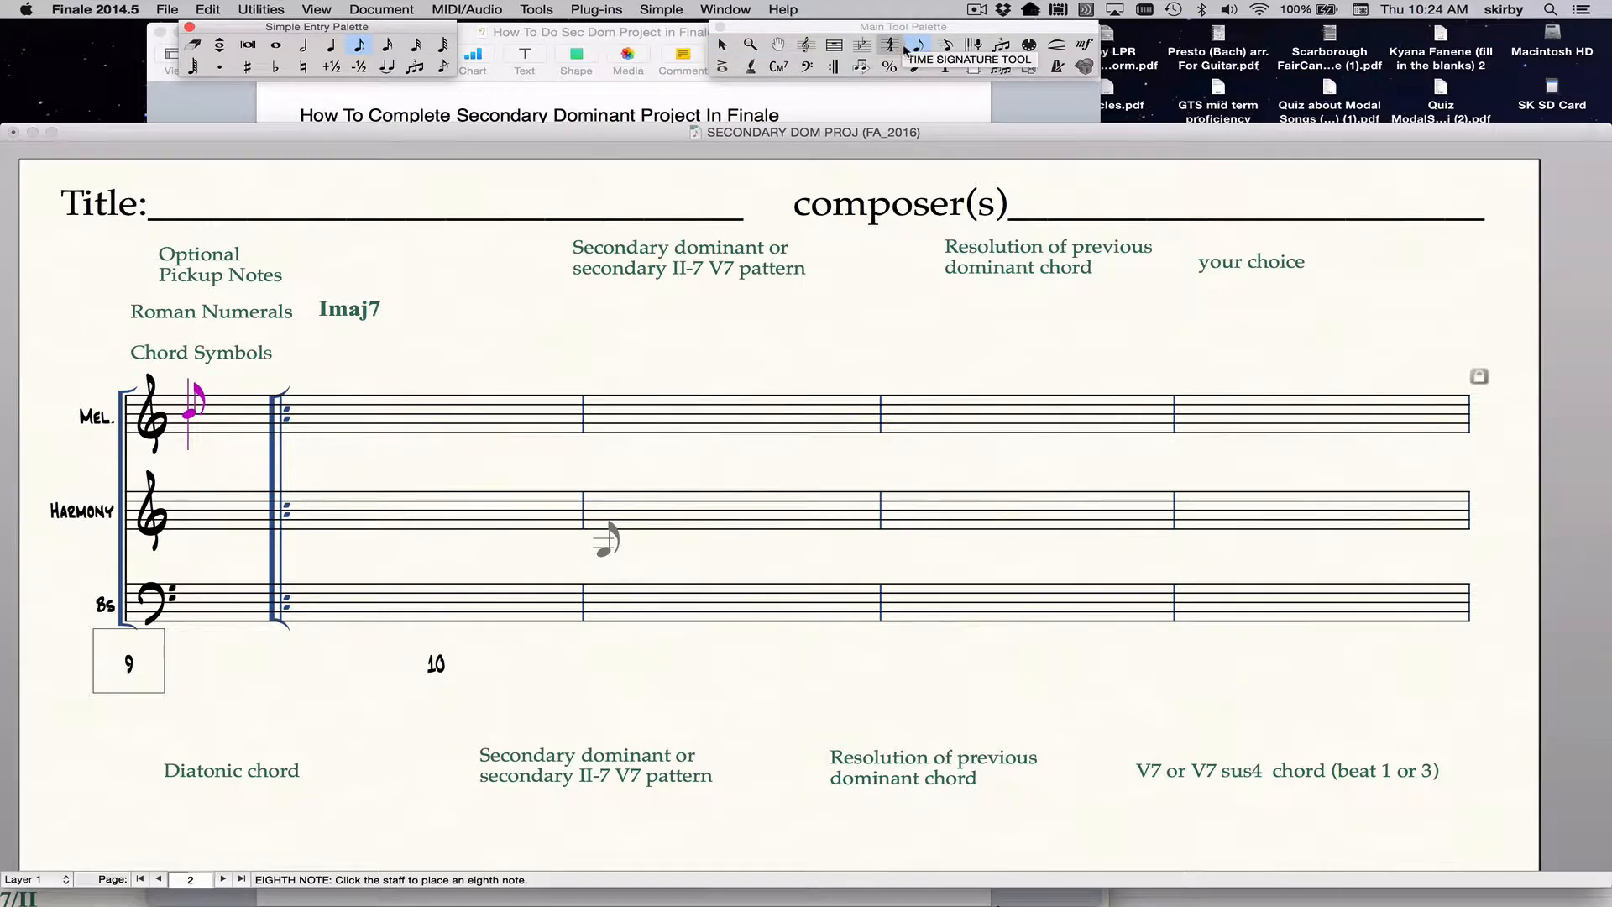
{"action": "left_click", "coordinate": [663, 12]}
{"action": "left_click", "coordinate": [686, 31]}
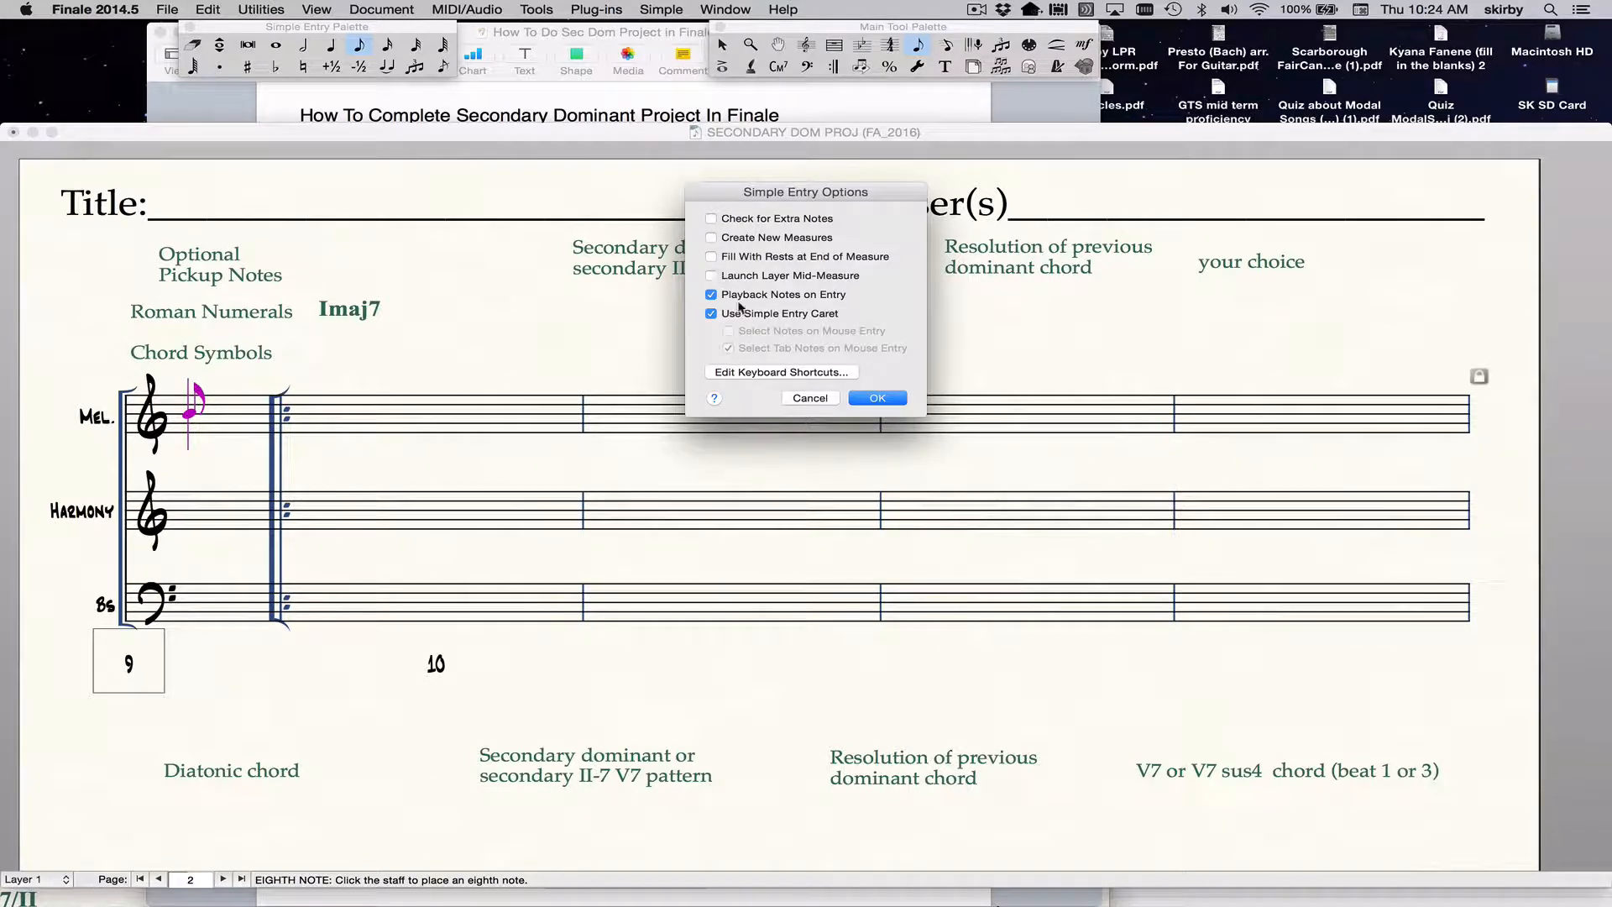
{"action": "left_click", "coordinate": [776, 372]}
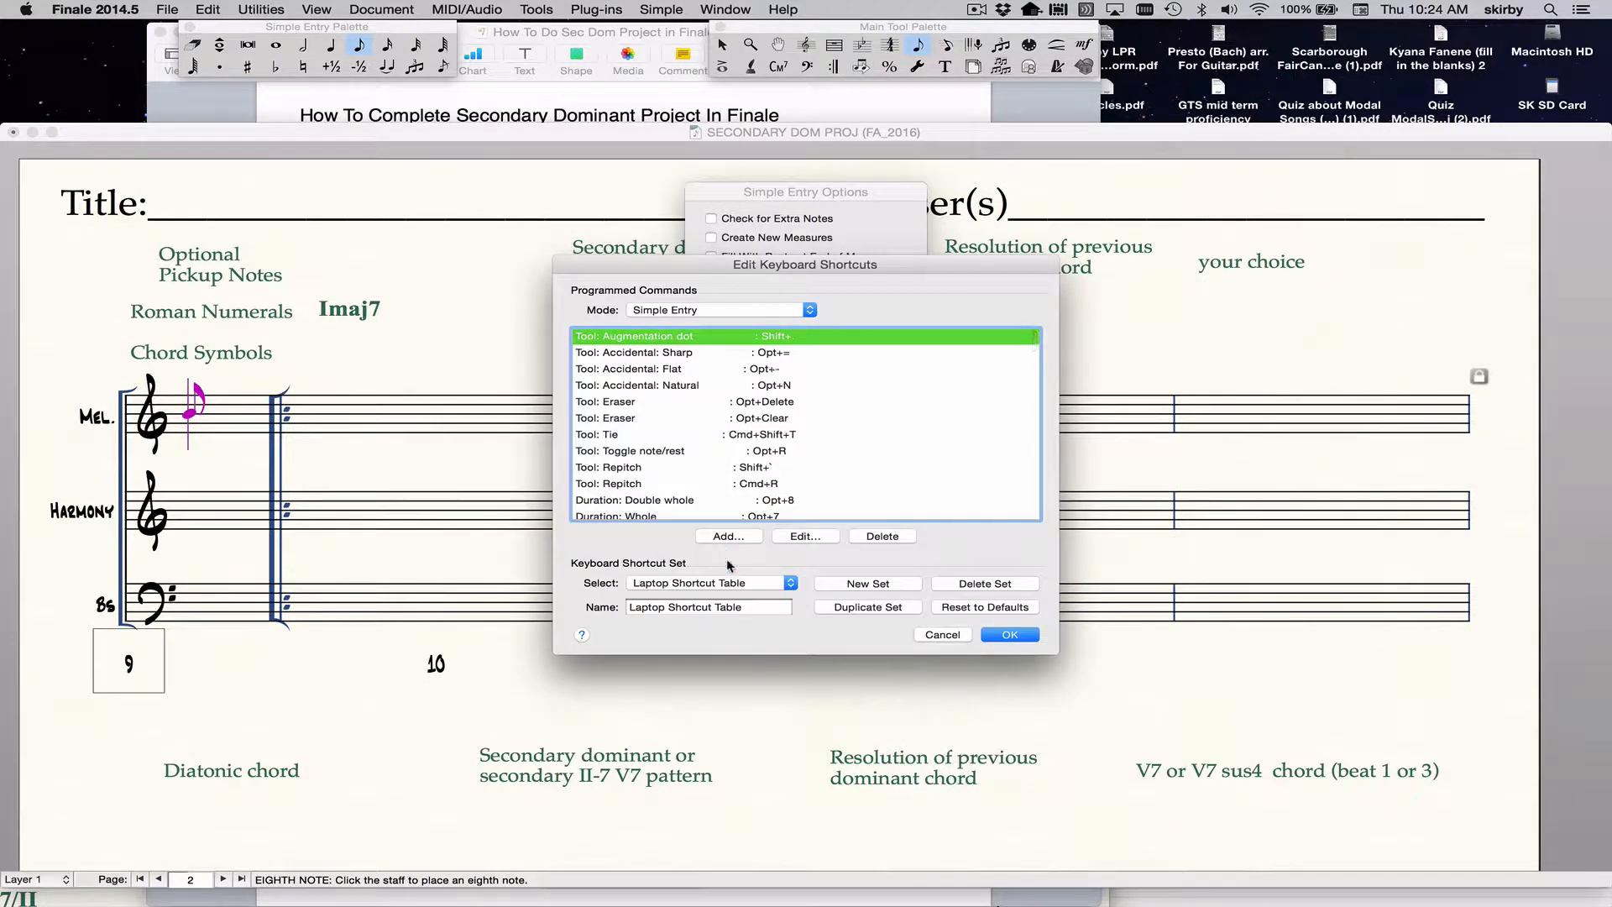
{"action": "left_click", "coordinate": [728, 582]}
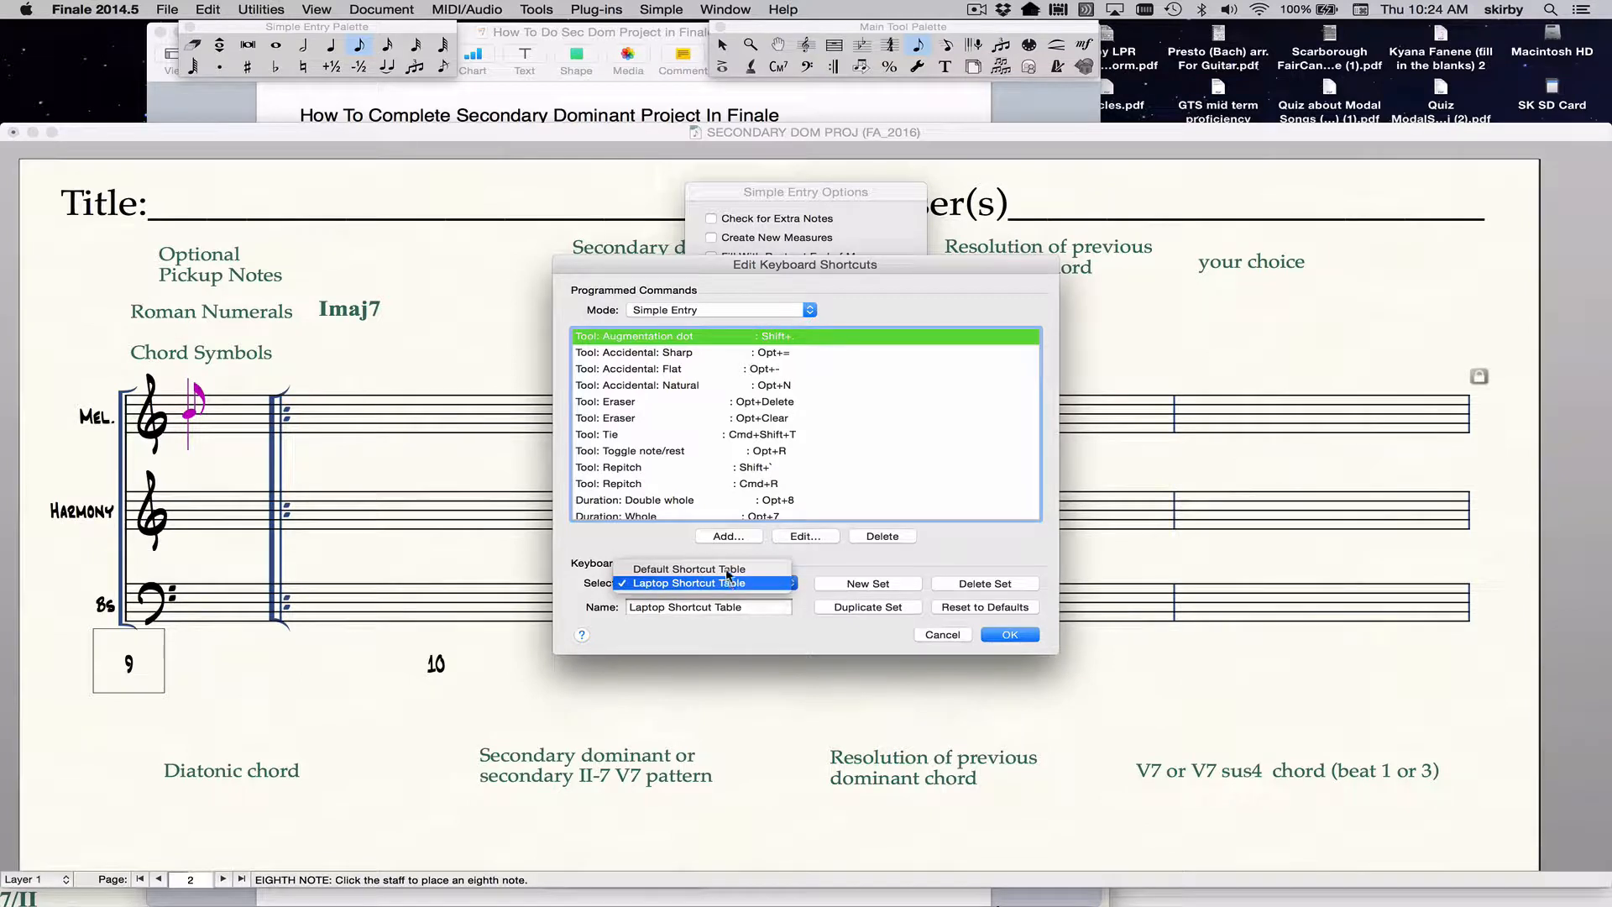
{"action": "left_click", "coordinate": [728, 571]}
{"action": "left_click", "coordinate": [724, 580]}
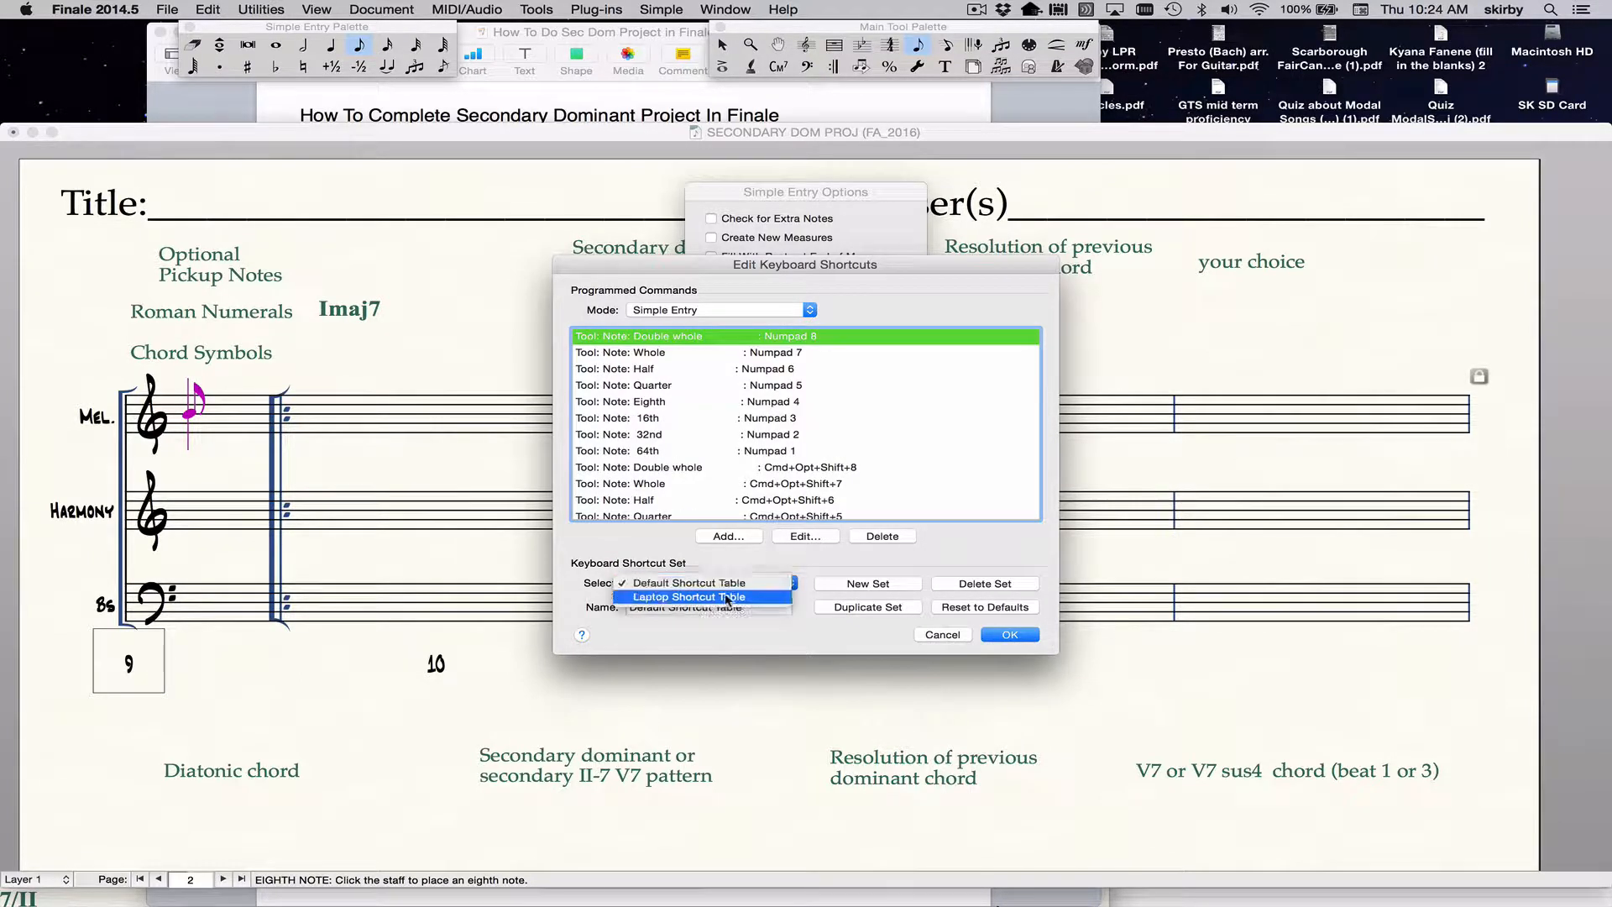
{"action": "left_click", "coordinate": [725, 597]}
{"action": "left_click", "coordinate": [1010, 636]}
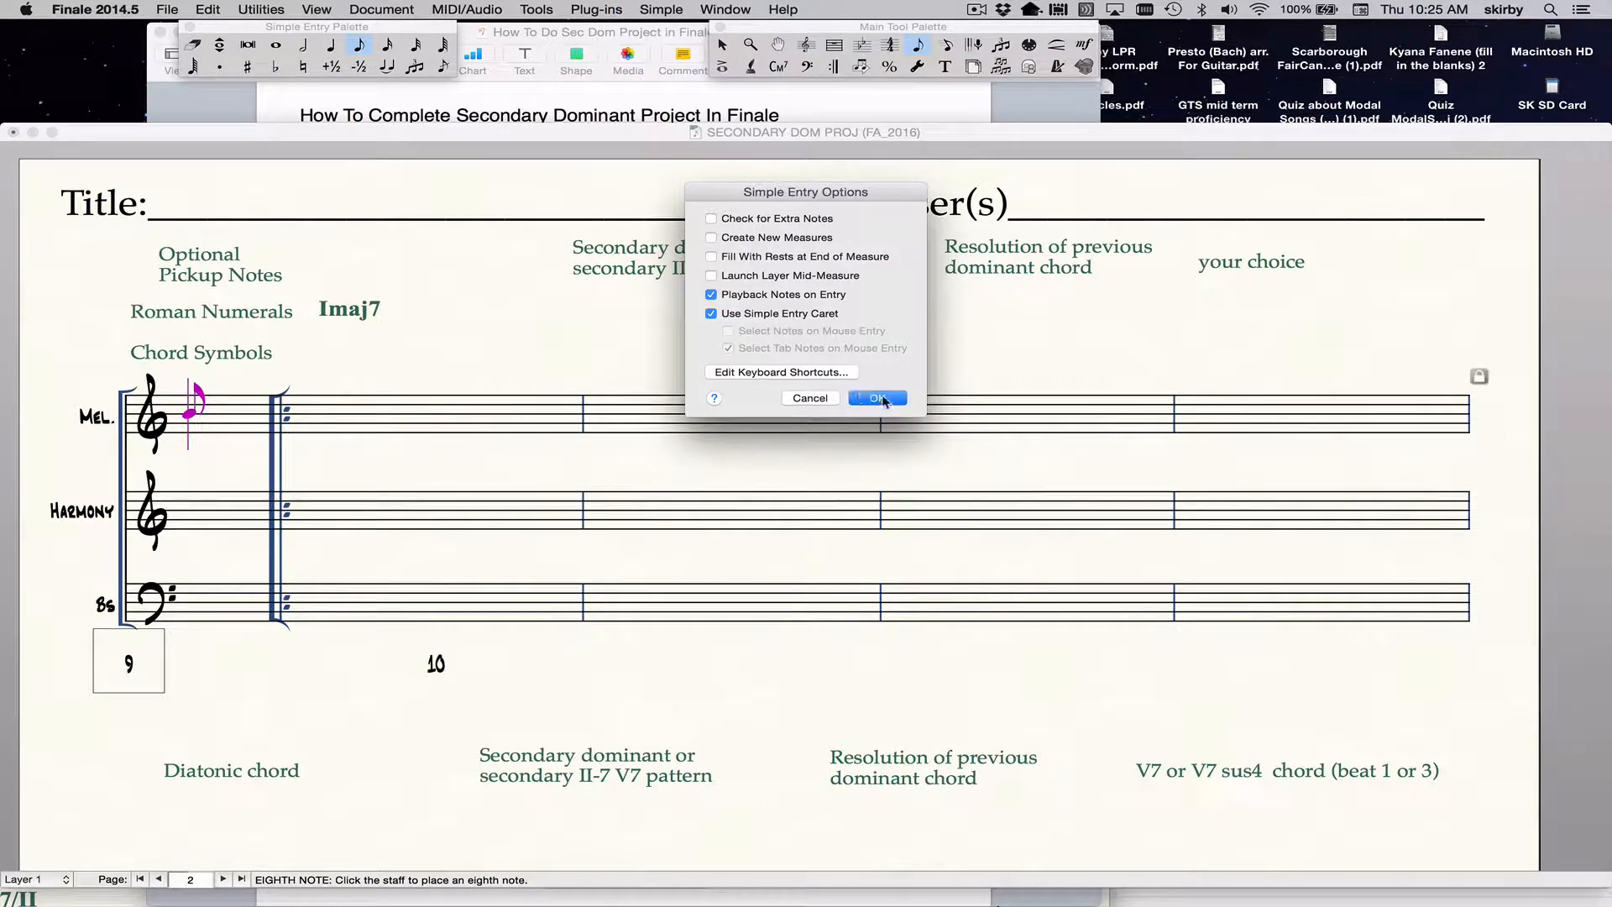
{"action": "left_click", "coordinate": [876, 401]}
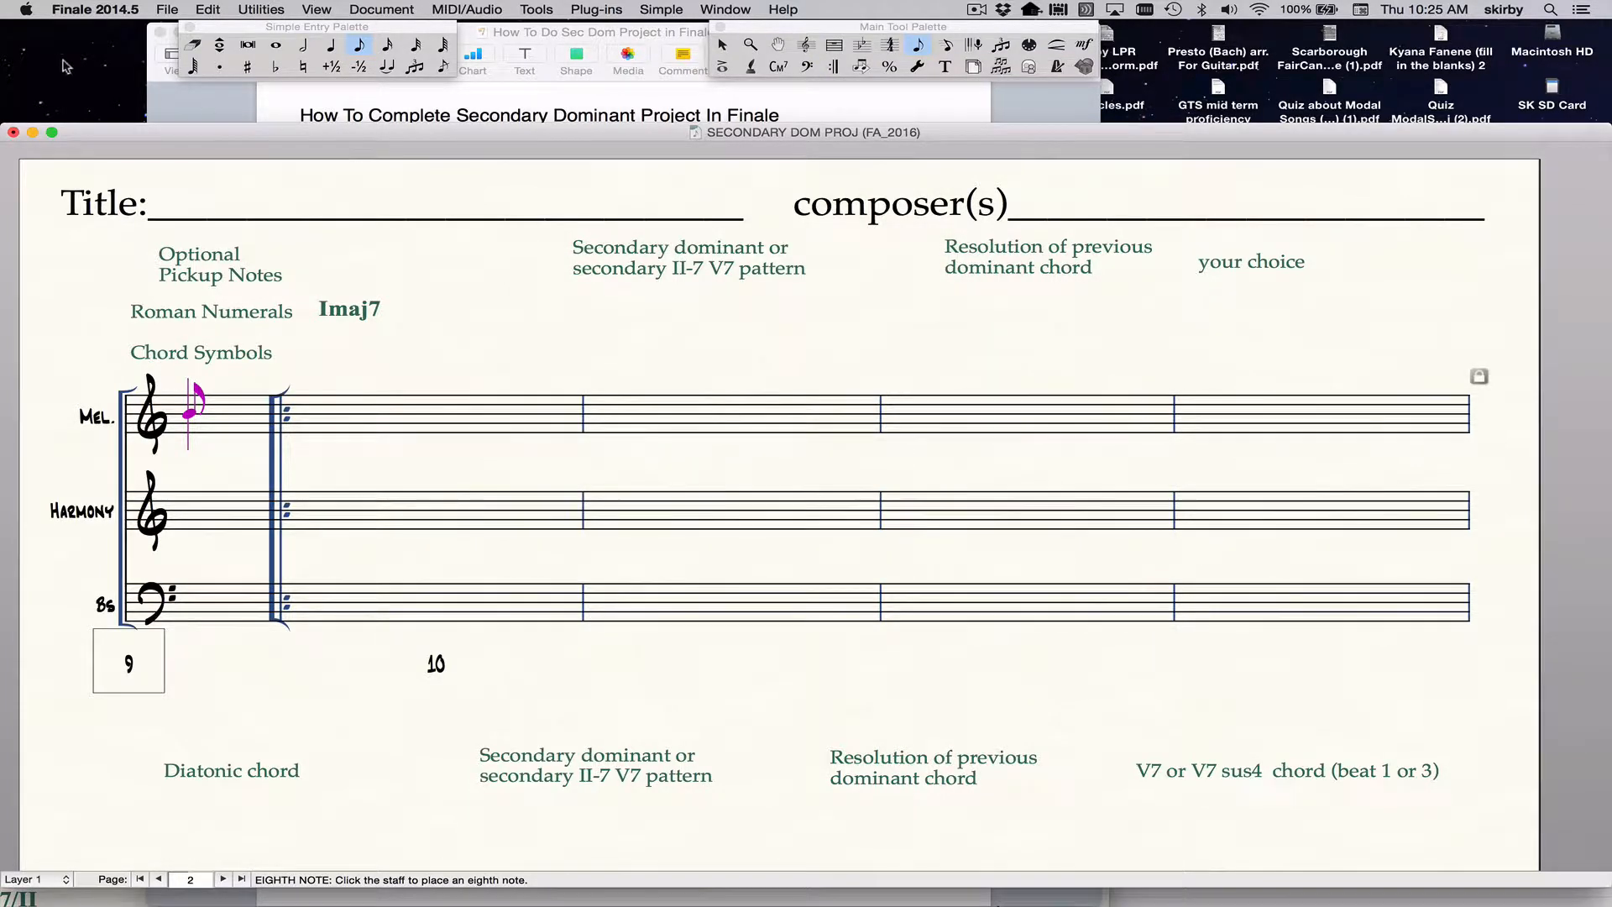
In the Mac's System Preferences for the keyboard, enable using all F1, F2, etc. keys as standard function keys.
{"action": "left_click", "coordinate": [25, 10]}
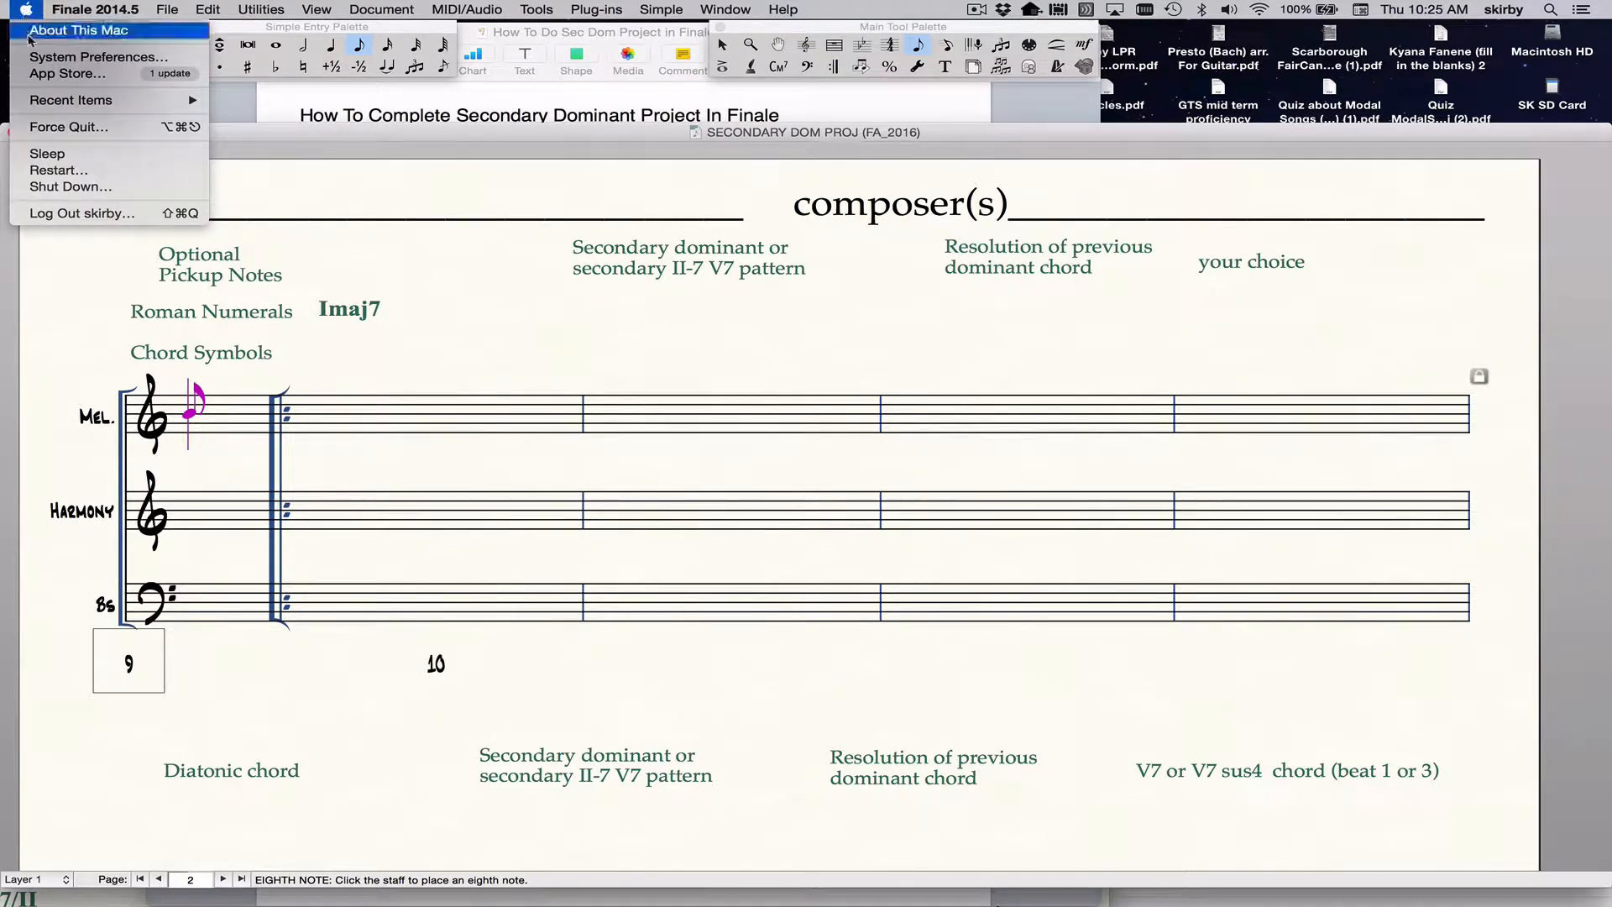
{"action": "left_click", "coordinate": [45, 60]}
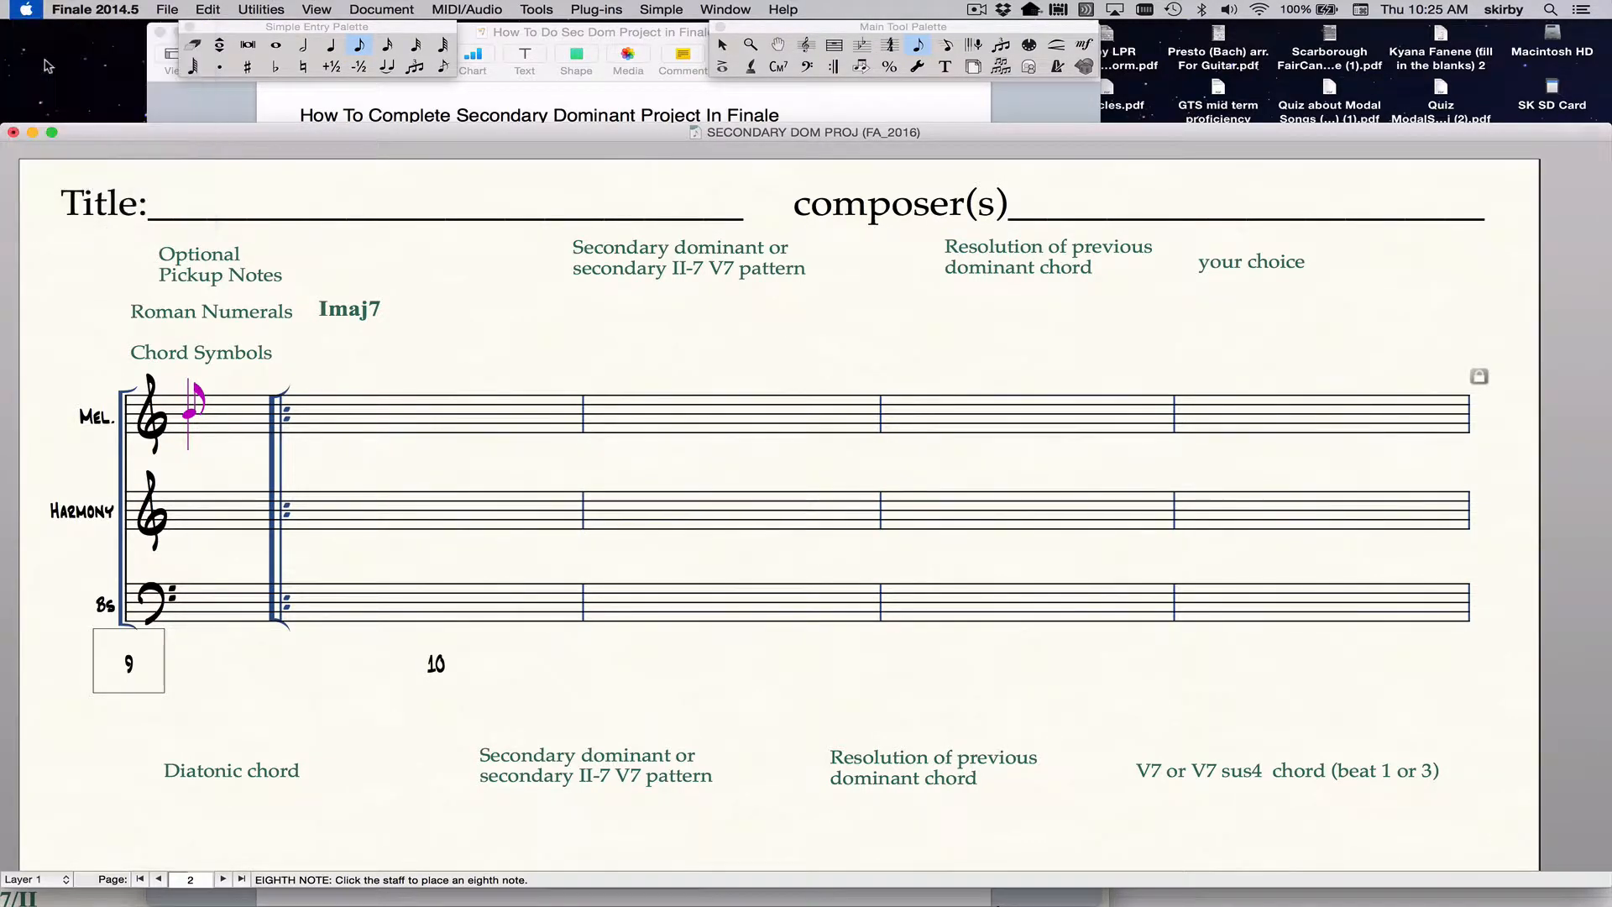
{"action": "left_click", "coordinate": [617, 334]}
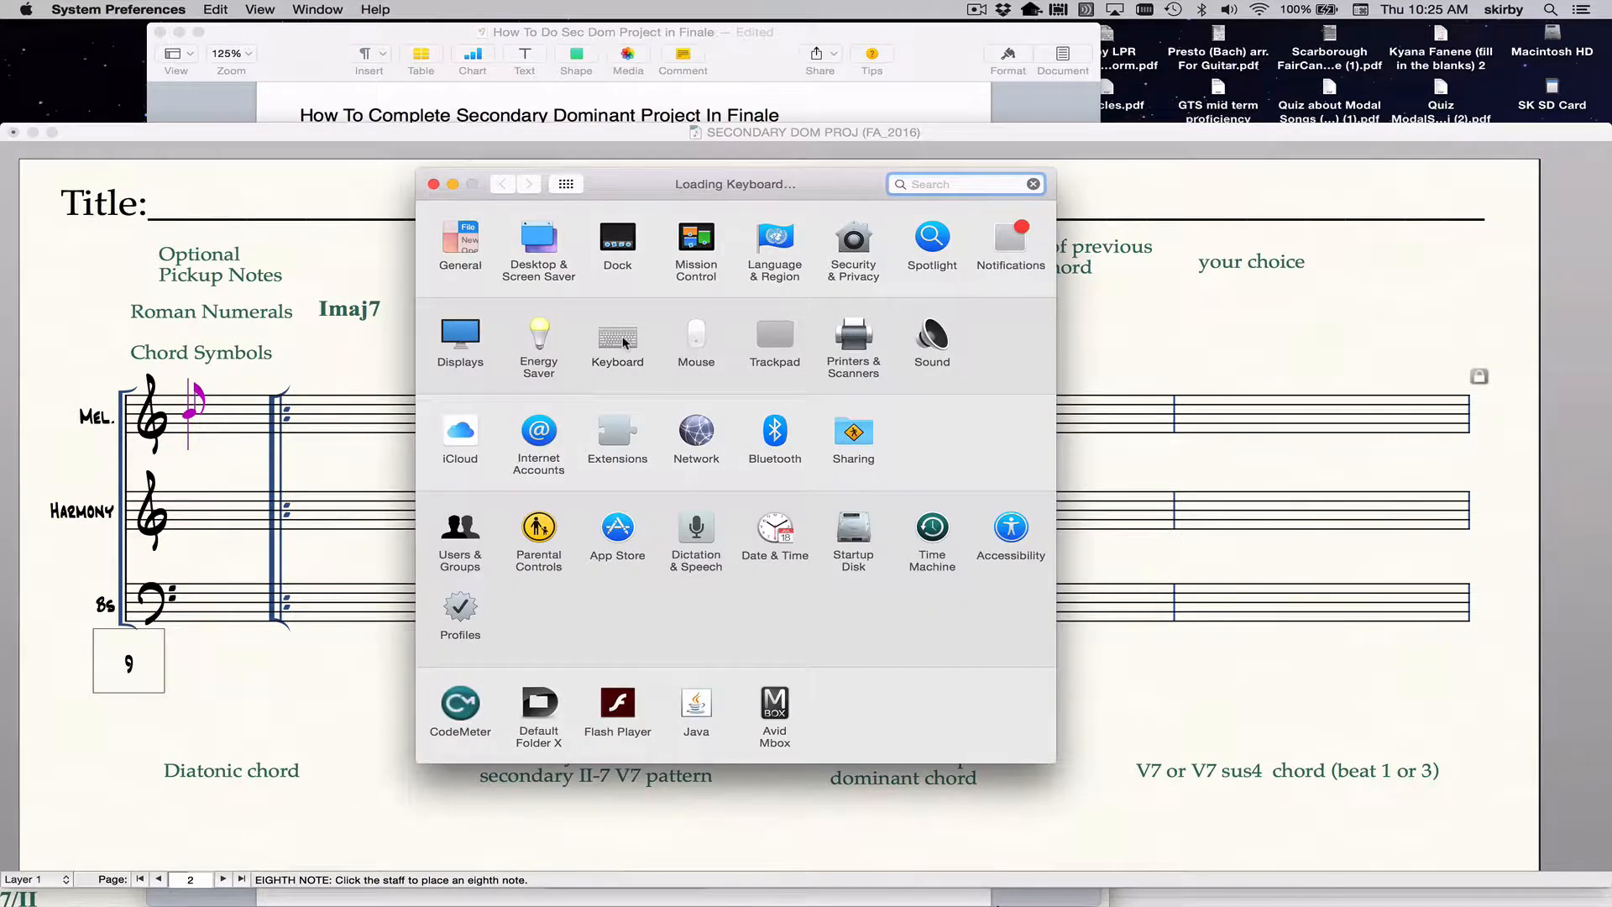
{"action": "left_click", "coordinate": [559, 353]}
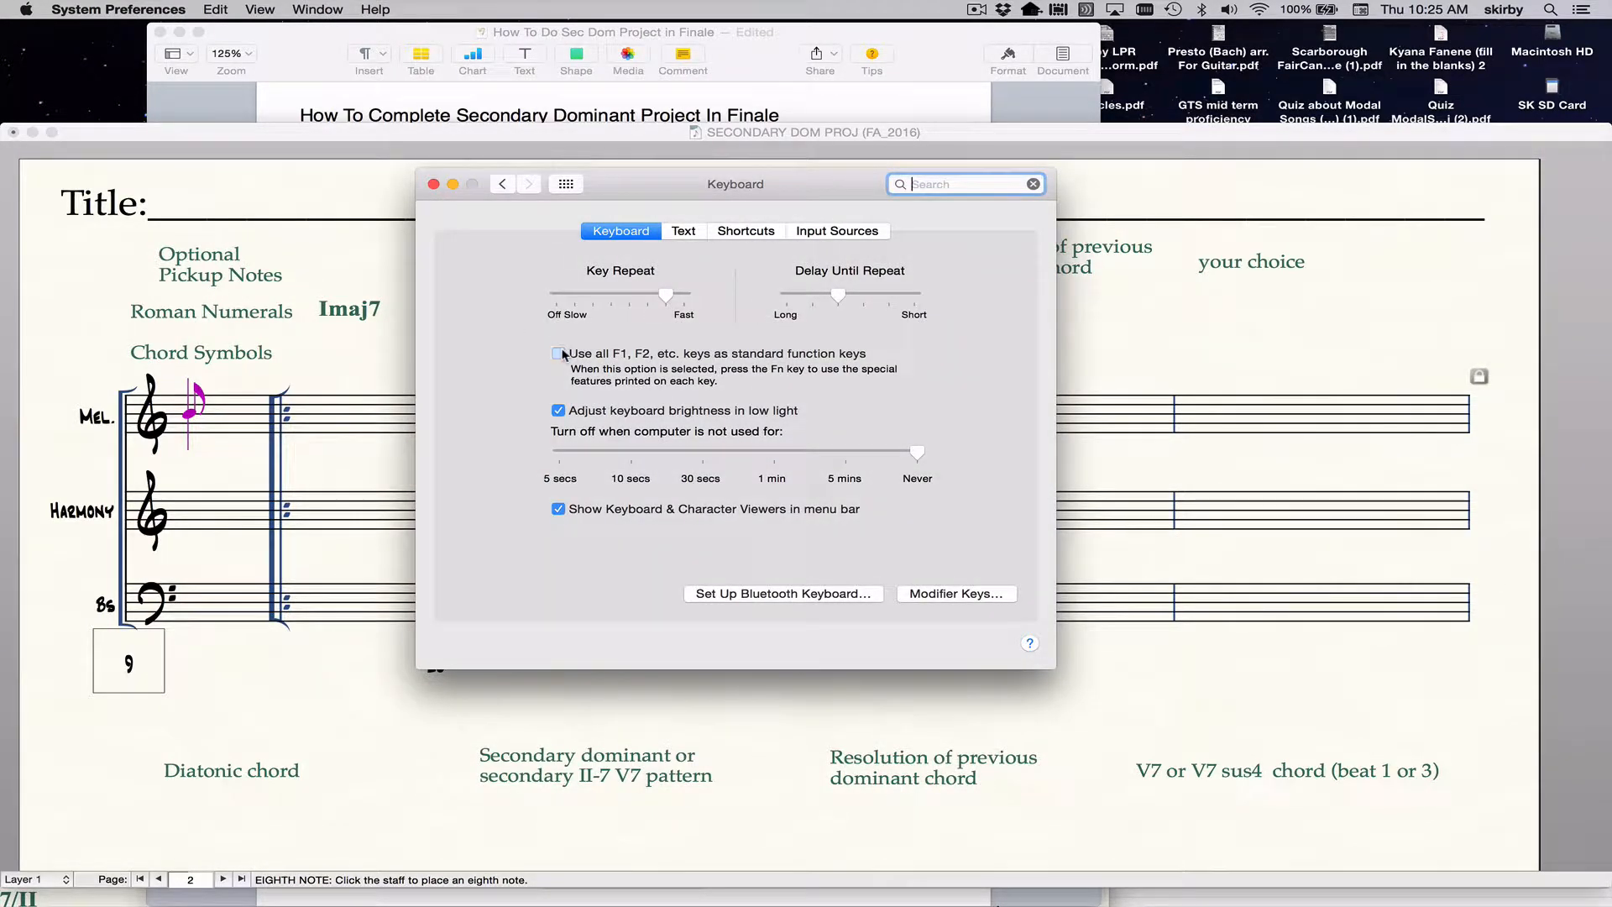
{"action": "left_click", "coordinate": [562, 356]}
{"action": "left_click", "coordinate": [562, 355]}
{"action": "left_click", "coordinate": [434, 186]}
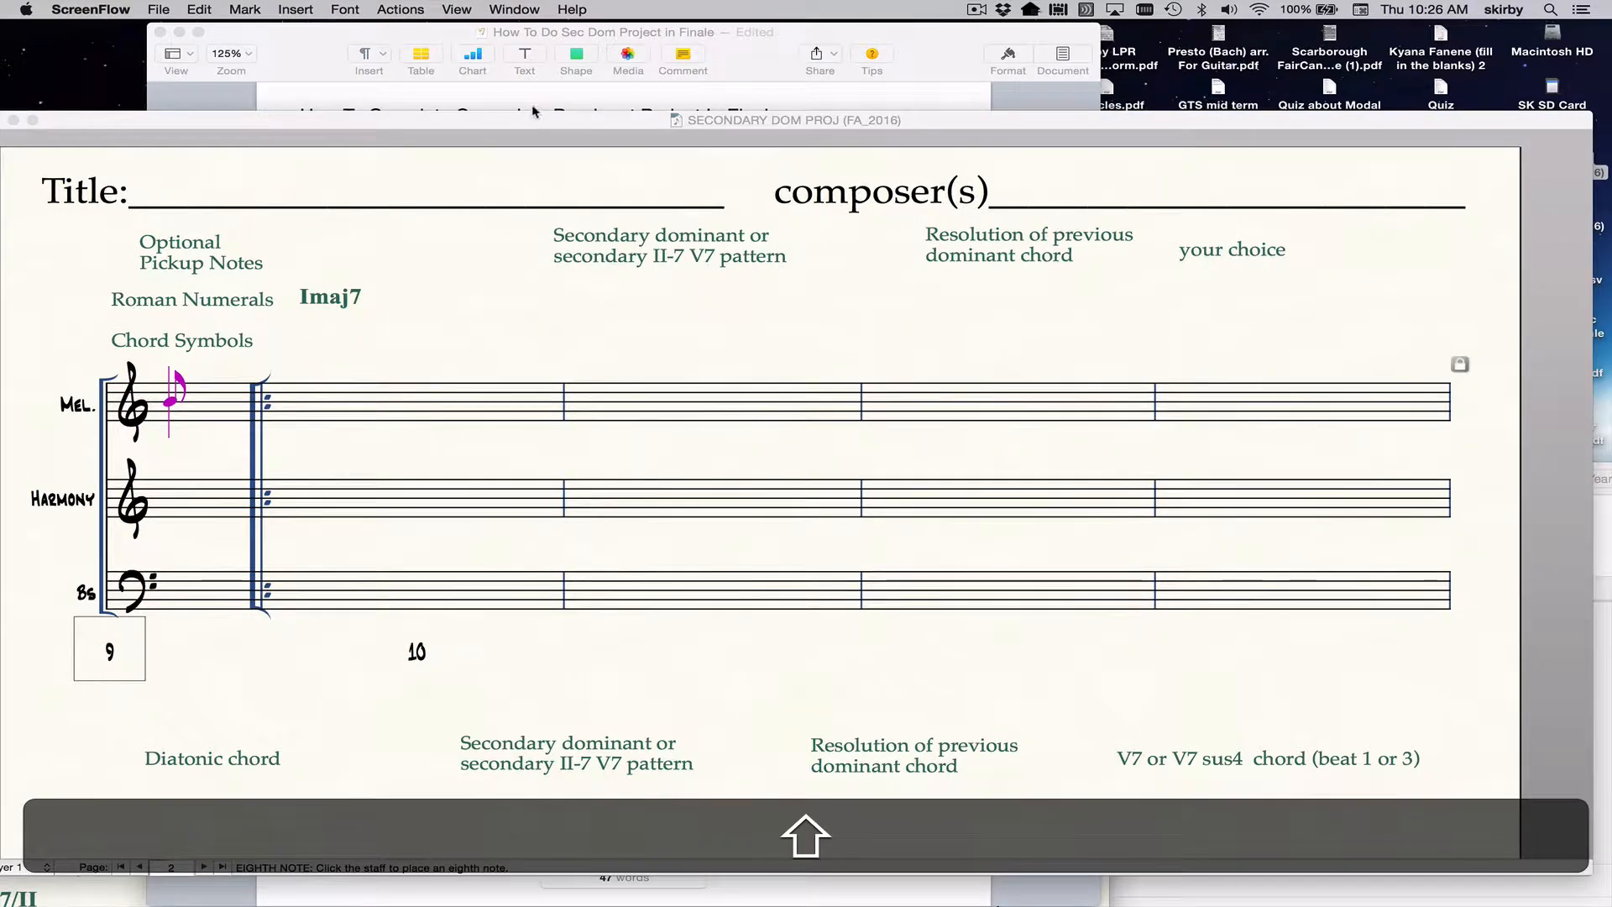
Cycle the Simple Entry duration through whole, half, quarter, eighth and 16th notes, finishing on the whole note.
{"action": "mouse_move", "coordinate": [535, 119]}
{"action": "left_mouse_down"}
{"action": "mouse_move", "coordinate": [544, 148]}
{"action": "mouse_move", "coordinate": [554, 106]}
{"action": "left_mouse_up"}
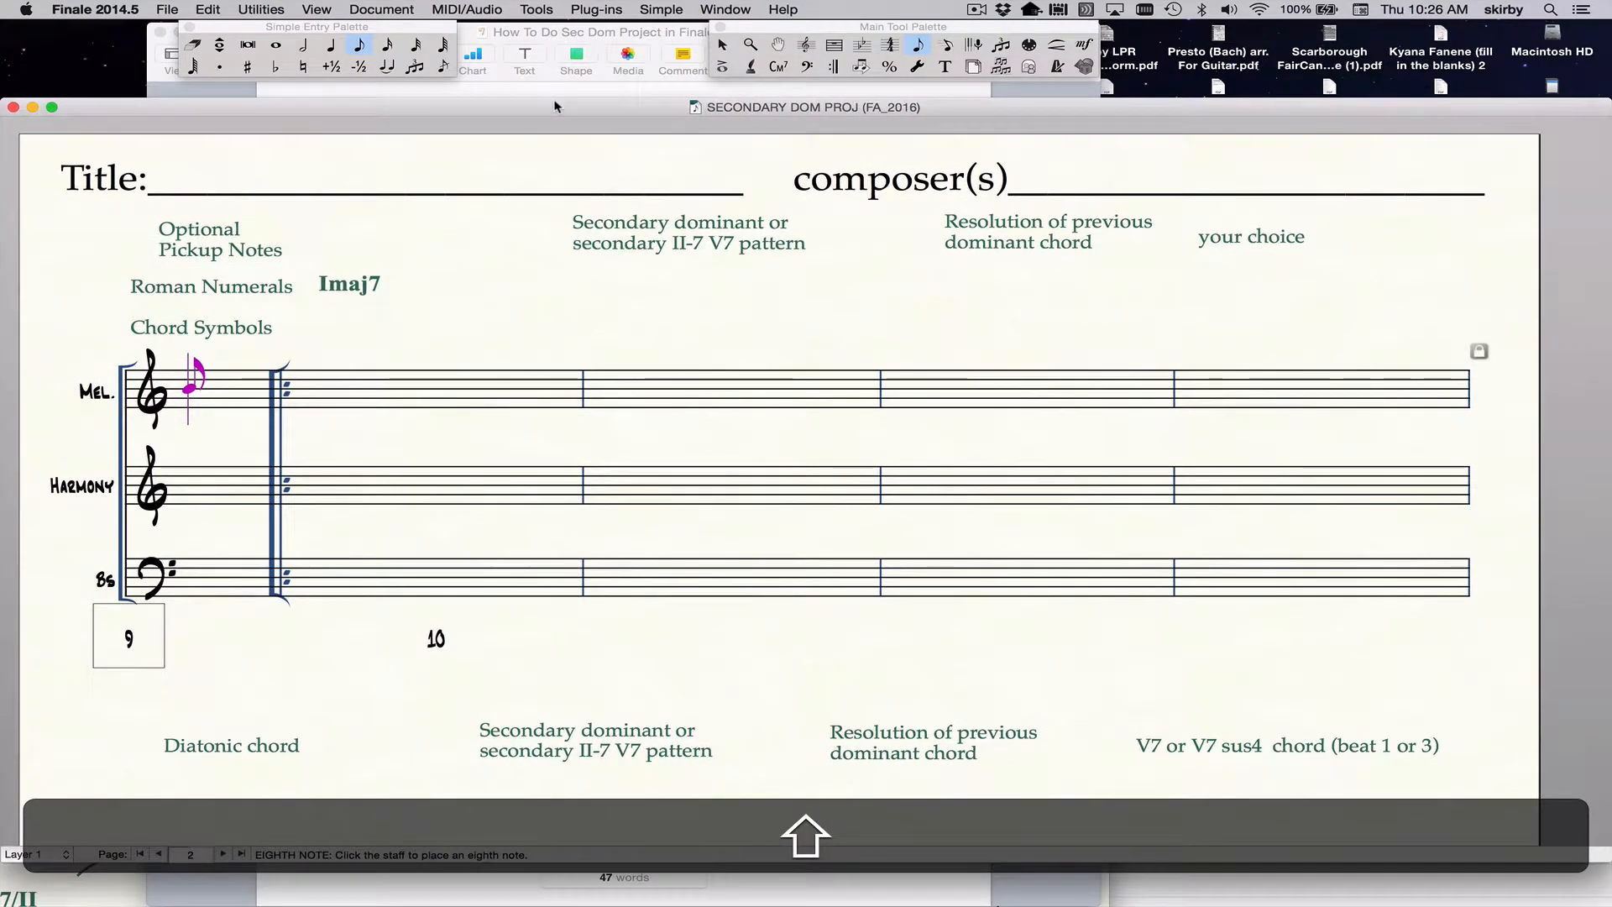
{"action": "left_click", "coordinate": [277, 45]}
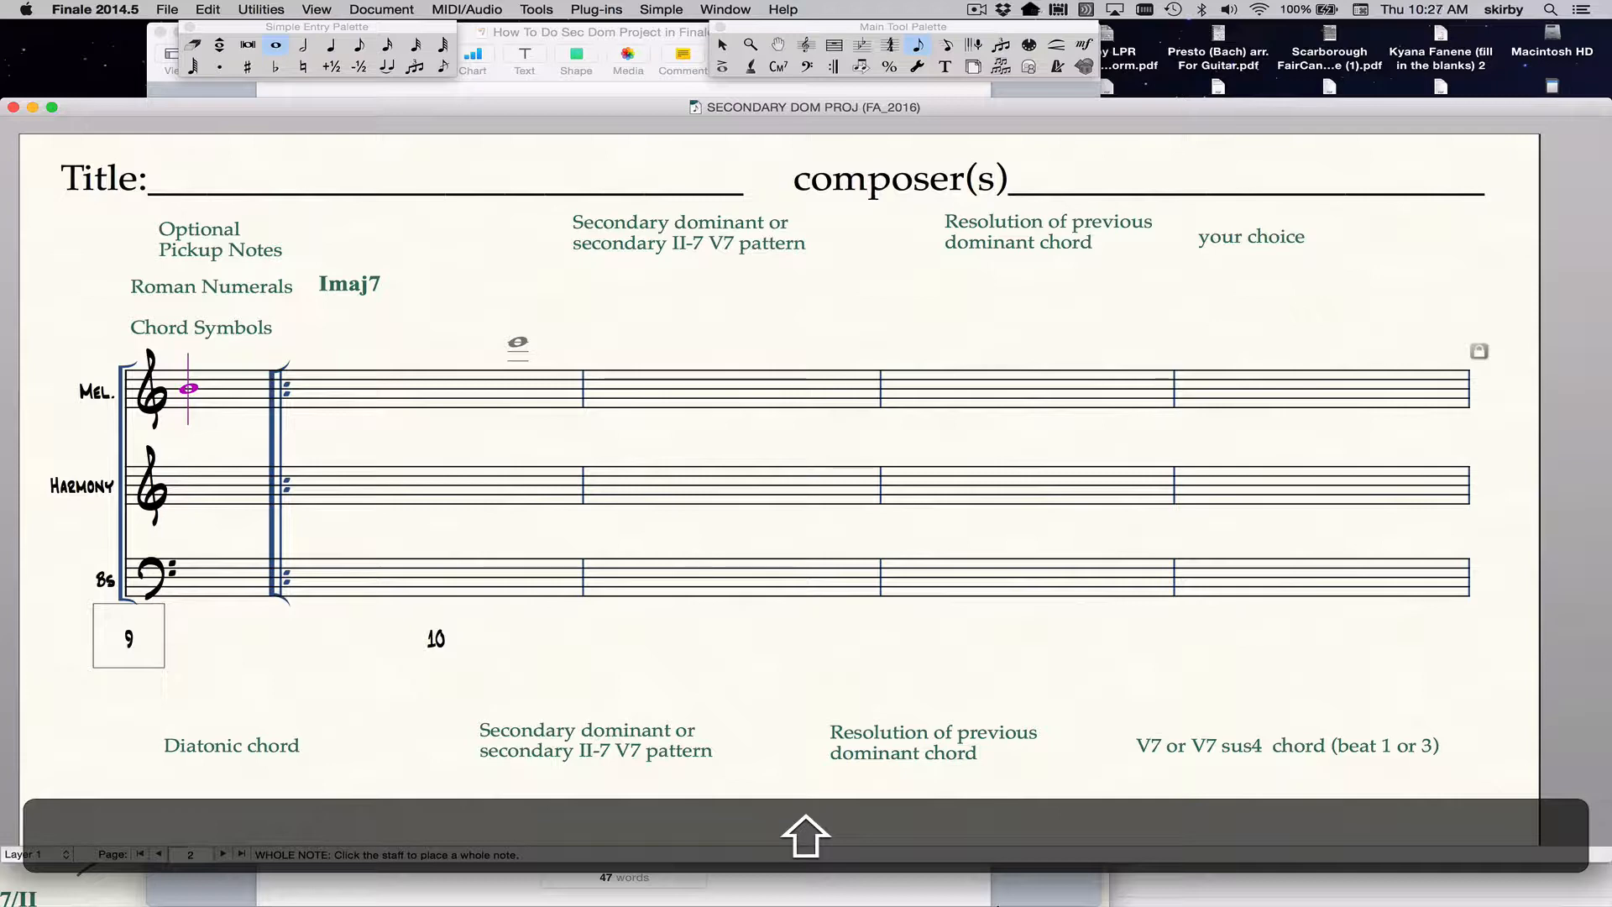
{"action": "key", "text": "shift+7"}
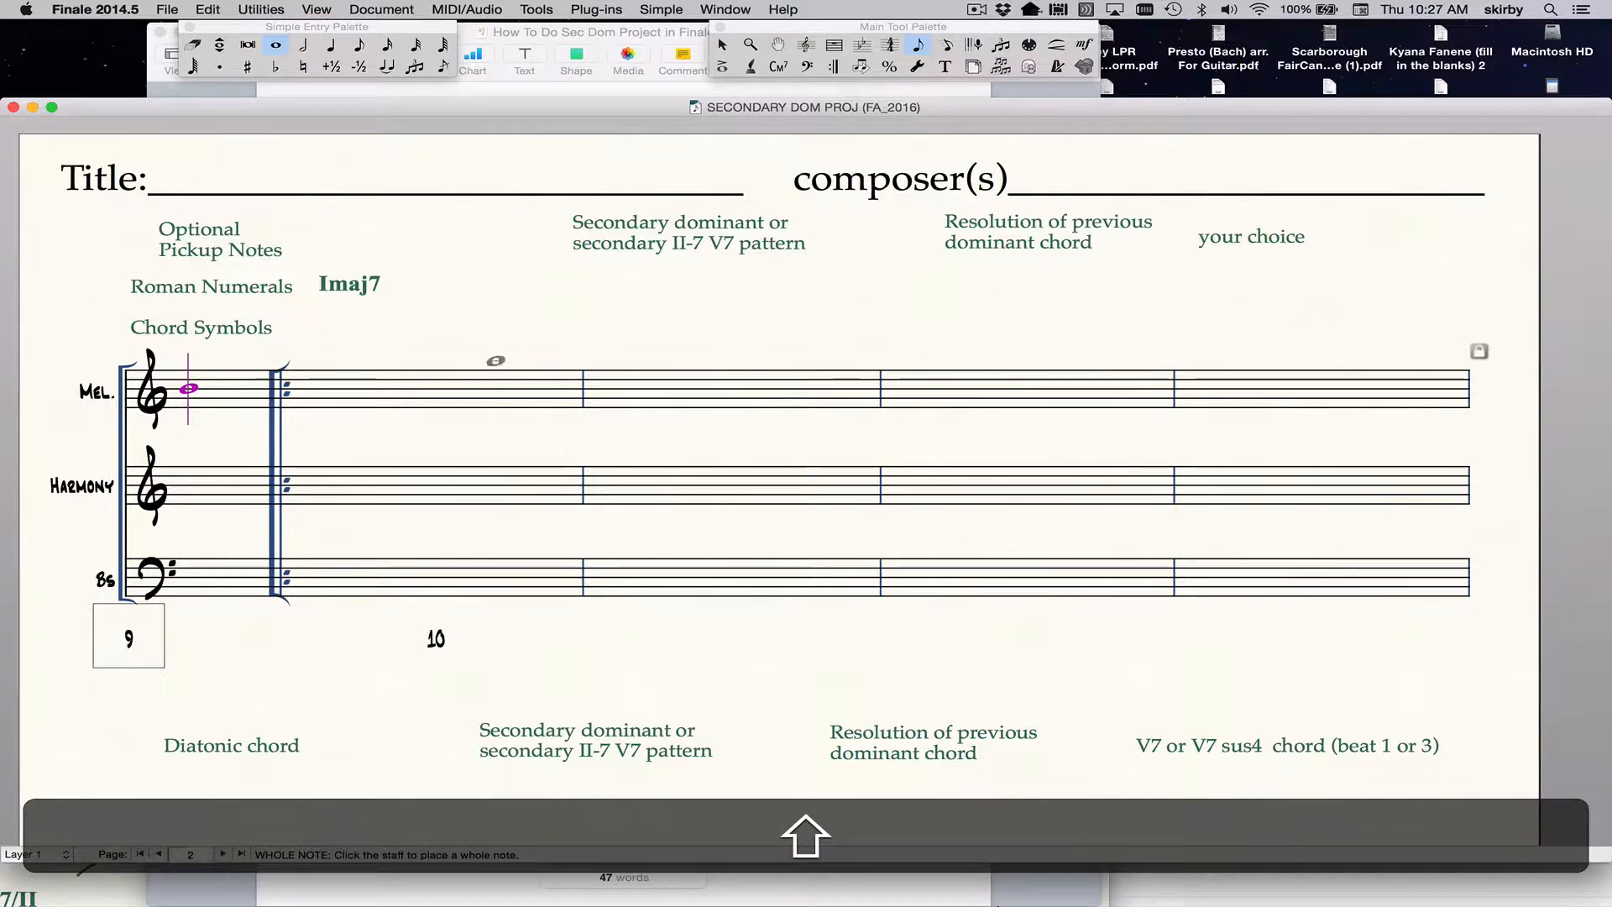
{"action": "key", "text": "shift+6"}
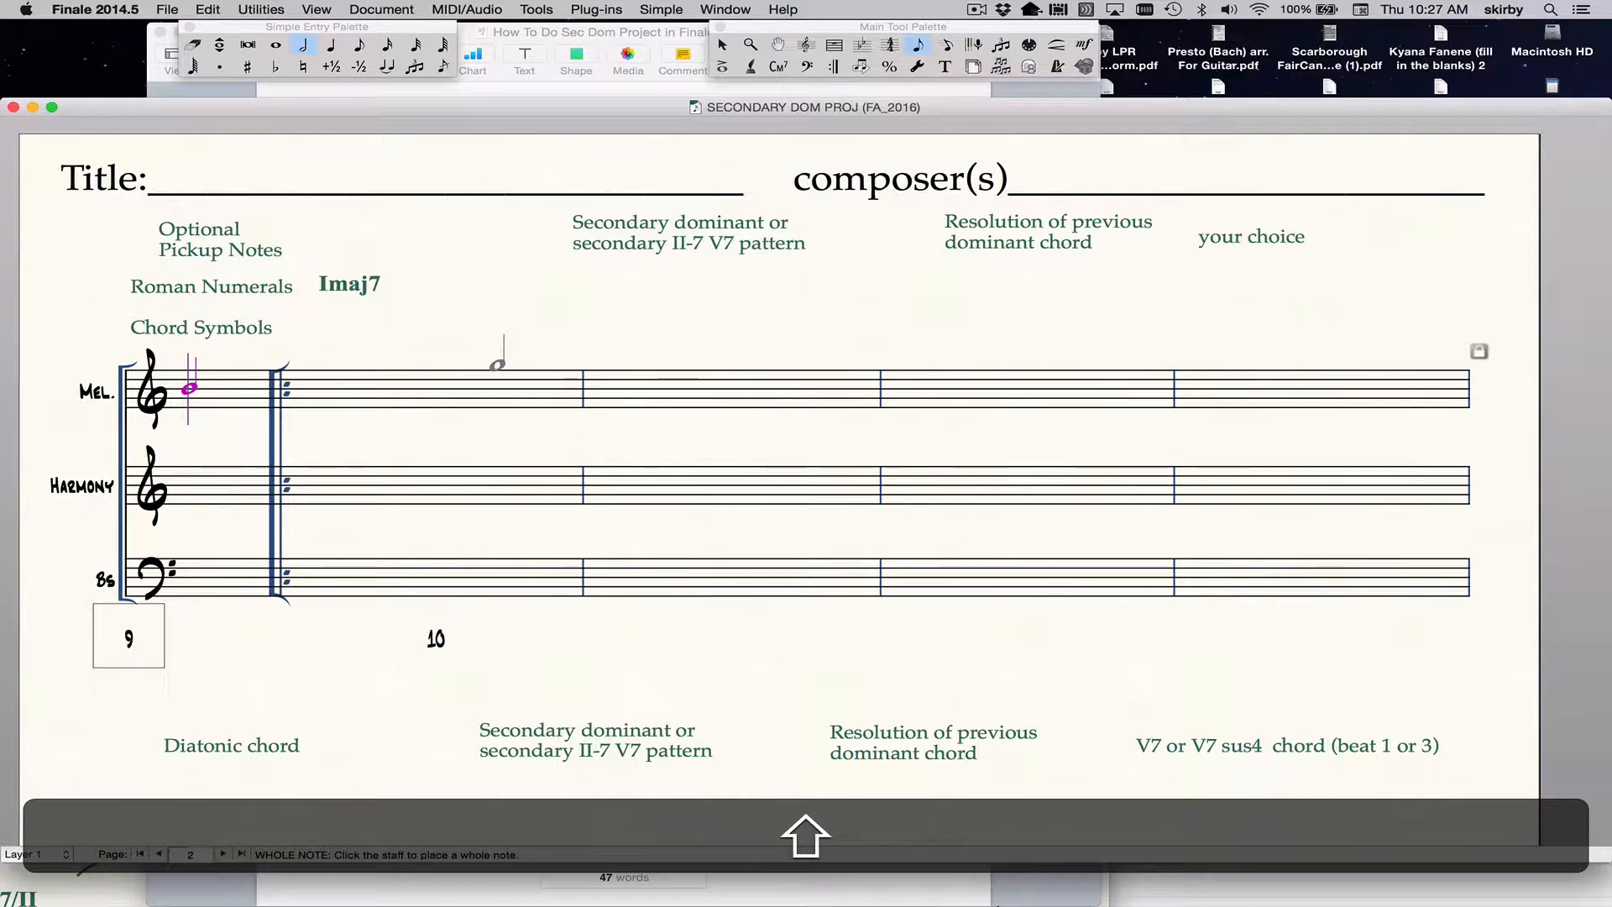
{"action": "key", "text": "shift+5"}
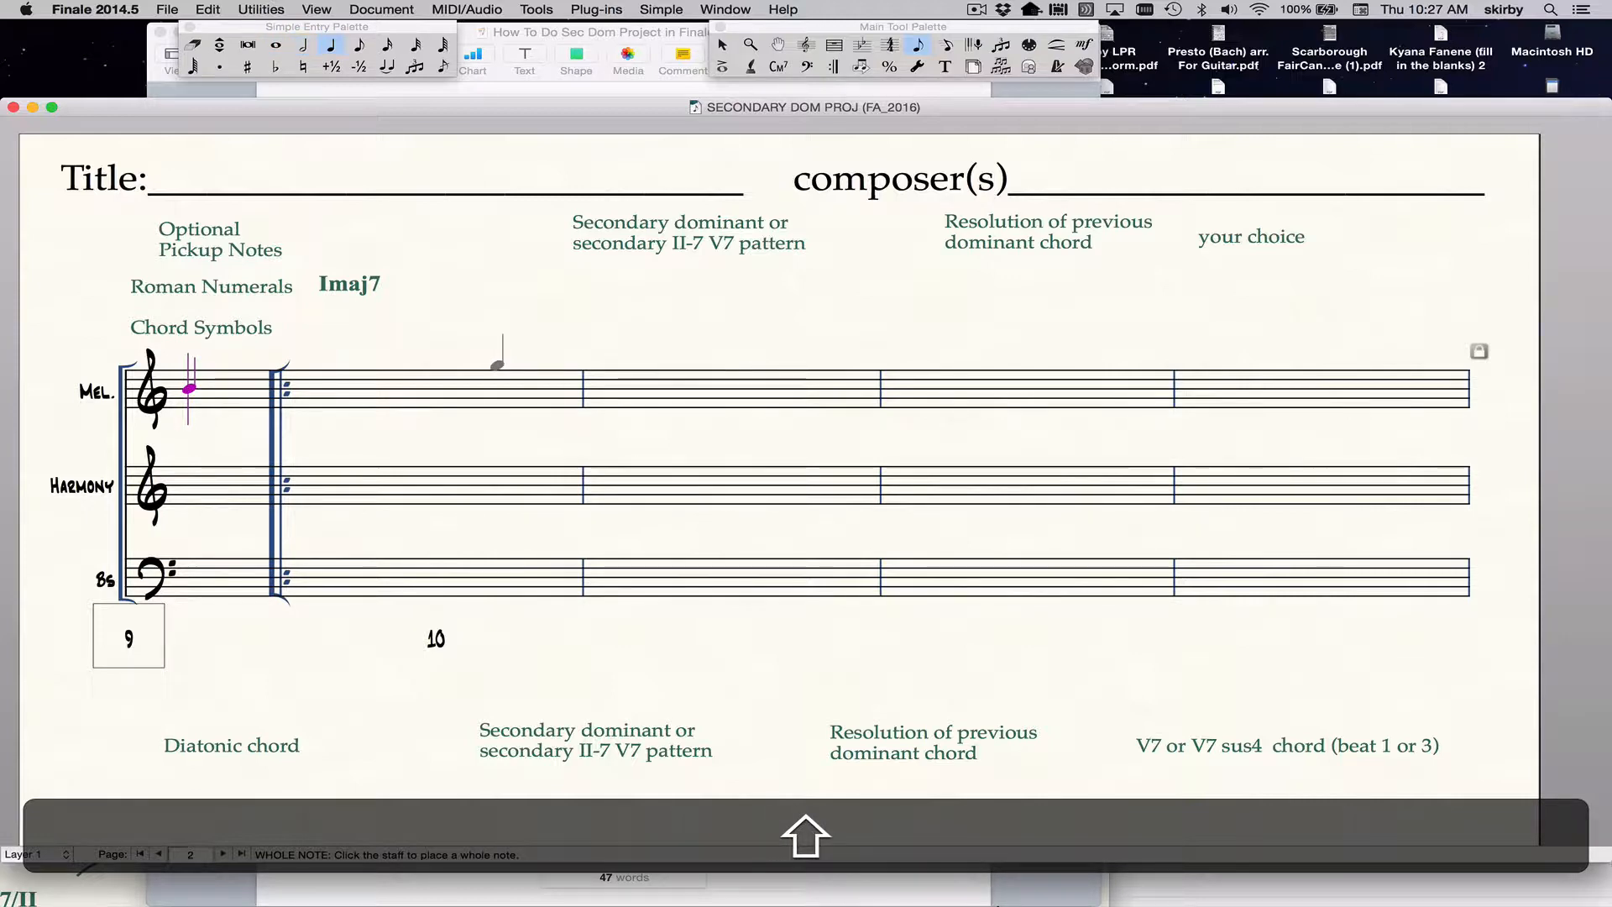
{"action": "key", "text": "shift+4"}
{"action": "key", "text": "shift+3"}
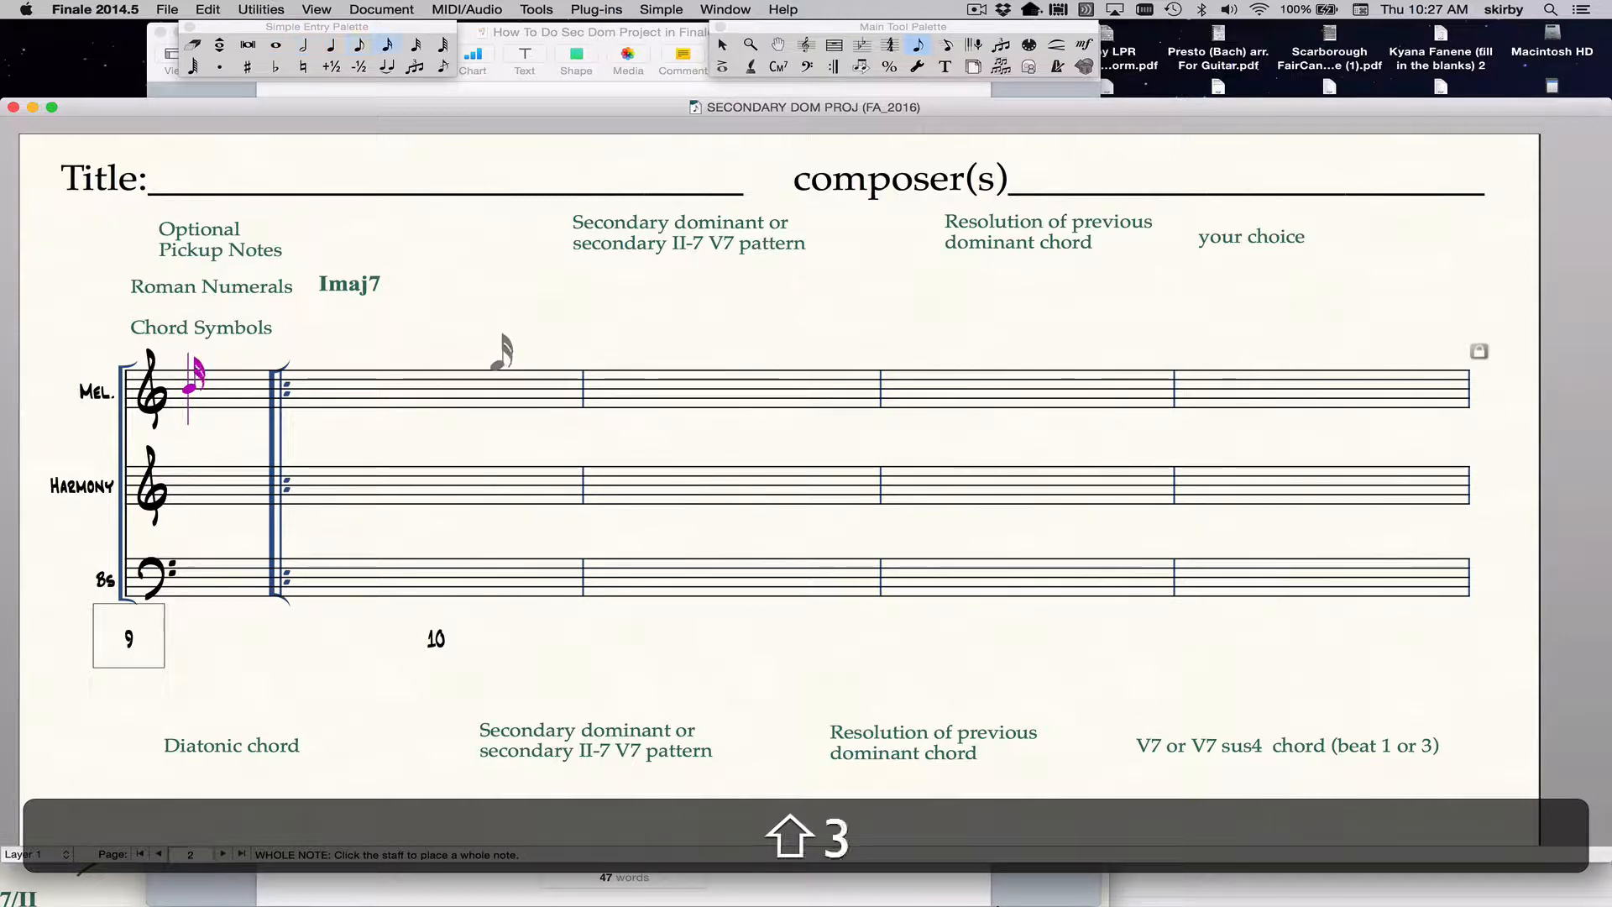
{"action": "key", "text": "shift+7"}
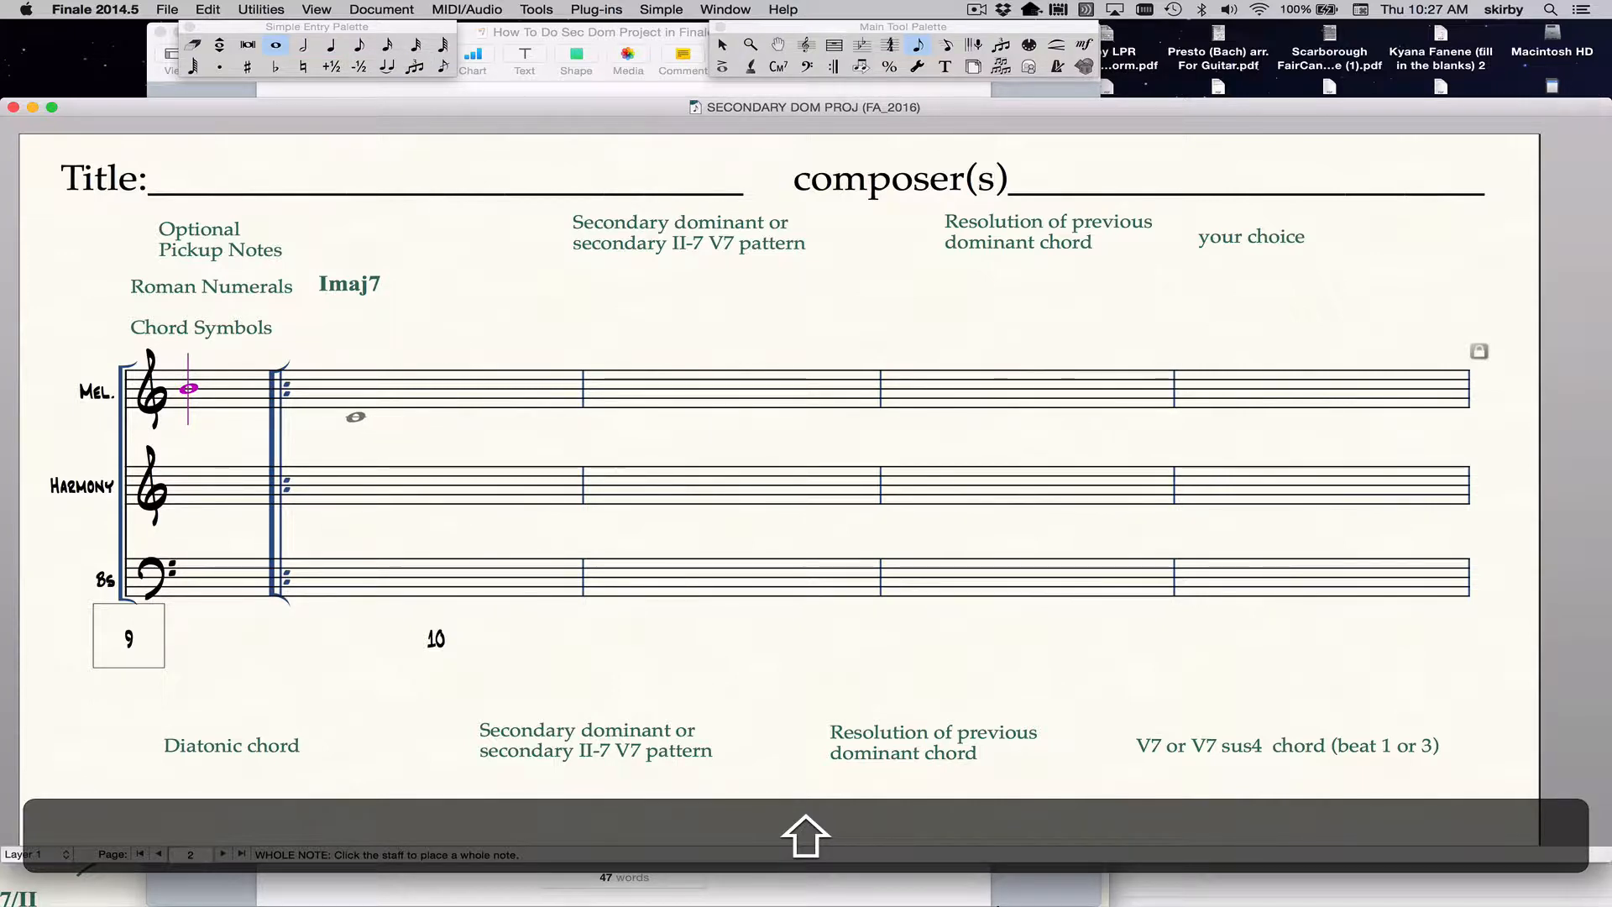
Stack a whole-note C, E, G, B chord in the Harmony staff's first full measure and add a whole-note C in the bass staff.
{"action": "left_click", "coordinate": [356, 417]}
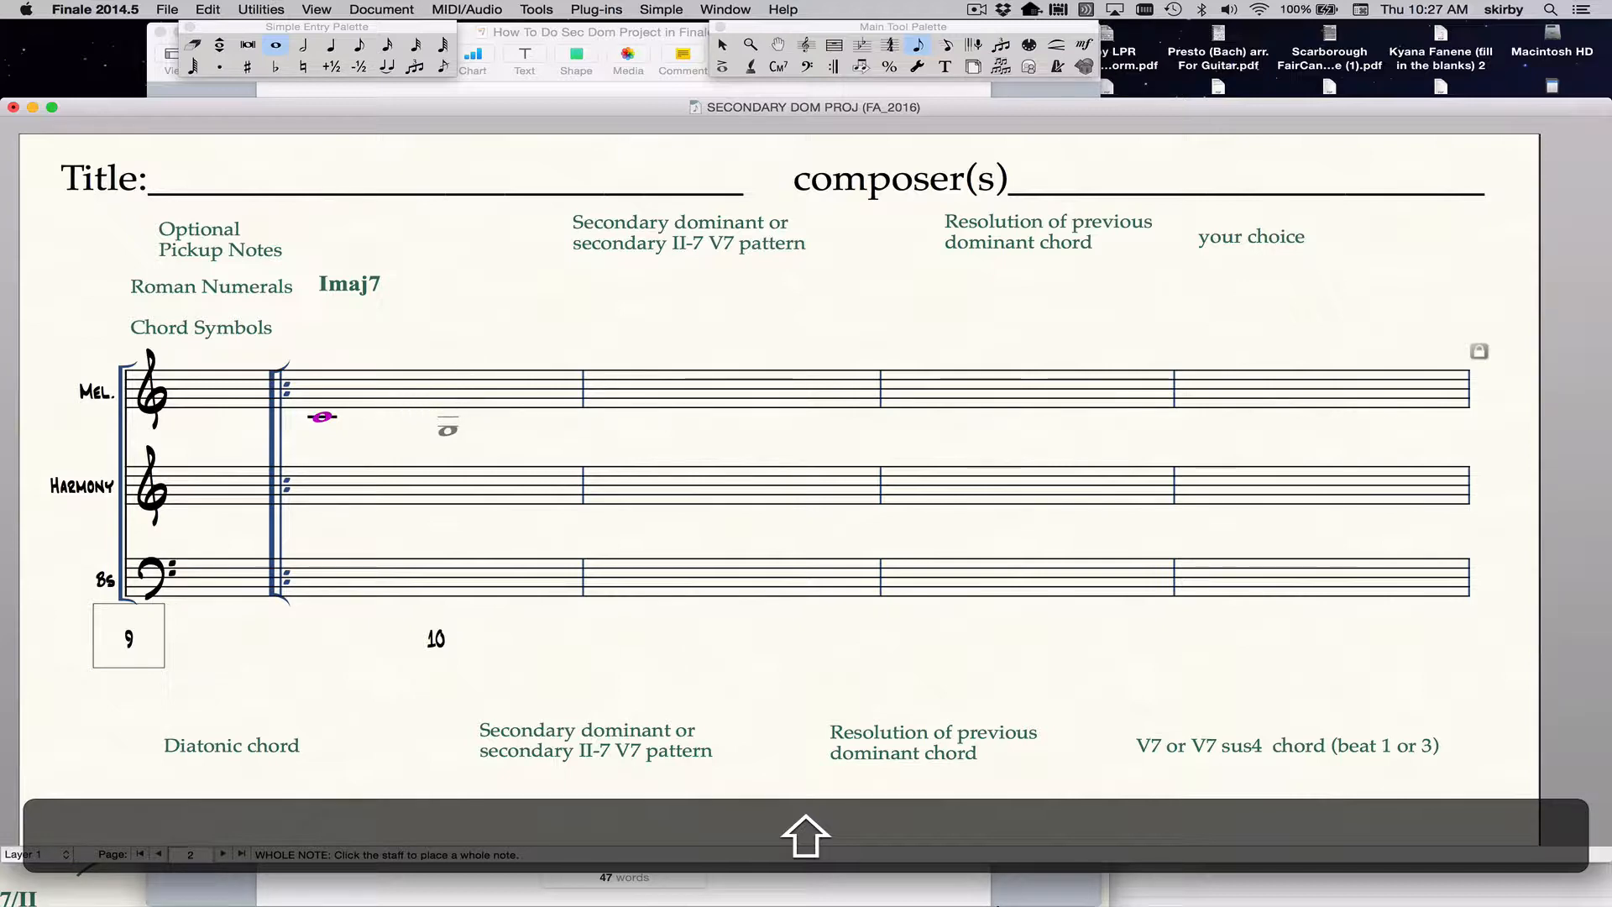
{"action": "key", "text": "shift+F3"}
{"action": "key", "text": "shift+F3"}
{"action": "key", "text": "shift+F3"}
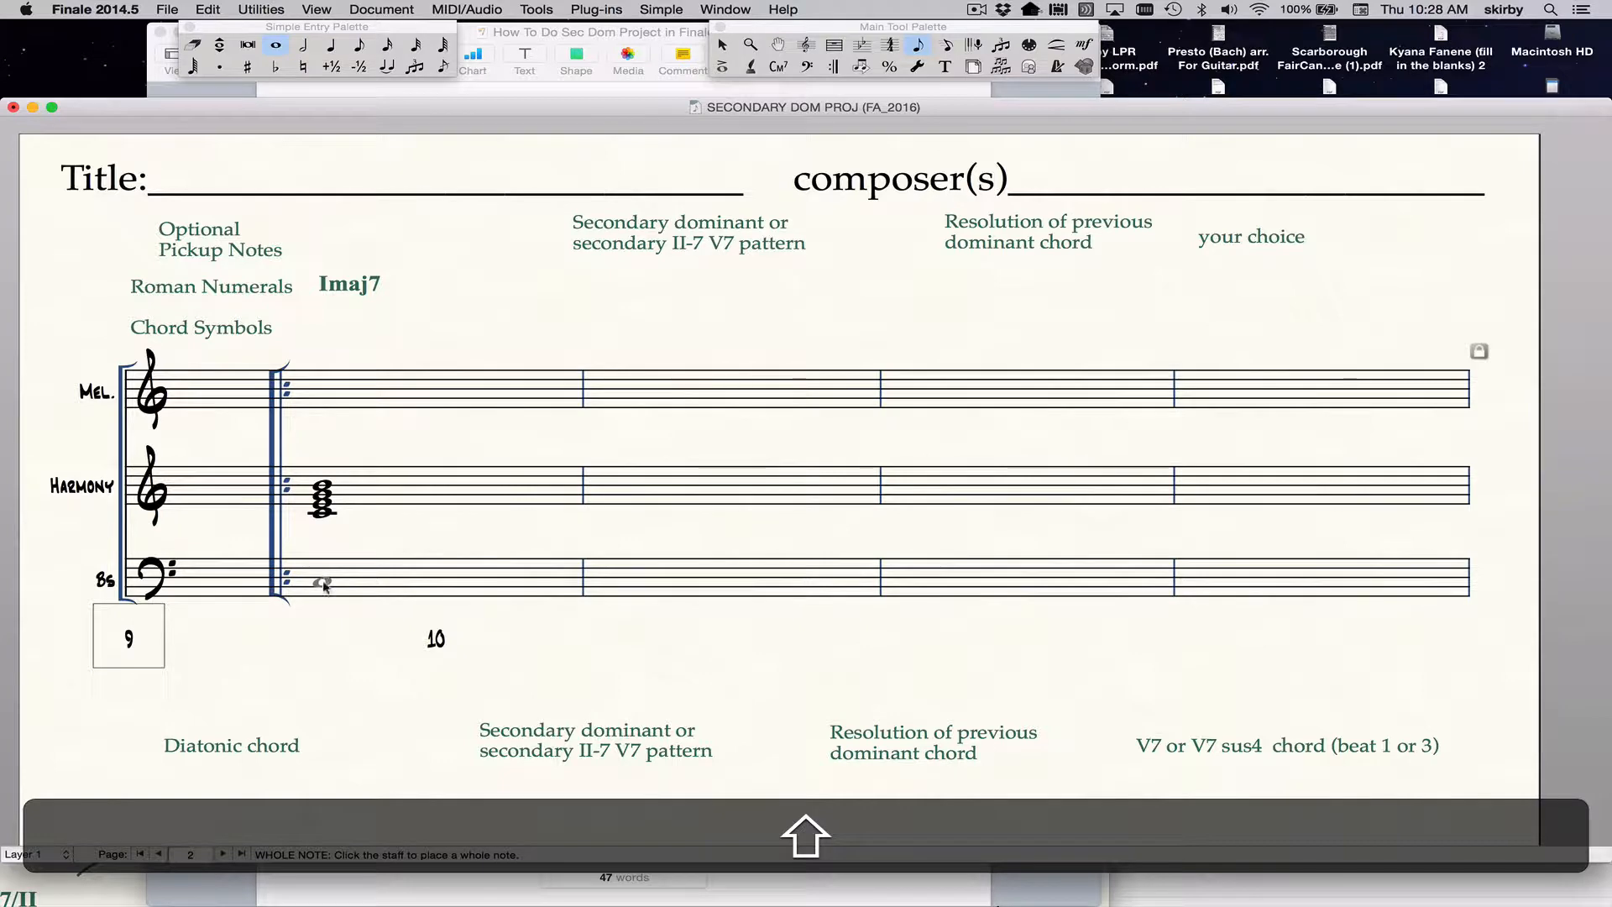
{"action": "left_click", "coordinate": [321, 582]}
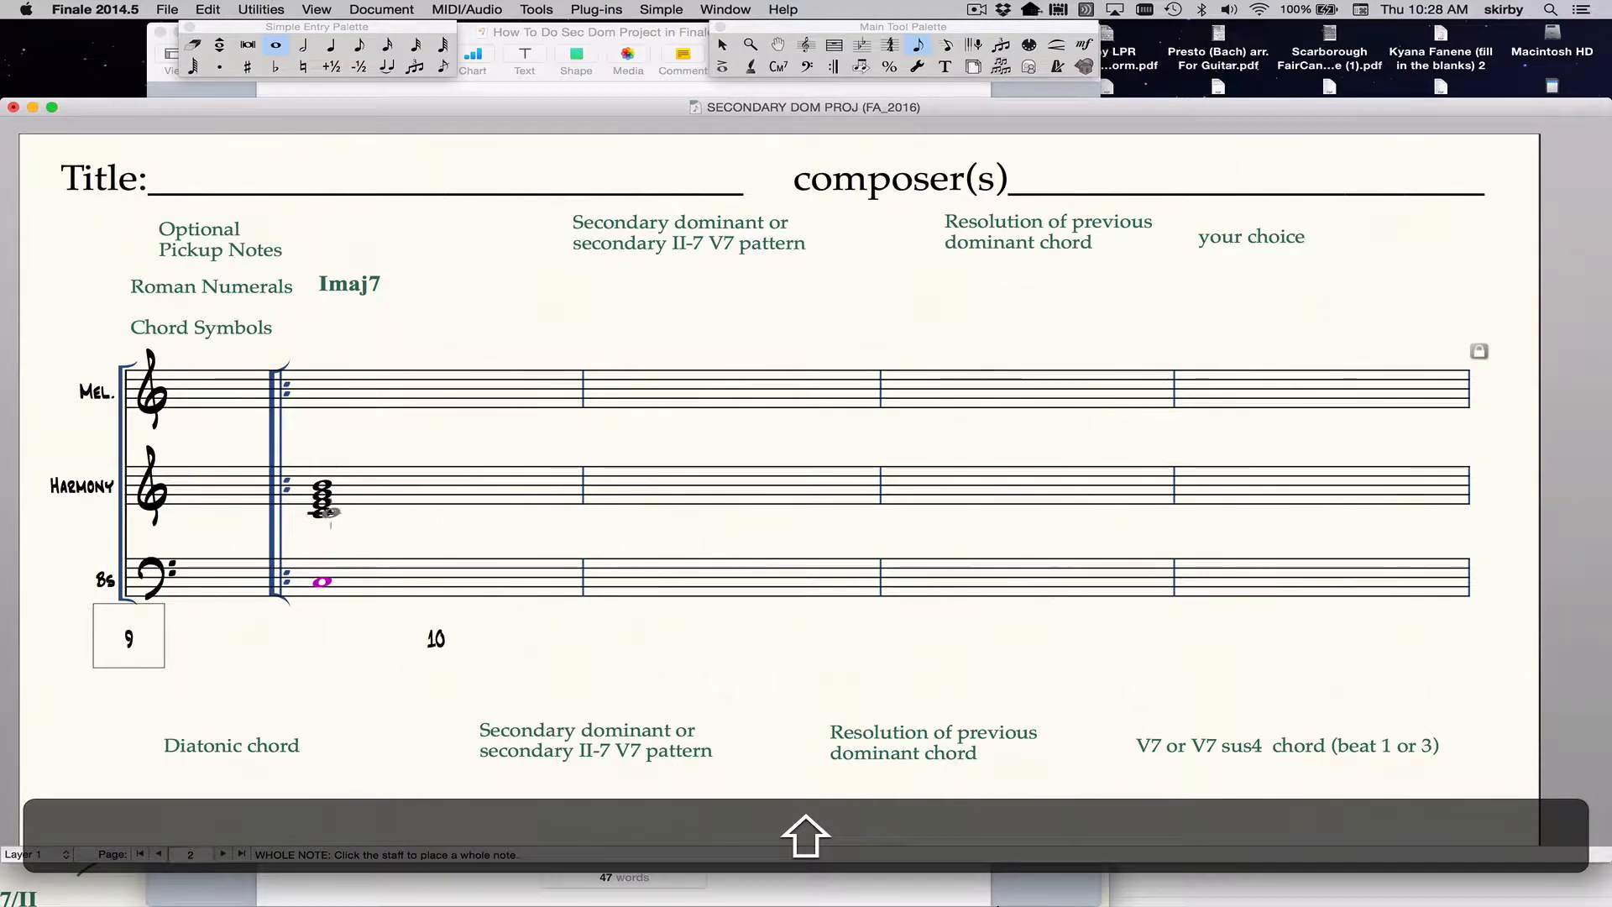
Invert the Harmony staff's chord by moving its top note B down an octave, and select the G now on top.
{"action": "left_click", "coordinate": [319, 512]}
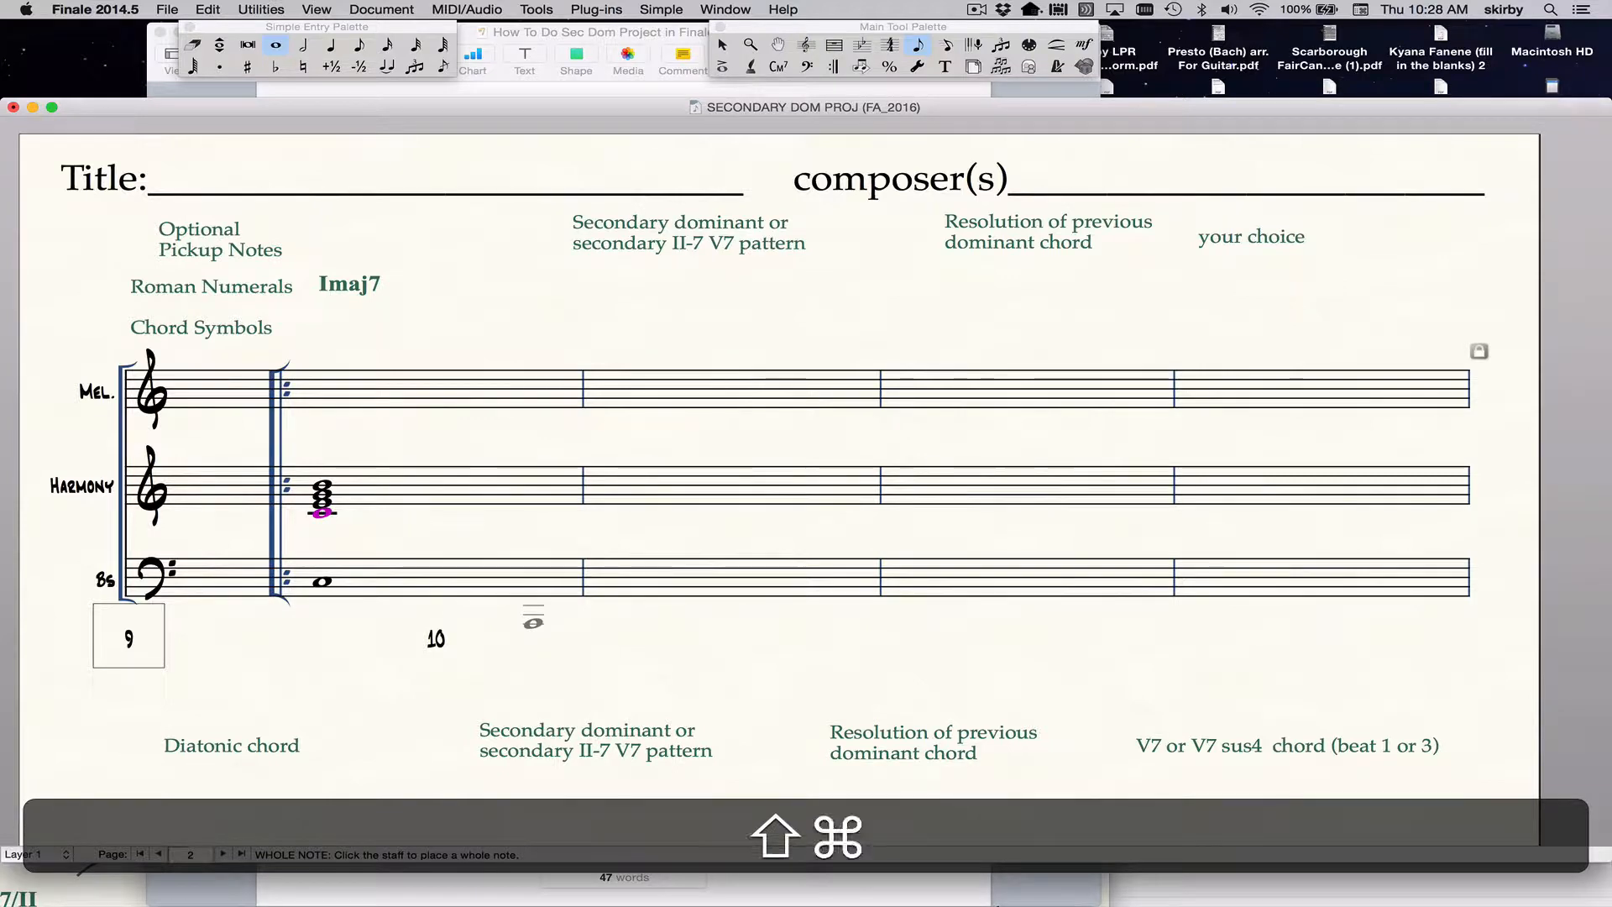
{"action": "key", "text": "shift+super+Up"}
{"action": "key", "text": "super+Up"}
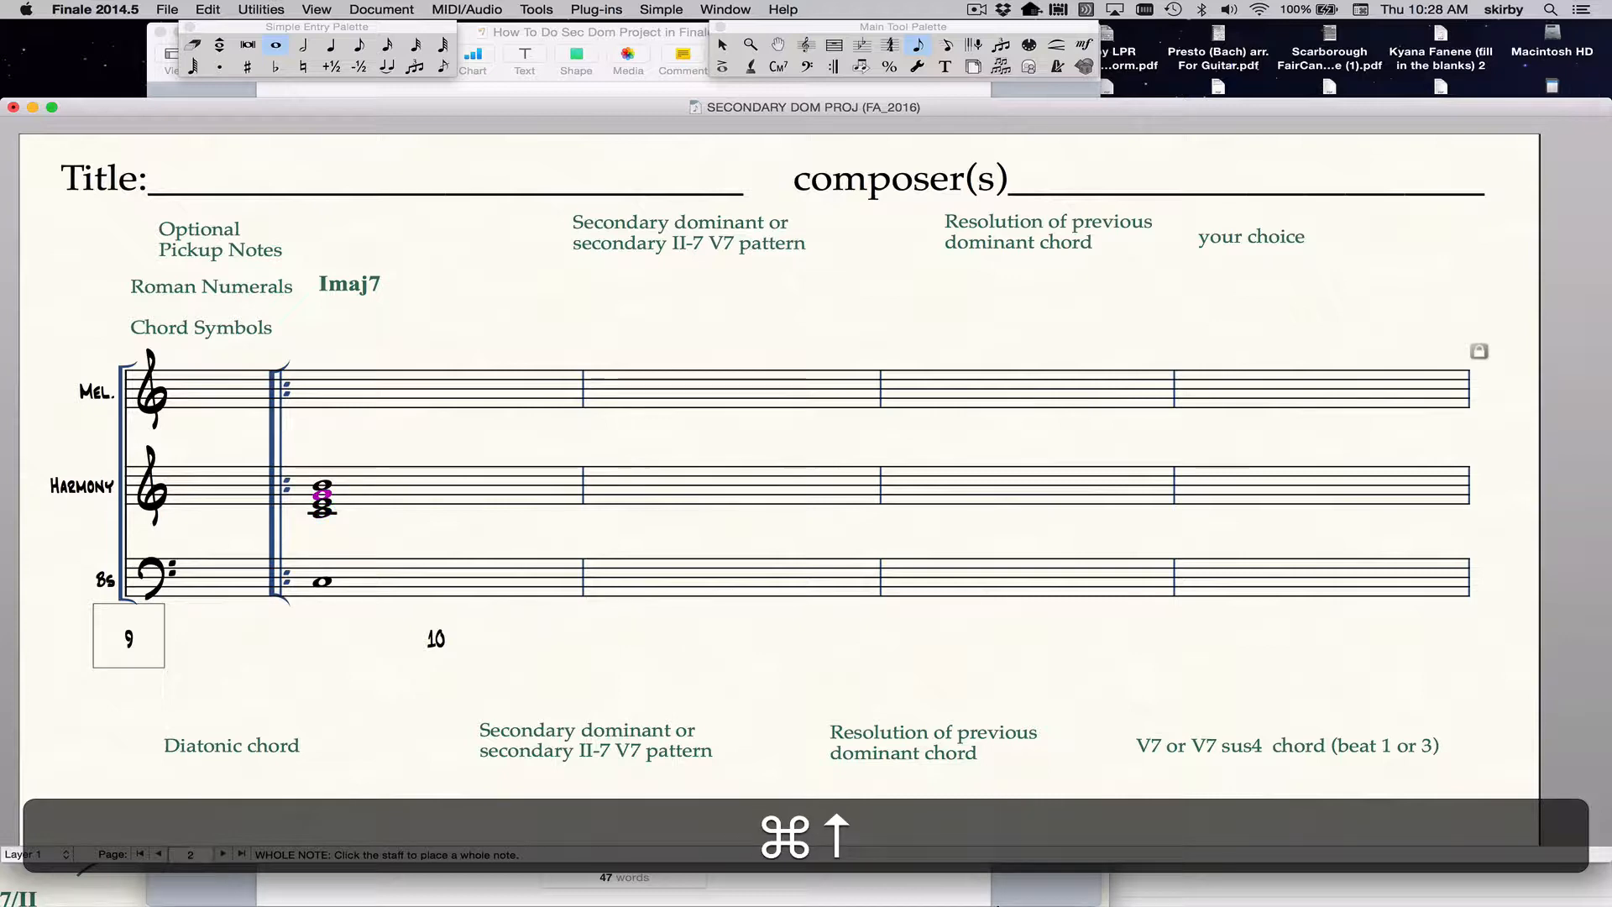
{"action": "key", "text": "shift+super+Up"}
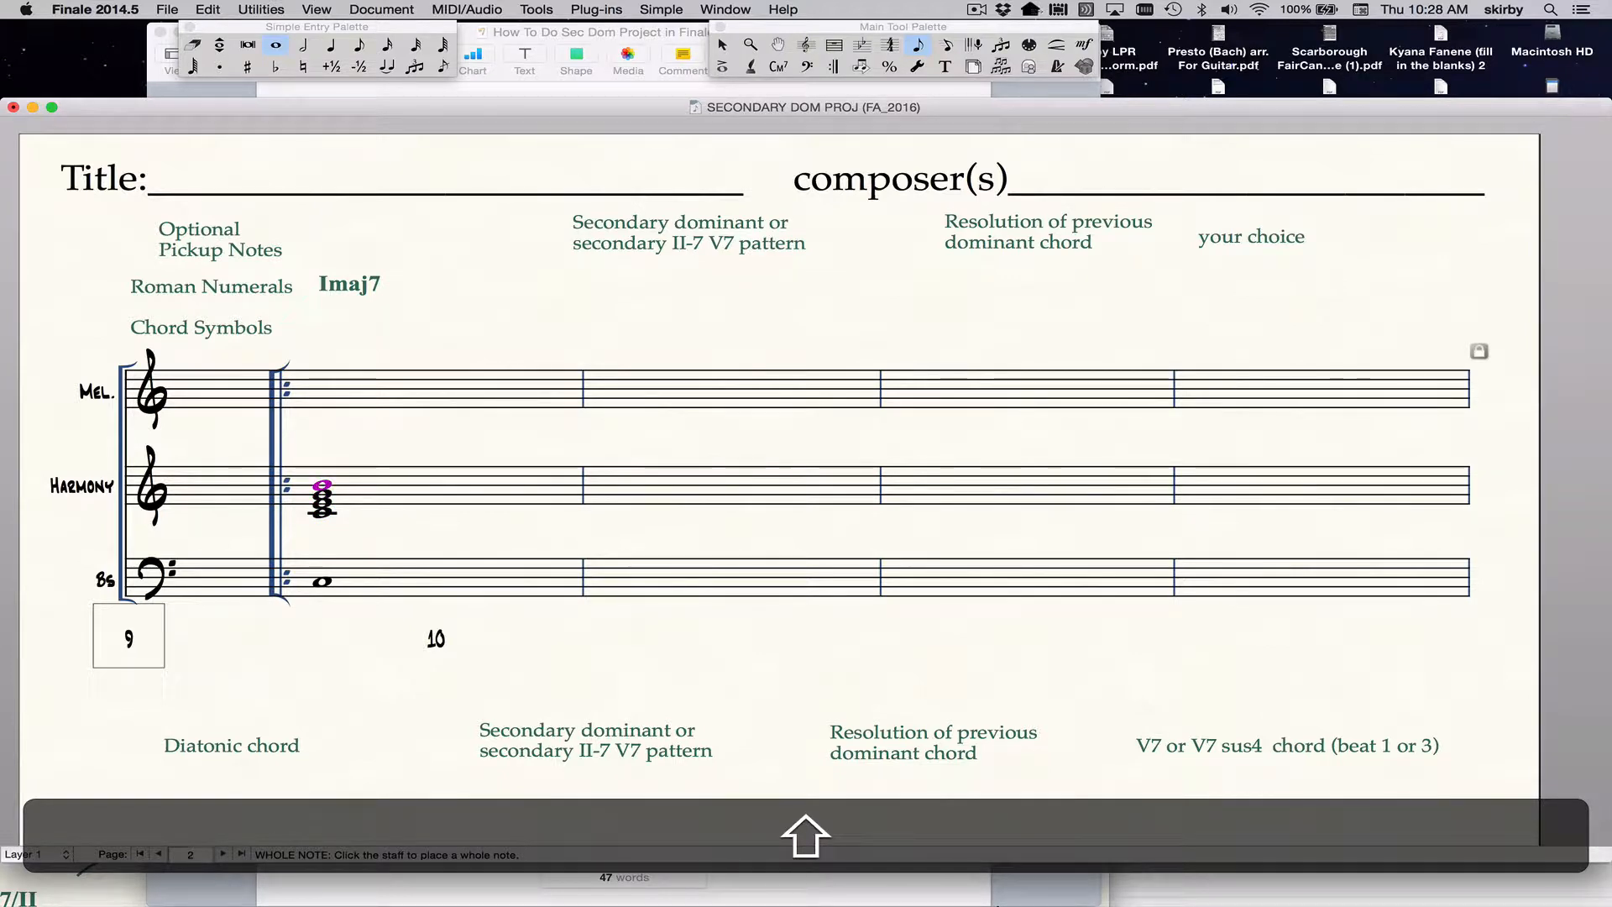
{"action": "key", "text": "shift+Down"}
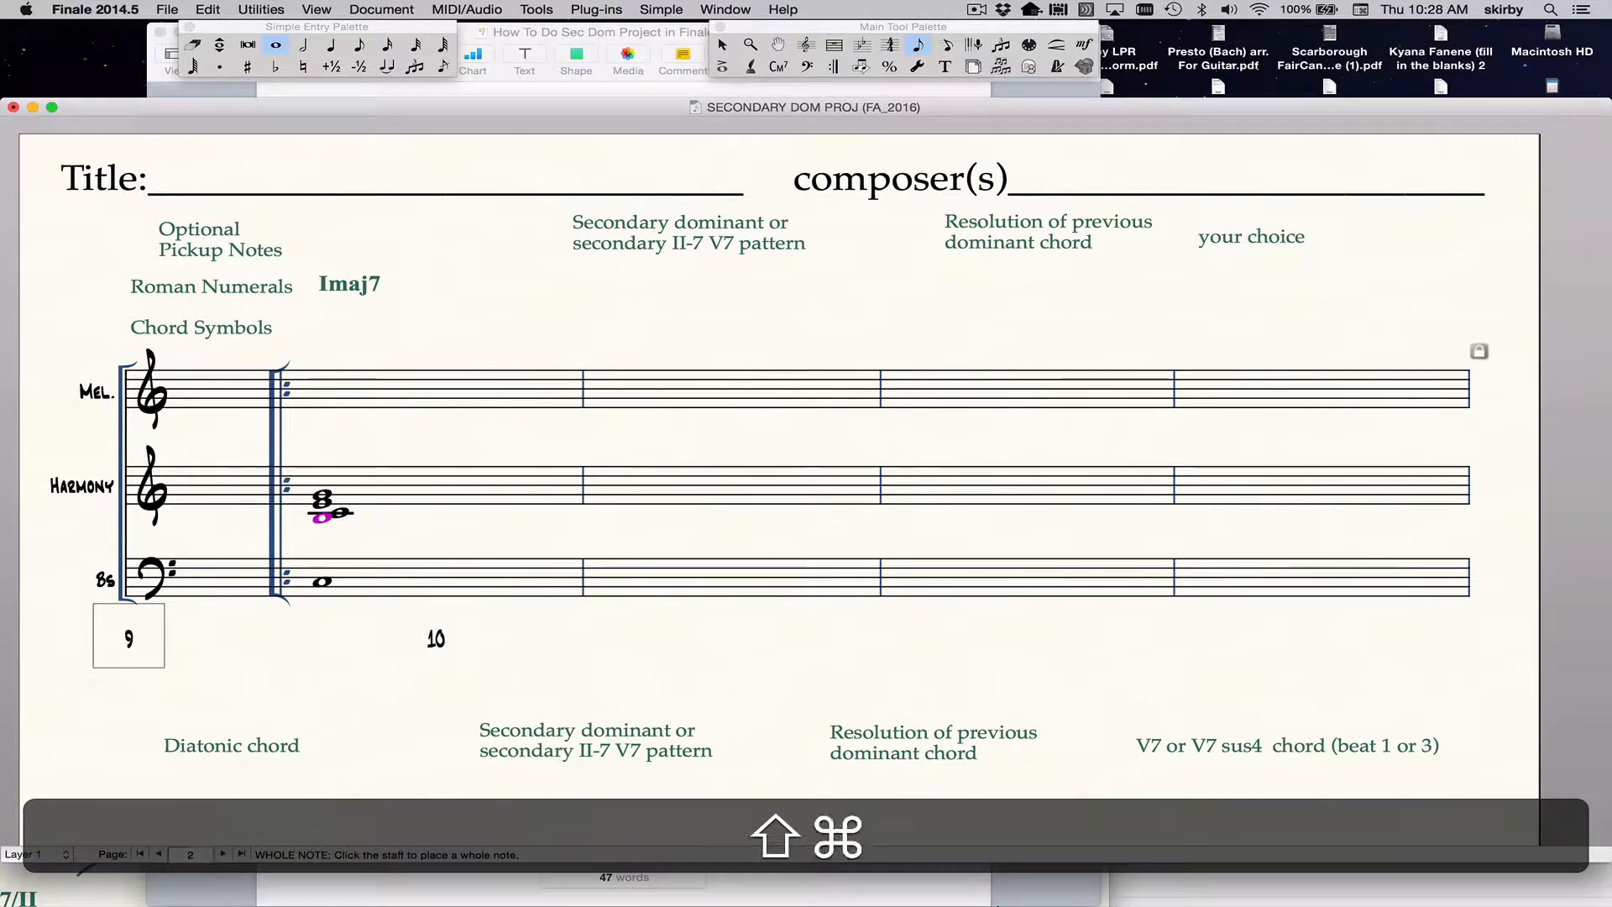
{"action": "key", "text": "super+Up"}
{"action": "key", "text": "shift+super+Up"}
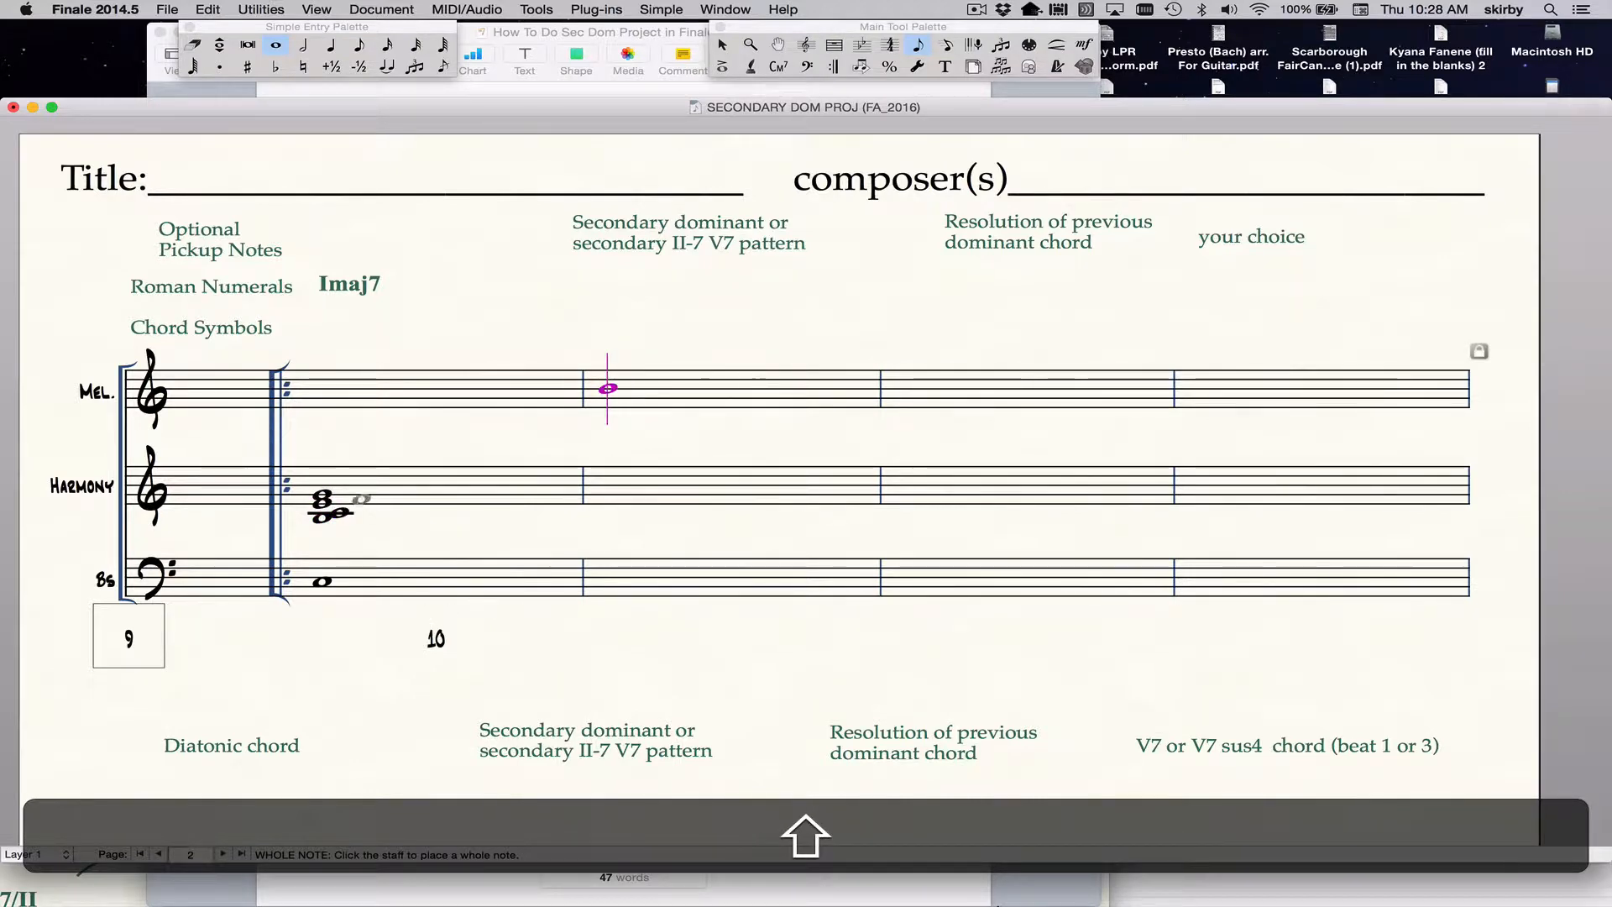
{"action": "left_click", "coordinate": [322, 494]}
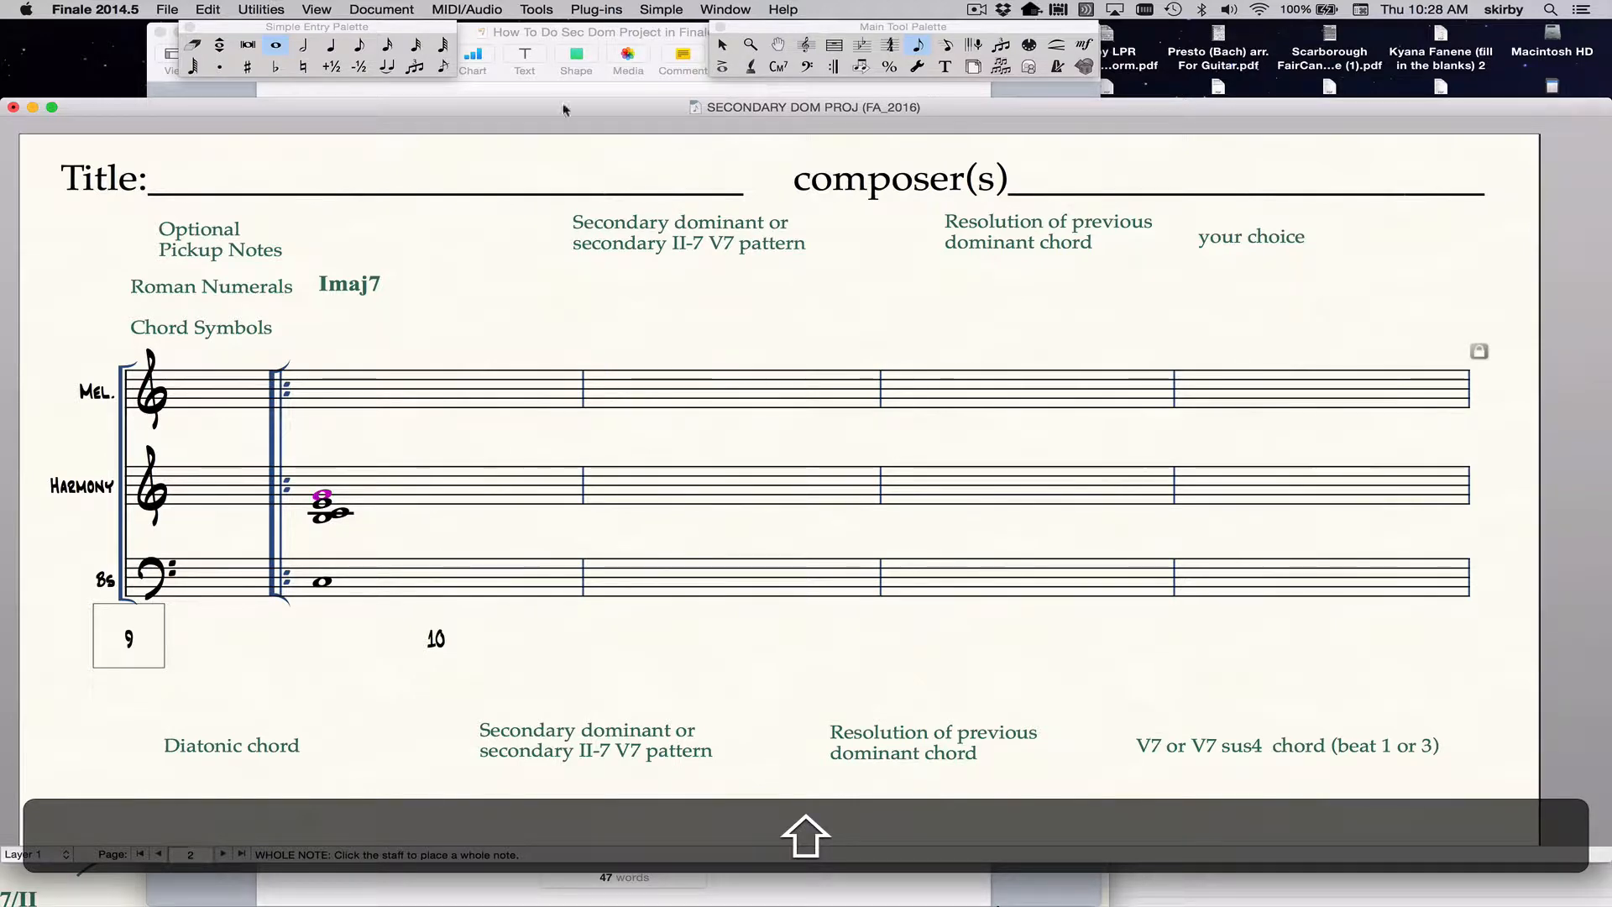
Show the expanded playback controls and set the quarter-note playback tempo to 90.
{"action": "left_click_drag", "start_coordinate": [565, 108], "coordinate": [596, 84]}
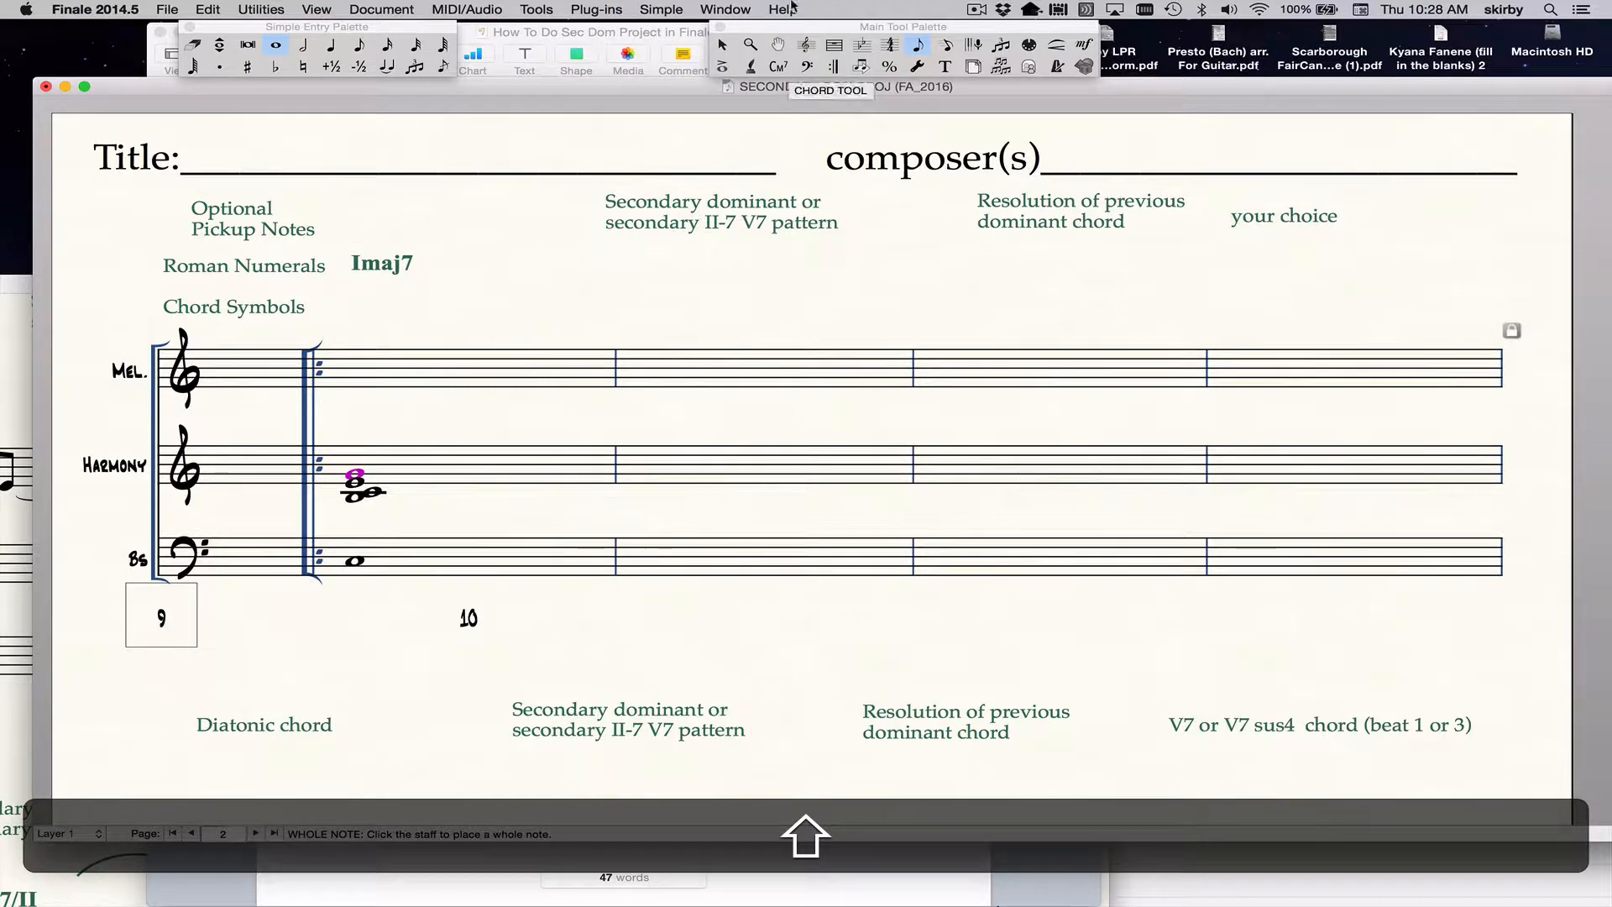
{"action": "left_click", "coordinate": [725, 9]}
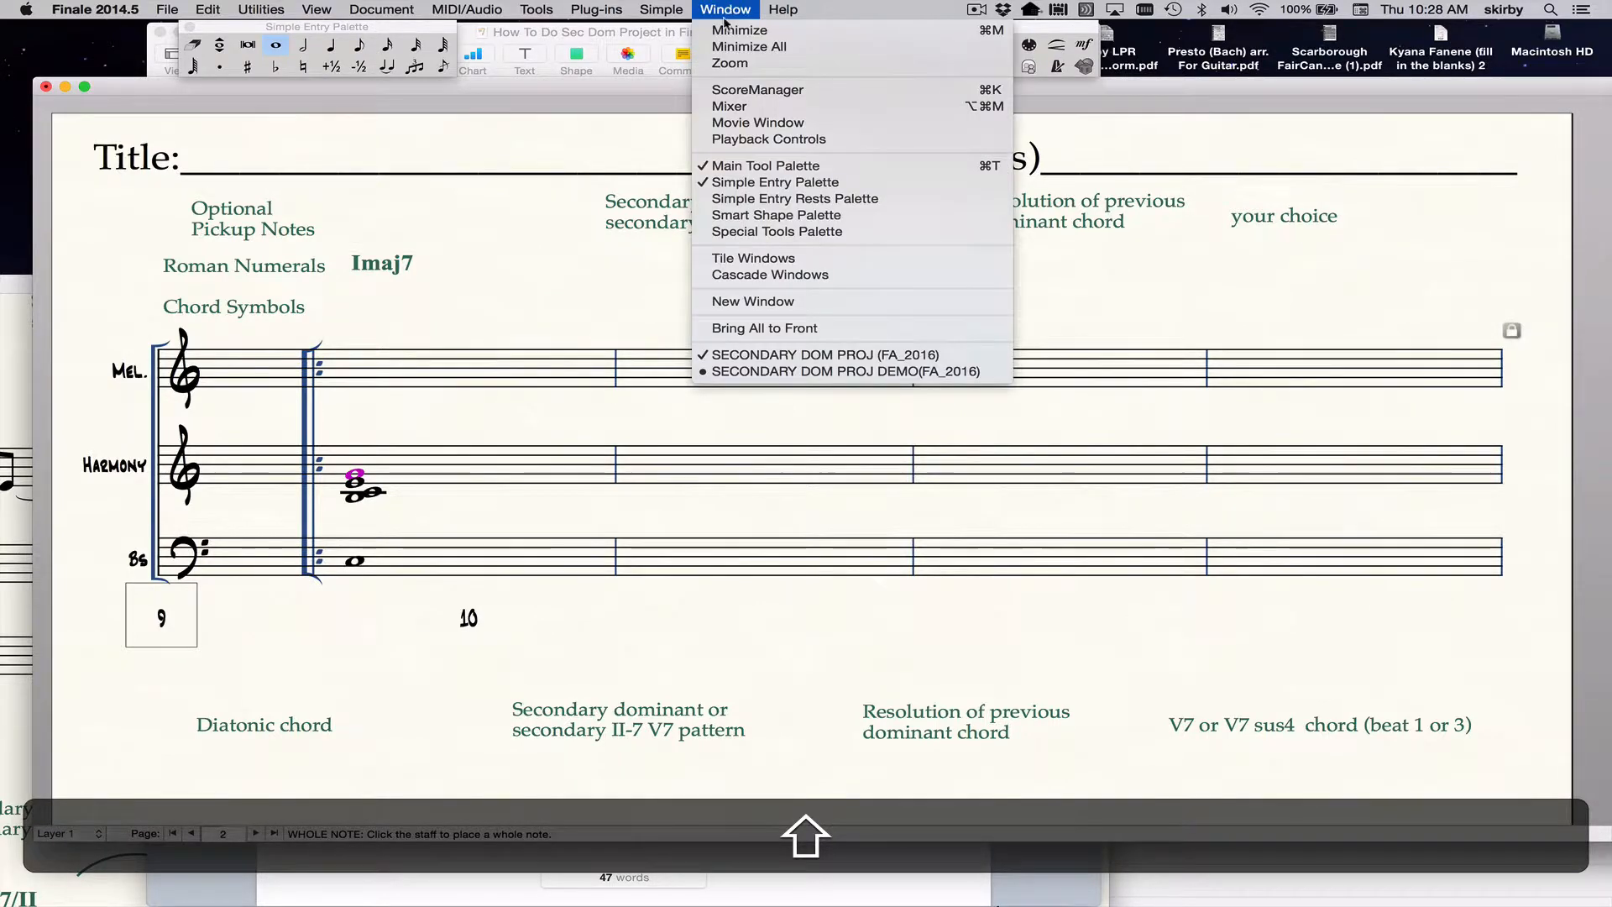
{"action": "left_click", "coordinate": [728, 139]}
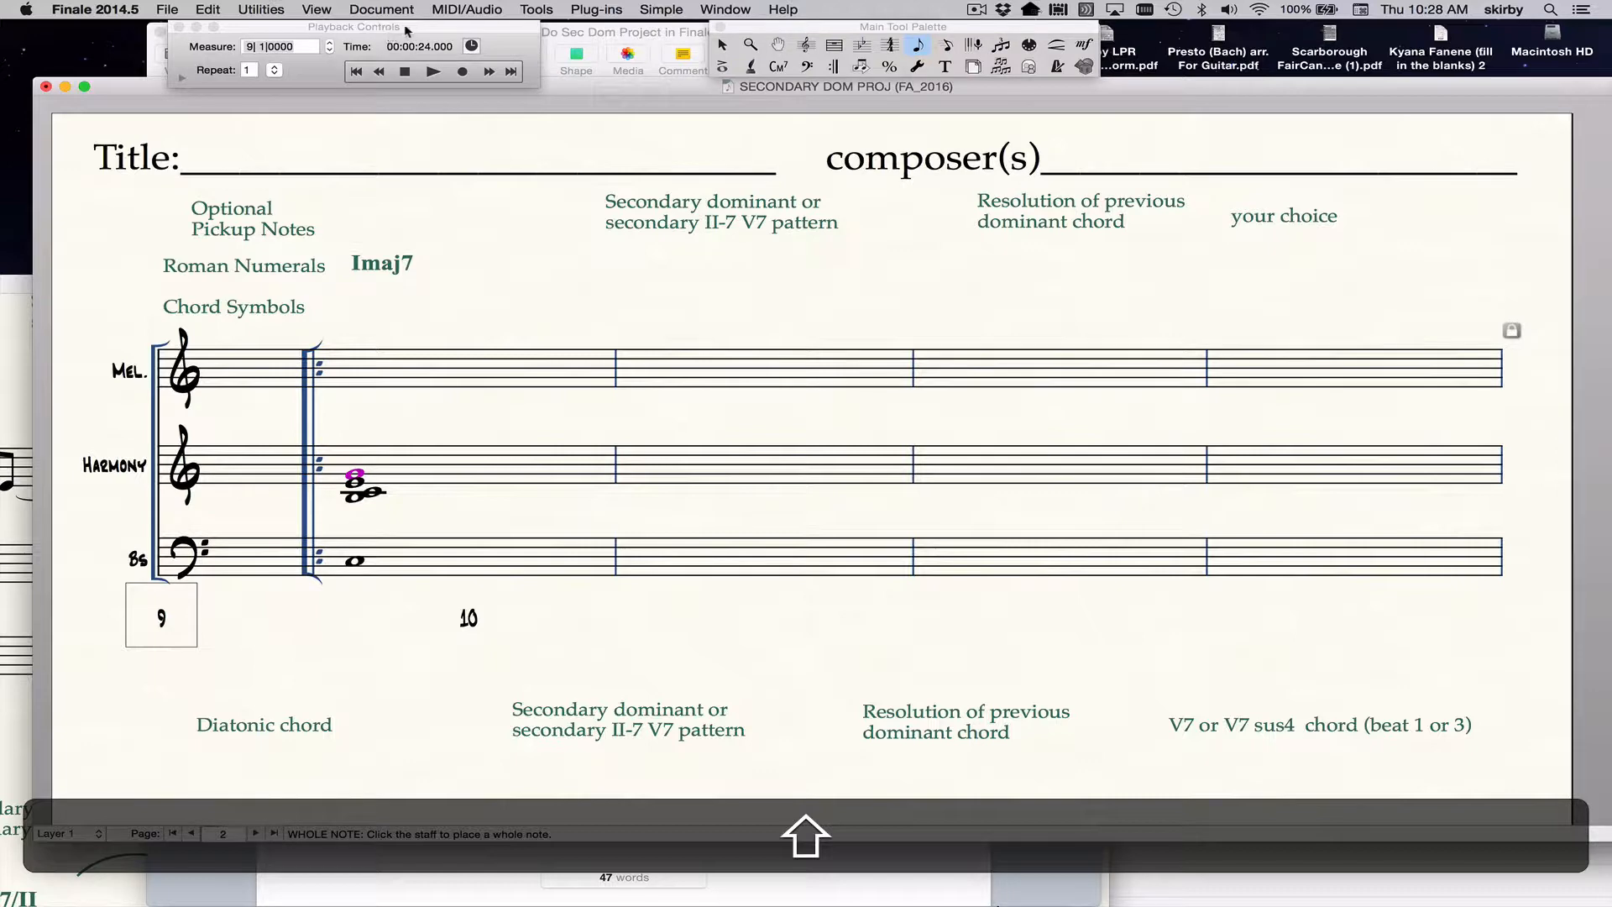
{"action": "left_click_drag", "start_coordinate": [405, 31], "coordinate": [660, 160]}
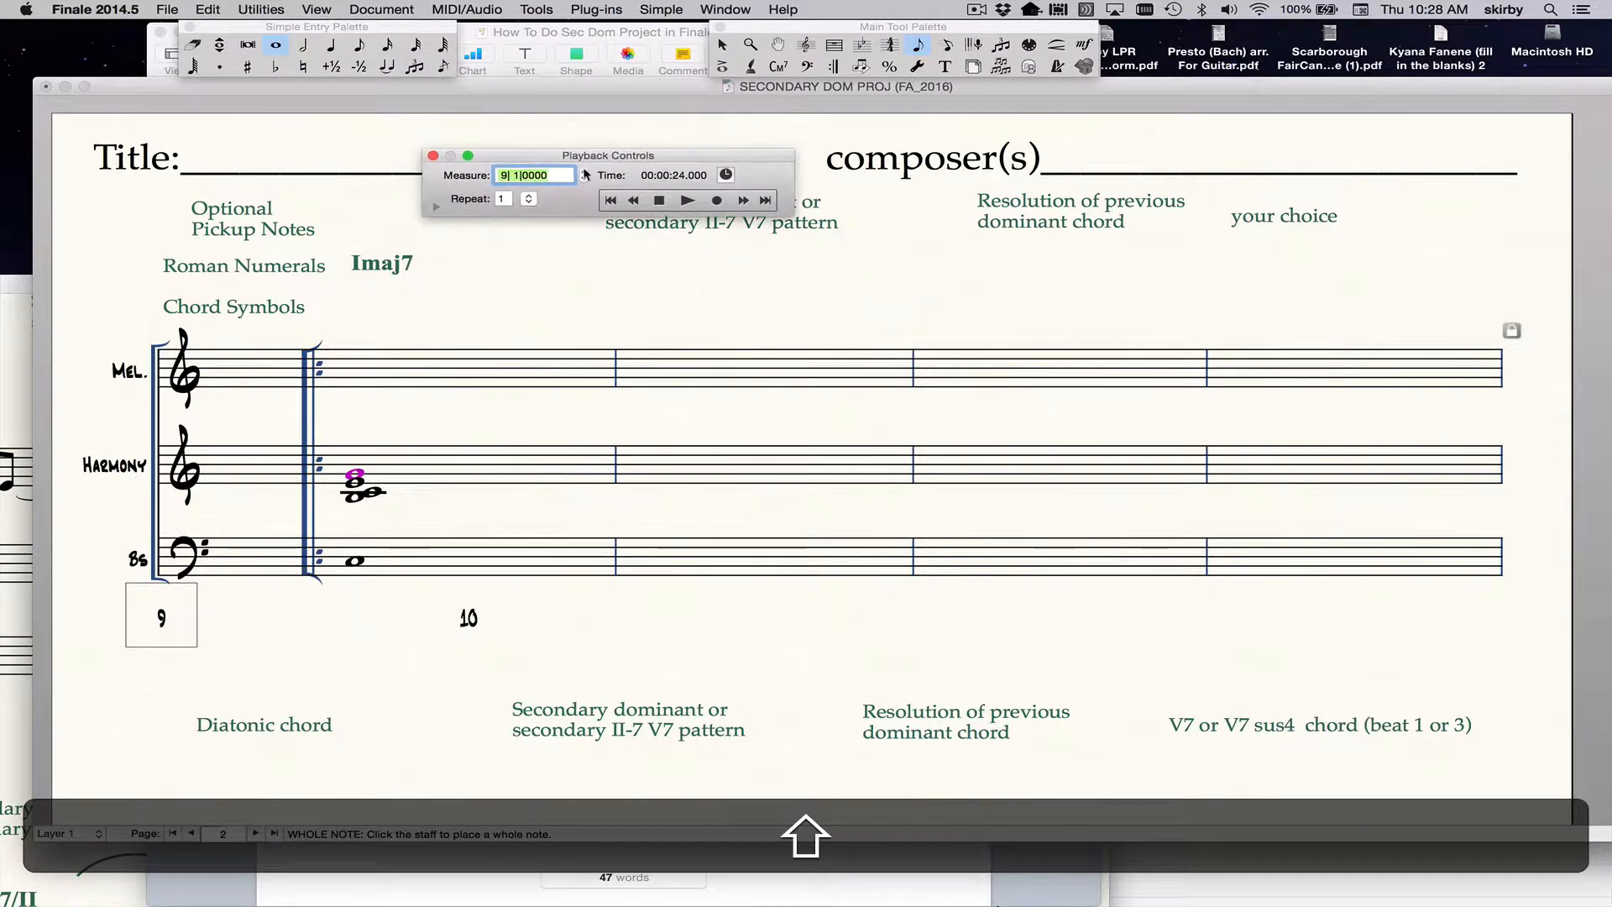
{"action": "left_click", "coordinate": [436, 206]}
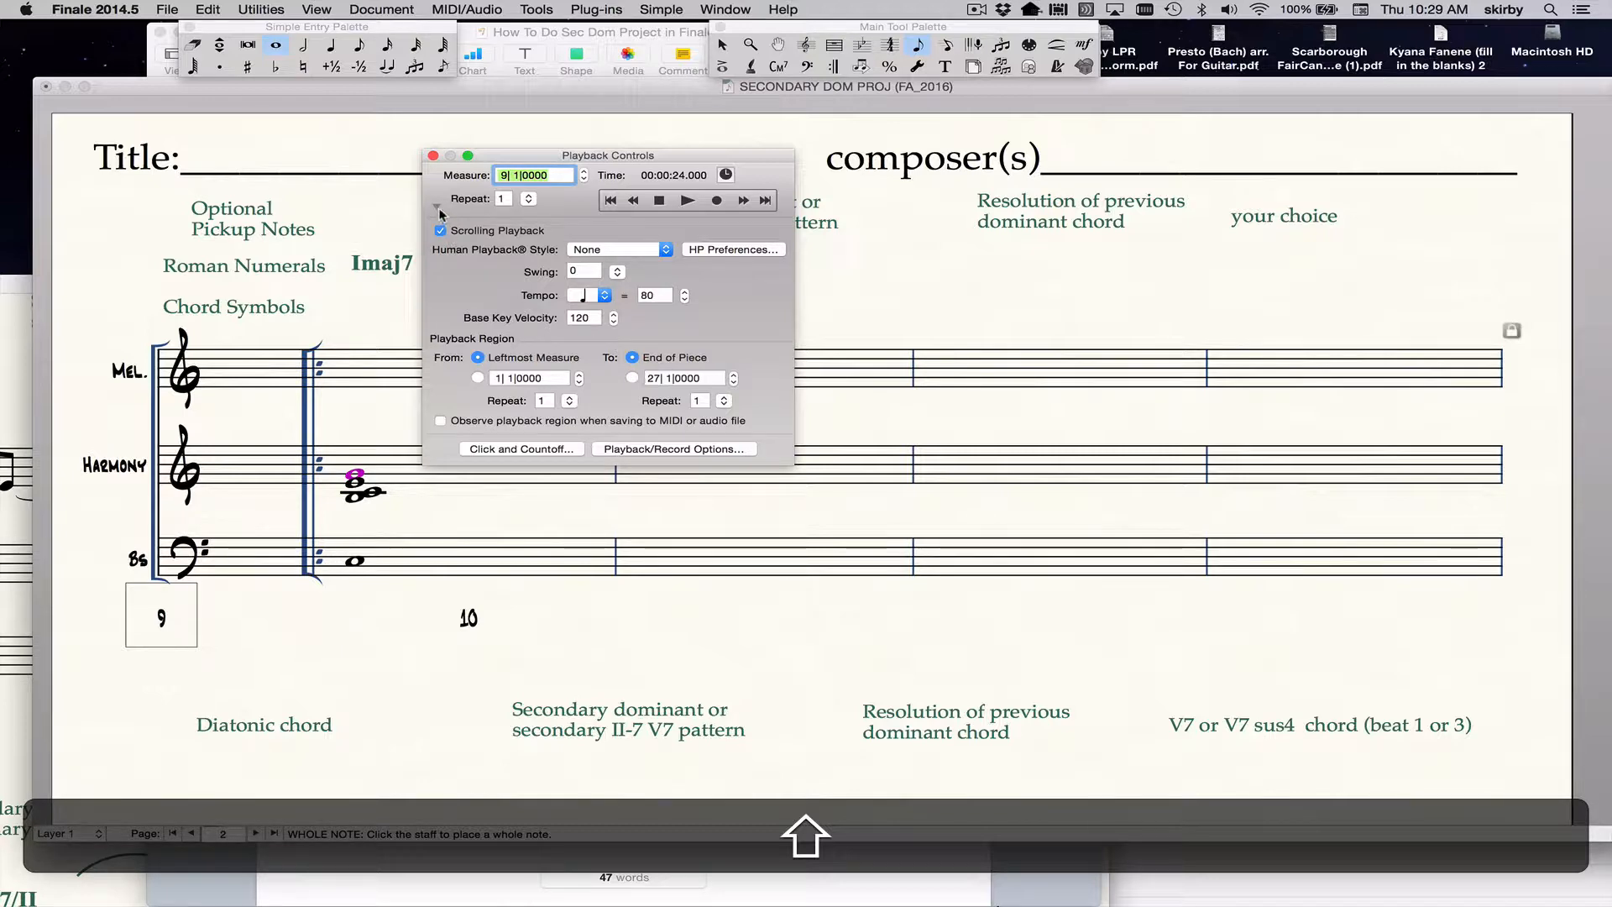
{"action": "double_click", "coordinate": [641, 295]}
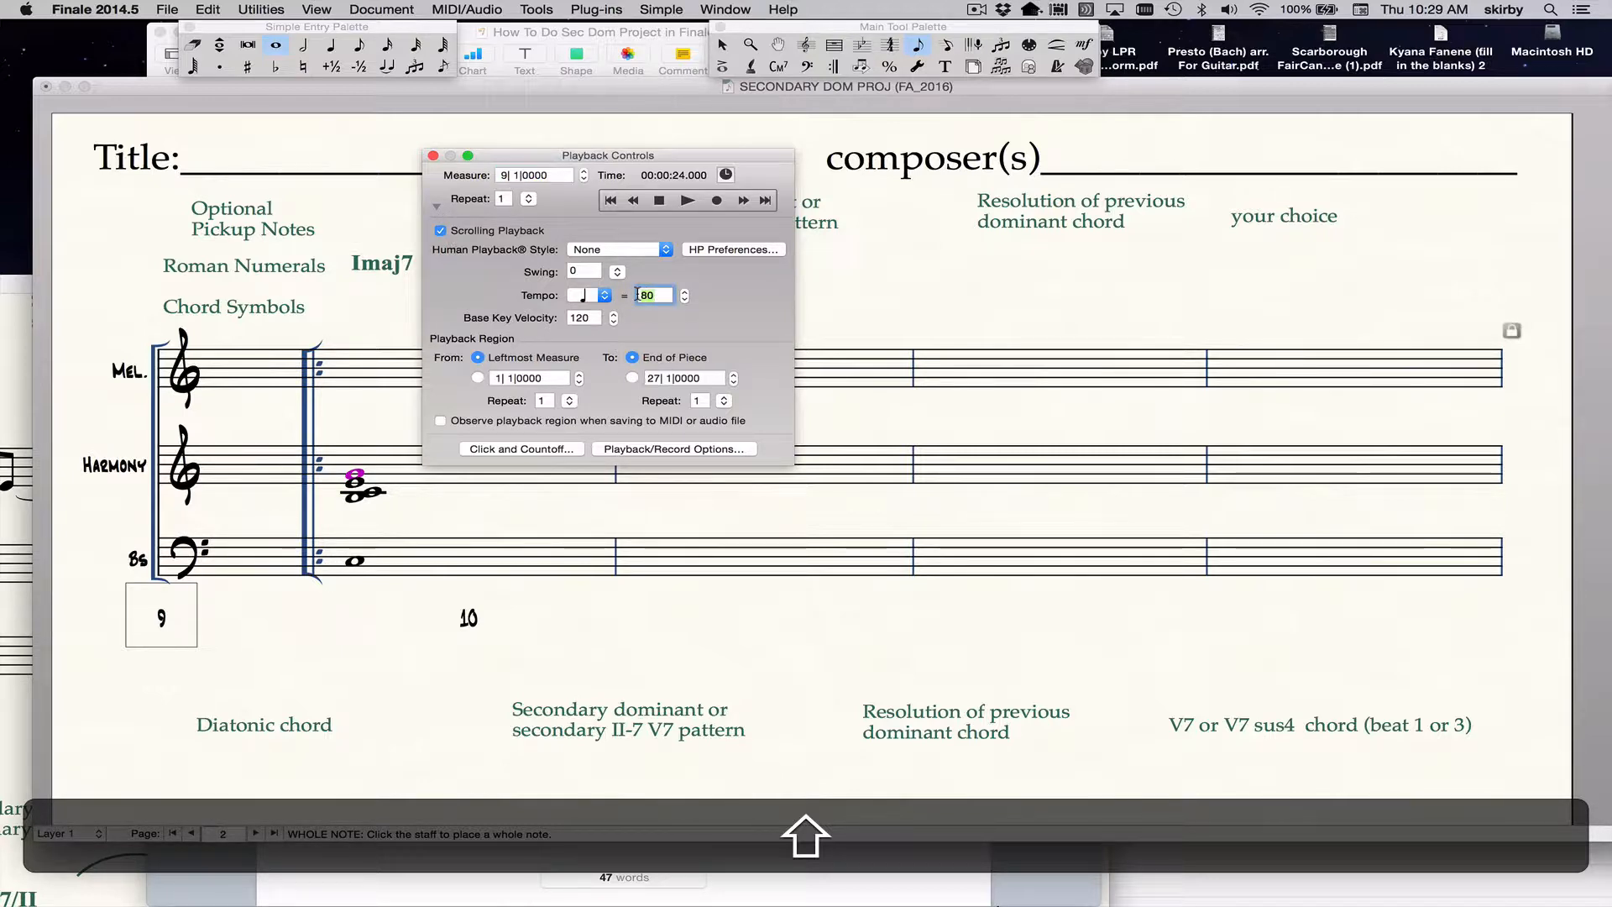
{"action": "type", "text": "90"}
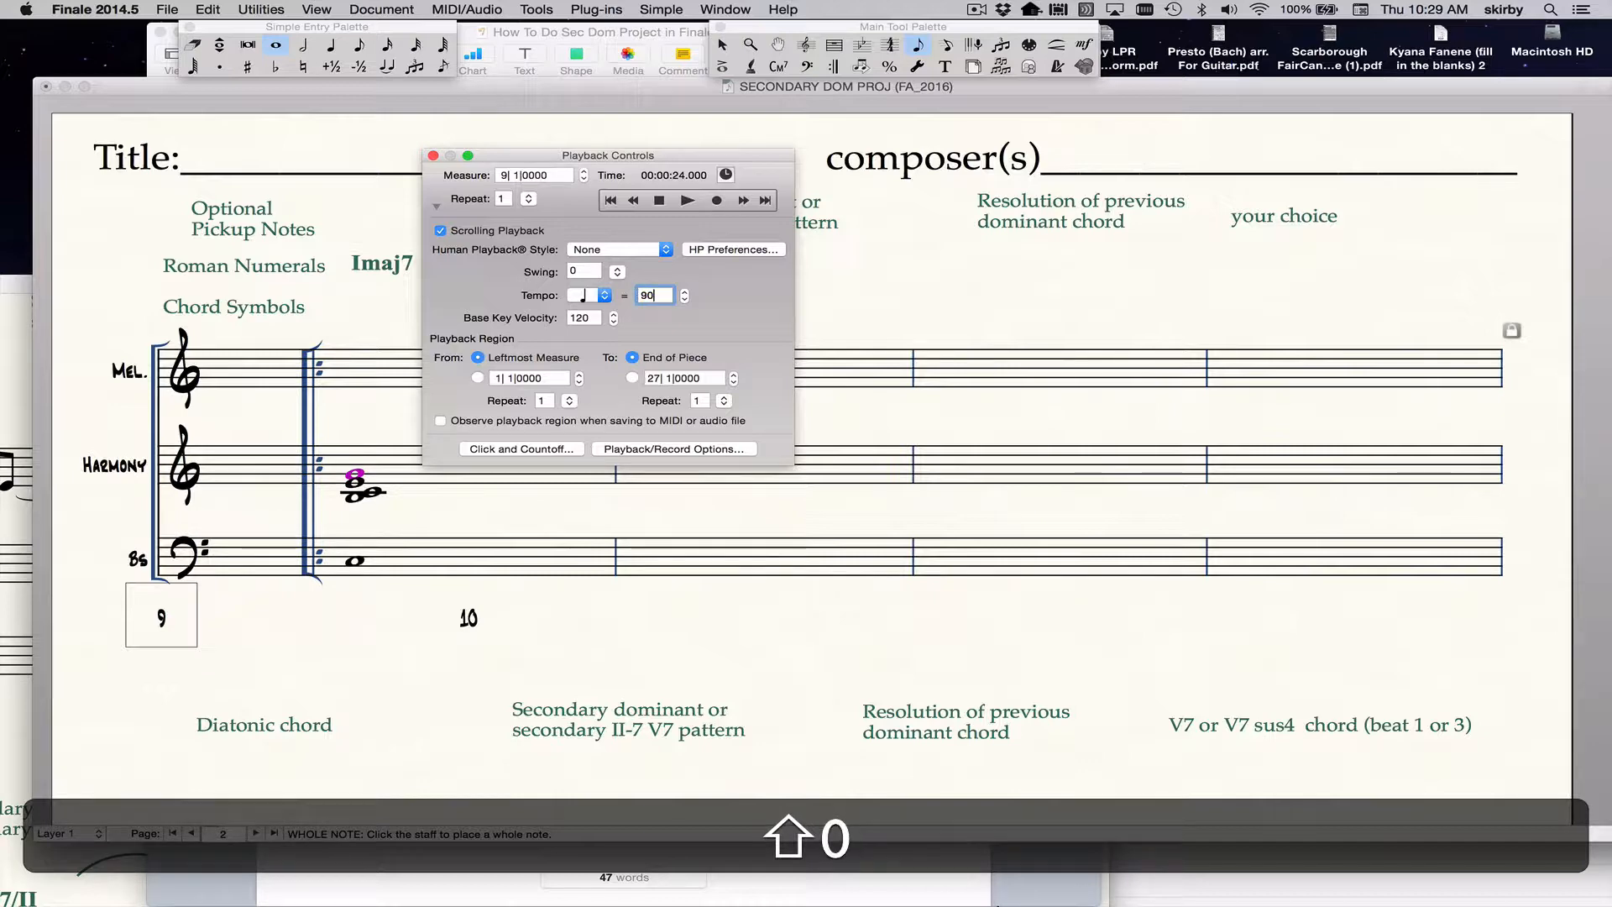
Collapse the playback controls, play the score from measure 9, and stop it.
{"action": "left_click", "coordinate": [688, 201]}
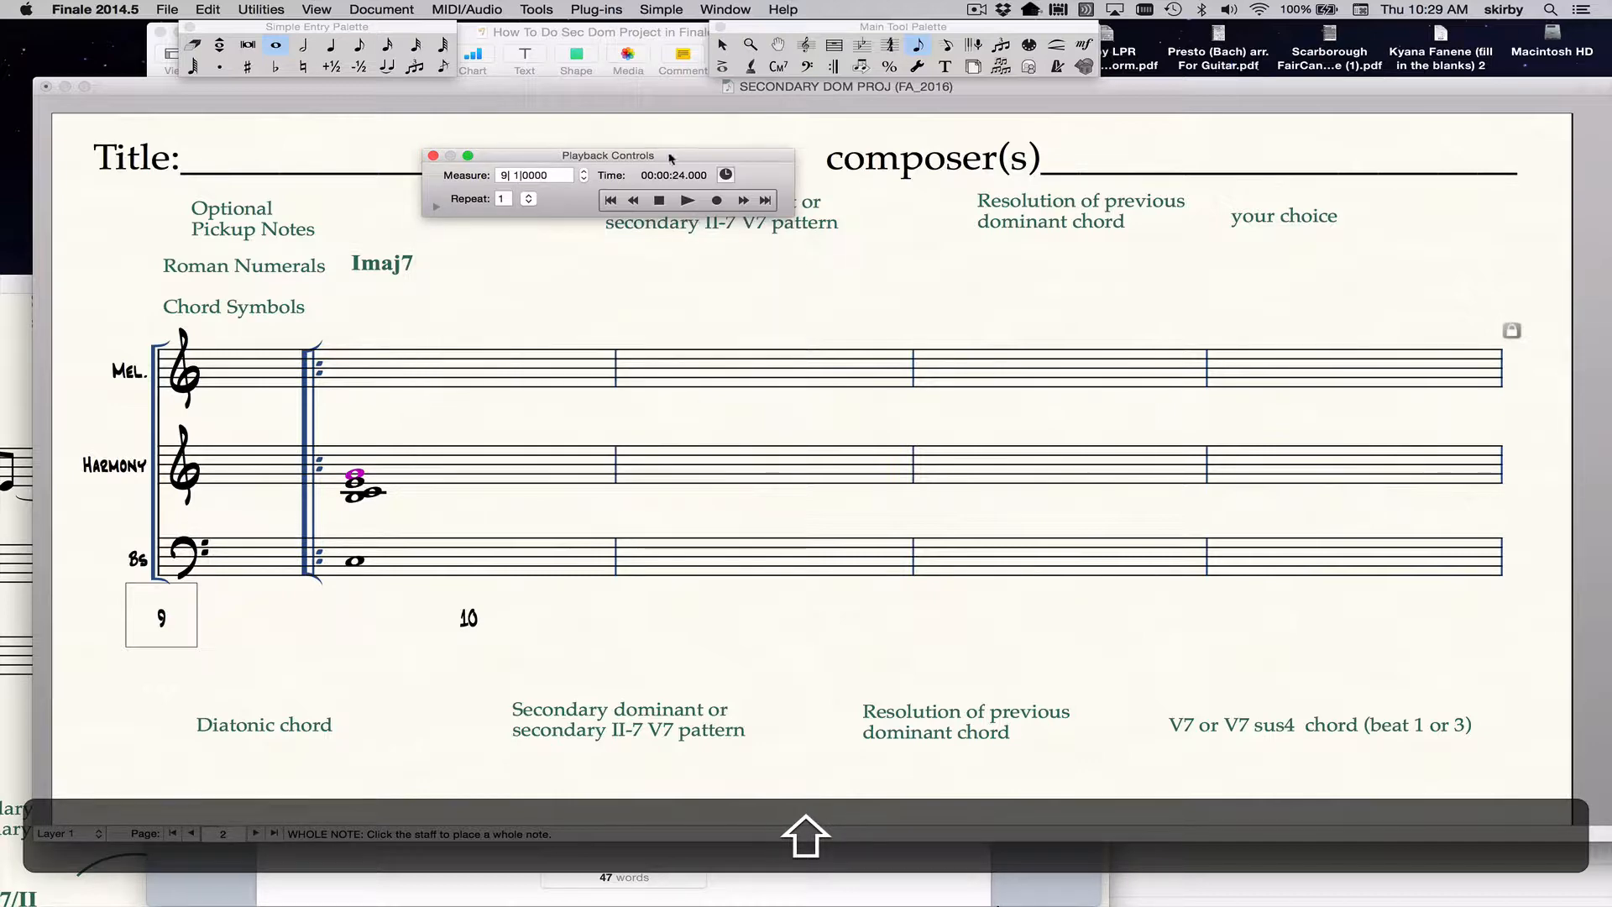
{"action": "left_click_drag", "start_coordinate": [670, 158], "coordinate": [669, 101]}
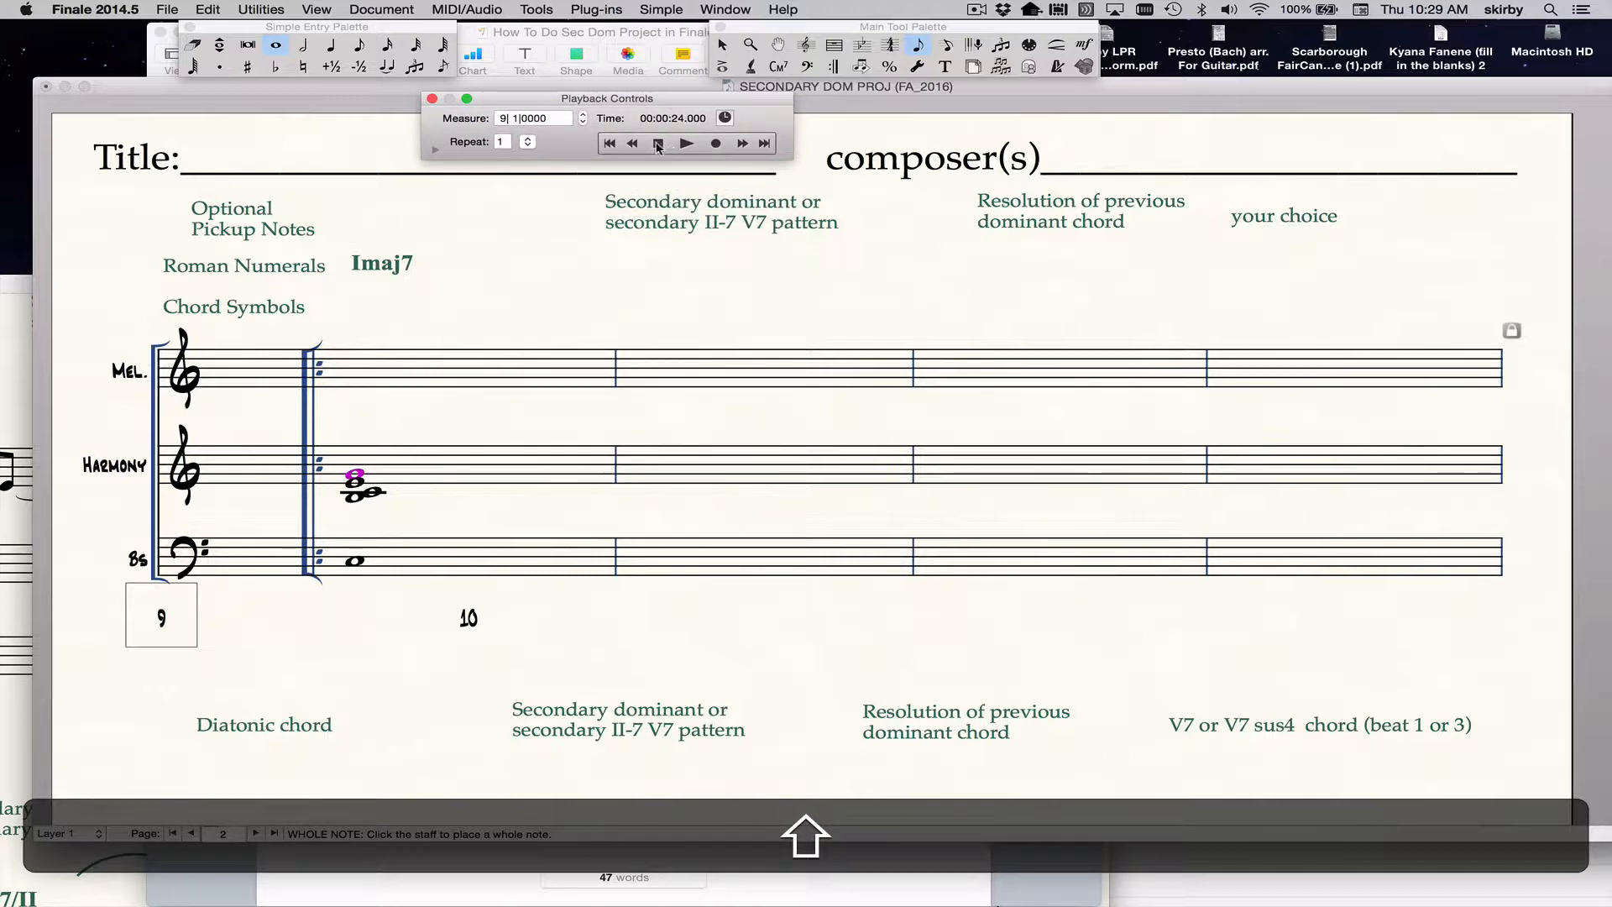
{"action": "left_click", "coordinate": [687, 144]}
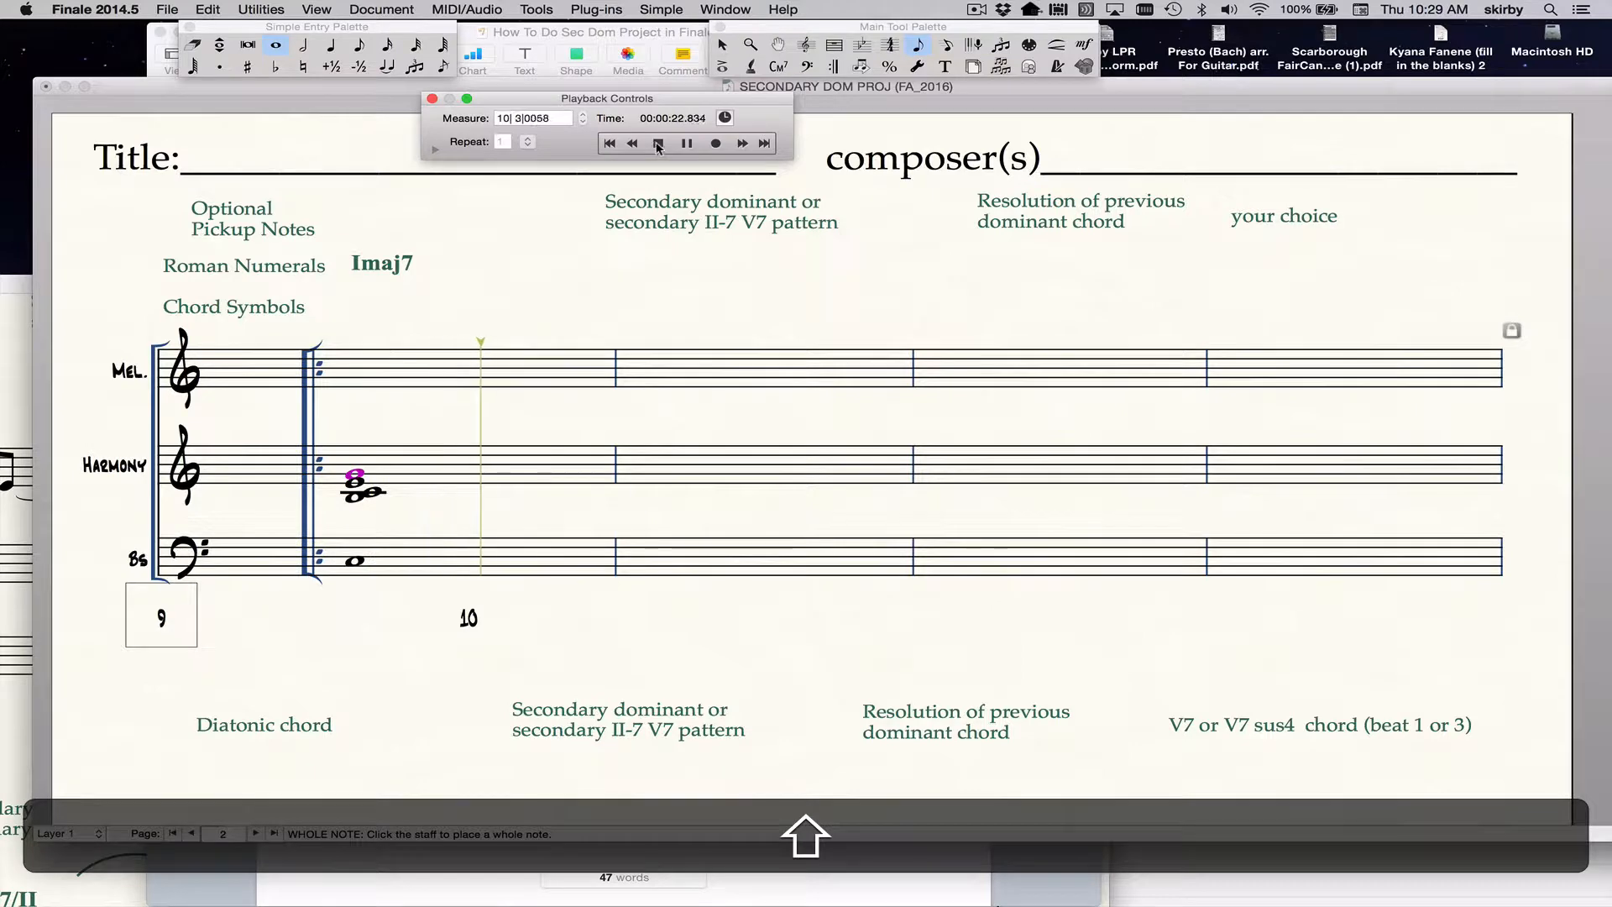
{"action": "left_click", "coordinate": [658, 145]}
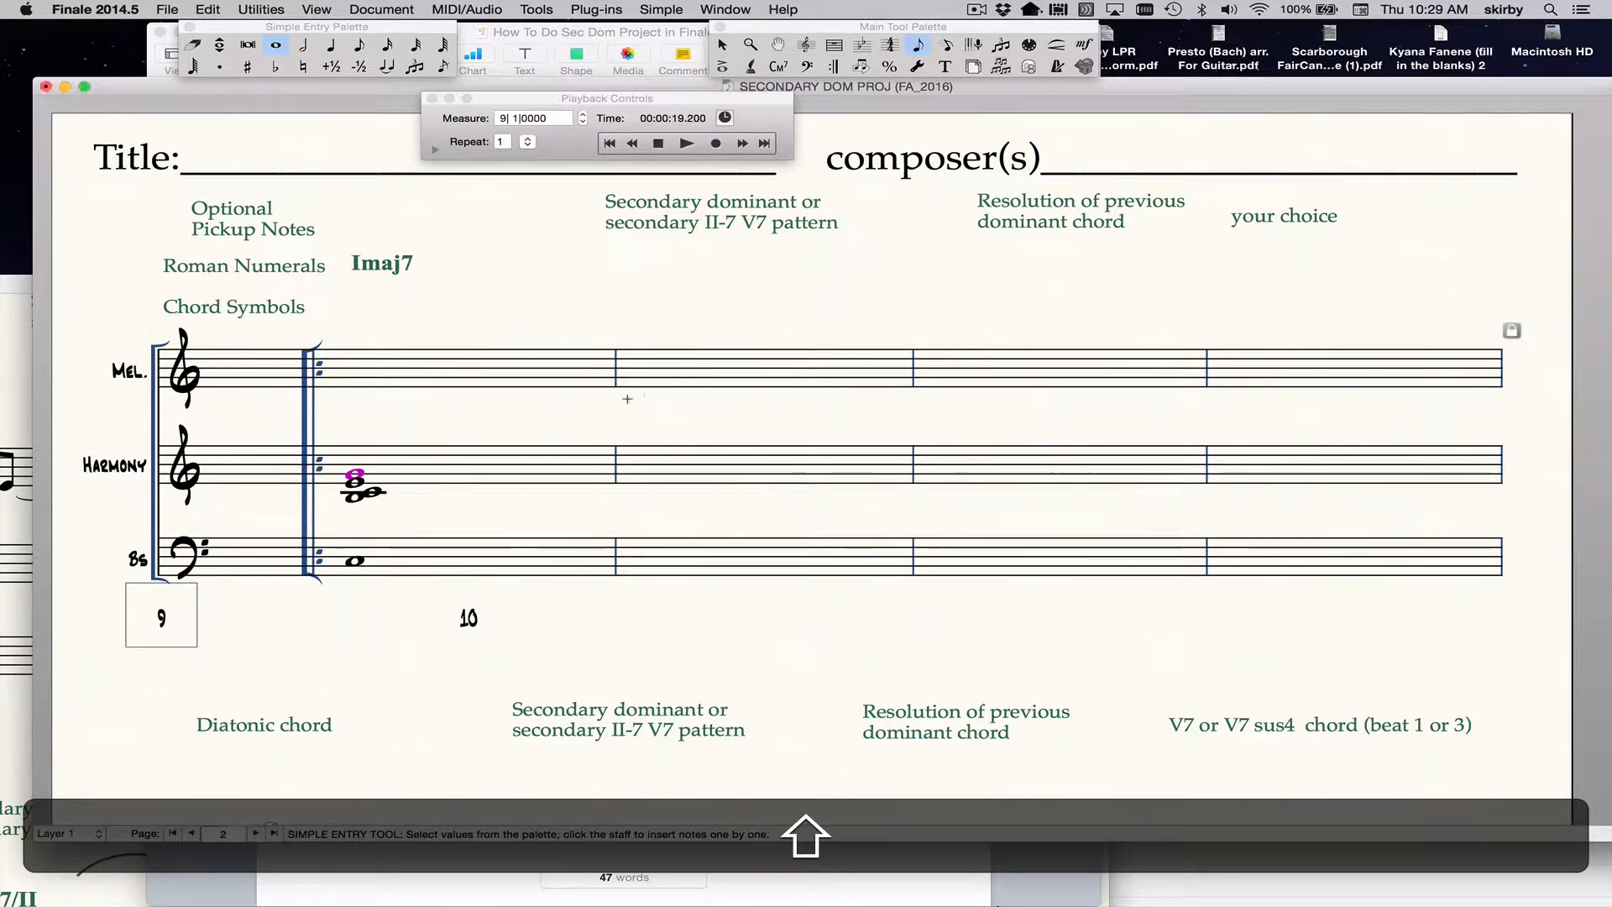
{"action": "left_click", "coordinate": [435, 151]}
{"action": "left_click", "coordinate": [435, 151]}
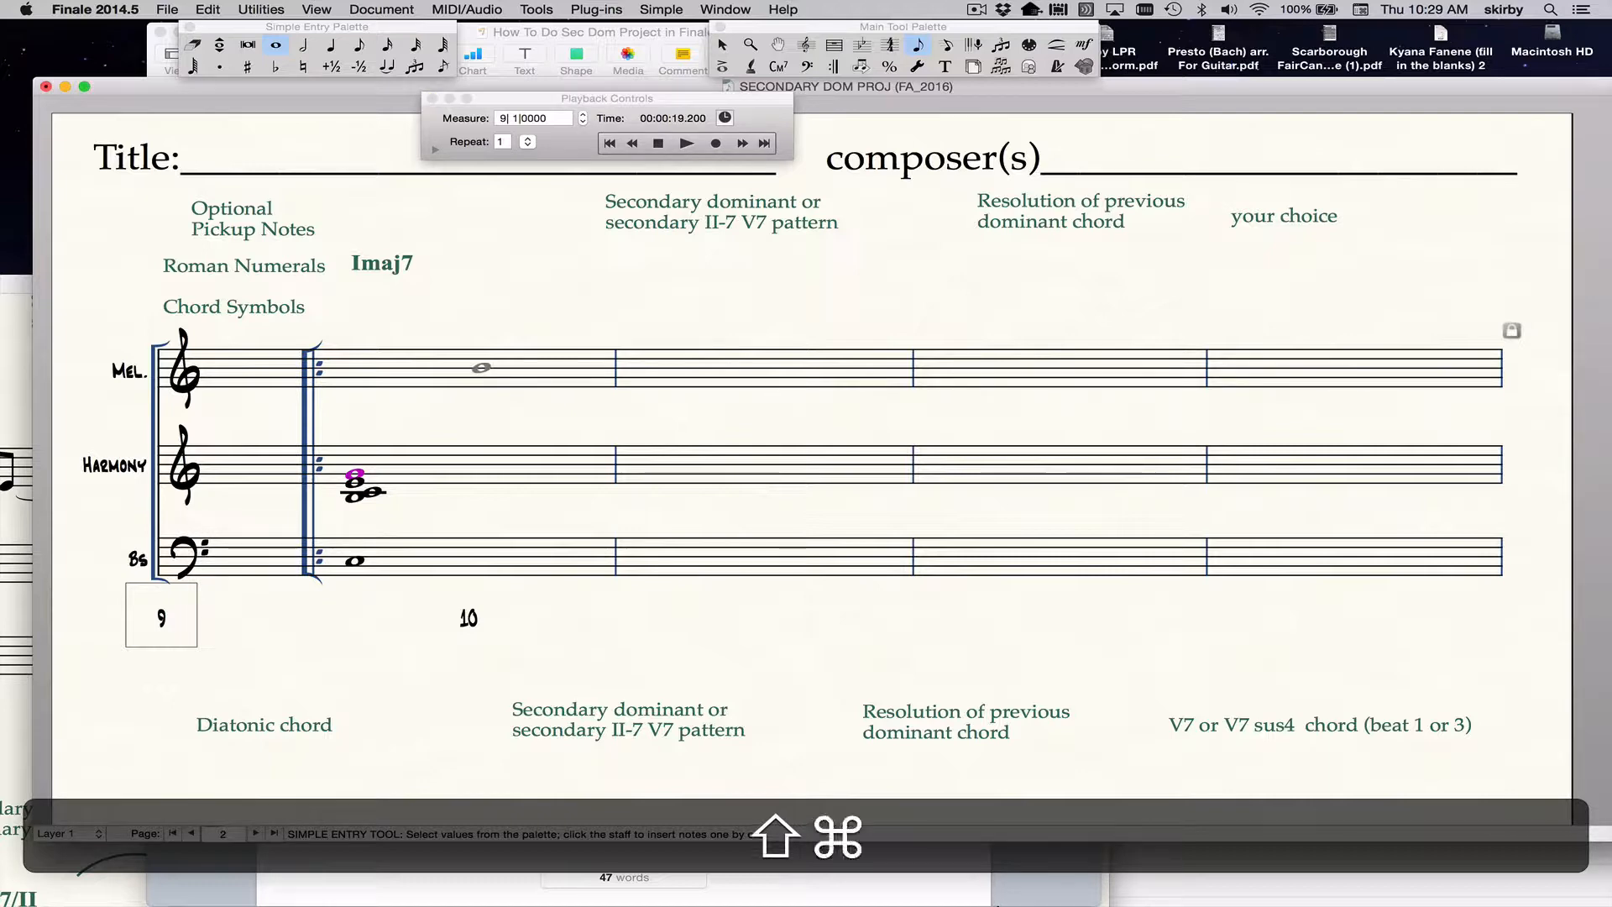
Switch the score to Scroll View and back to Page View, leaving Simple Entry for the Selection tool.
{"action": "key", "text": "super+shift+e"}
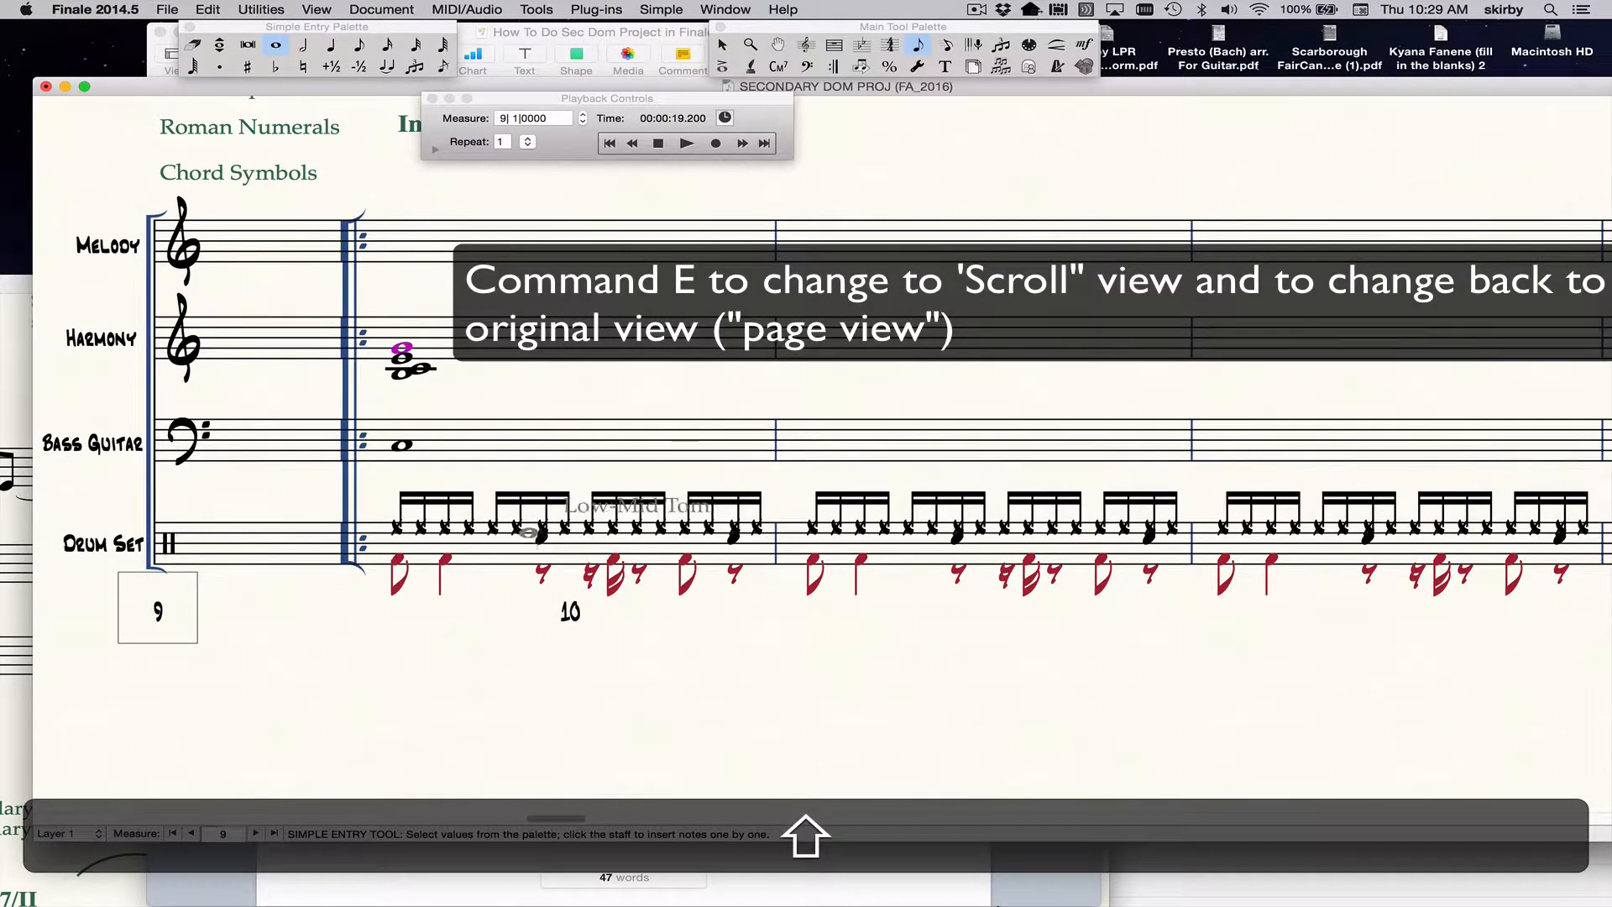
{"action": "key", "text": "Escape"}
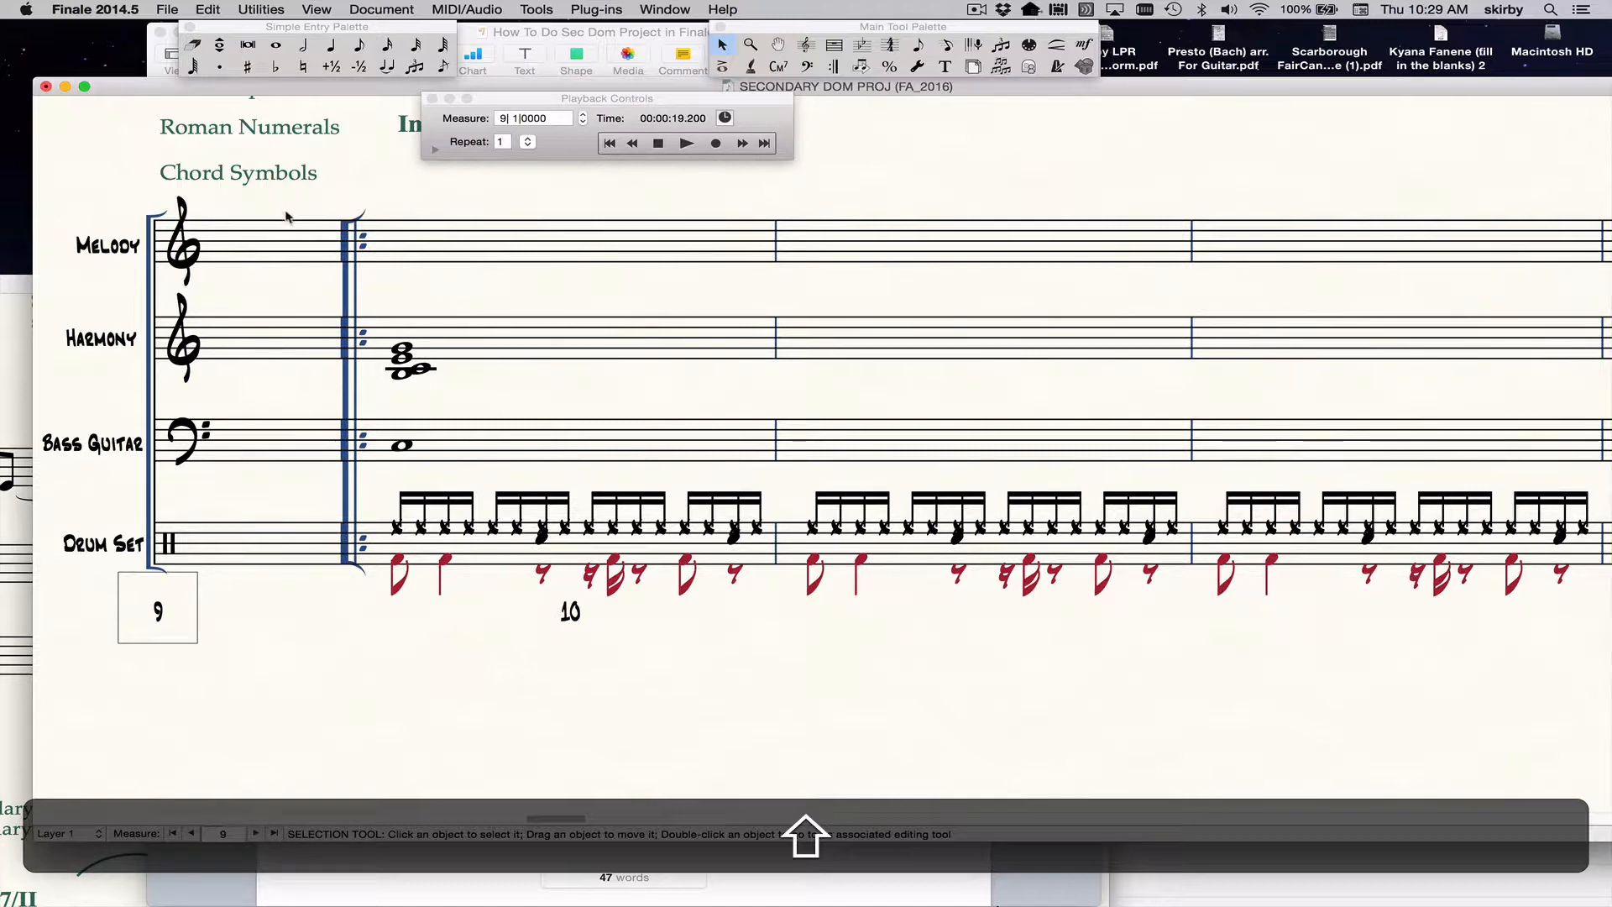
{"action": "key", "text": "shift+super+e"}
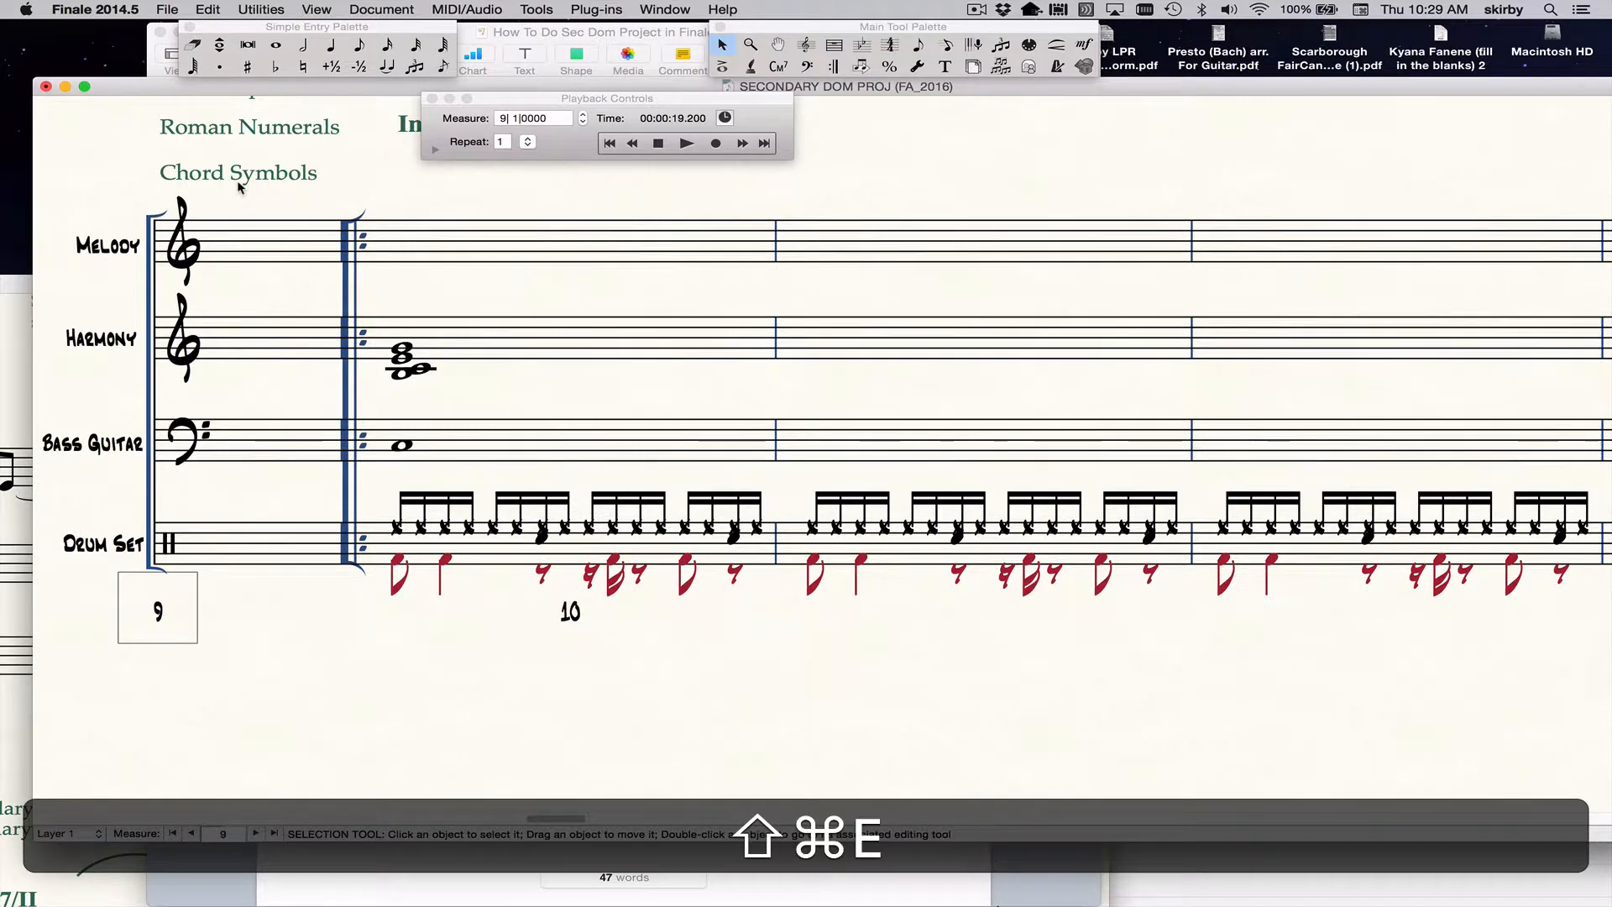
{"action": "scroll", "coordinate": [396, 395], "scroll_direction": "up", "scroll_amount": 5}
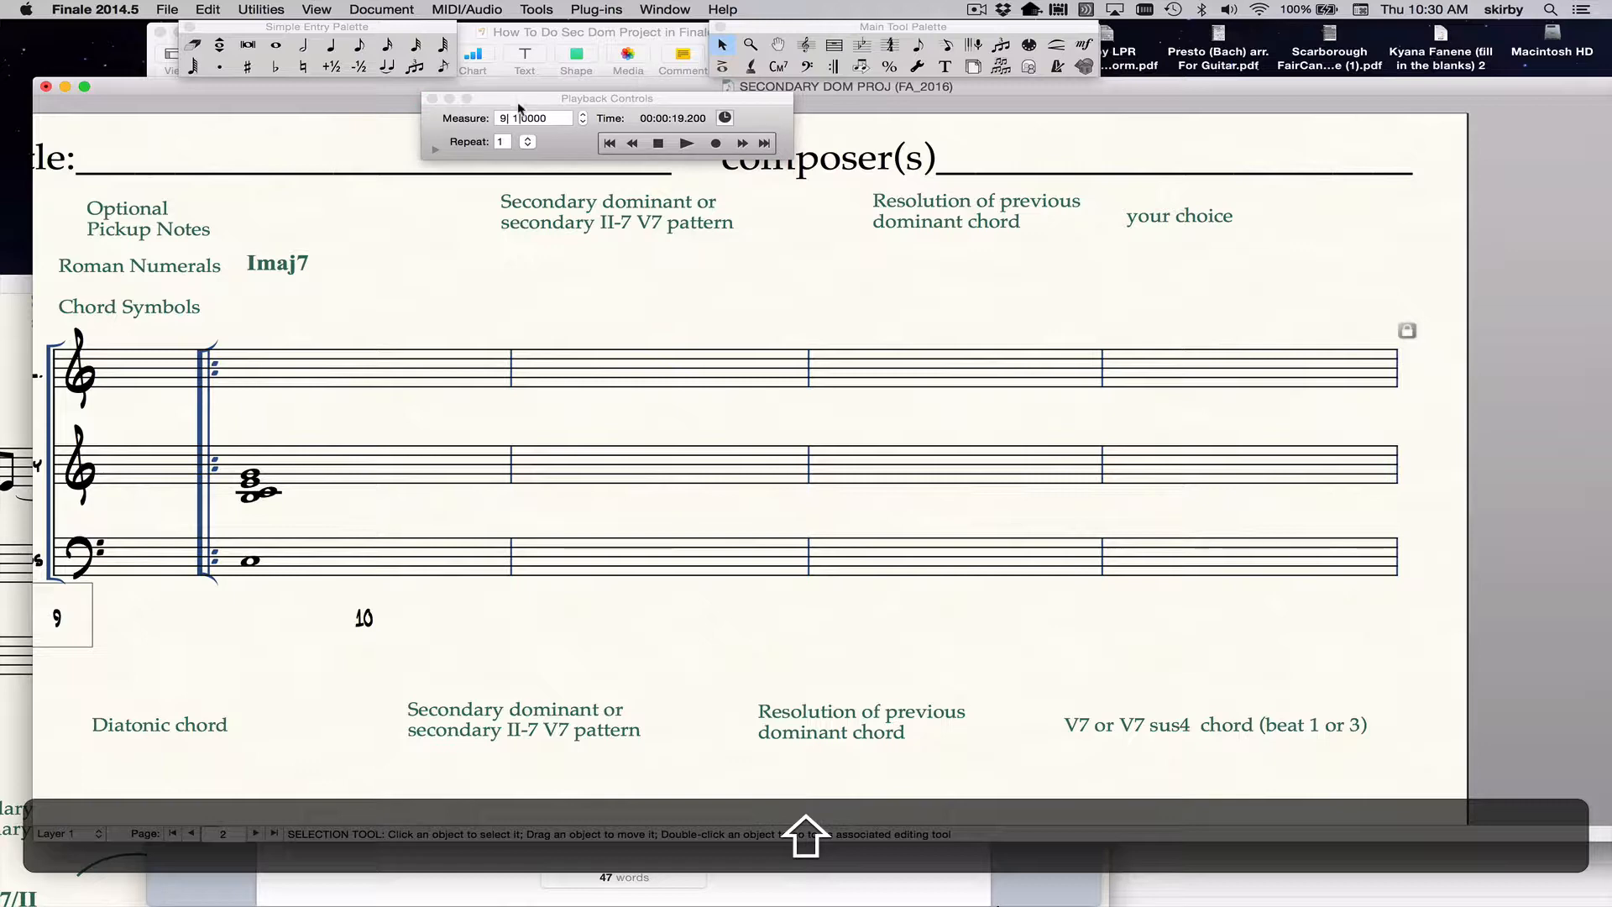
Close the playback controls, select the Harmony staff's first full measure, and play the score directly from there.
{"action": "left_click_drag", "start_coordinate": [518, 105], "coordinate": [572, 45]}
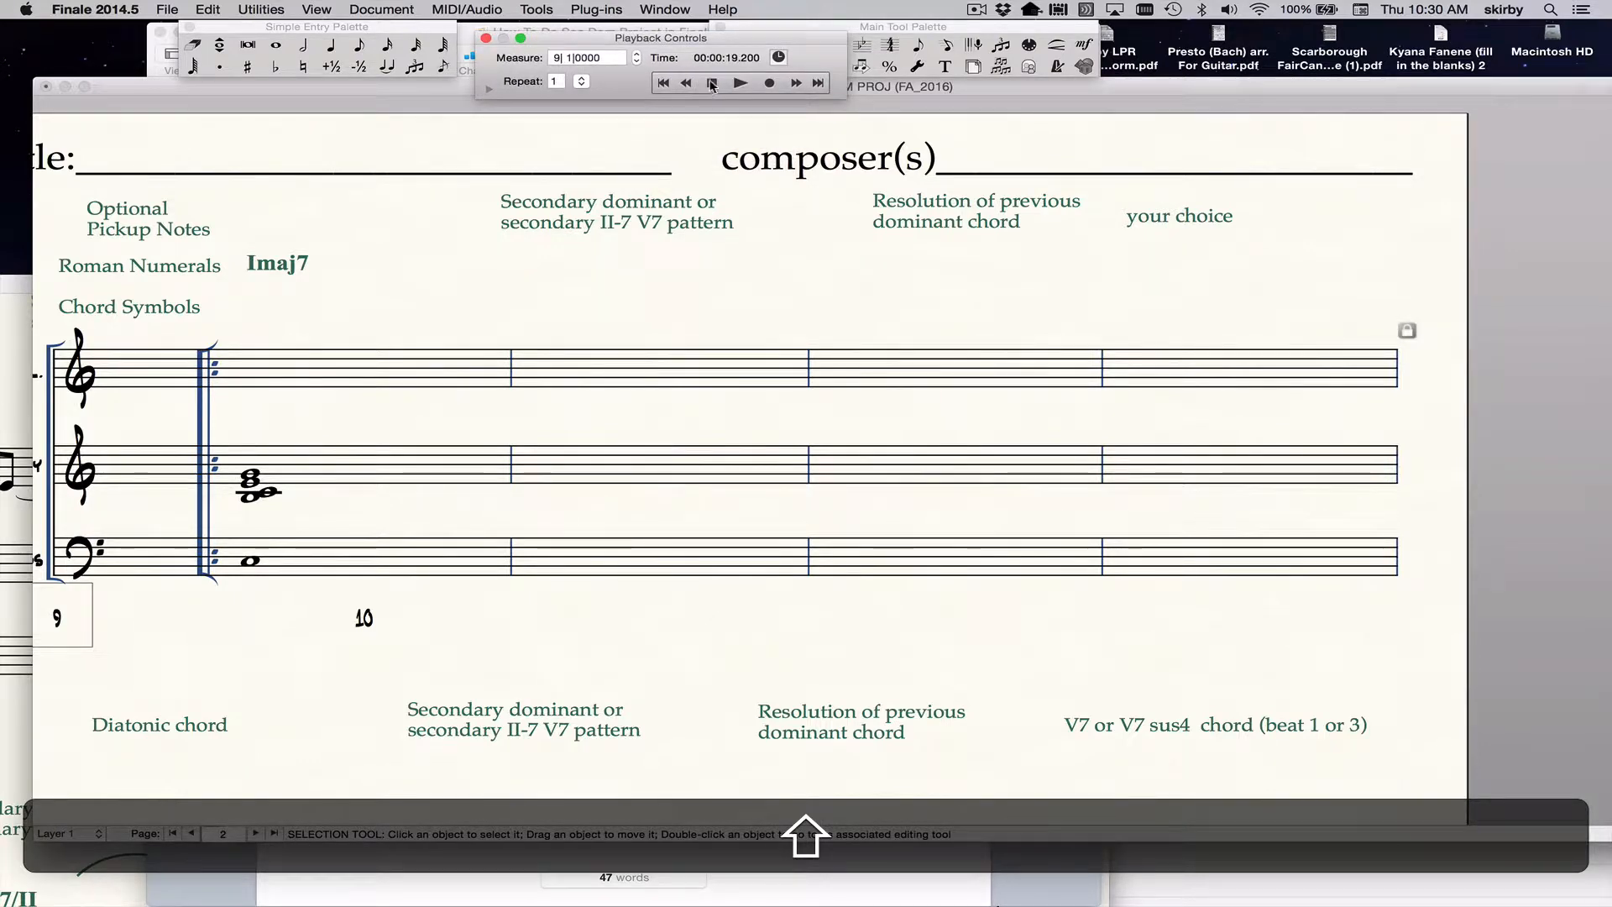
{"action": "left_click", "coordinate": [485, 37]}
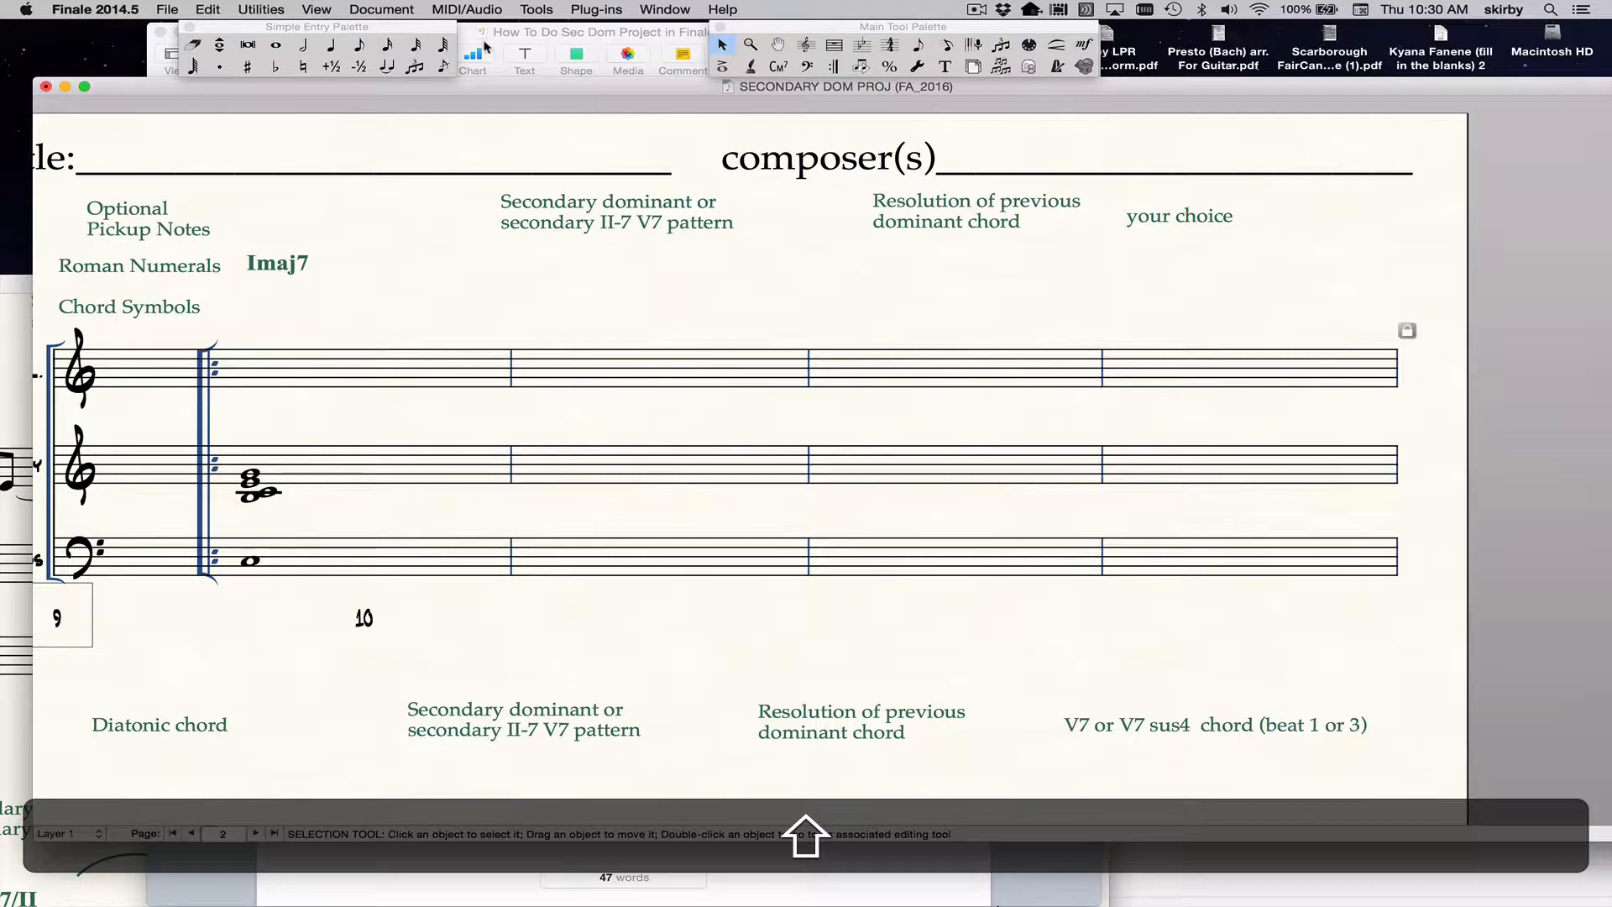
{"action": "left_click", "coordinate": [351, 473]}
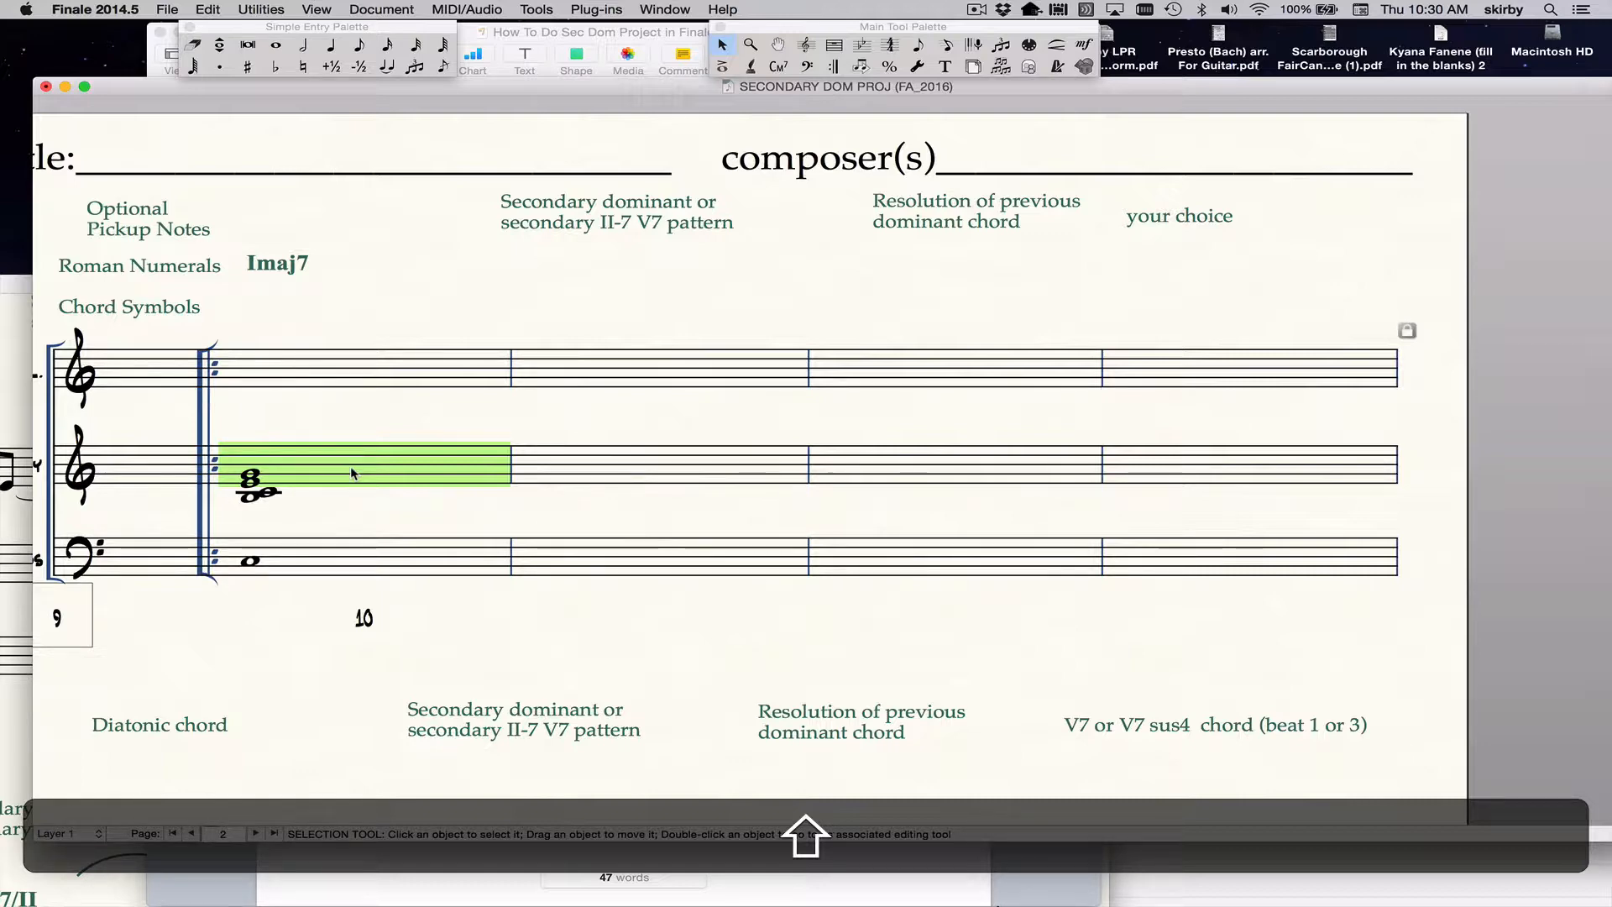
{"action": "key", "text": "shift+space"}
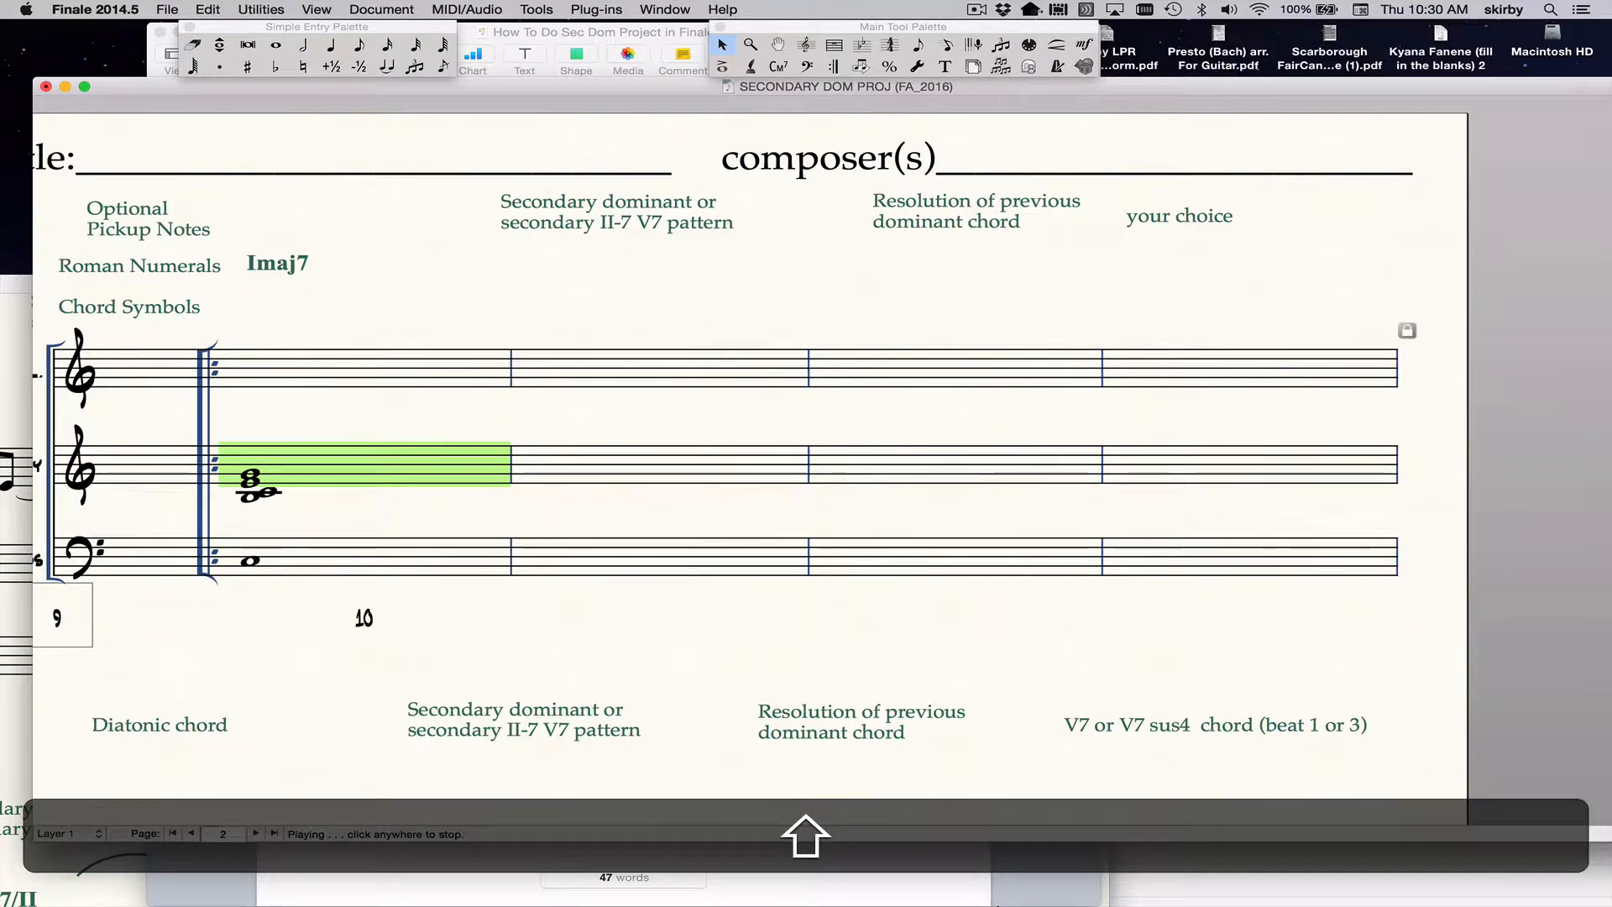
{"action": "left_click", "coordinate": [353, 474]}
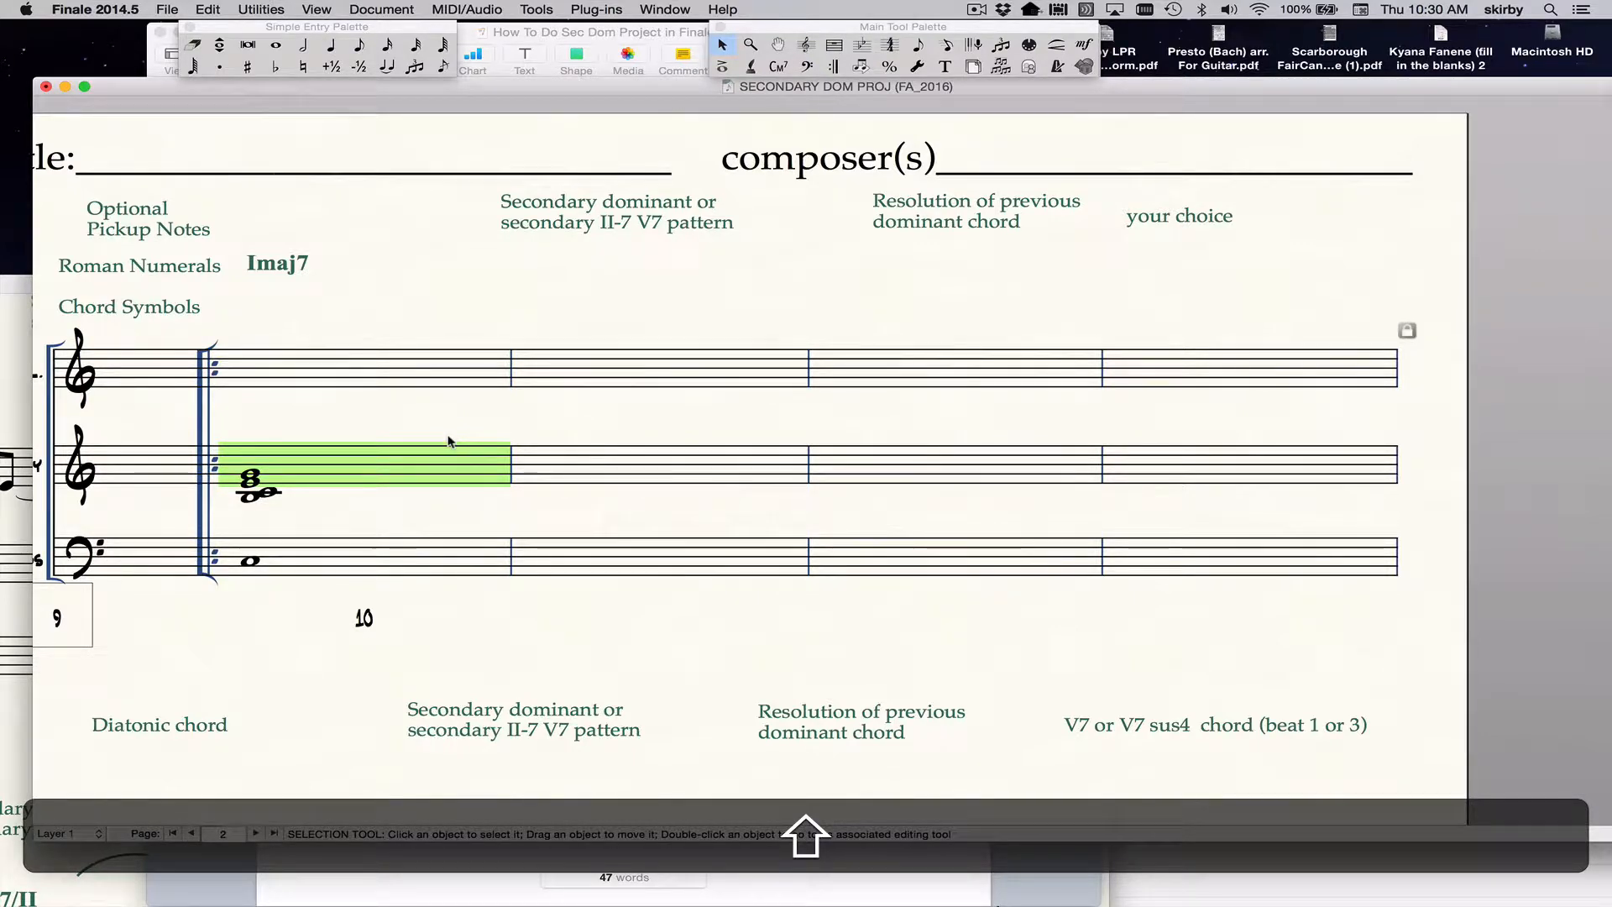
Copy the Harmony staff's first full measure into the measure that follows it.
{"action": "key", "text": "shift+super+c"}
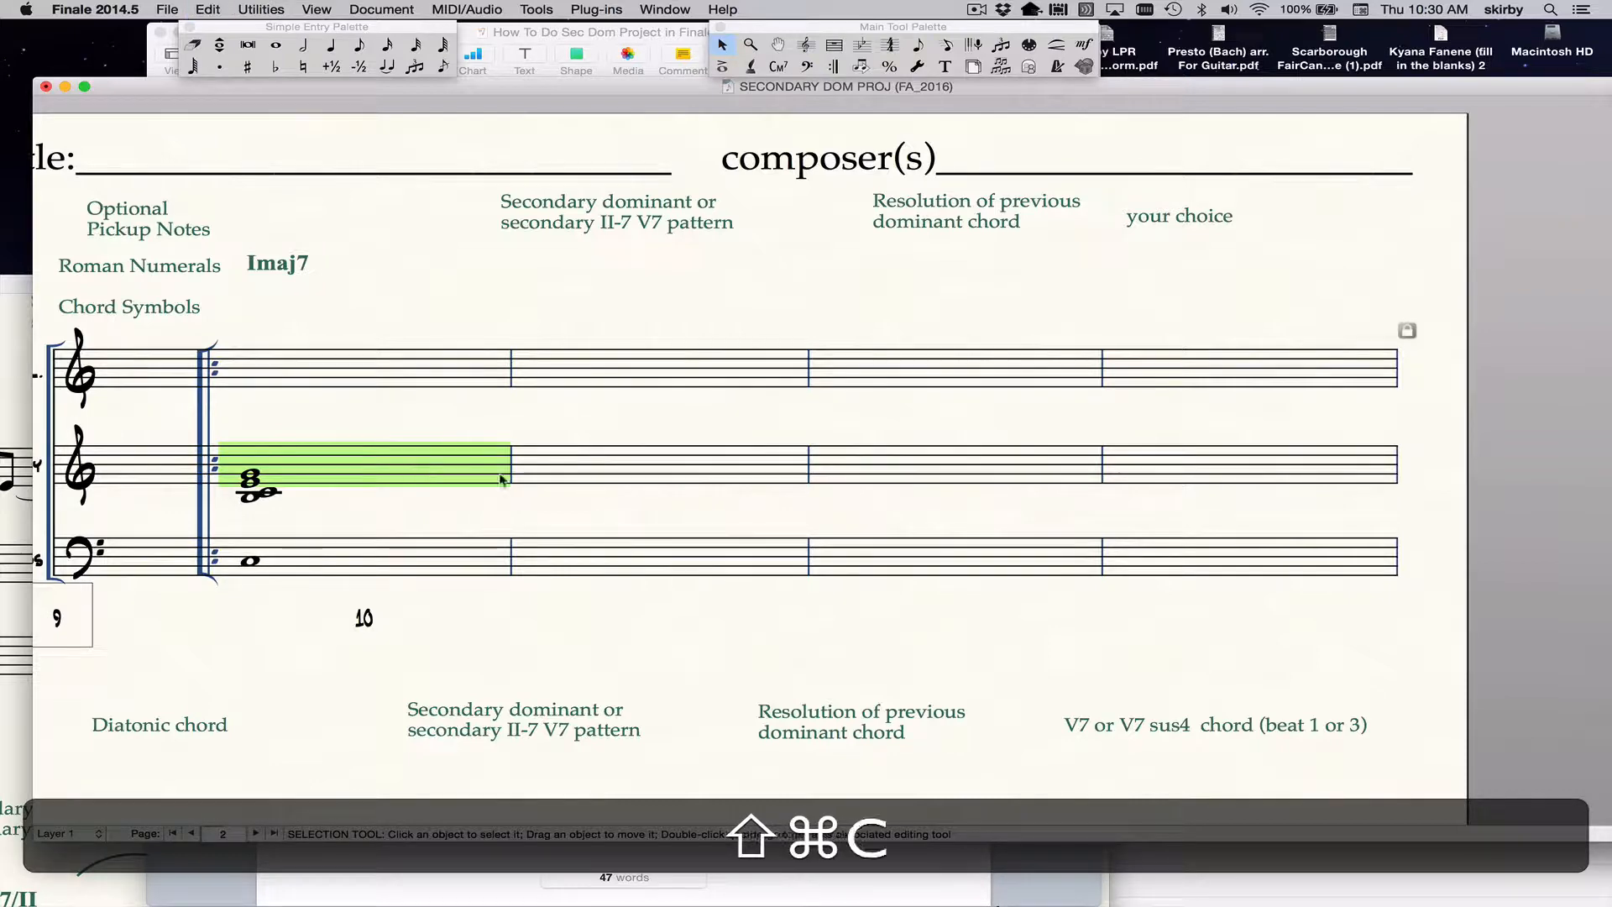
{"action": "left_click", "coordinate": [563, 479], "text": "shift+super"}
{"action": "key", "text": "shift+super+v"}
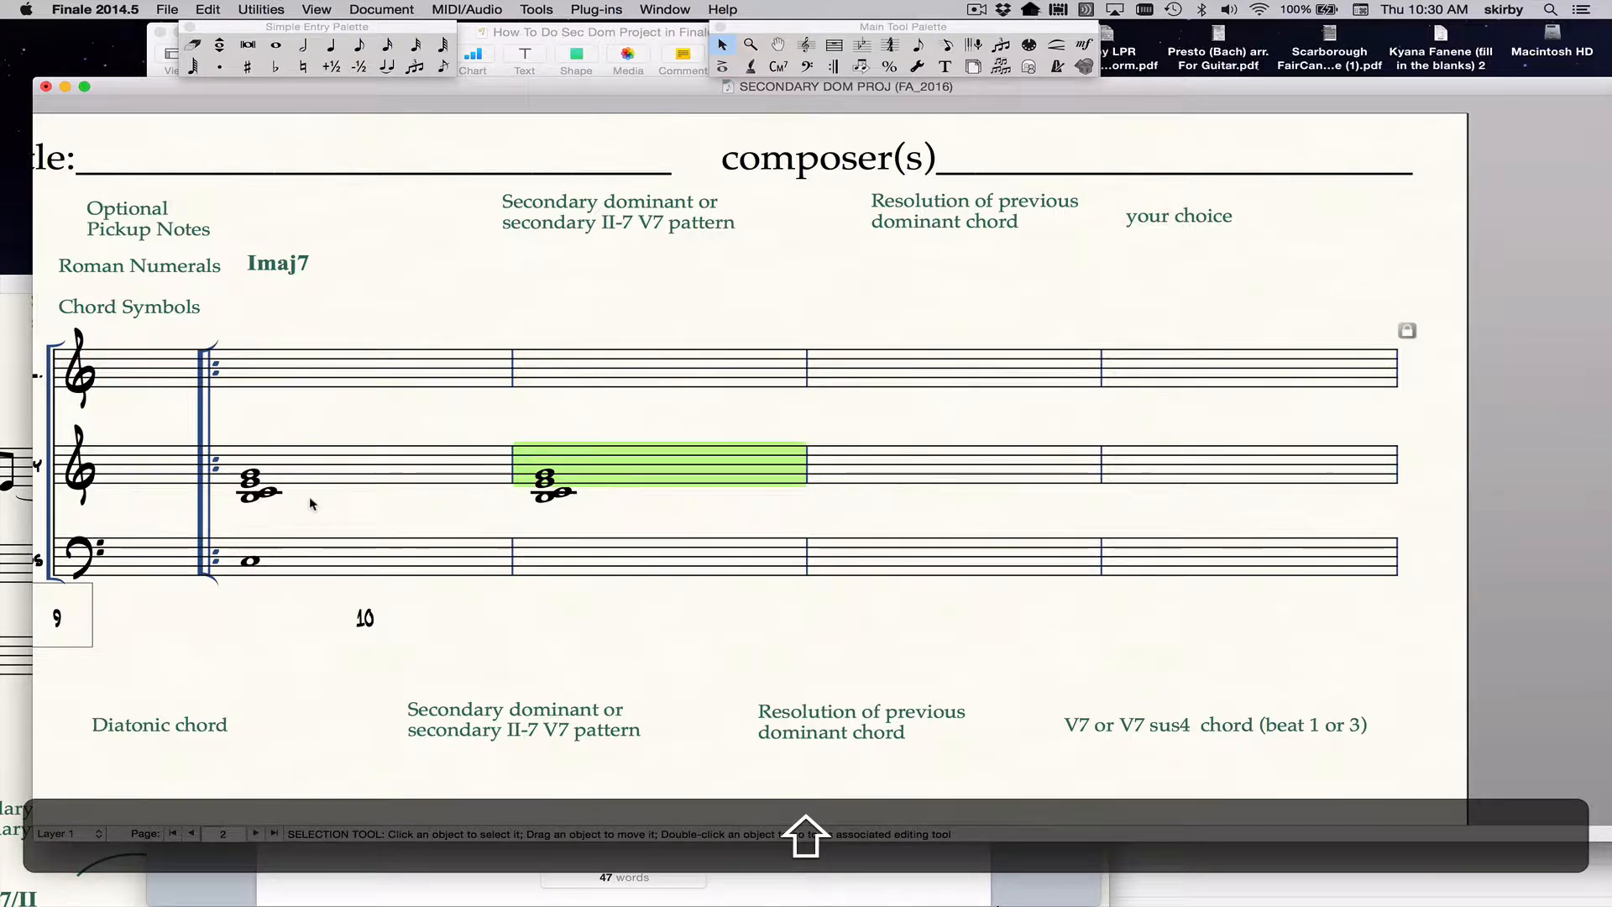
Scrub playback across the first full measure to hear its Harmony chord and bass note.
{"action": "key", "text": "alt+shift+space"}
{"action": "key", "text": "alt+shift+space"}
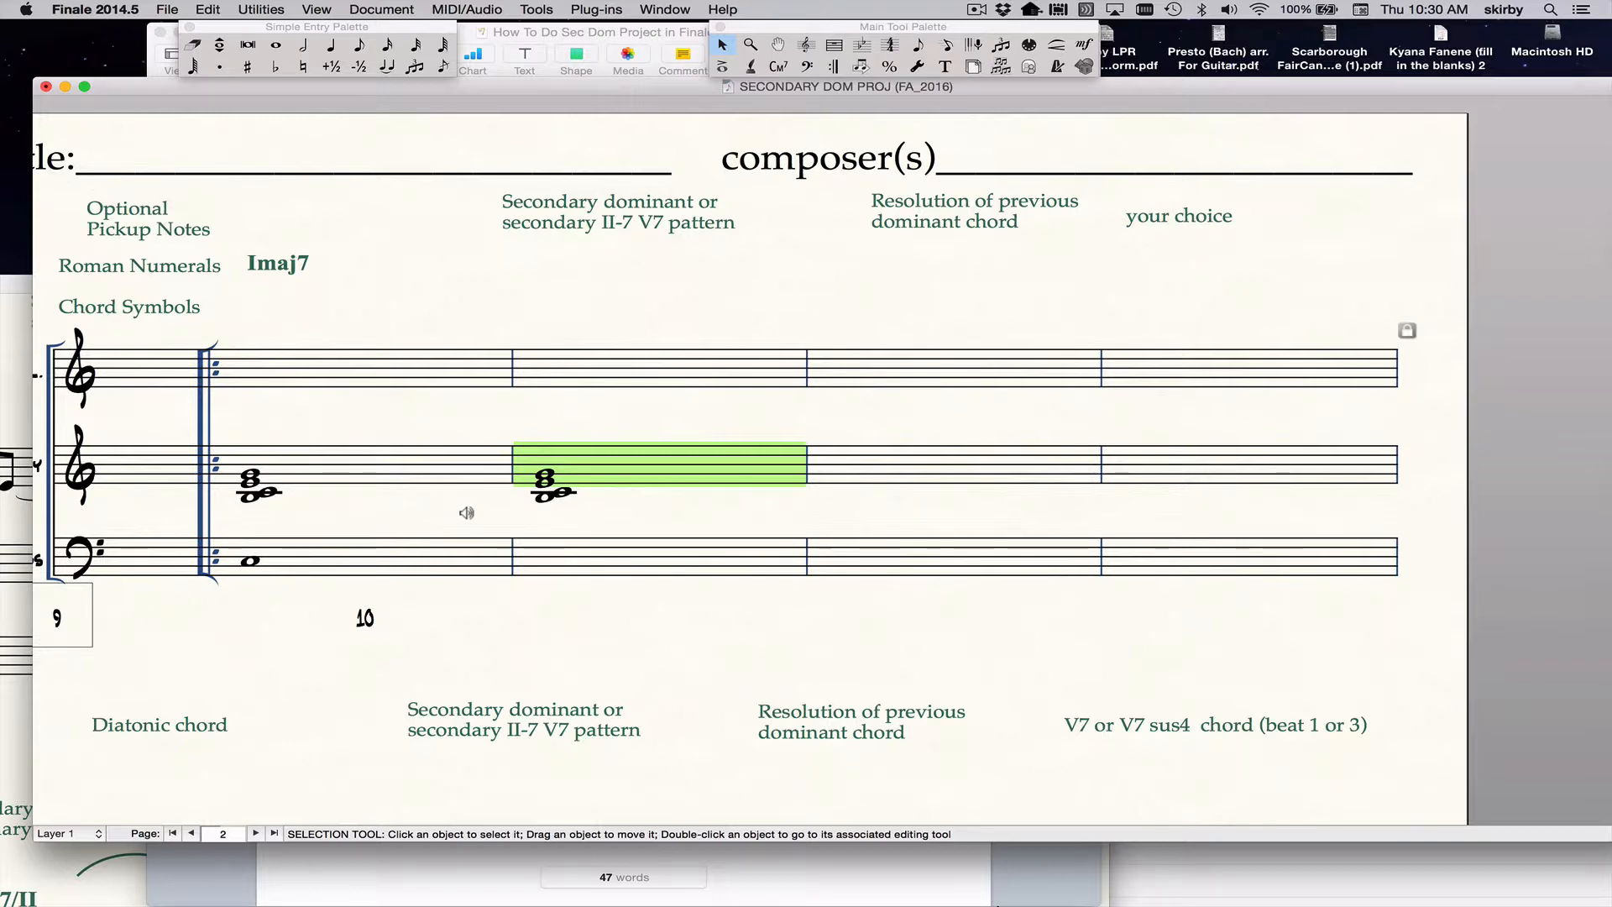
{"action": "key", "text": "shift"}
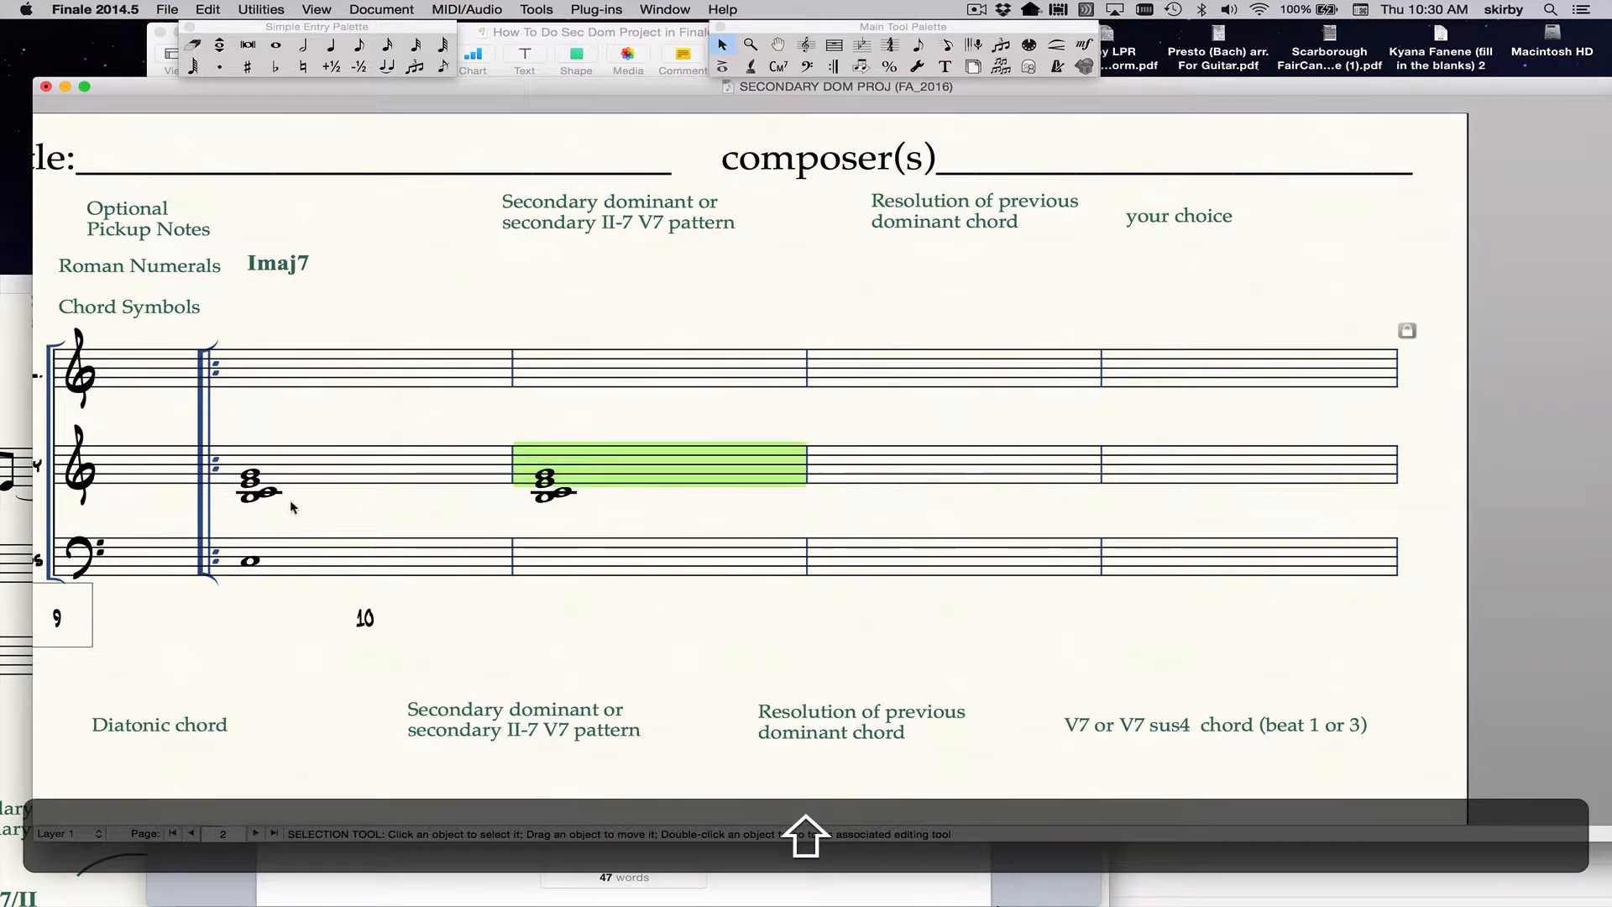
{"action": "key", "text": "alt+shift+space"}
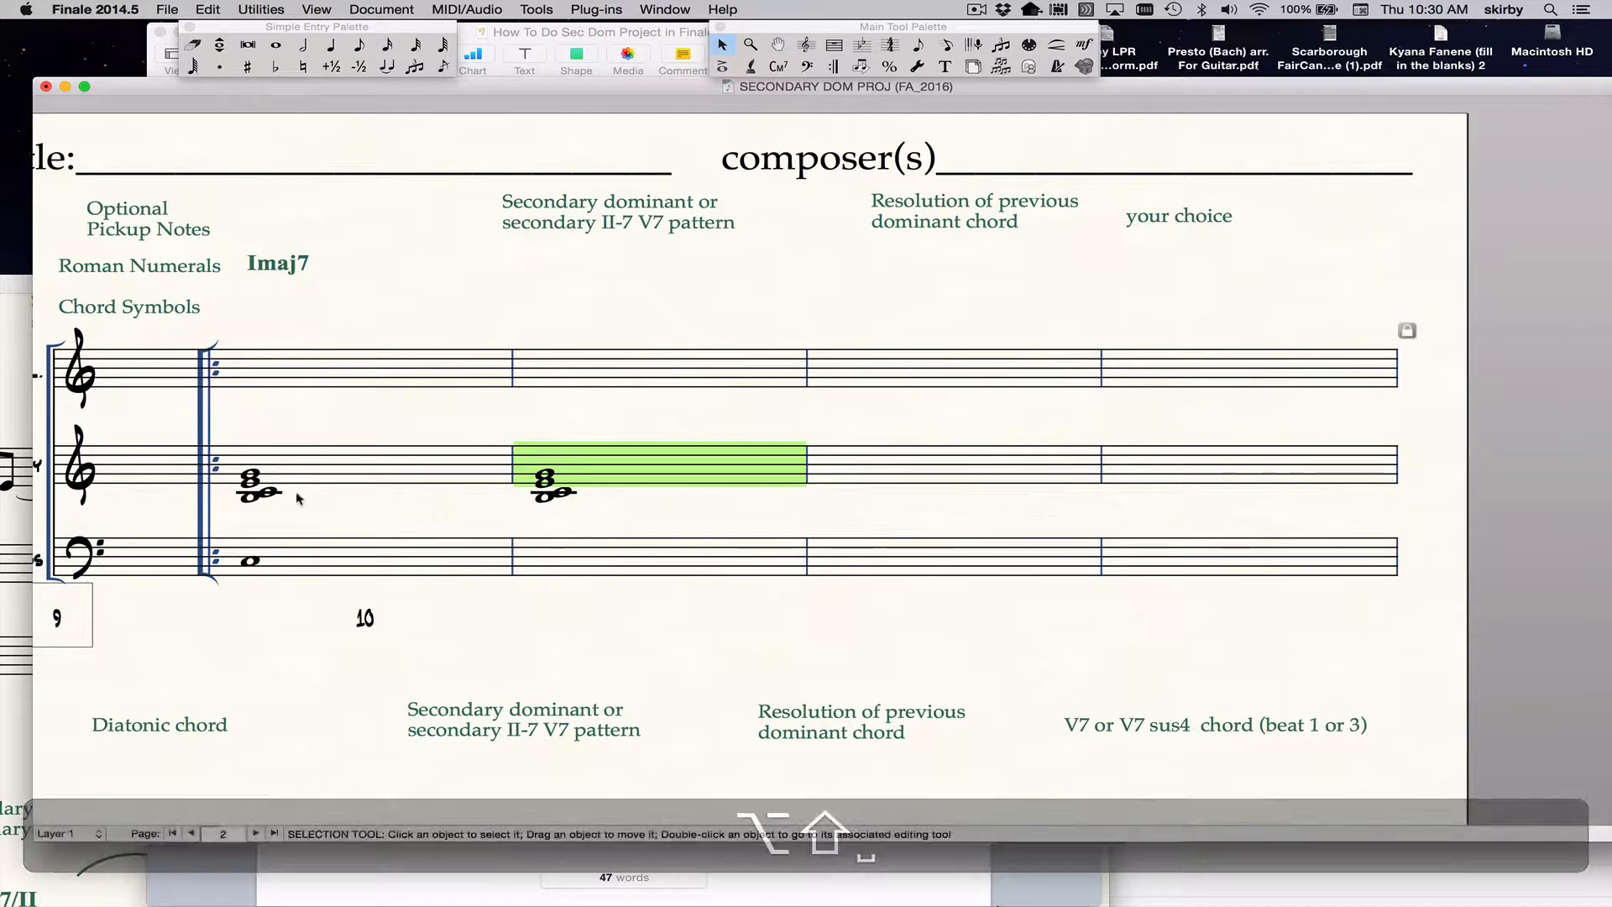
{"action": "key", "text": "alt+shift+space"}
{"action": "key", "text": "shift"}
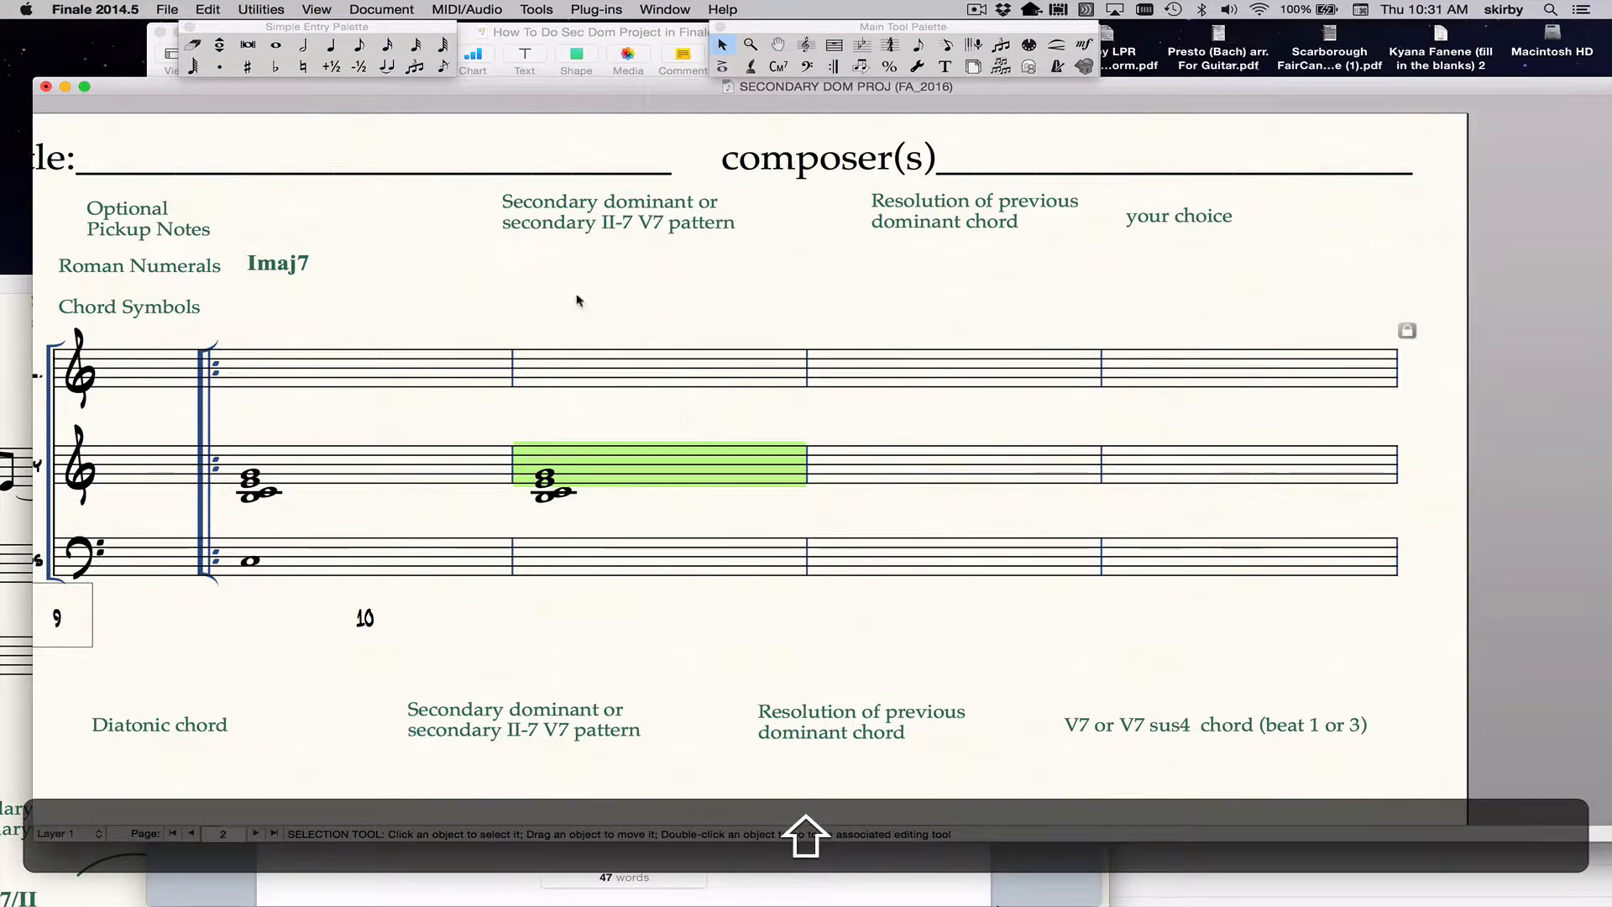
Zoom the score in and back out, and switch to Simple Entry and back to the Selection tool.
{"action": "mouse_move", "coordinate": [551, 84]}
{"action": "left_mouse_down"}
{"action": "mouse_move", "coordinate": [578, 289]}
{"action": "mouse_move", "coordinate": [562, 72]}
{"action": "left_mouse_up"}
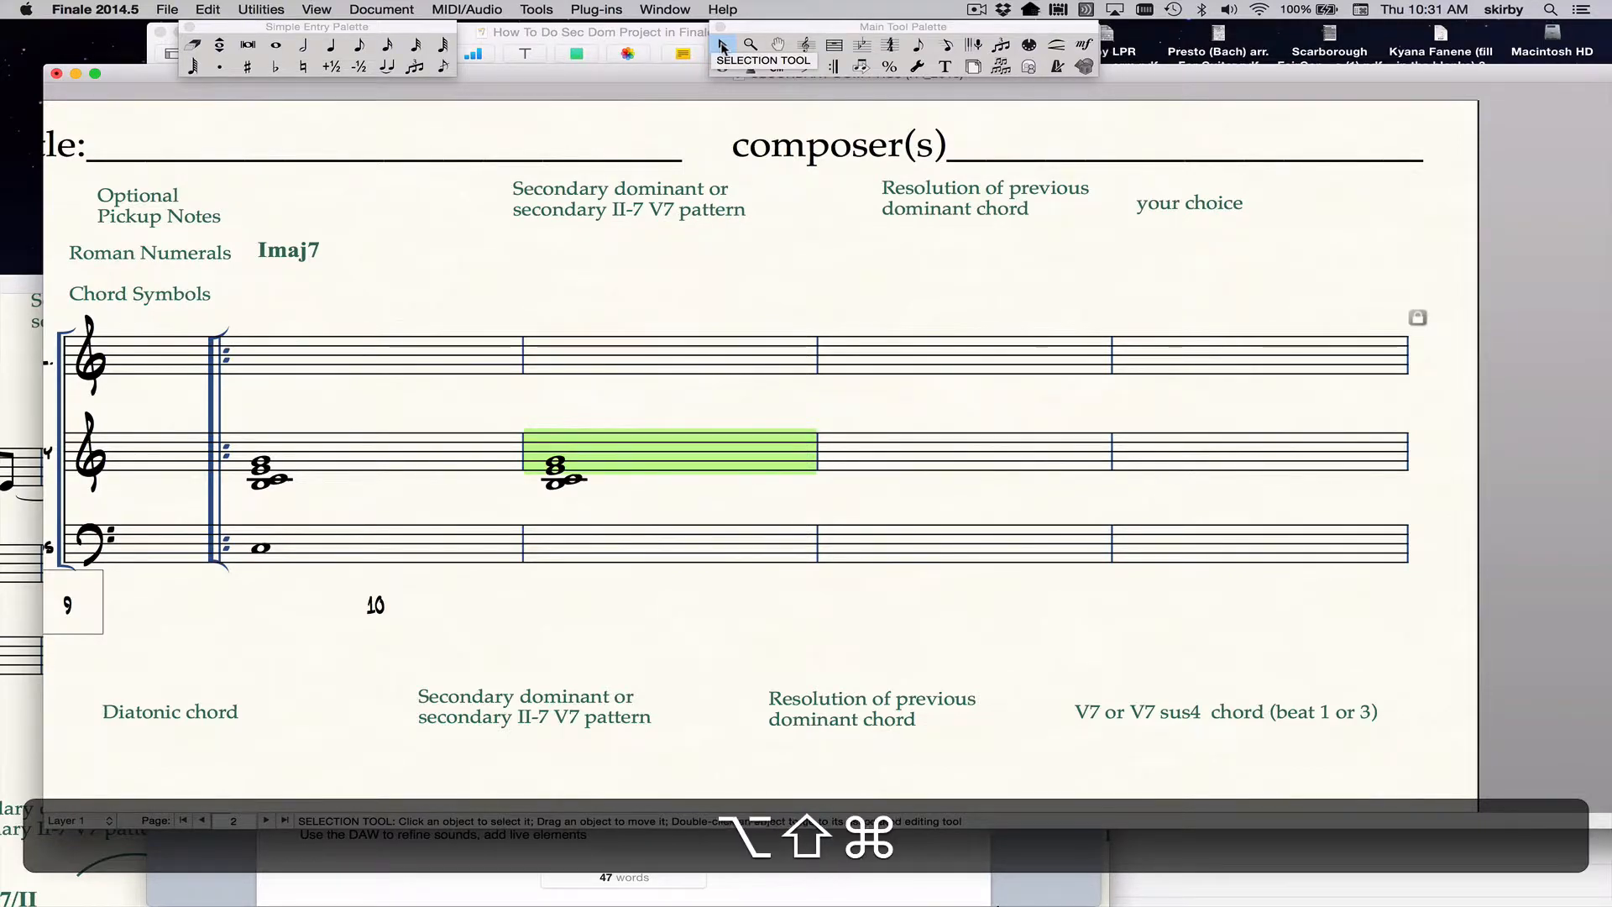
{"action": "key", "text": "alt+shift+super+equal"}
{"action": "key", "text": "alt+shift+super+minus"}
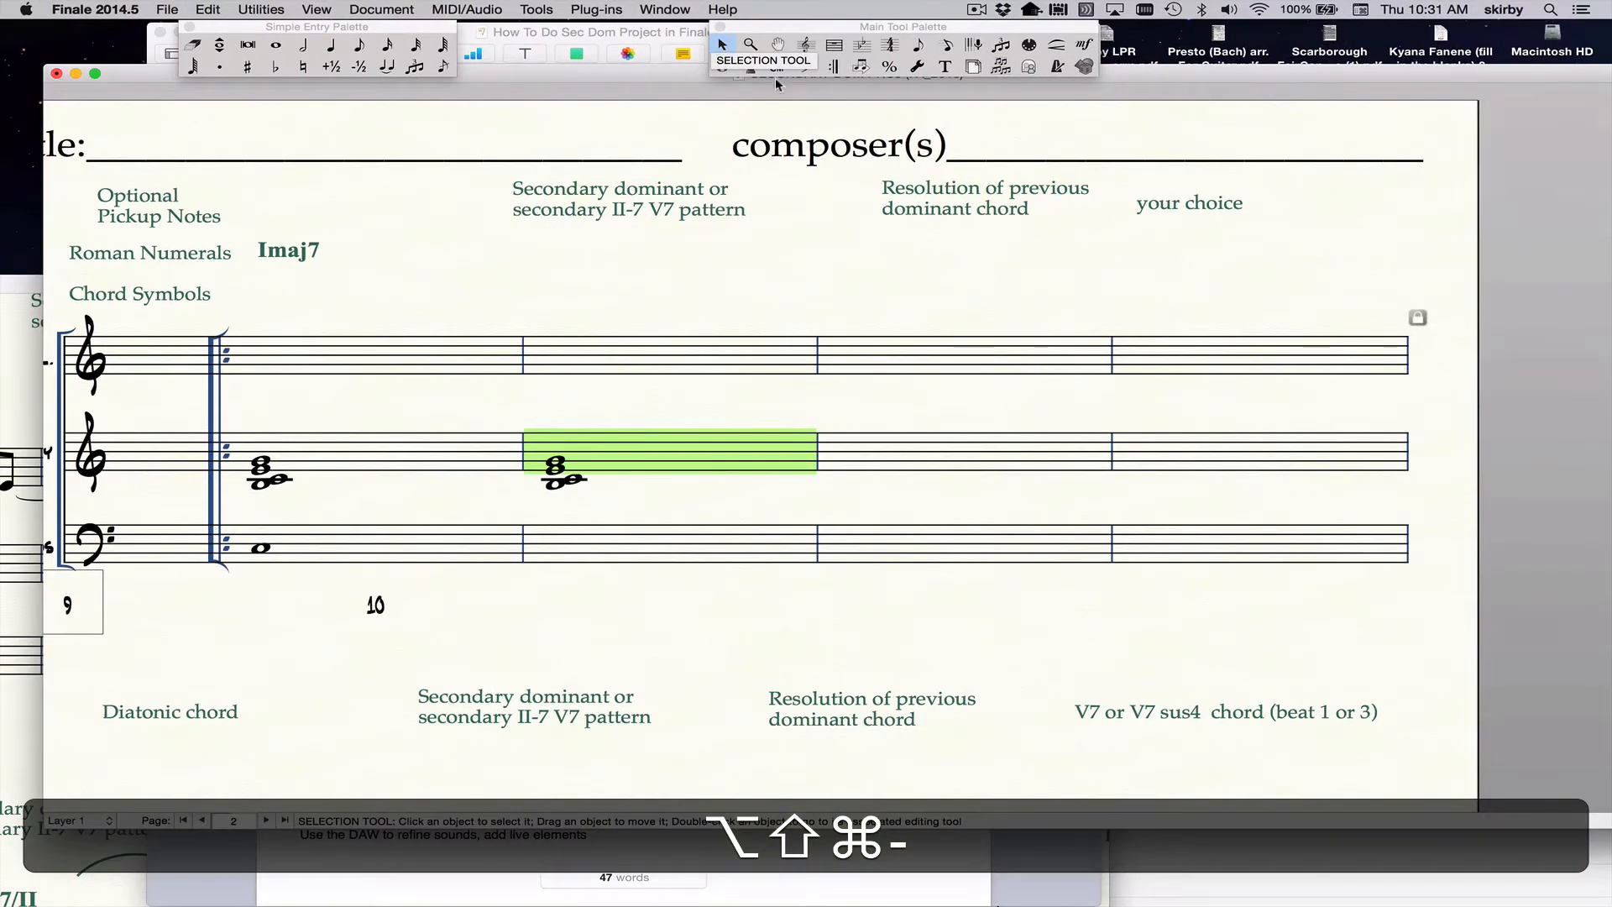
{"action": "left_click", "coordinate": [918, 45]}
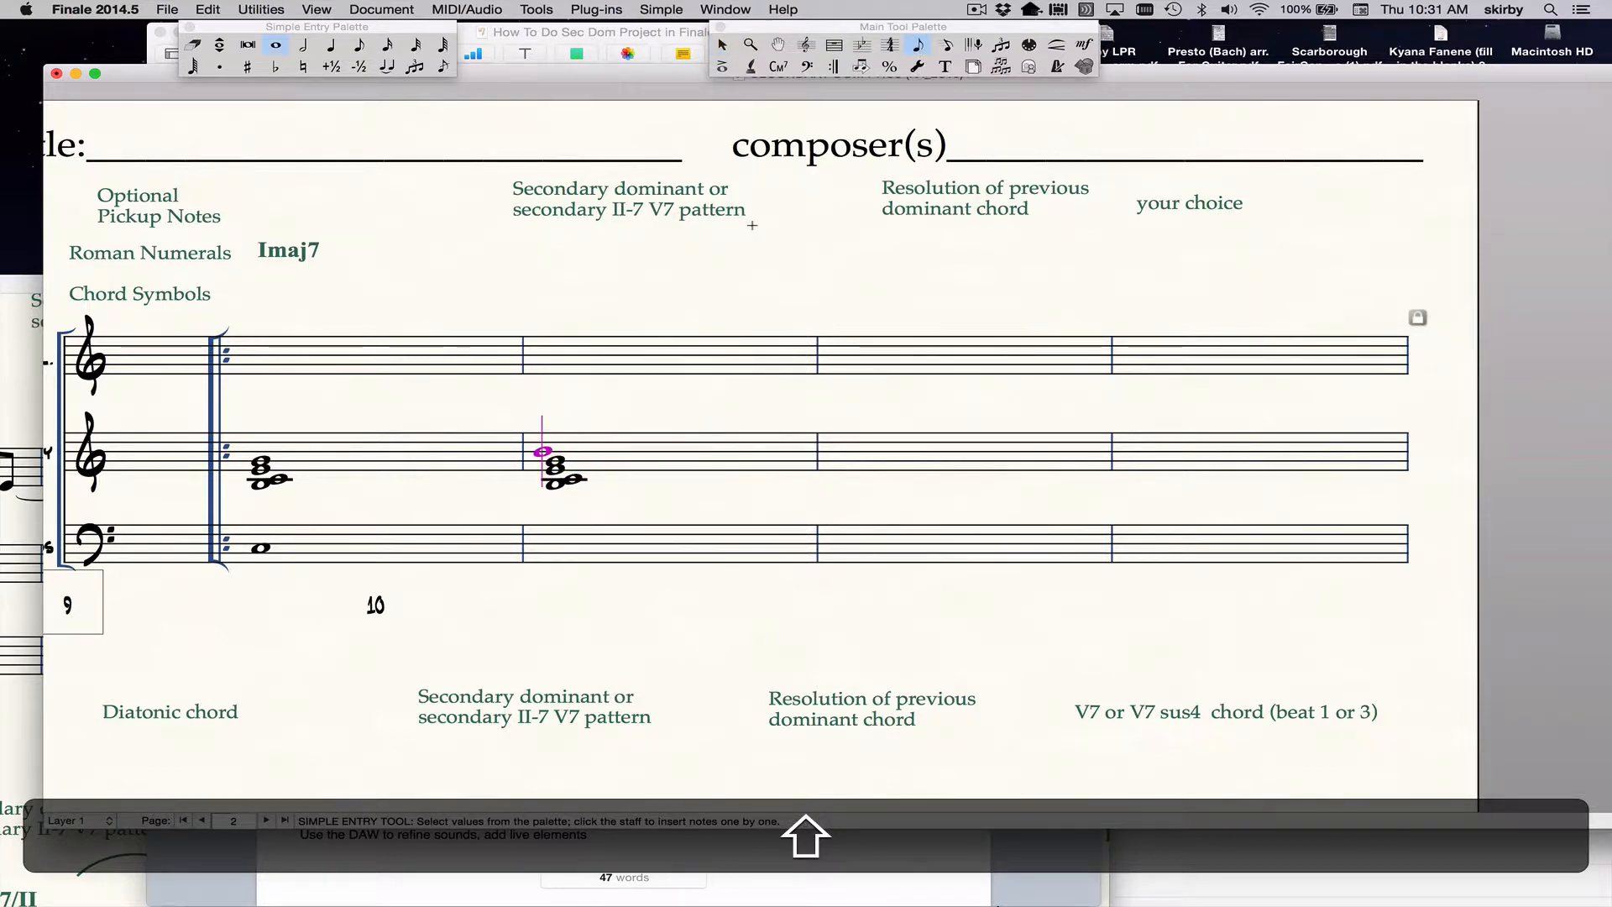
{"action": "key", "text": "Escape"}
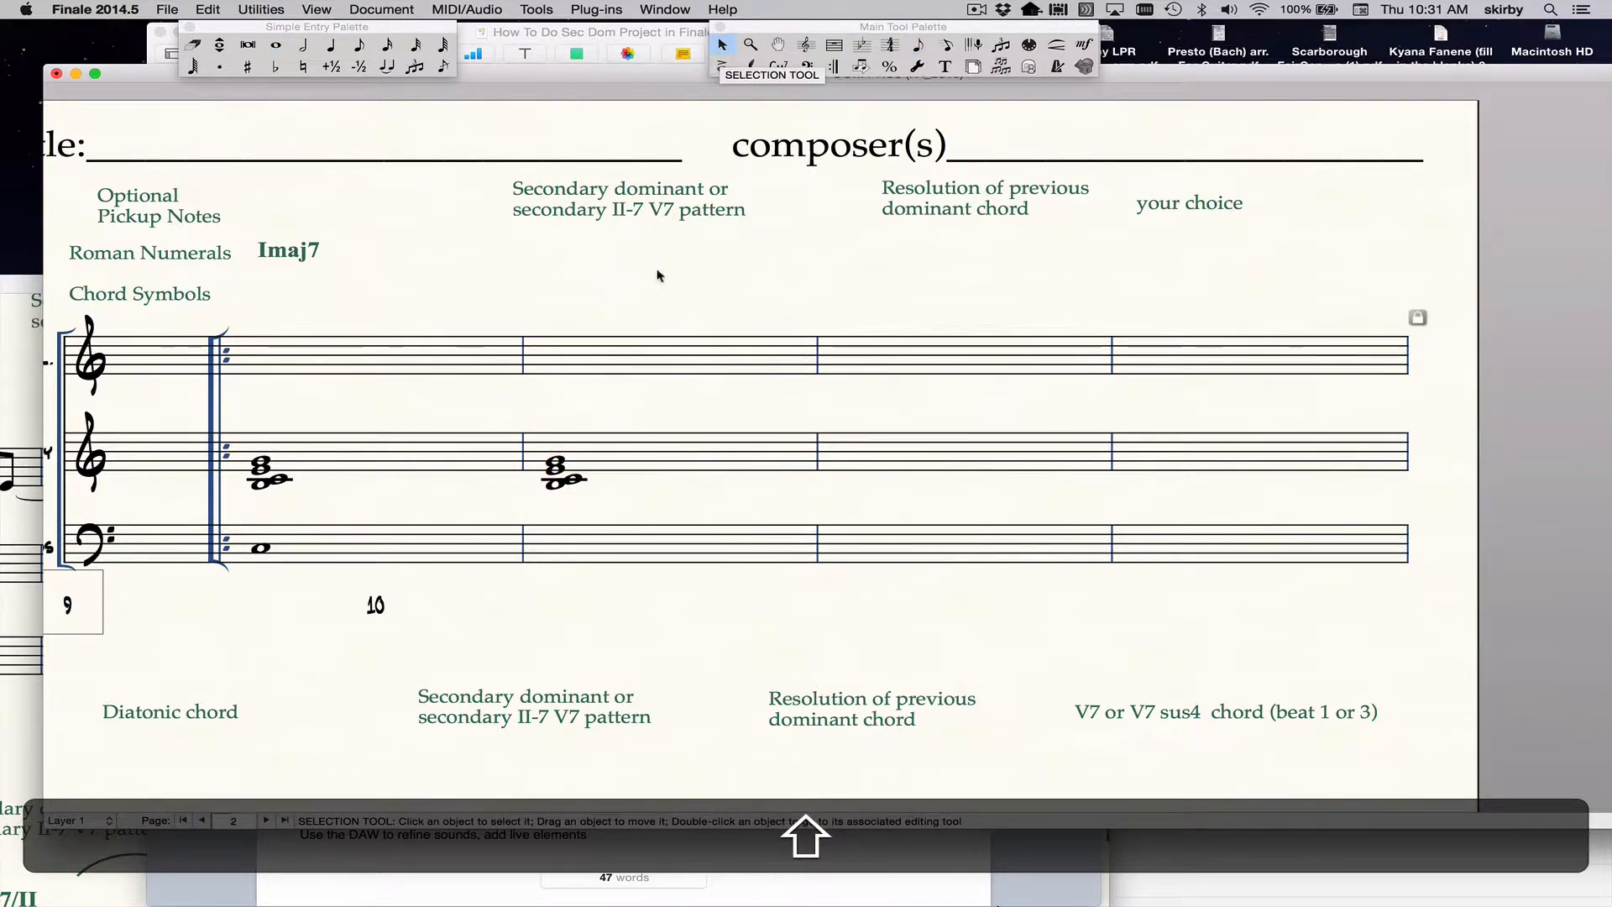
Examine the measure options, including the key signature choices, for the Harmony staff's first full measure.
{"action": "left_click", "coordinate": [434, 466]}
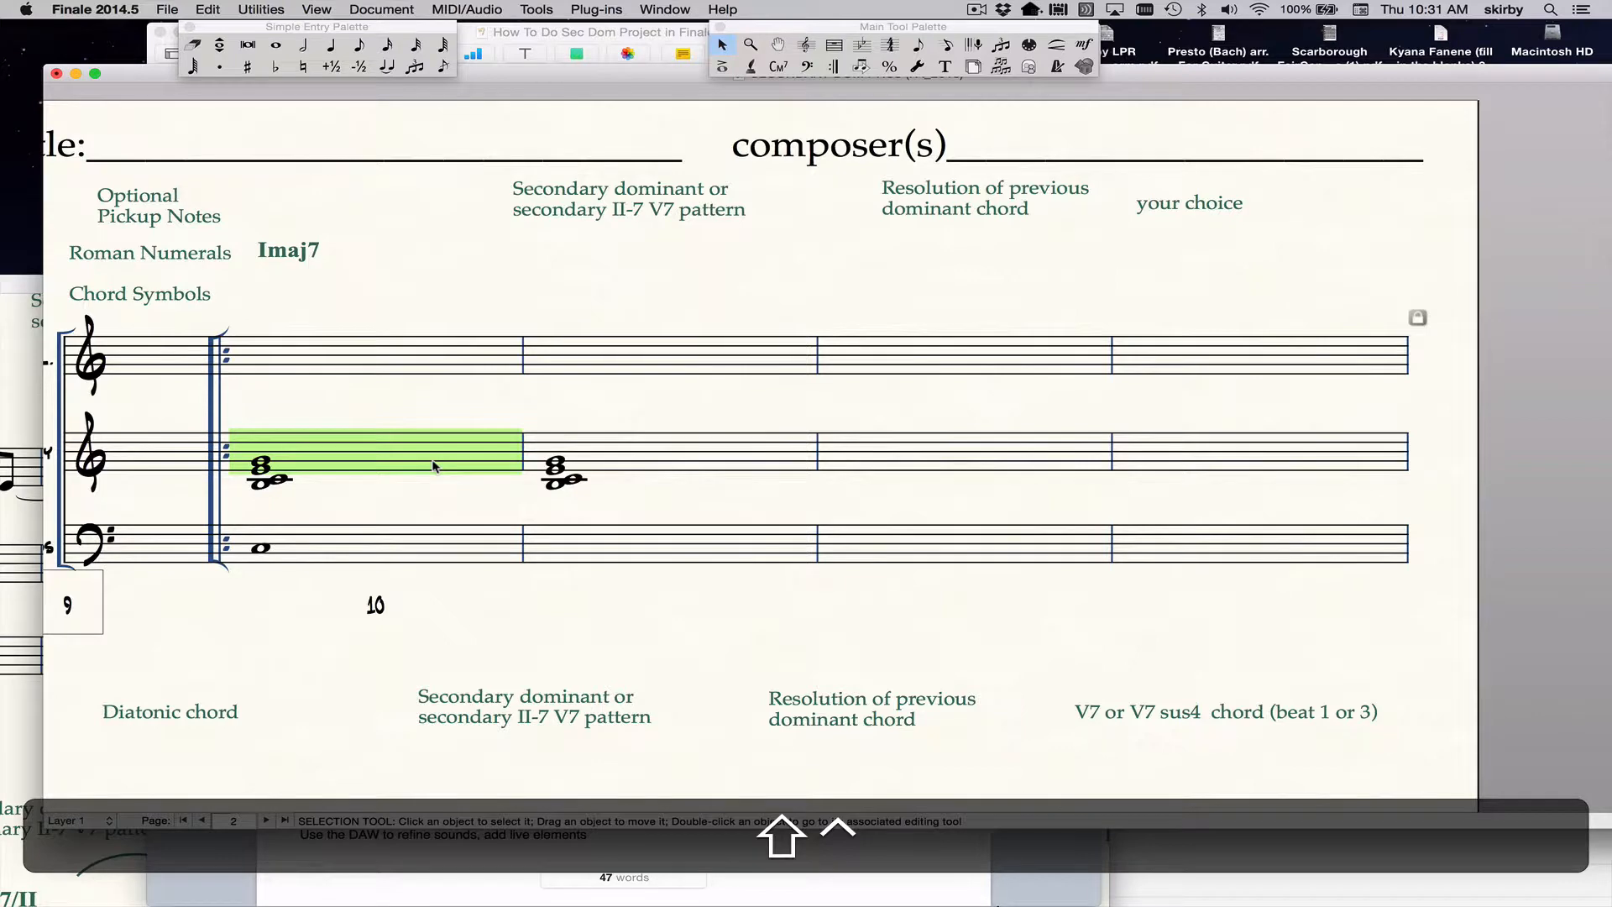
{"action": "left_click", "coordinate": [434, 466], "text": "ctrl+shift"}
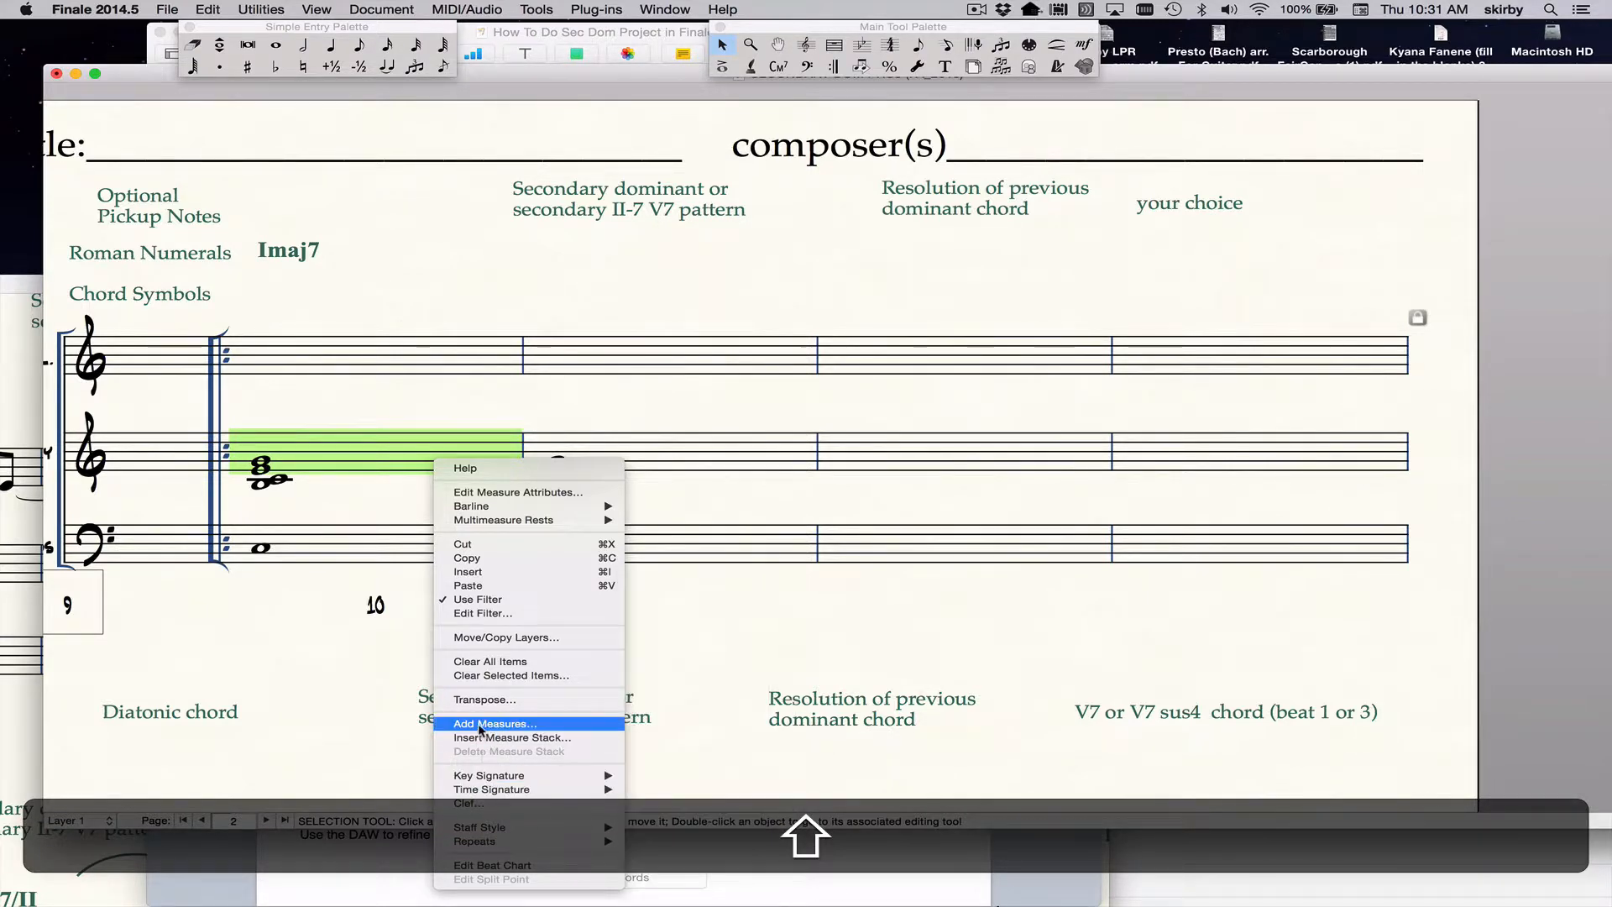
{"action": "mouse_move", "coordinate": [484, 785]}
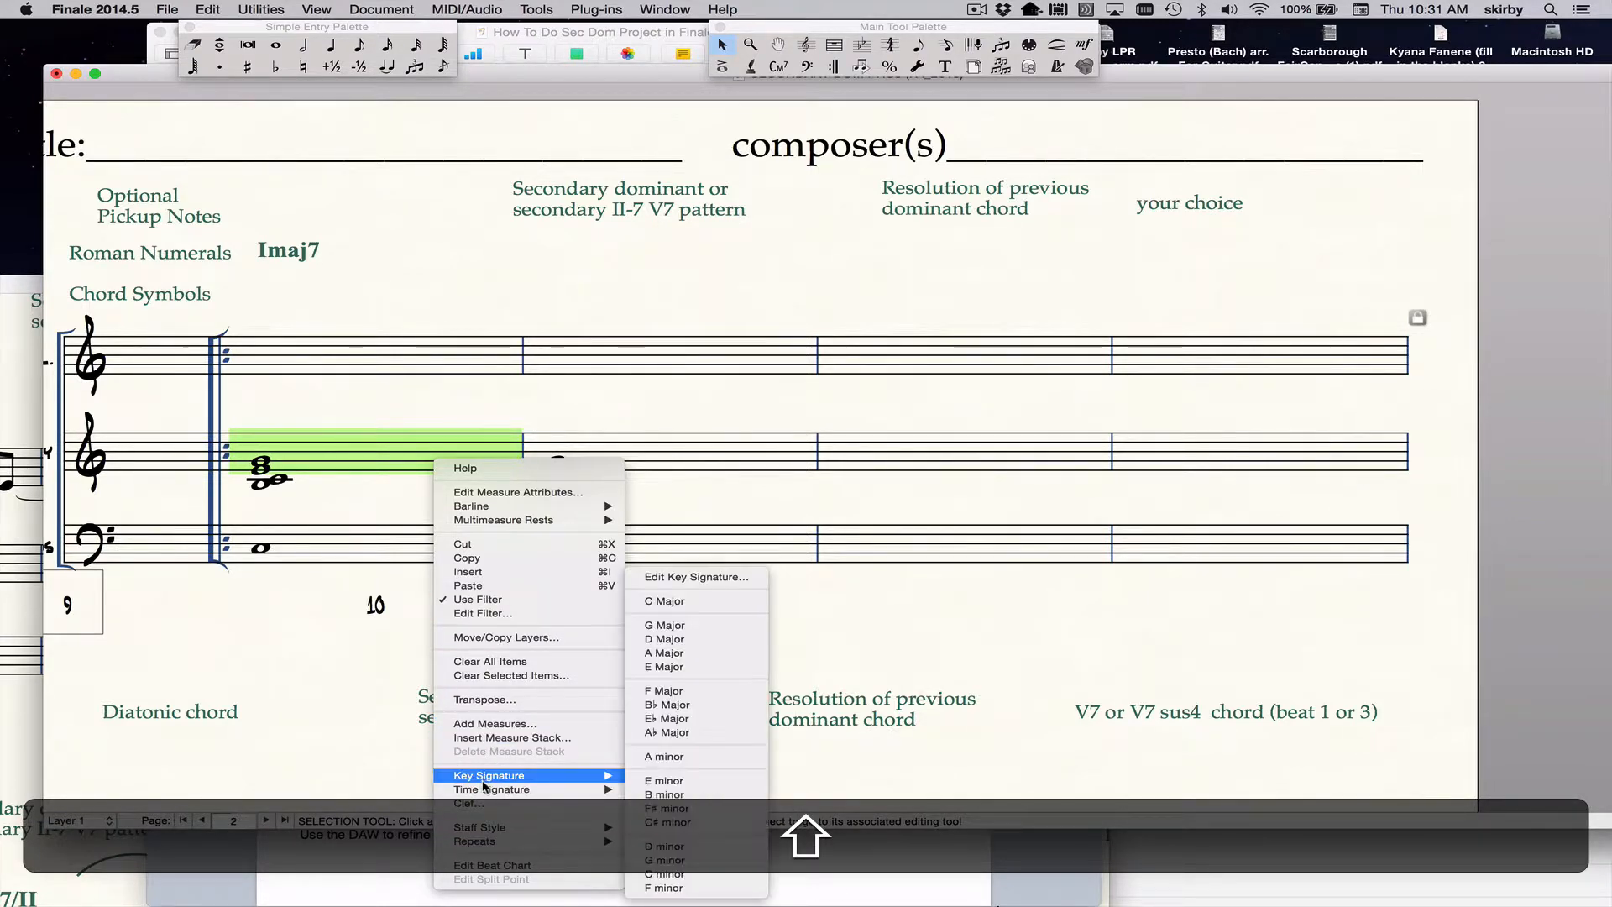
{"action": "left_click", "coordinate": [364, 640]}
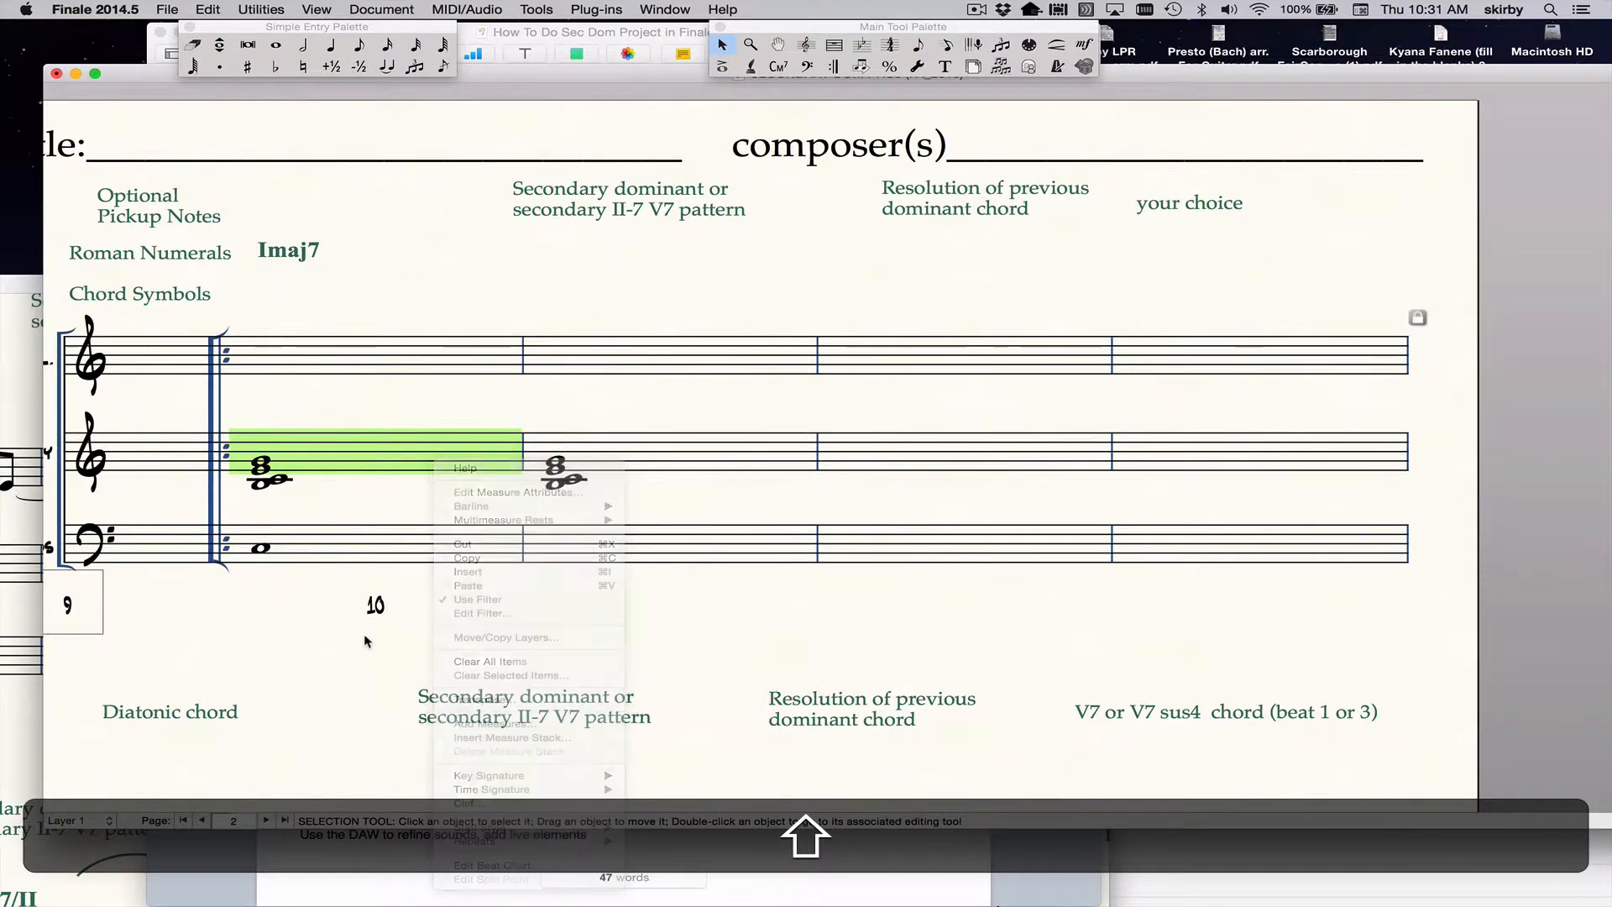
Check the project instructions about setting the key, and return to the score with the Selection tool active.
{"action": "left_click_drag", "start_coordinate": [563, 84], "coordinate": [591, 460]}
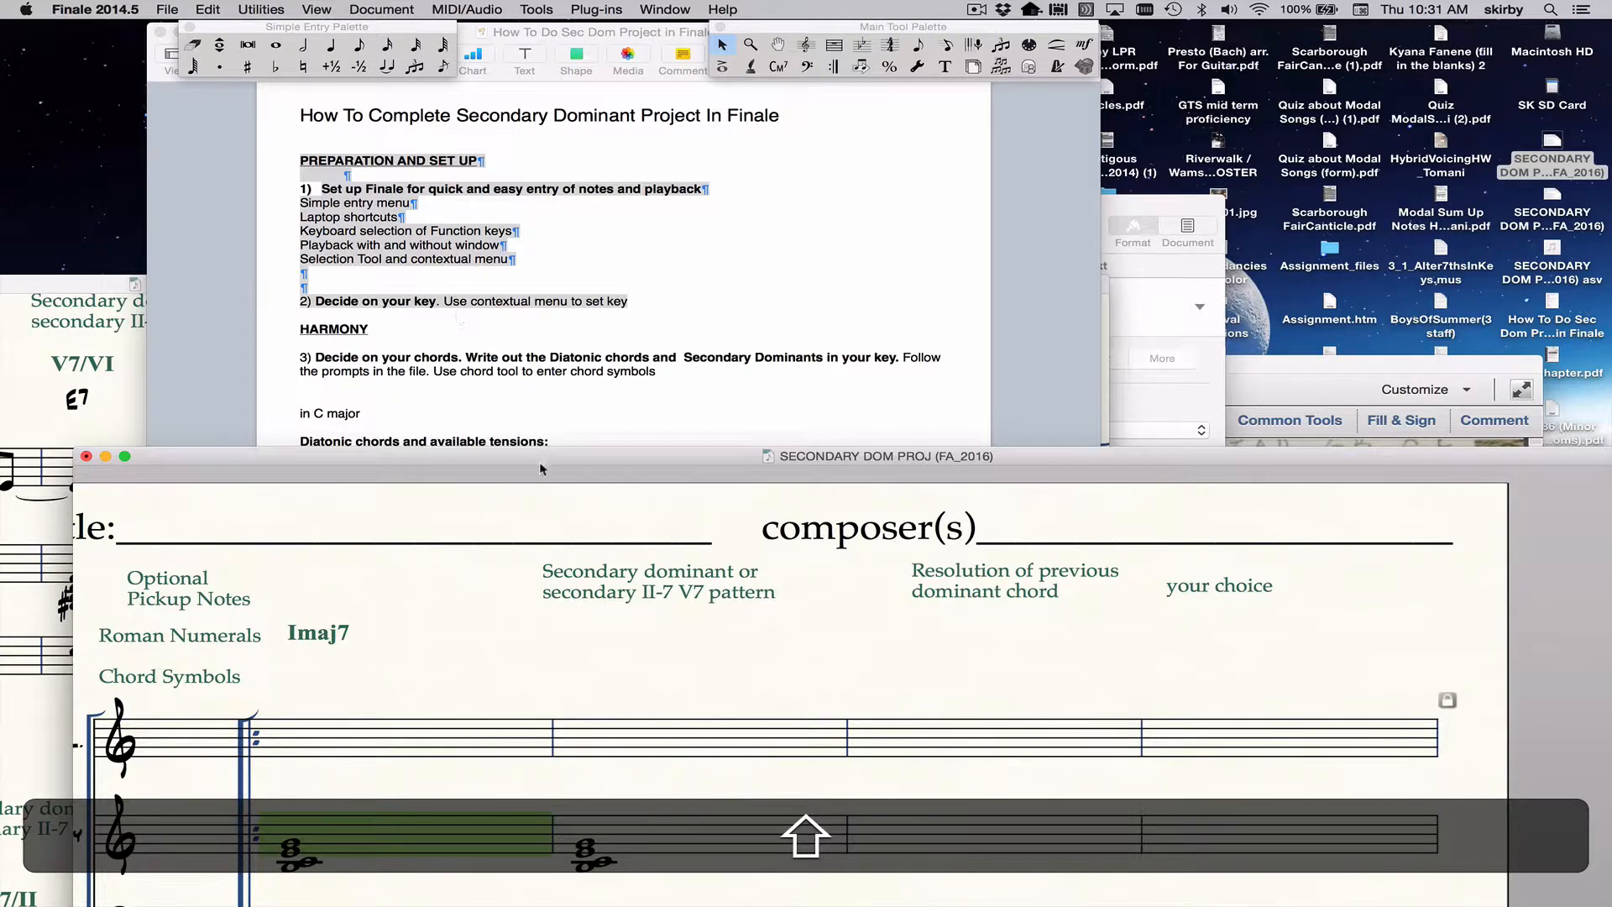
{"action": "left_click_drag", "start_coordinate": [553, 451], "coordinate": [531, 89]}
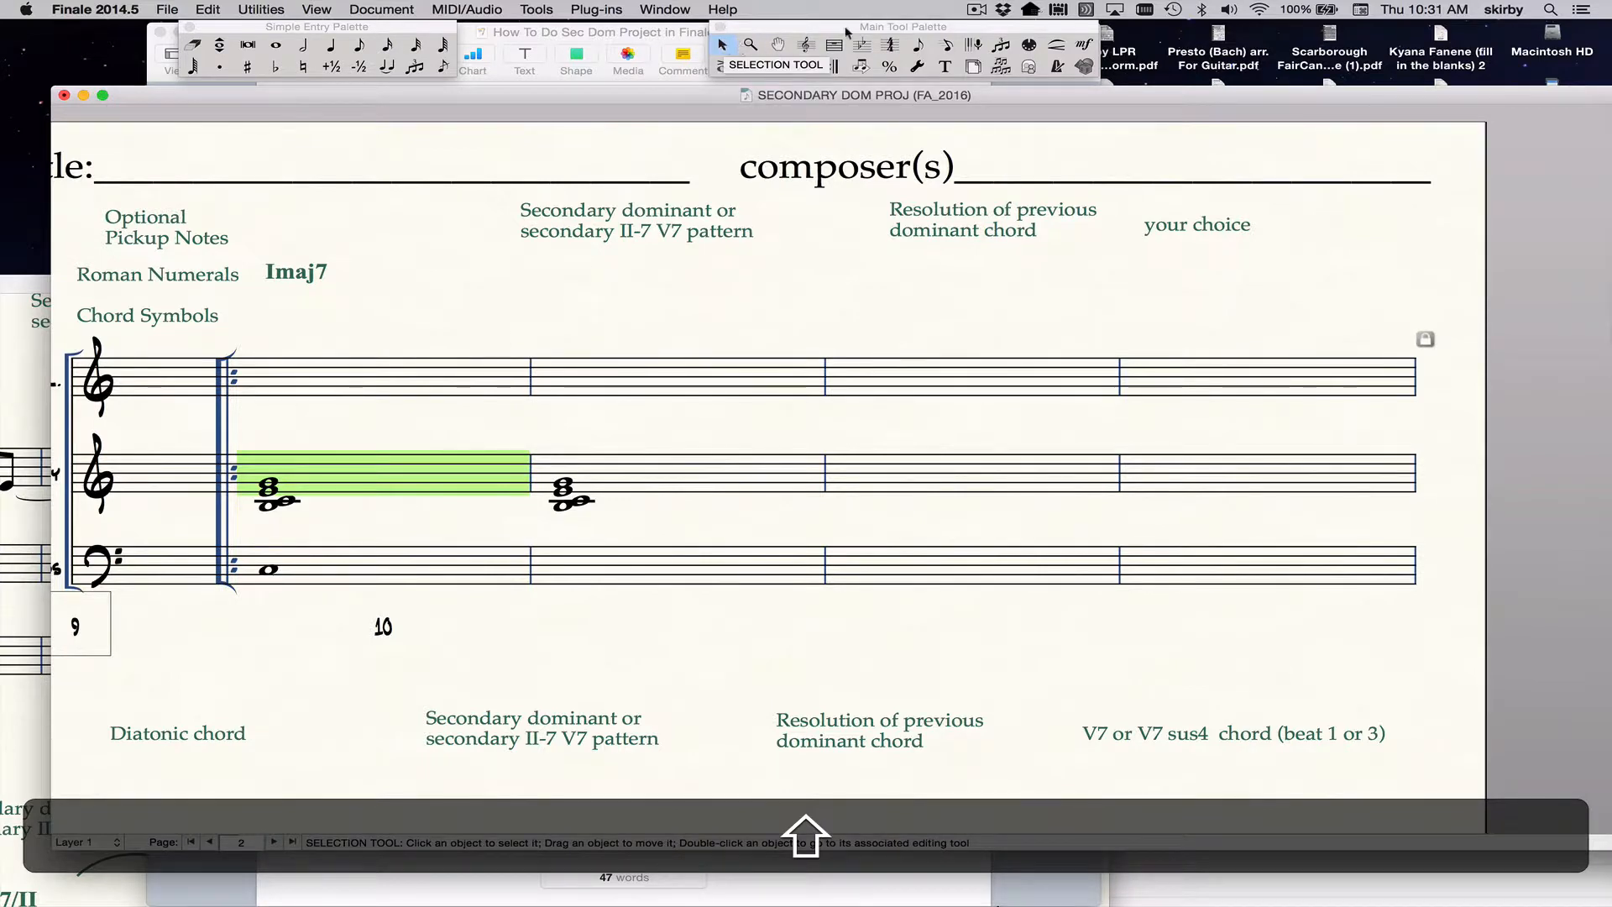
{"action": "left_click", "coordinate": [918, 46]}
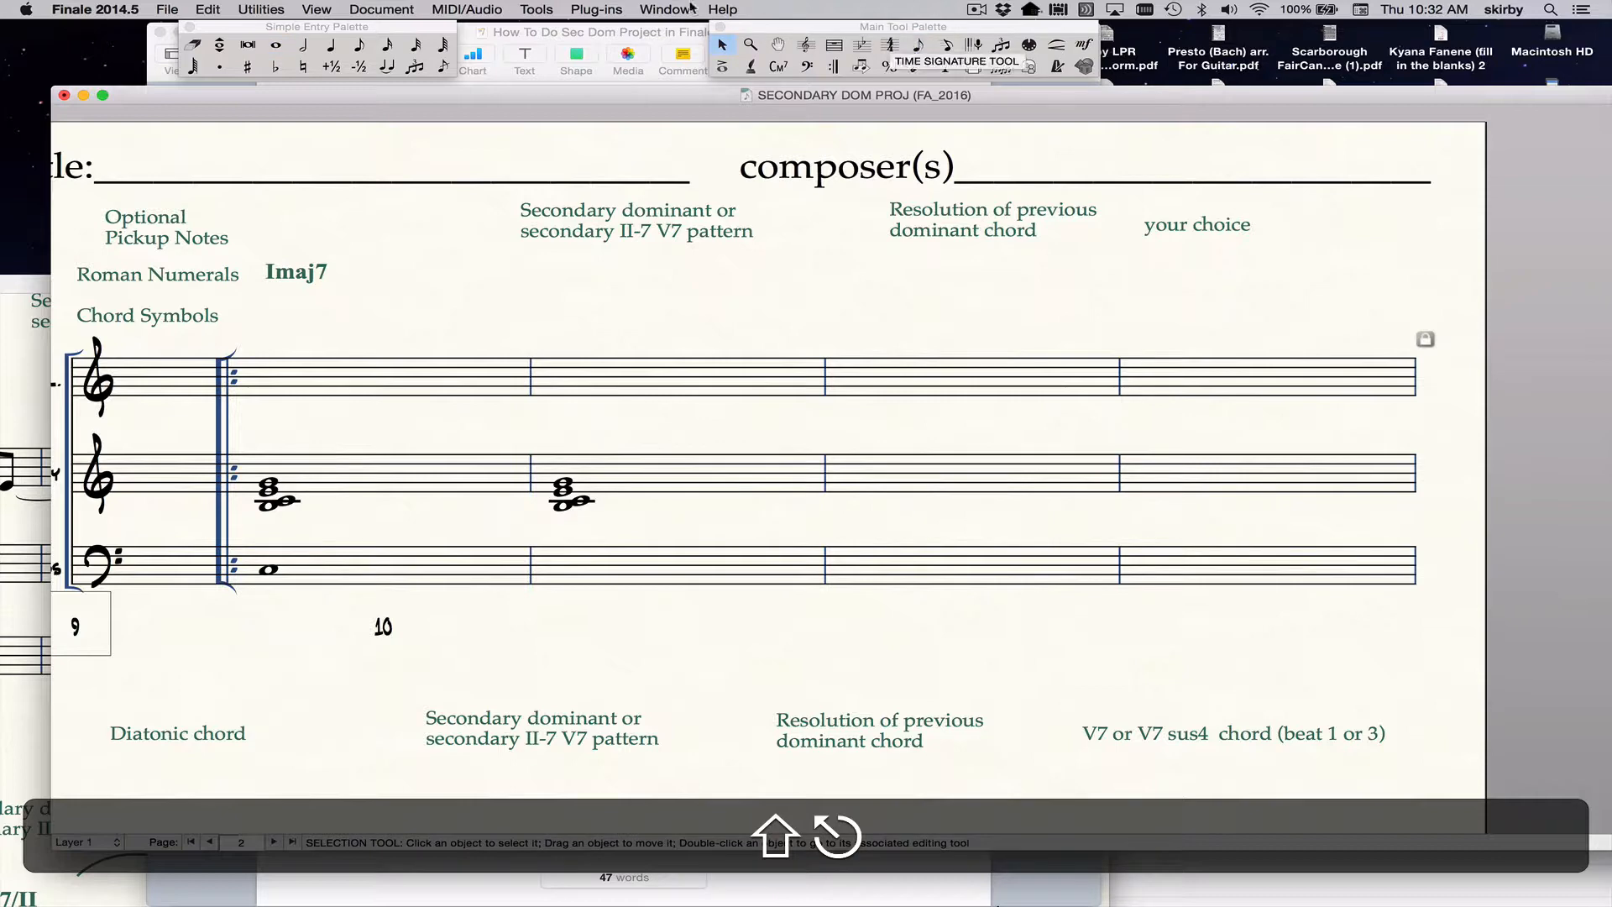
{"action": "left_click", "coordinate": [721, 46]}
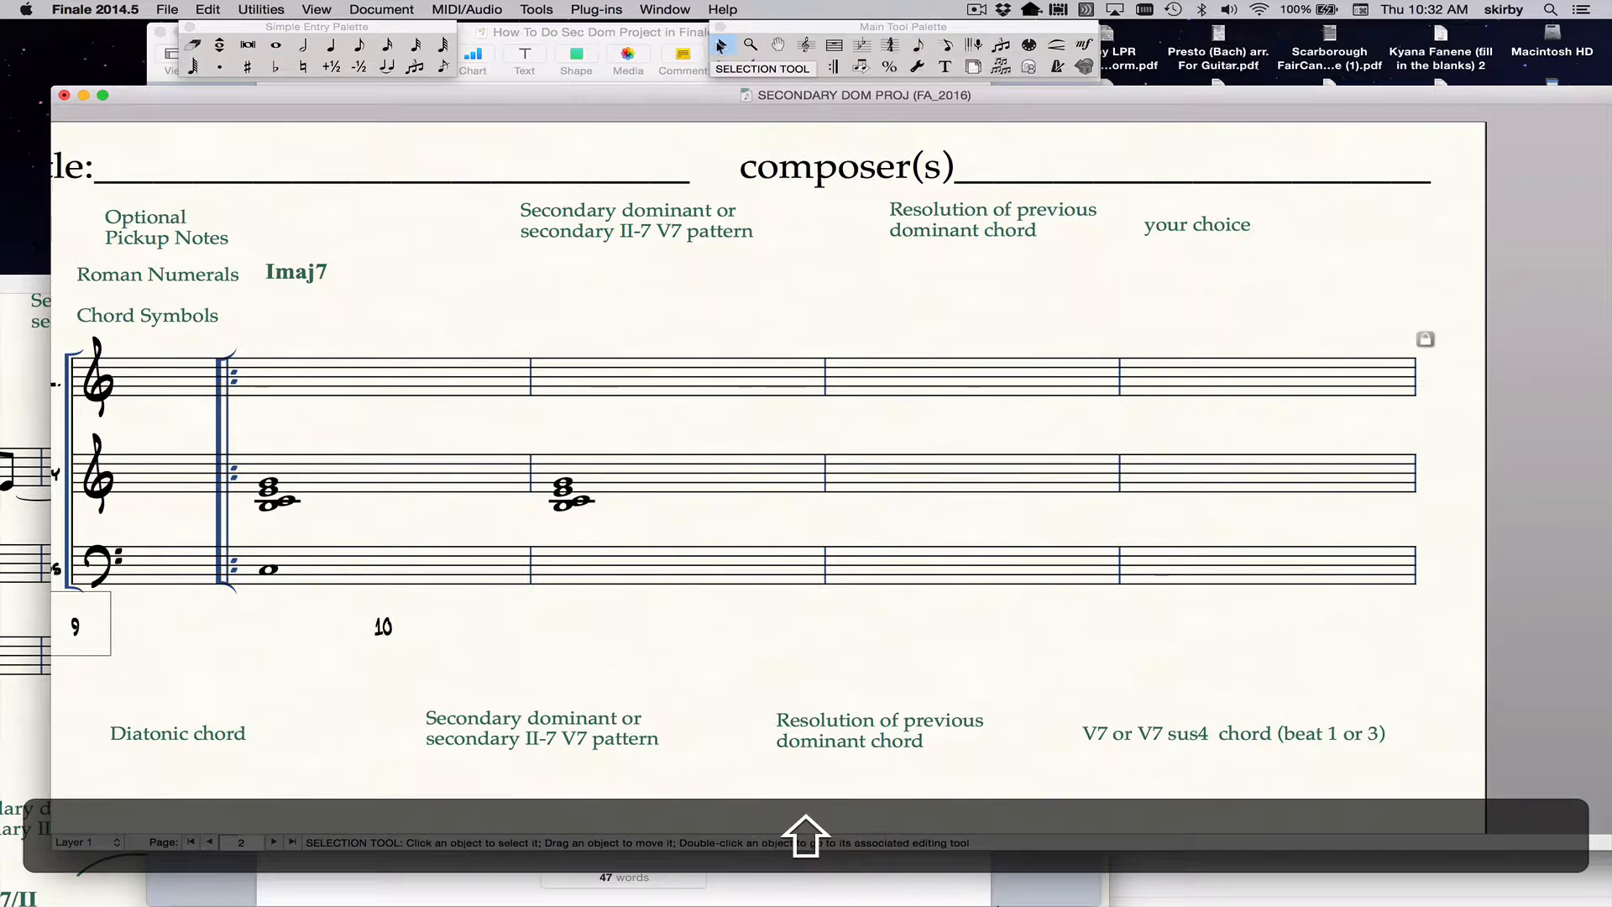
Select every measure on all the staves and examine the key signature choices for the whole score.
{"action": "left_click", "coordinate": [370, 391]}
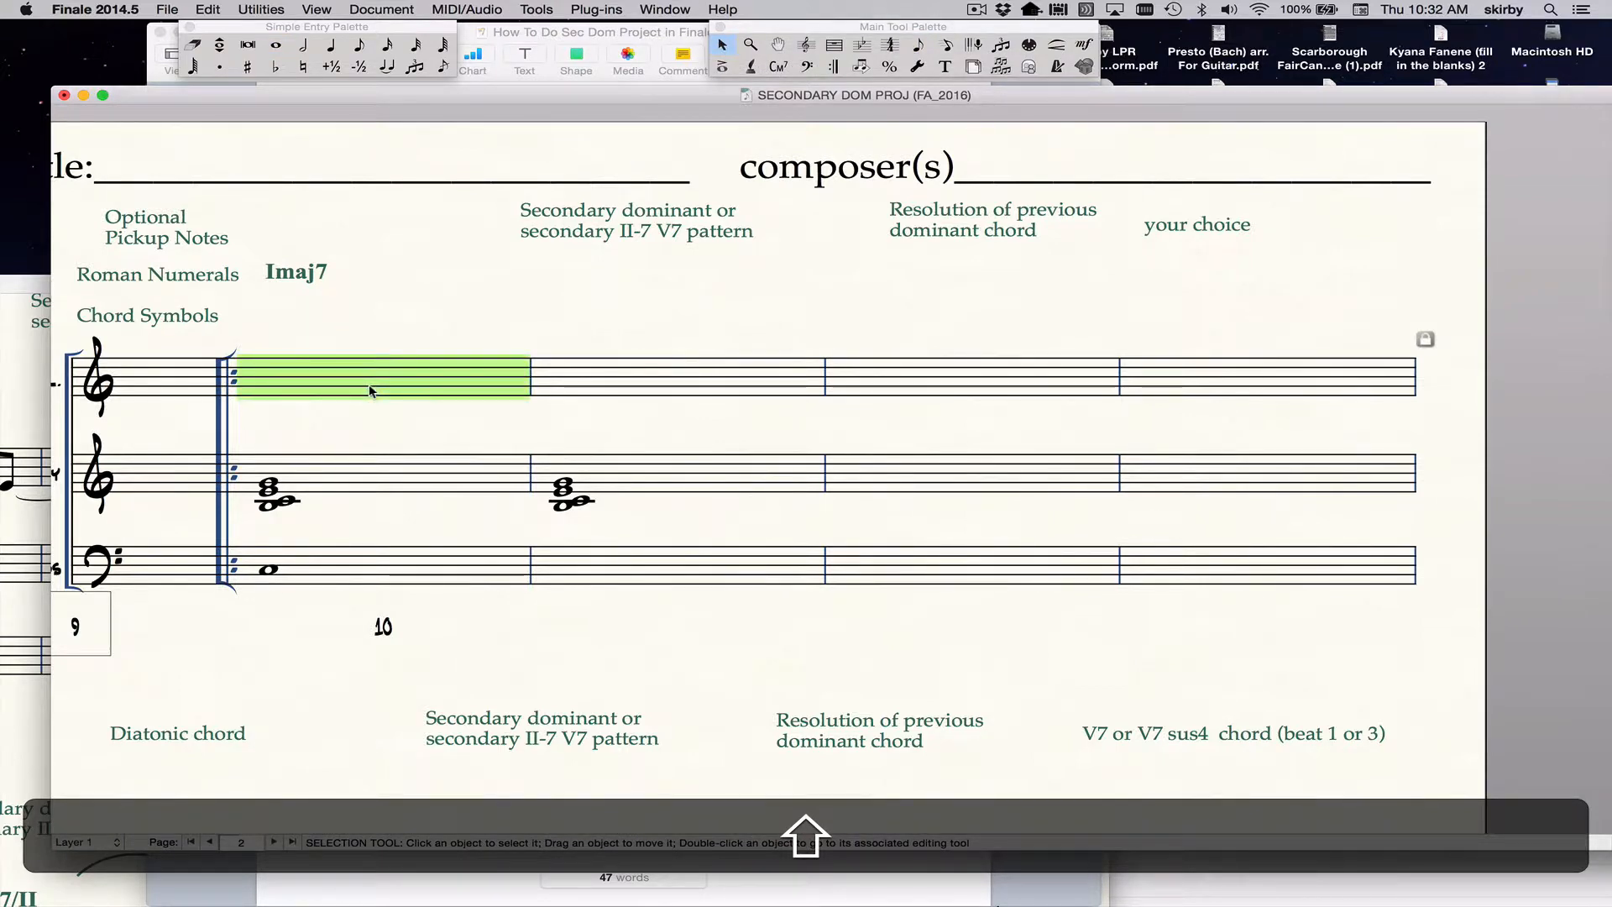
{"action": "key", "text": "shift+super+a"}
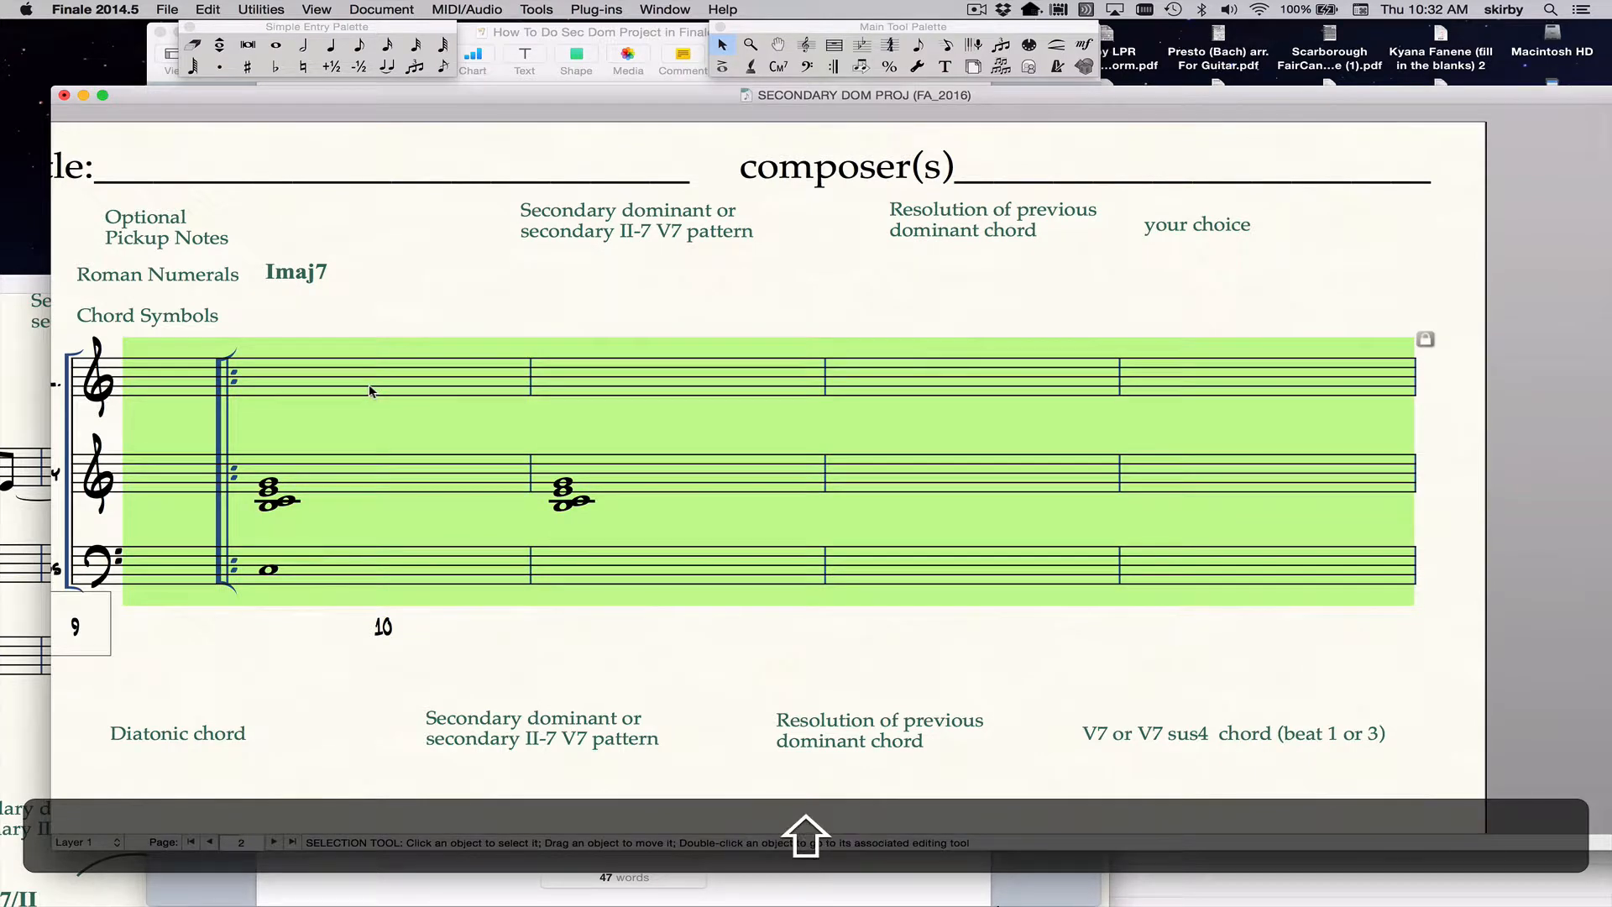
{"action": "left_click", "coordinate": [370, 389], "text": "ctrl"}
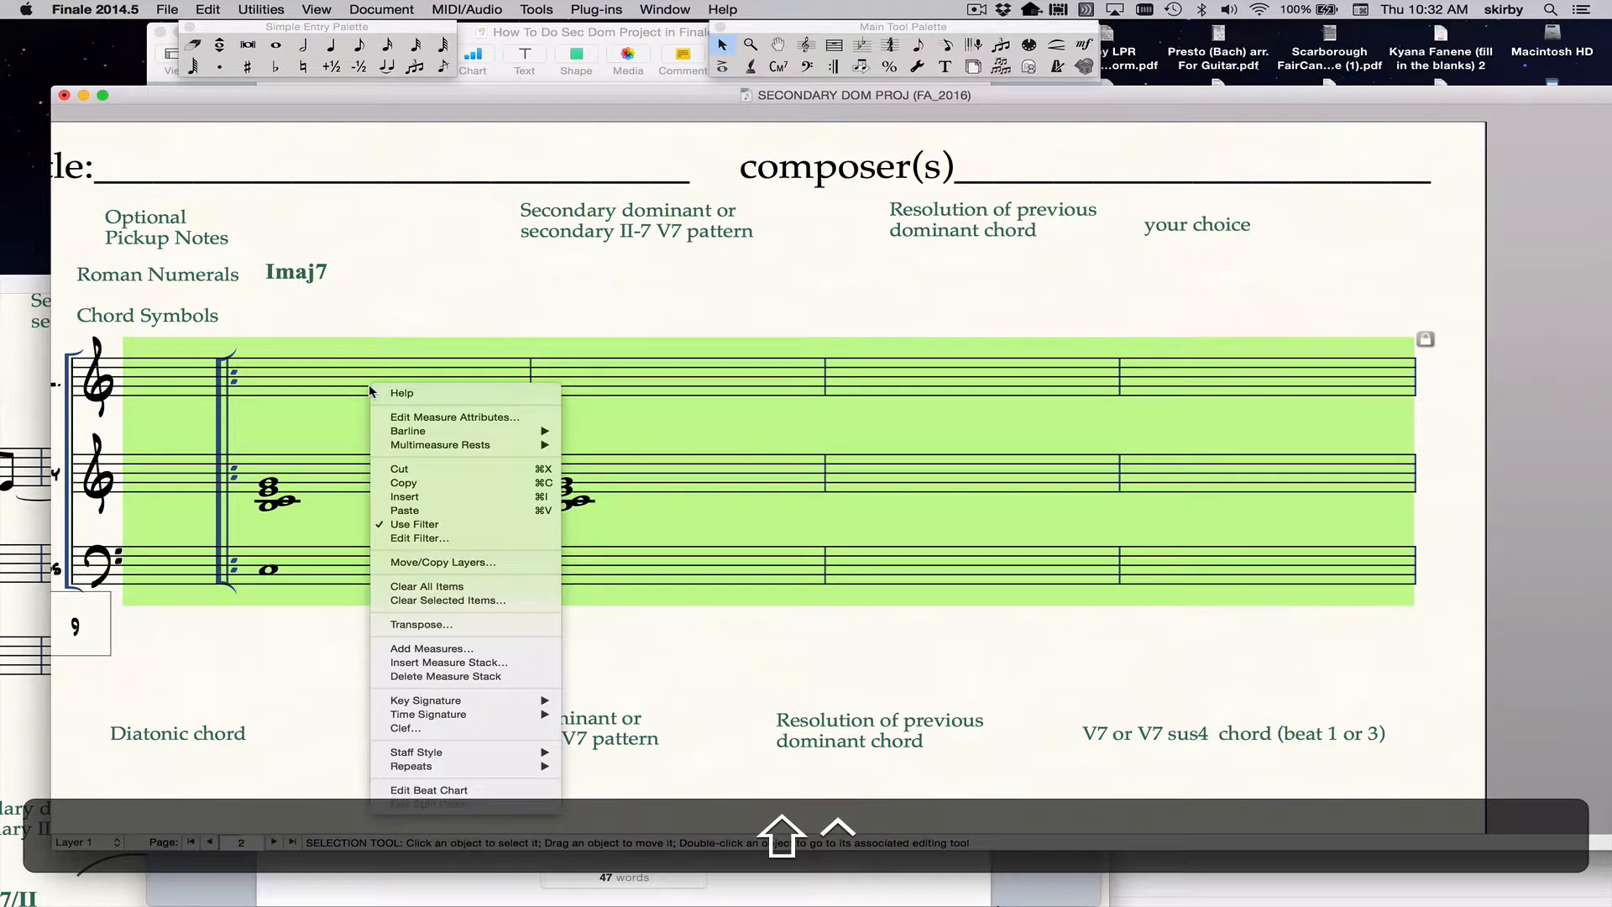
{"action": "mouse_move", "coordinate": [436, 723]}
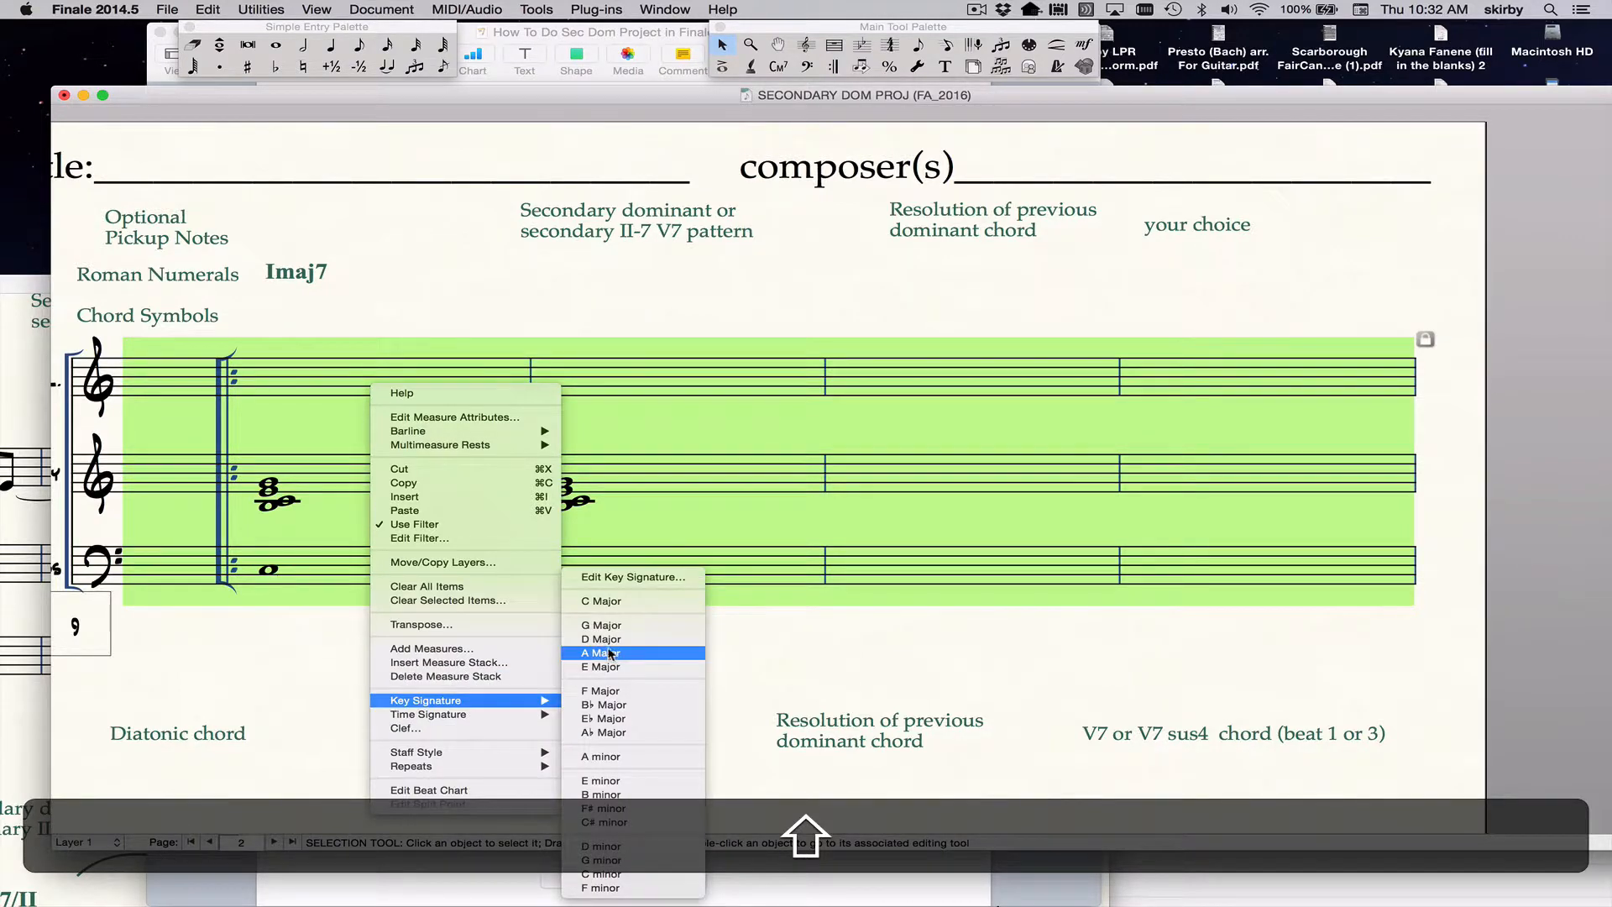
{"action": "left_click", "coordinate": [604, 638]}
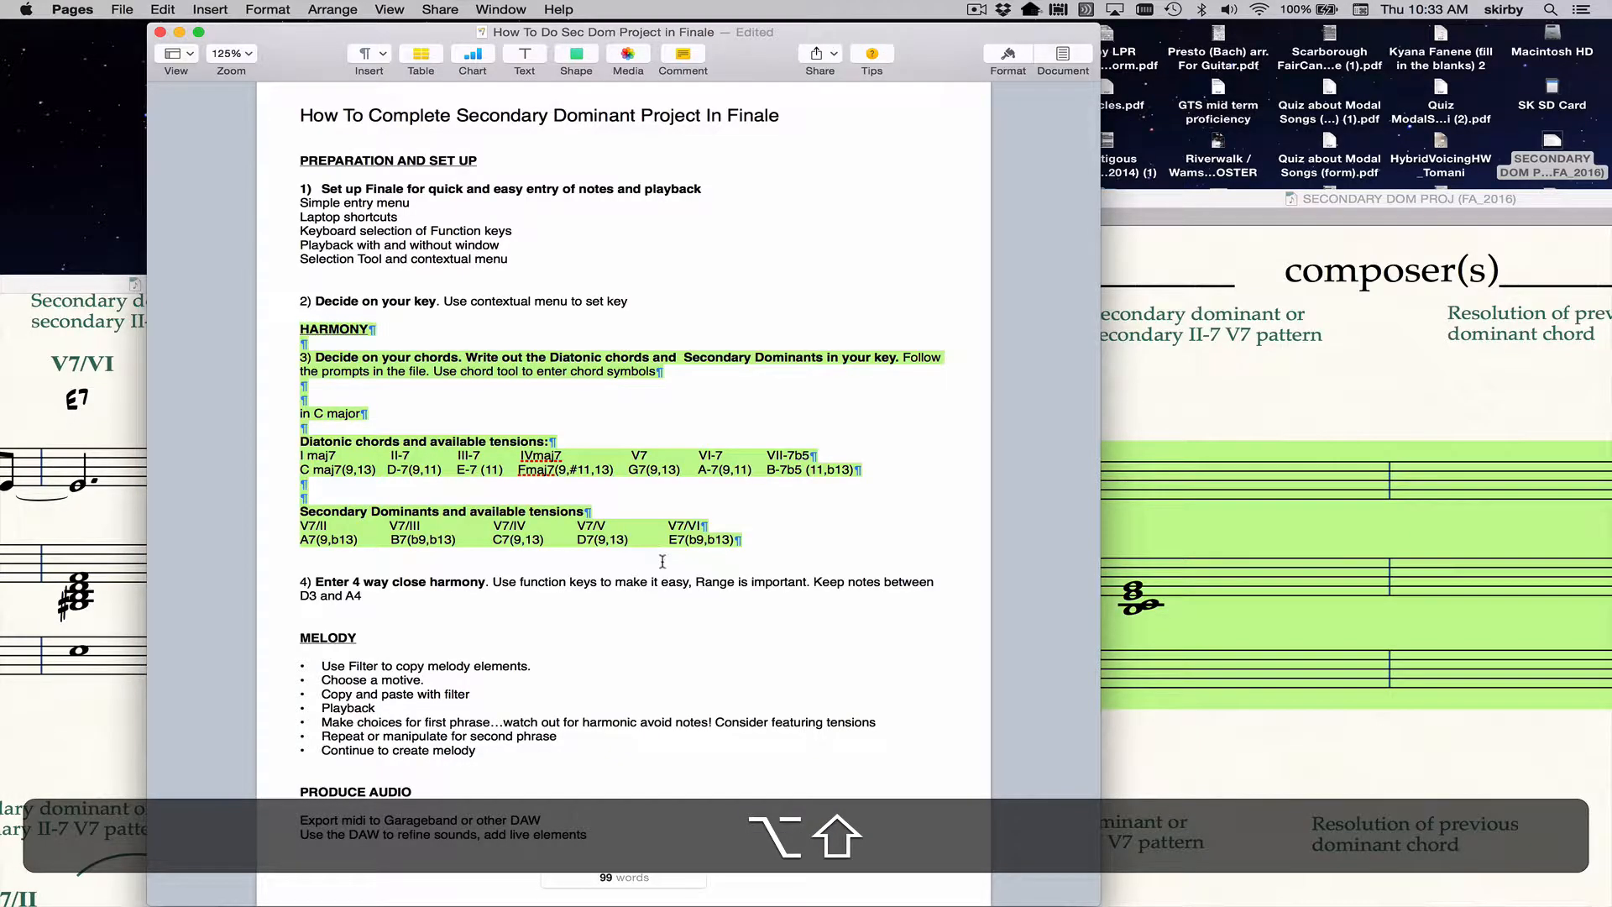
Examine the diatonic chords in C major and their available tensions in the Pages project instructions.
{"action": "key", "text": "alt+shift+super+equal"}
{"action": "key", "text": "alt+shift+super+equal"}
{"action": "key", "text": "alt+shift+super+equal"}
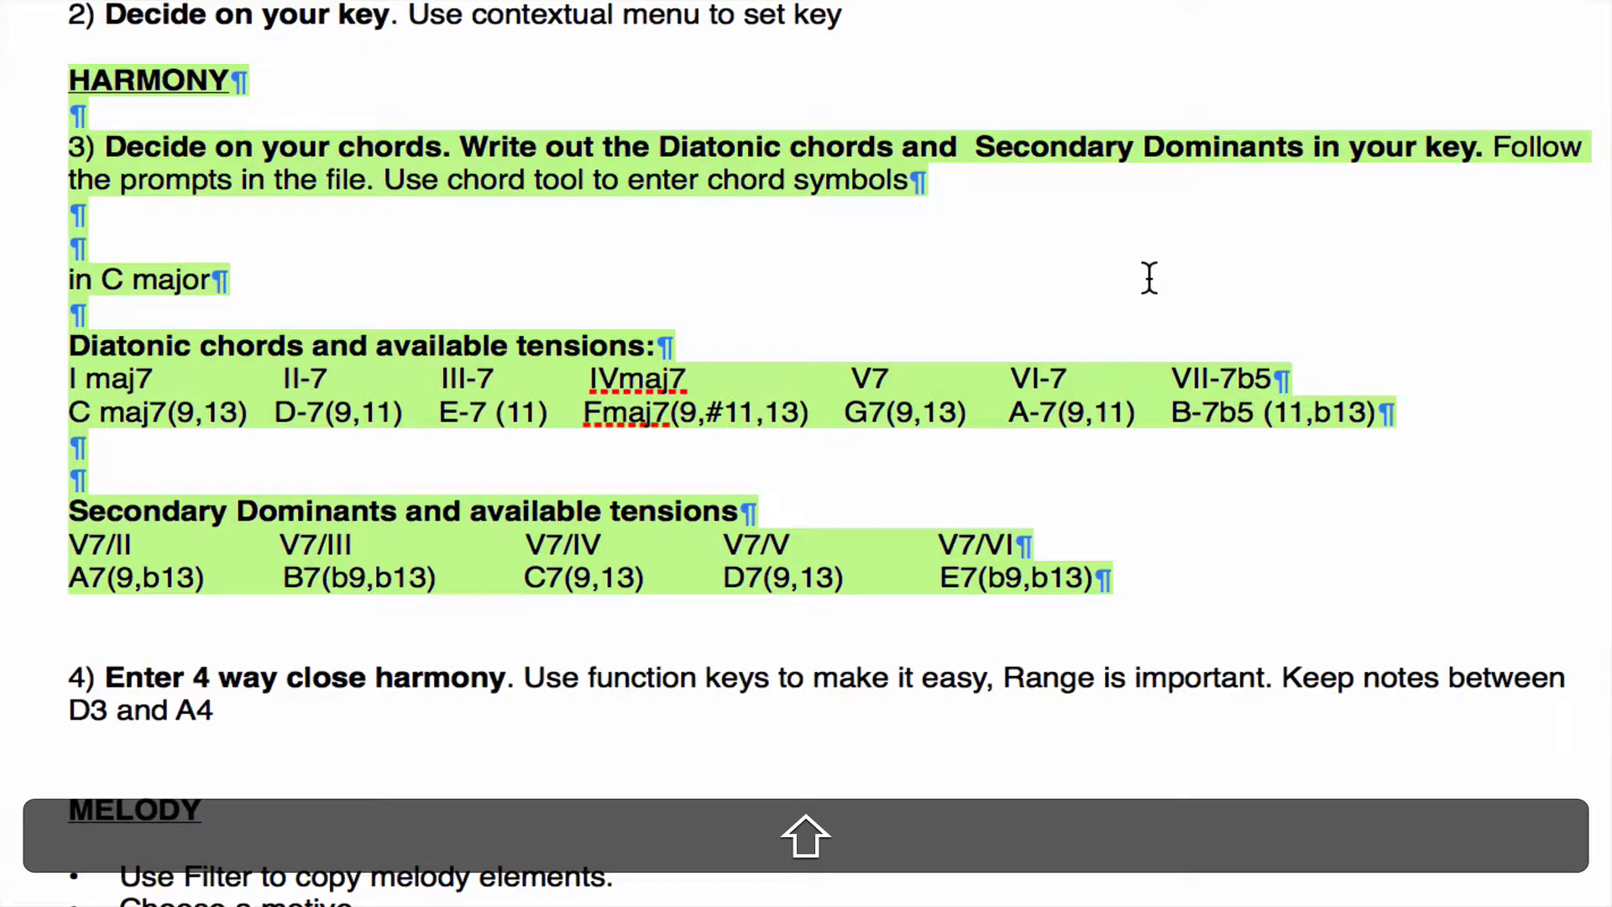
{"action": "left_click", "coordinate": [777, 172]}
{"action": "left_click_drag", "start_coordinate": [660, 144], "coordinate": [1297, 144]}
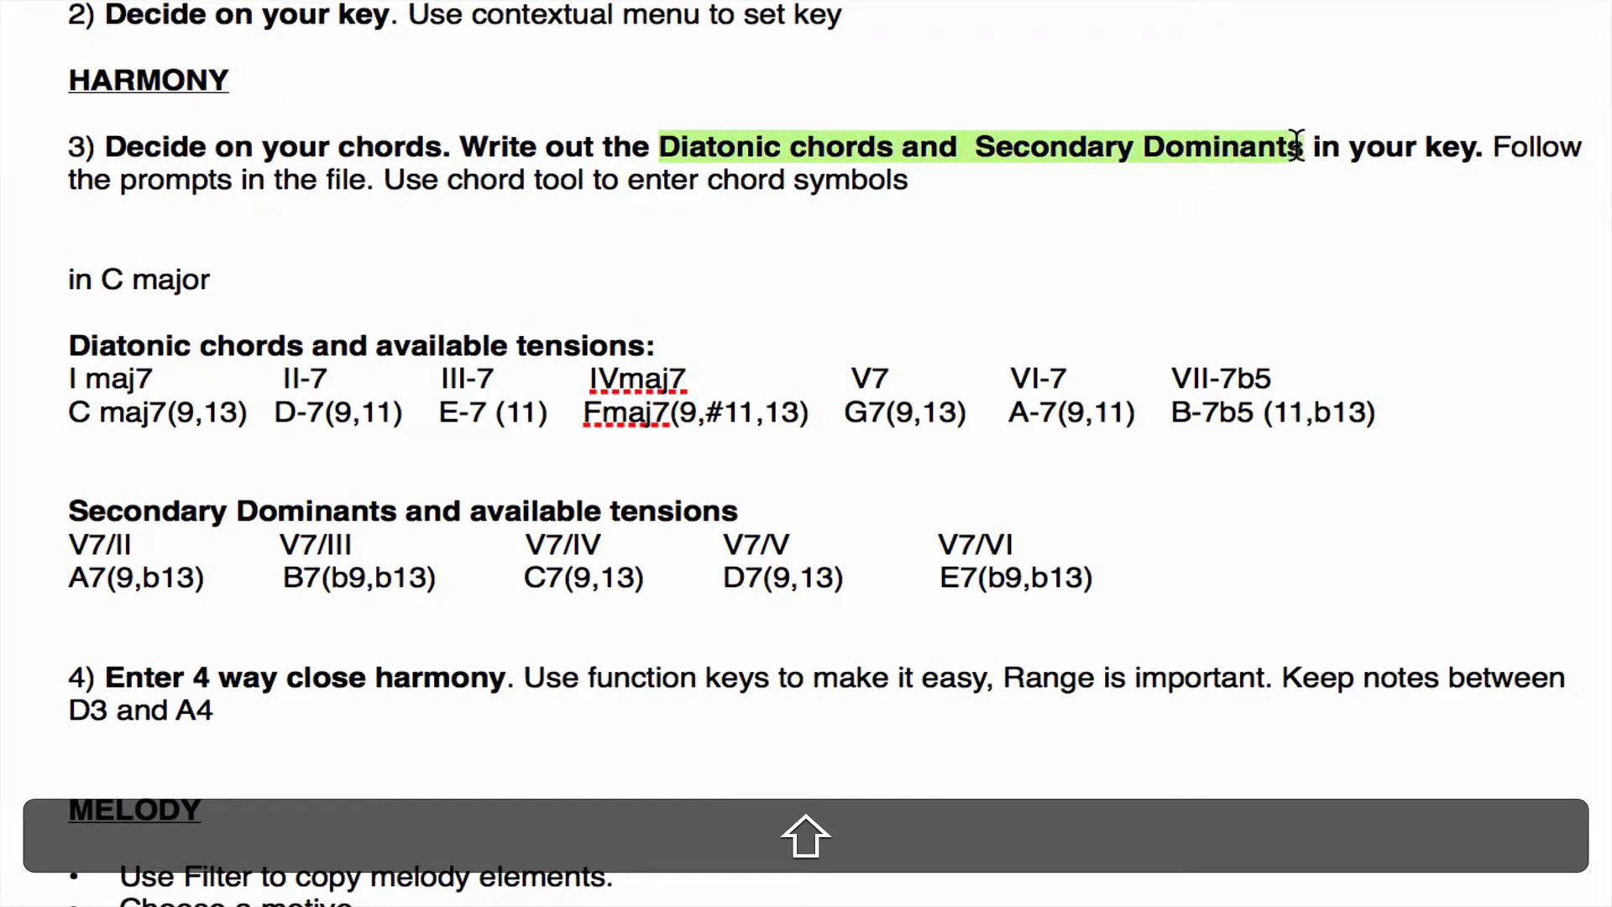
{"action": "left_click", "coordinate": [64, 371]}
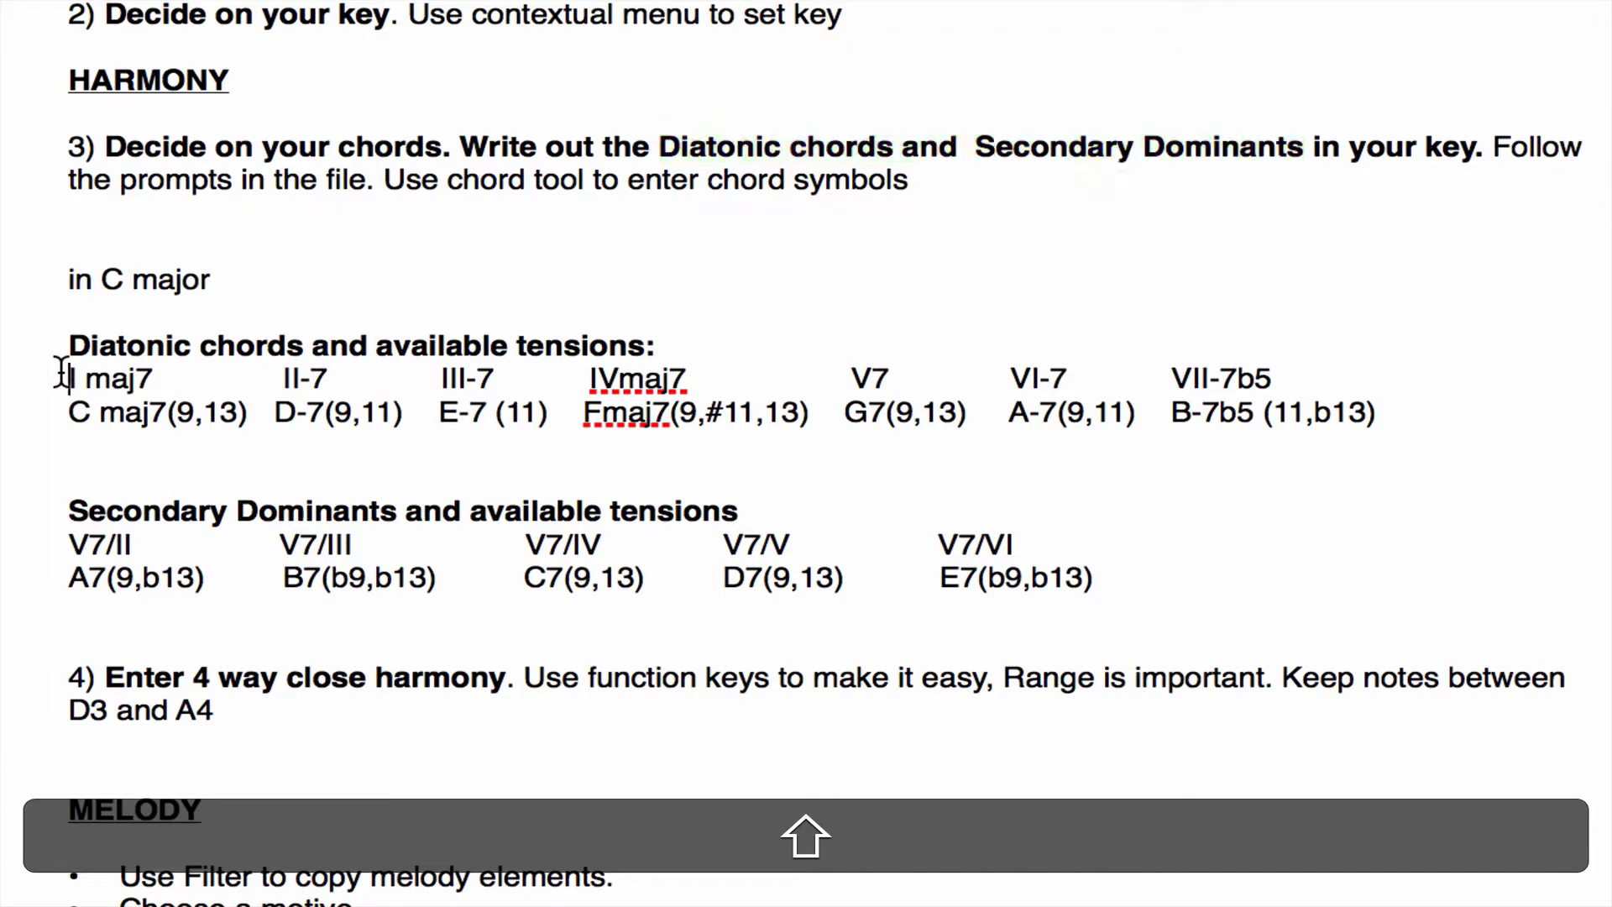
{"action": "left_click_drag", "start_coordinate": [64, 371], "coordinate": [848, 360]}
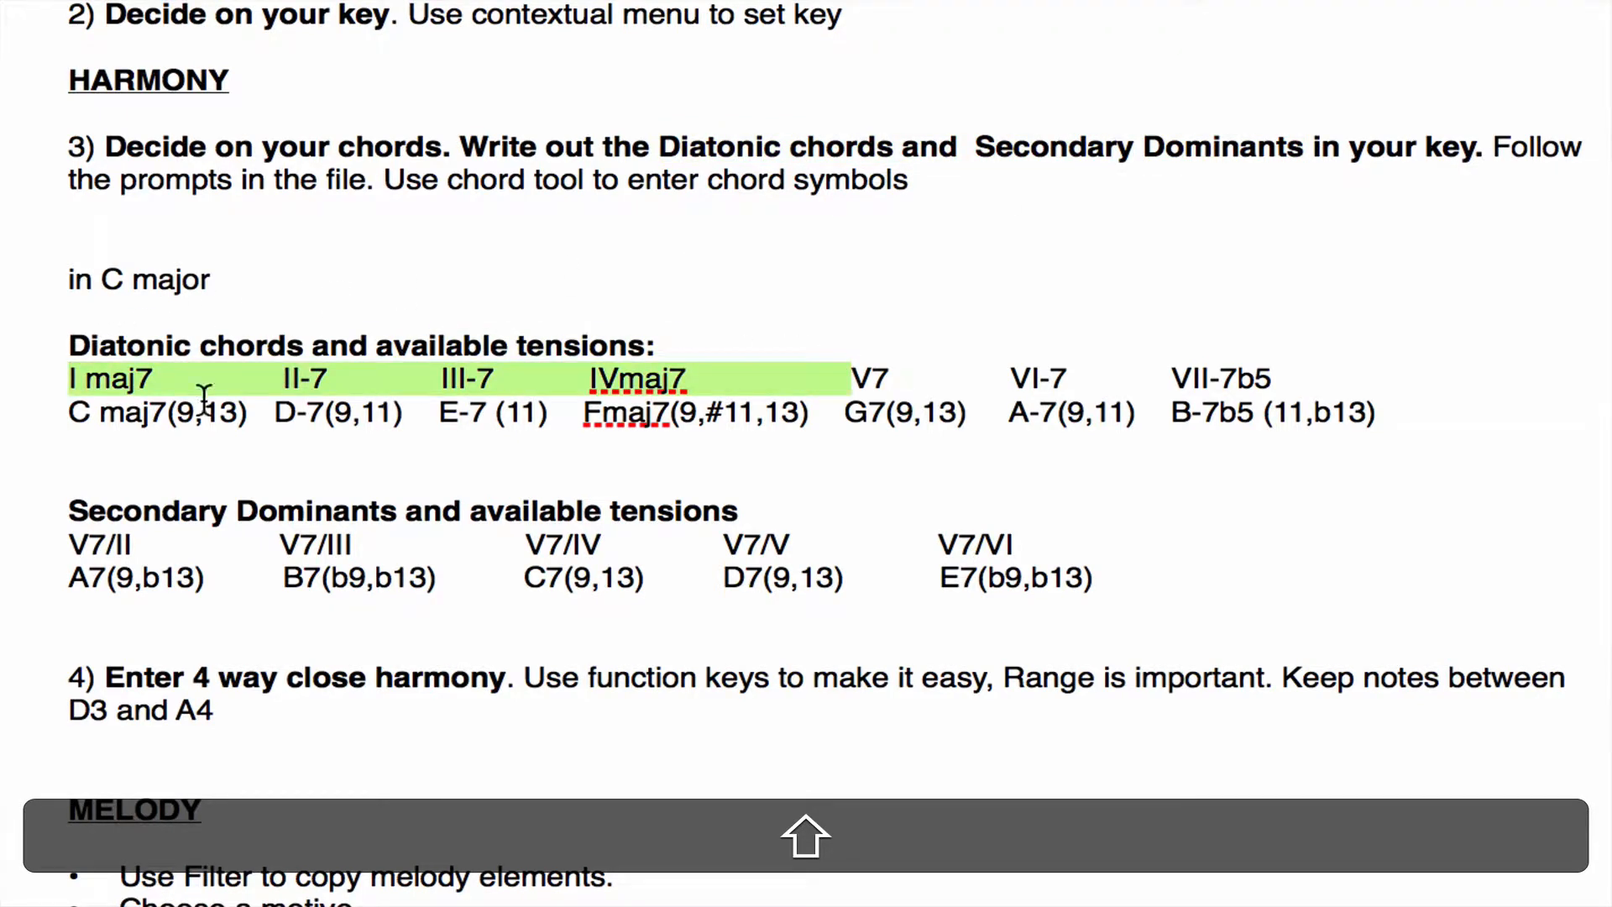
{"action": "left_click_drag", "start_coordinate": [73, 410], "coordinate": [1381, 414]}
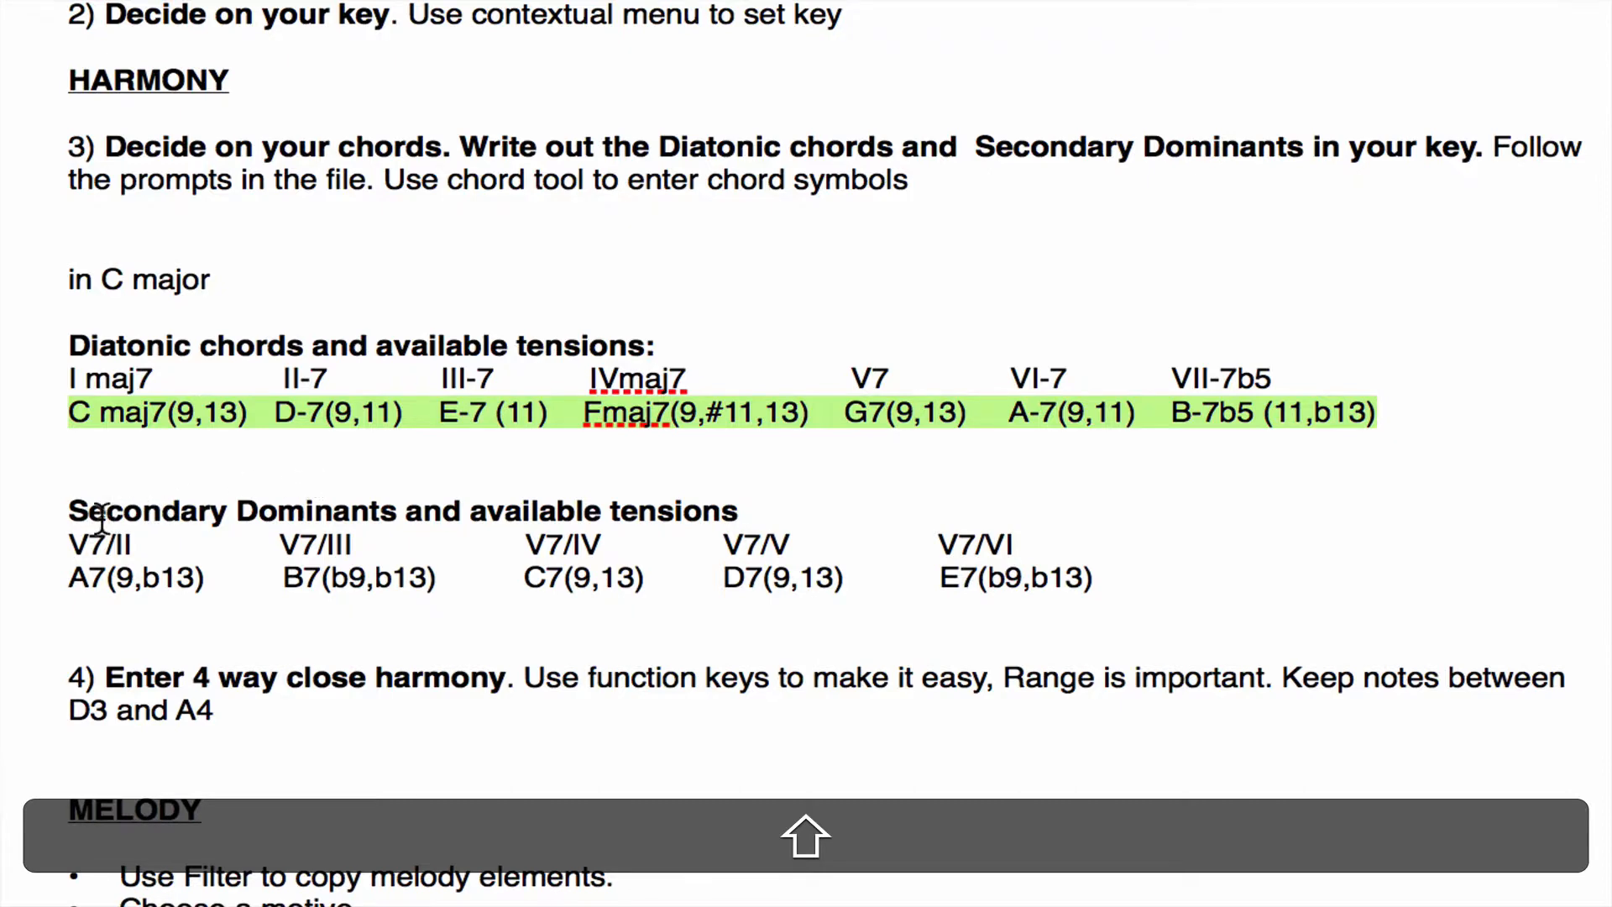
Examine the secondary dominants in C major and their available tensions in the project instructions.
{"action": "left_click_drag", "start_coordinate": [68, 530], "coordinate": [1044, 550]}
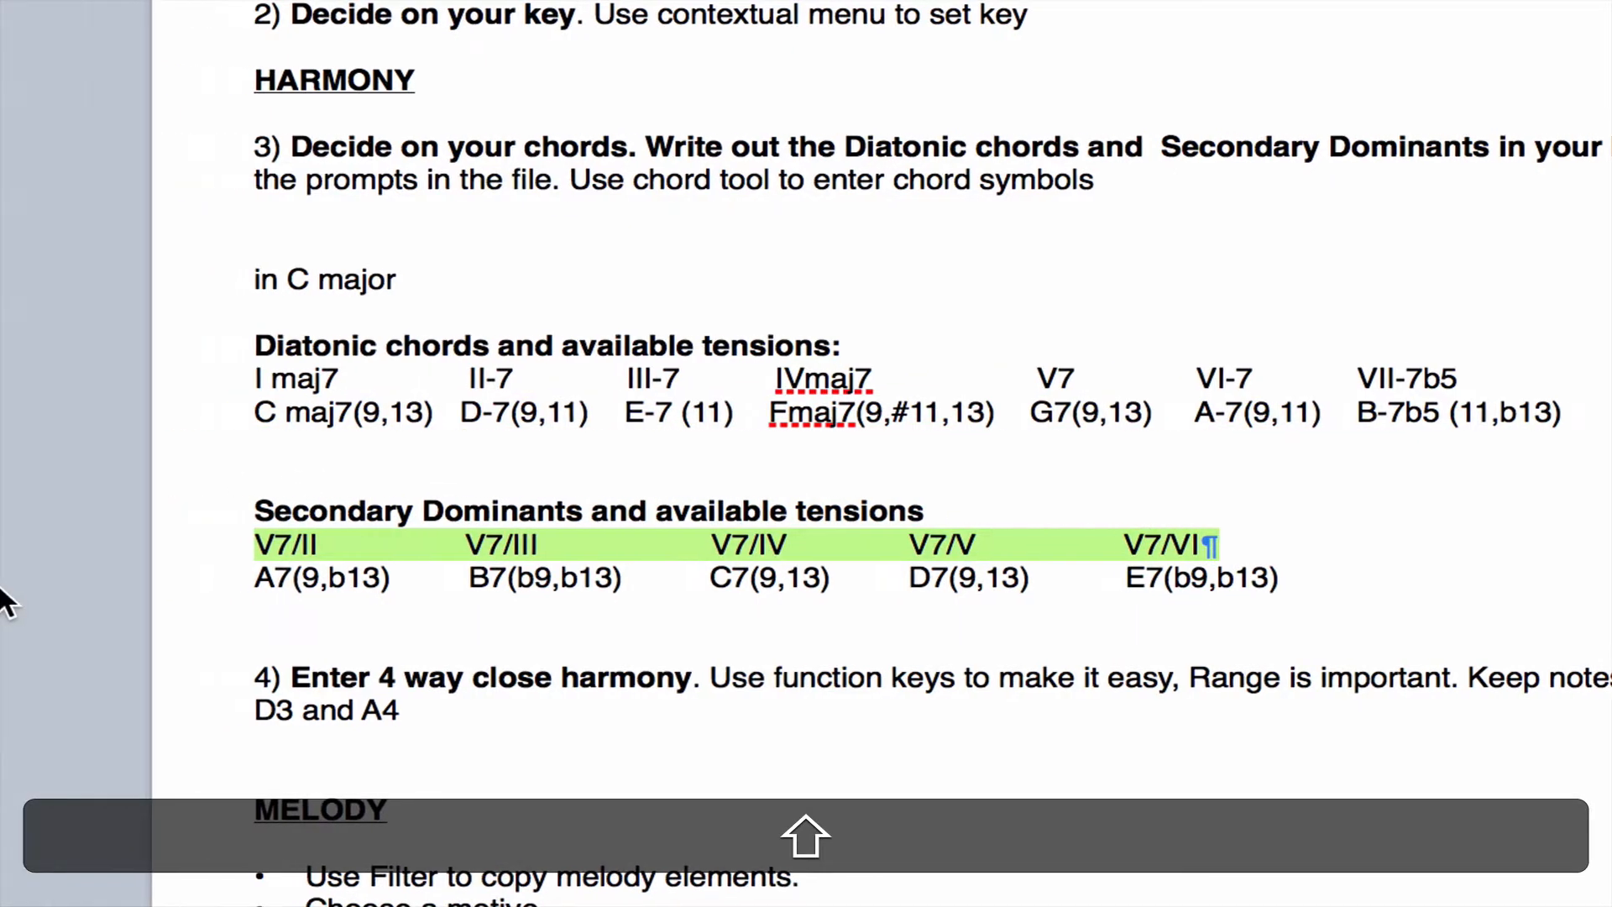
{"action": "left_click_drag", "start_coordinate": [50, 576], "coordinate": [123, 577]}
{"action": "left_click_drag", "start_coordinate": [308, 578], "coordinate": [1205, 607]}
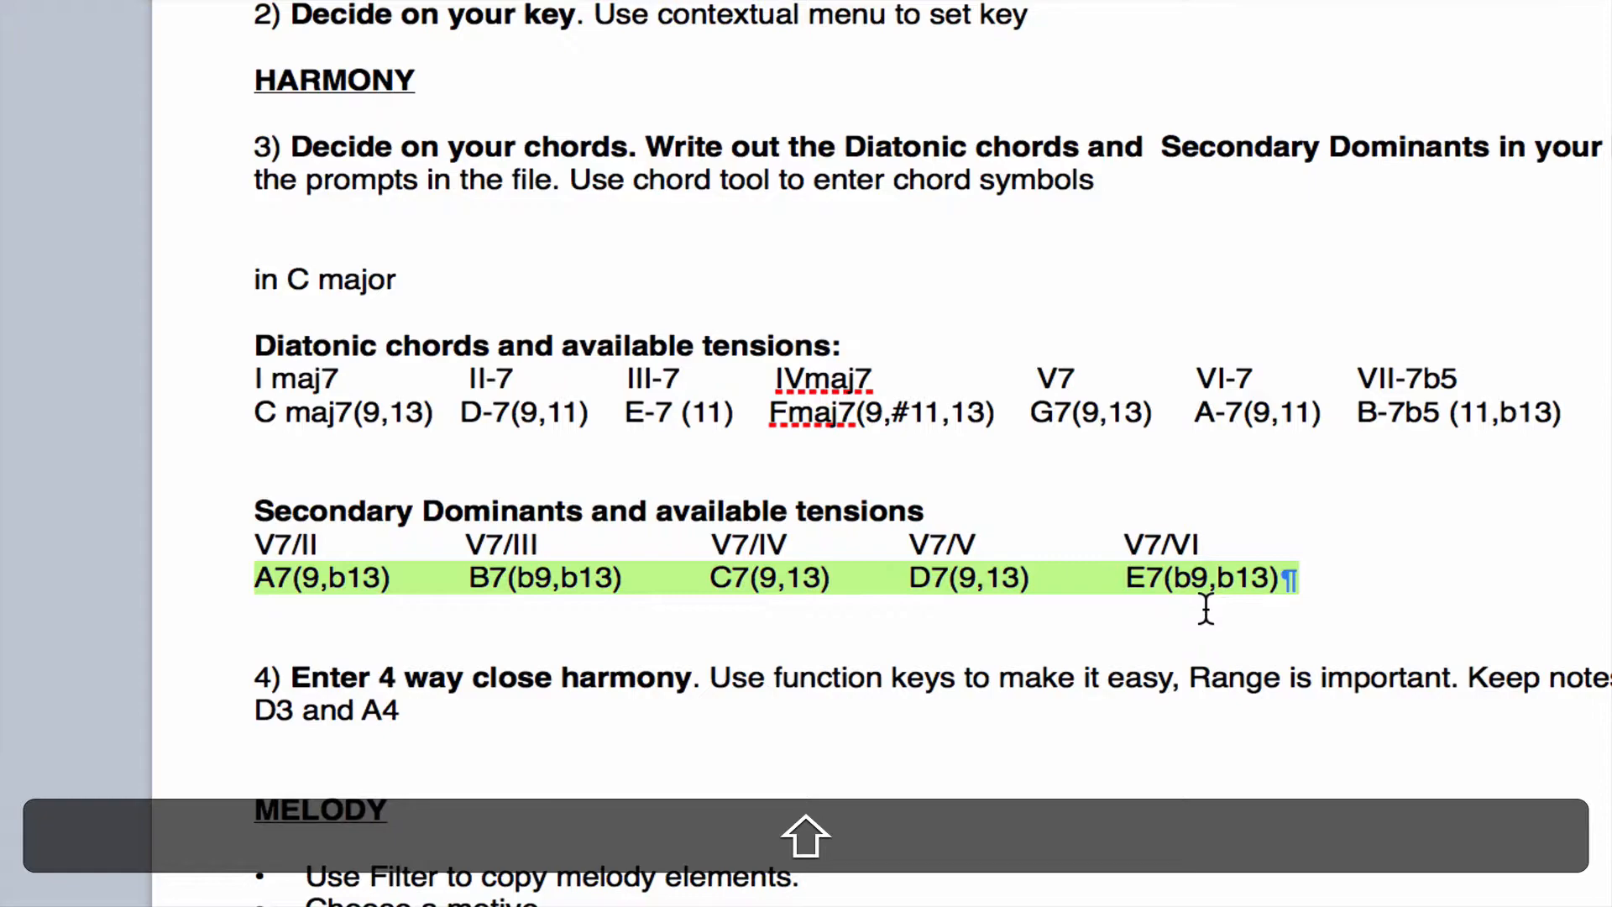
{"action": "key", "text": "alt+shift+super+minus"}
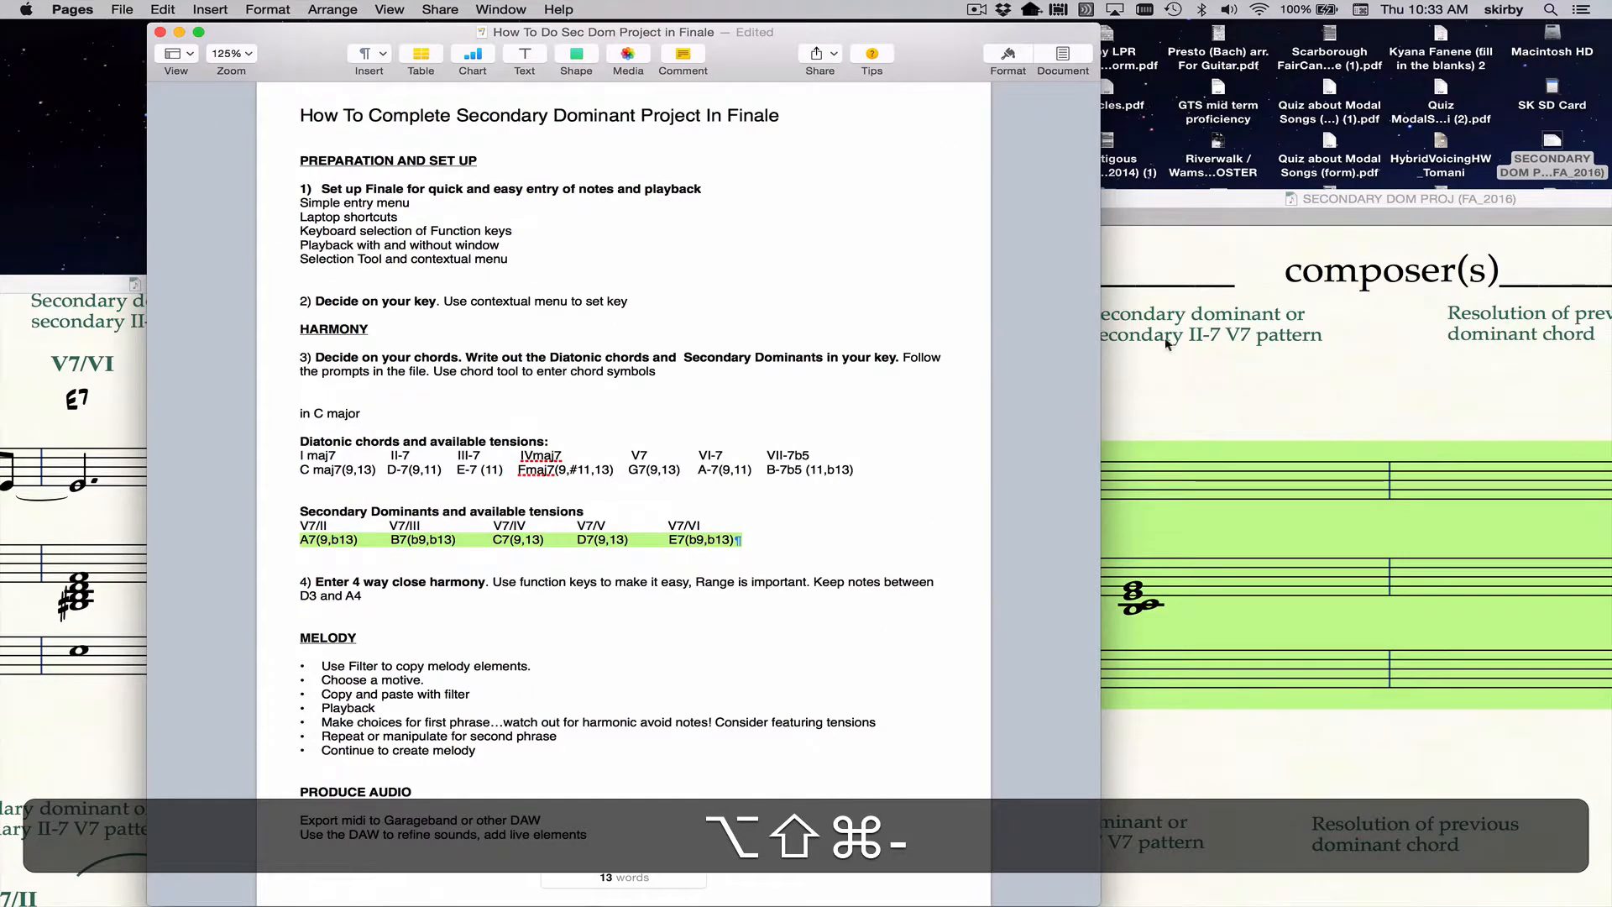
Return to the Finale score and start a chord symbol with the Chord tool above the first full measure.
{"action": "left_click_drag", "start_coordinate": [1177, 198], "coordinate": [806, 141]}
{"action": "left_click", "coordinate": [709, 326]}
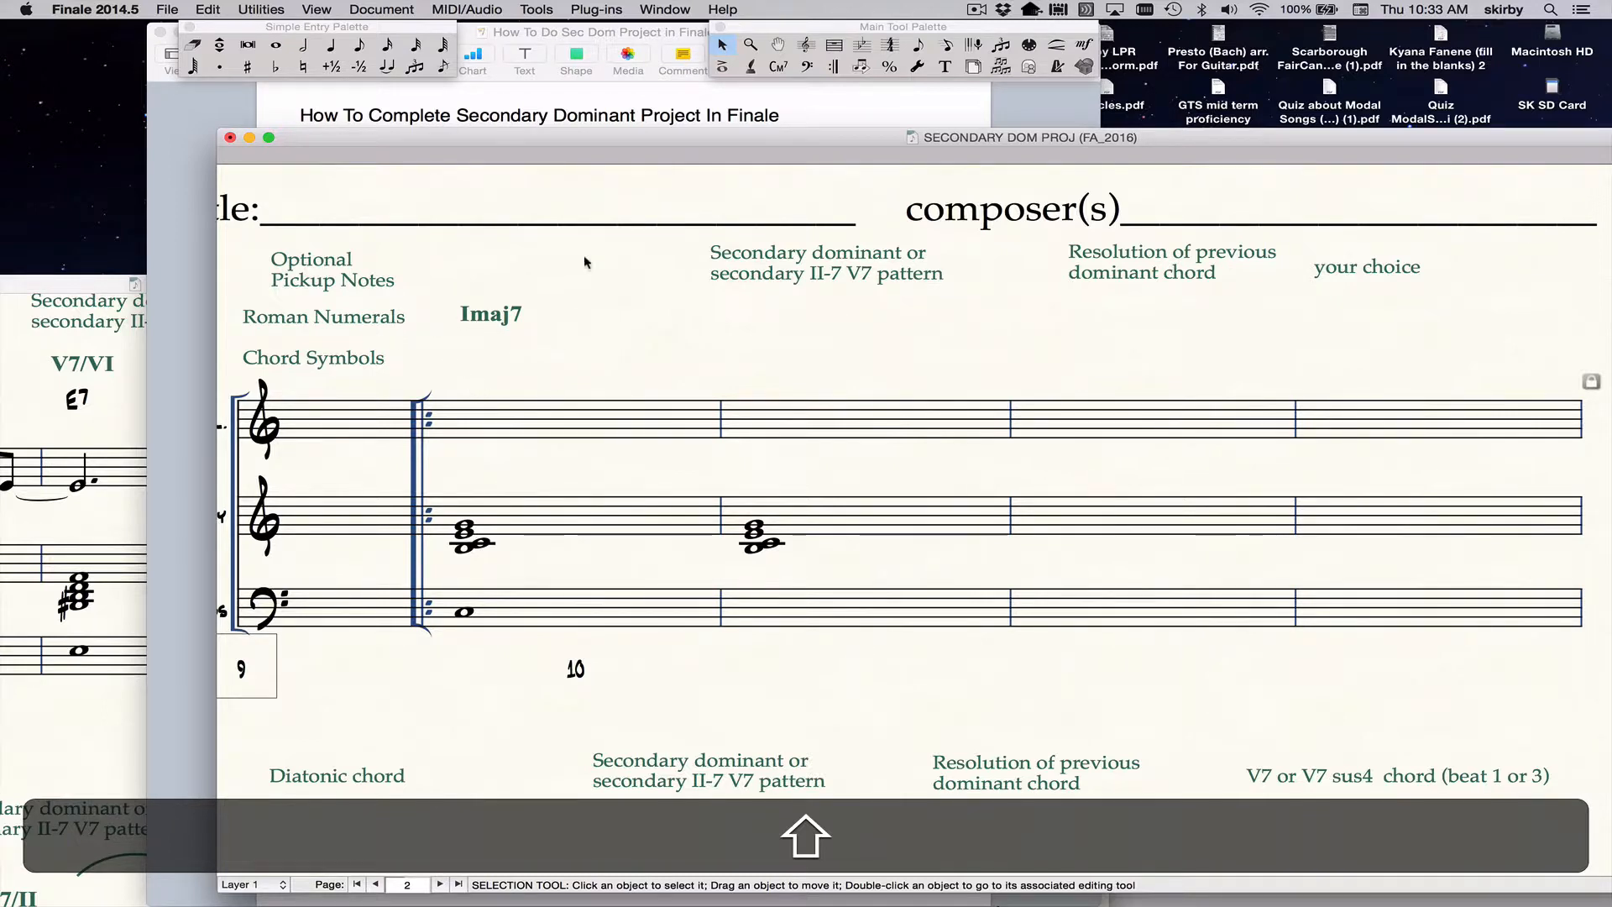
{"action": "left_click_drag", "start_coordinate": [611, 134], "coordinate": [493, 126]}
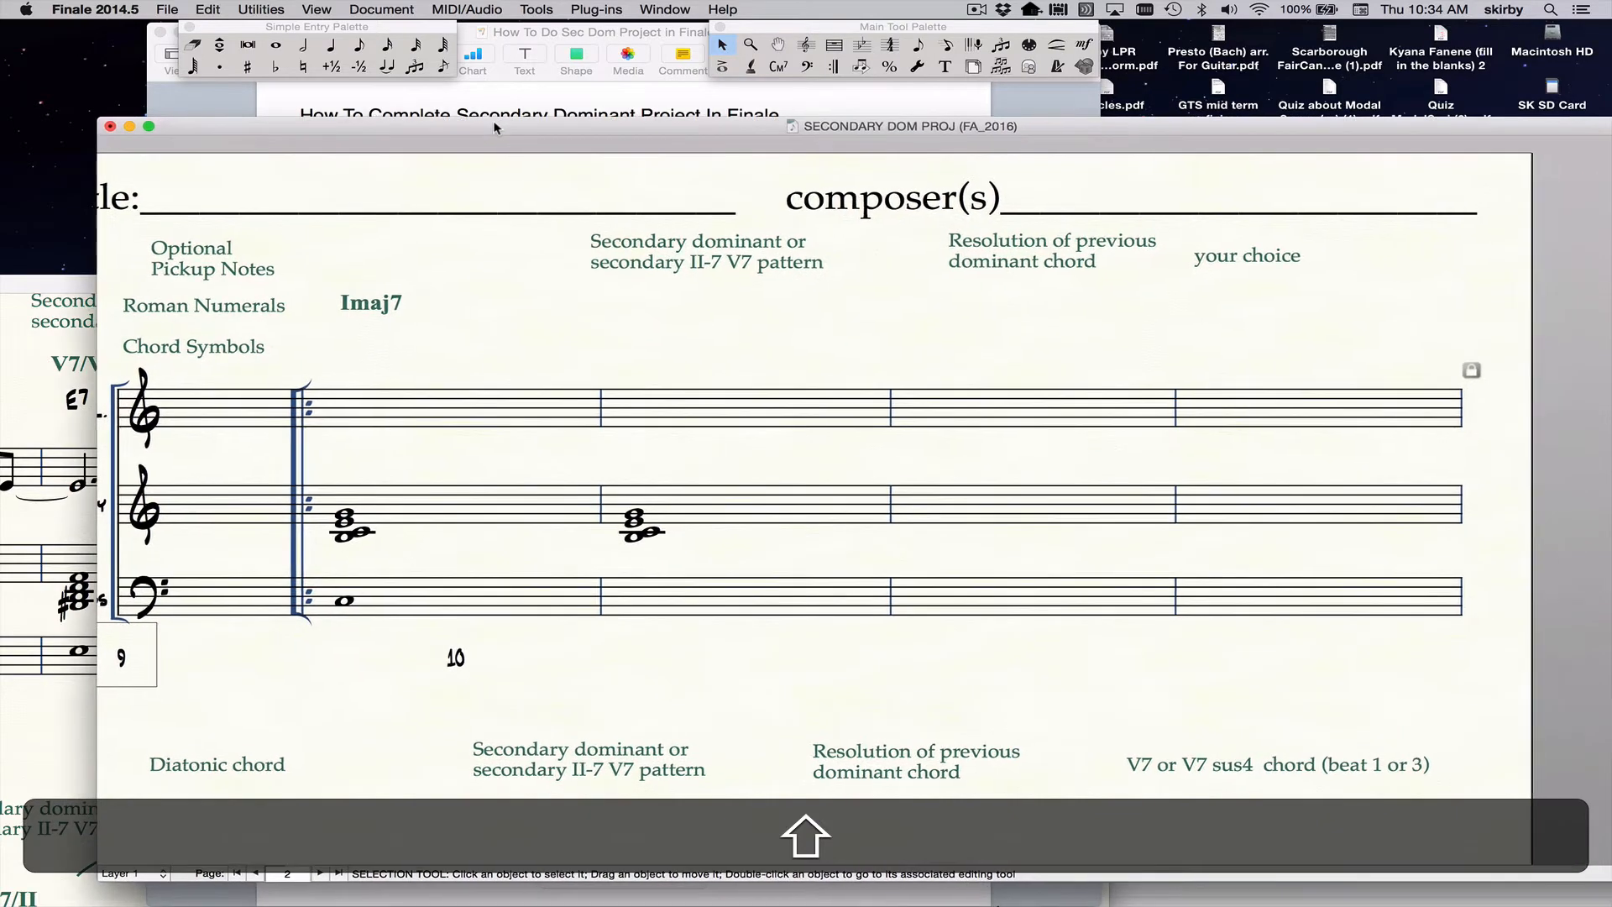
{"action": "left_click", "coordinate": [774, 68]}
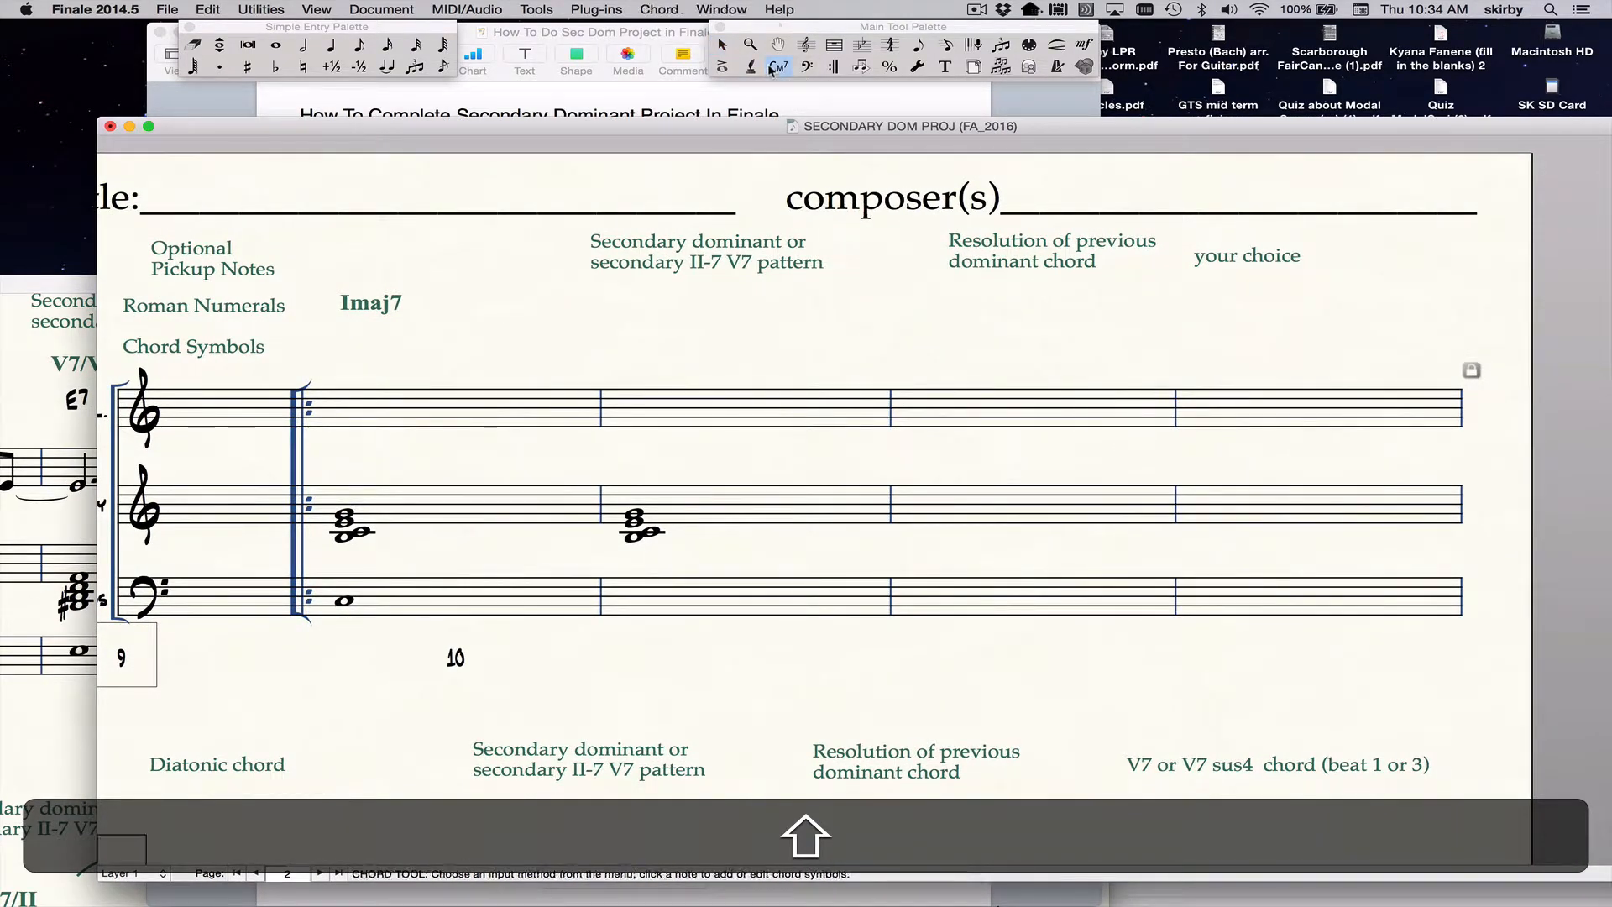
{"action": "key", "text": "alt+shift+super+equal"}
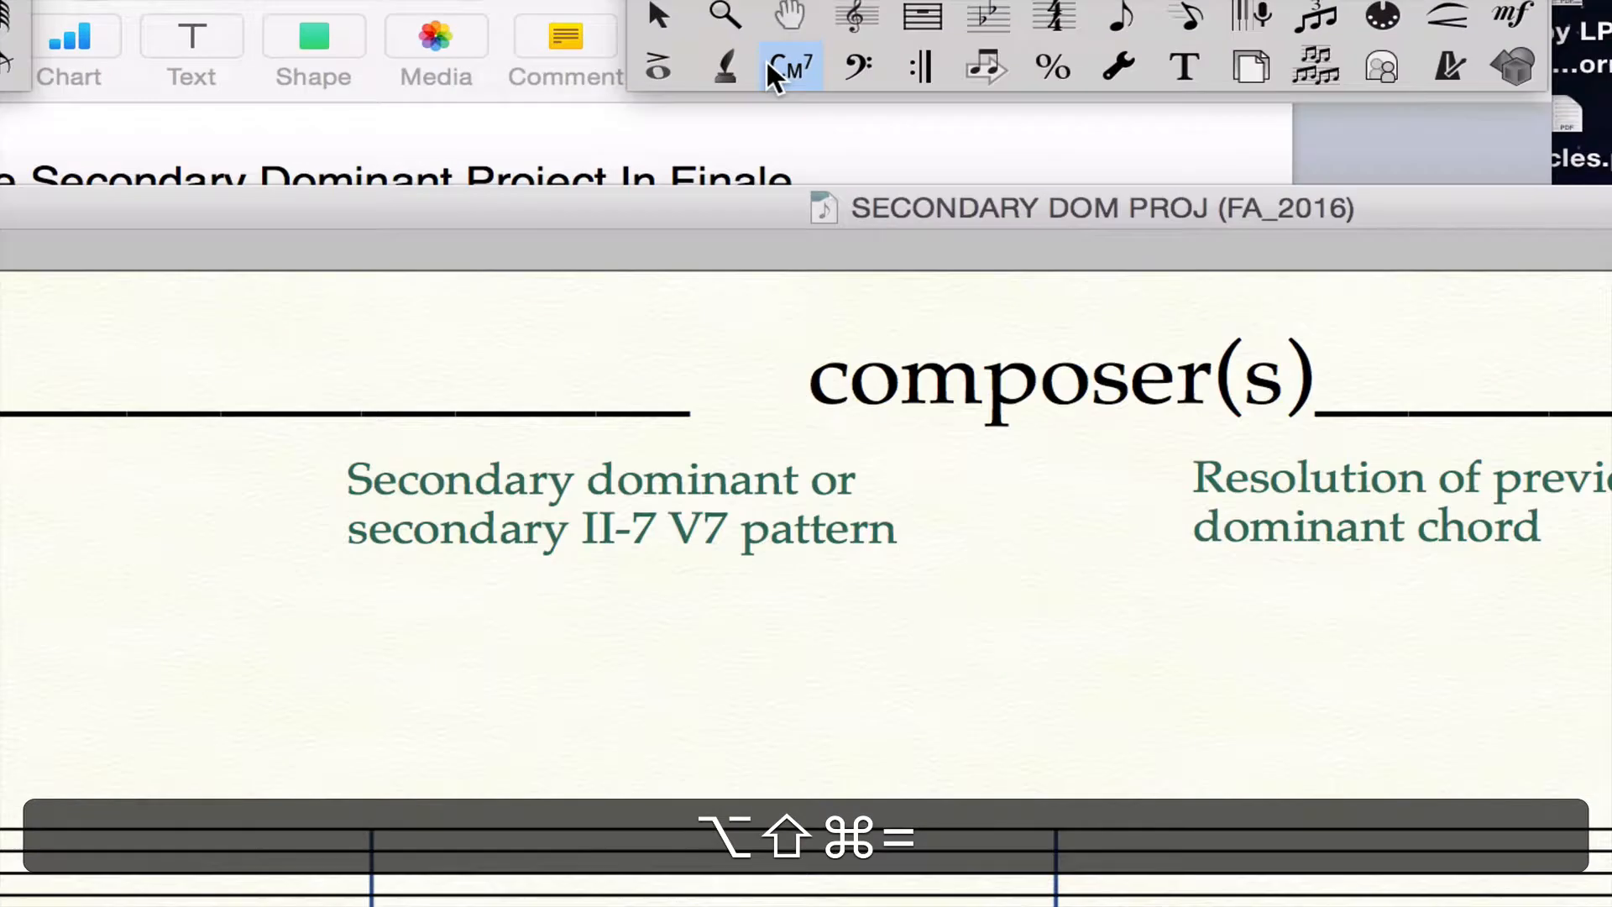
{"action": "key", "text": "alt+shift+super+minus"}
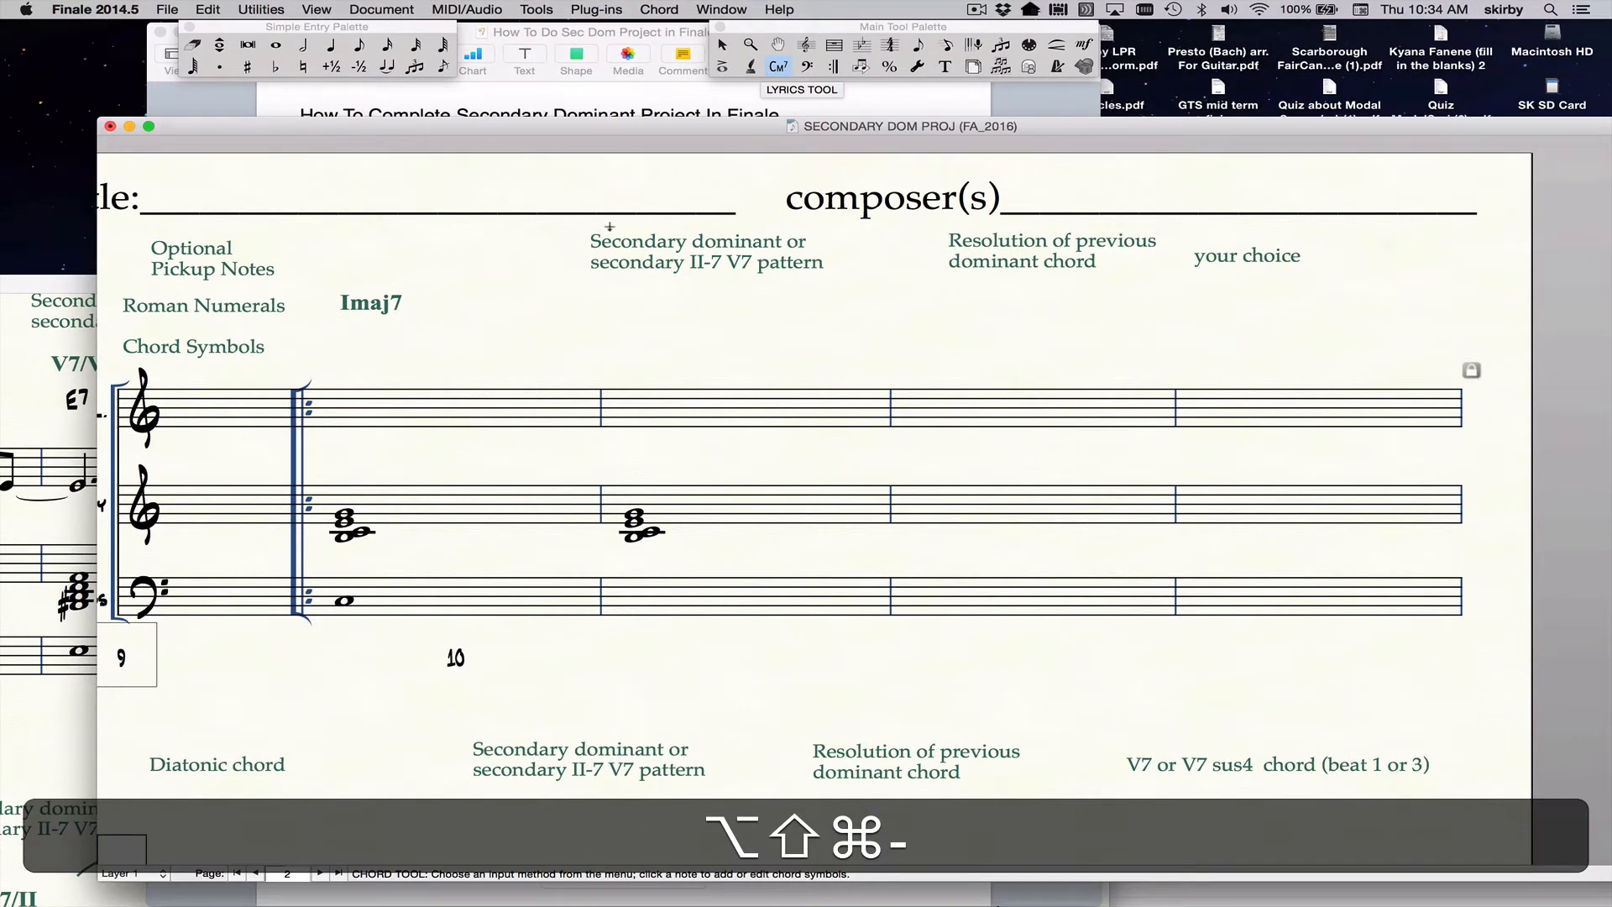
{"action": "left_click", "coordinate": [347, 388]}
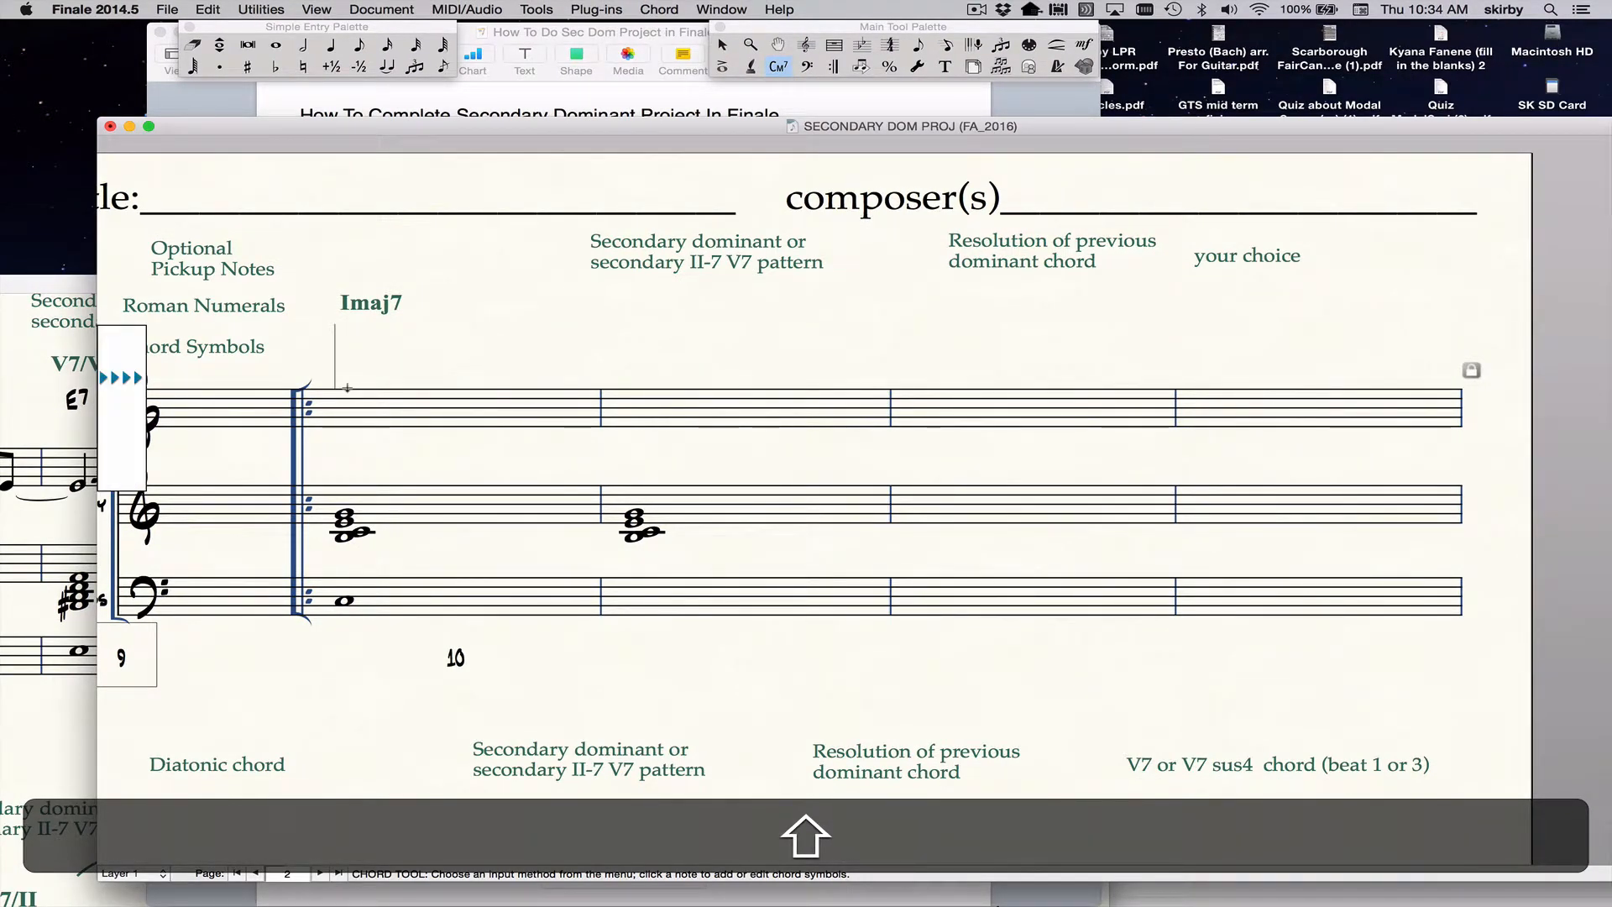
{"action": "type", "text": "C"}
{"action": "type", "text": "MJ"}
{"action": "key", "text": "shift+BackSpace"}
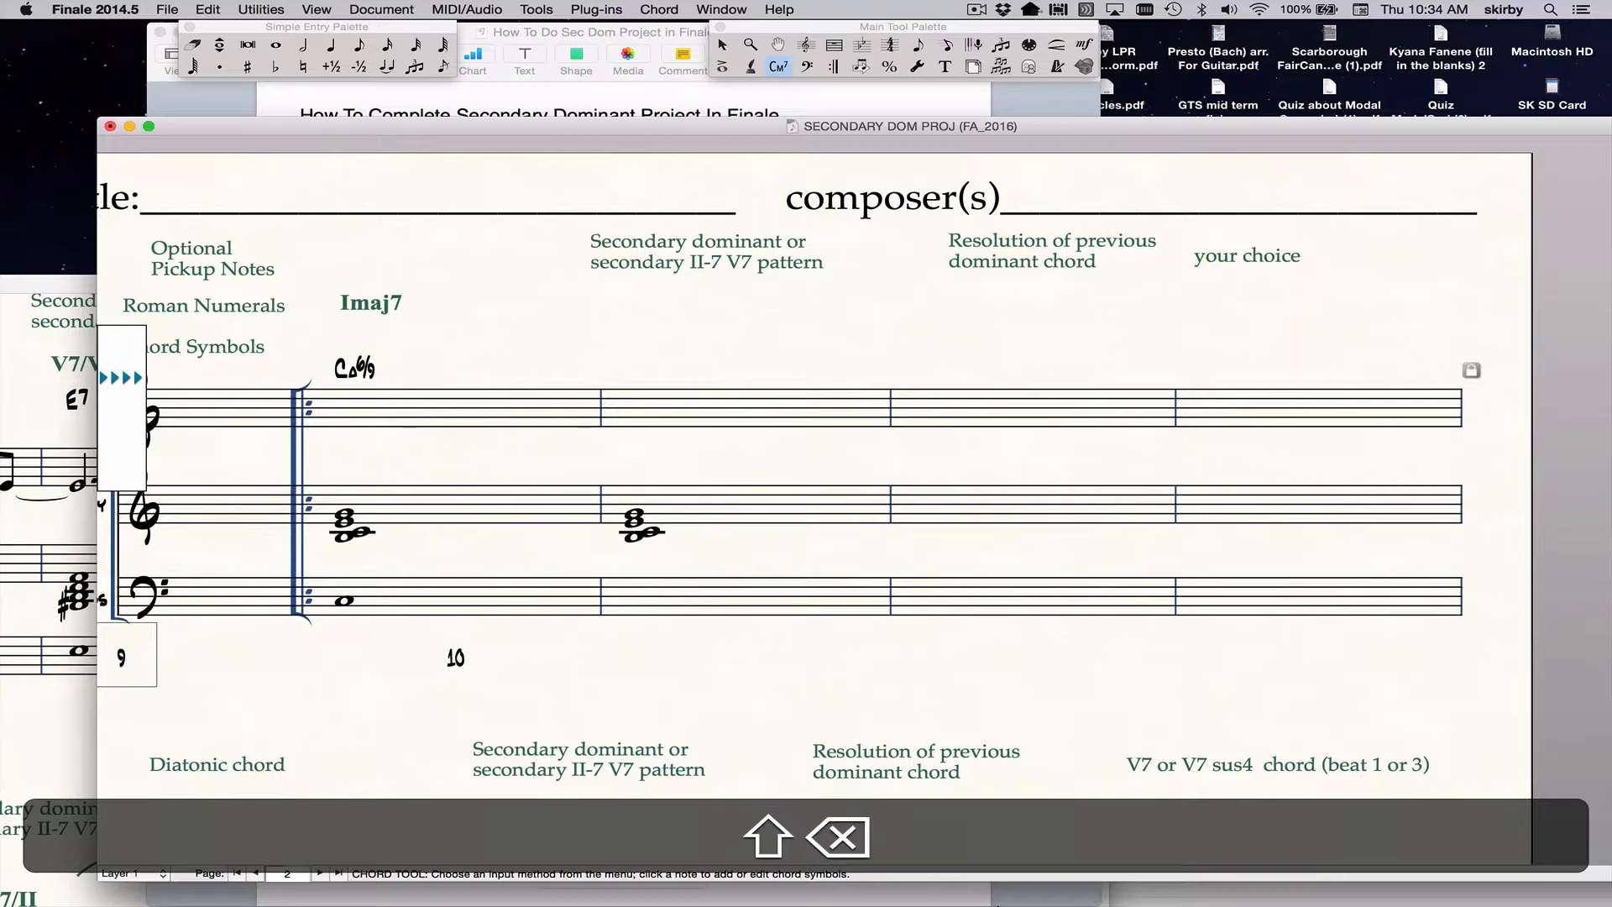
{"action": "key", "text": "shift+BackSpace"}
{"action": "key", "text": "shift+BackSpace"}
{"action": "key", "text": "shift+BackSpace"}
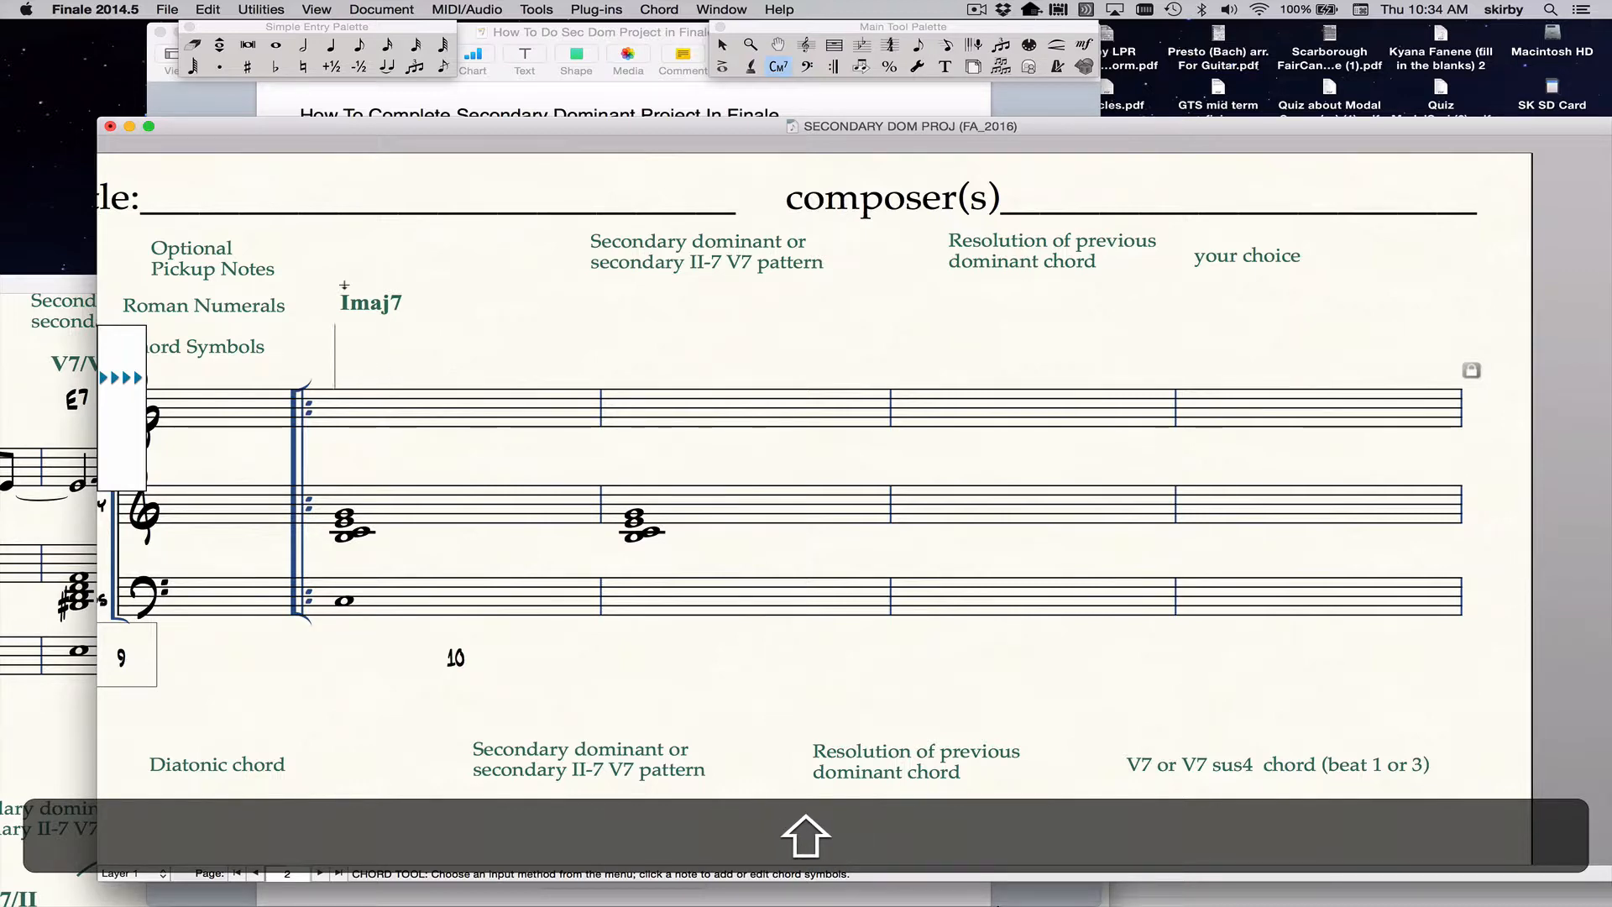
Enter the chord symbol Cmaj7 above the first full measure and raise it level with the Chord Symbols label.
{"action": "type", "text": "Cmaj7"}
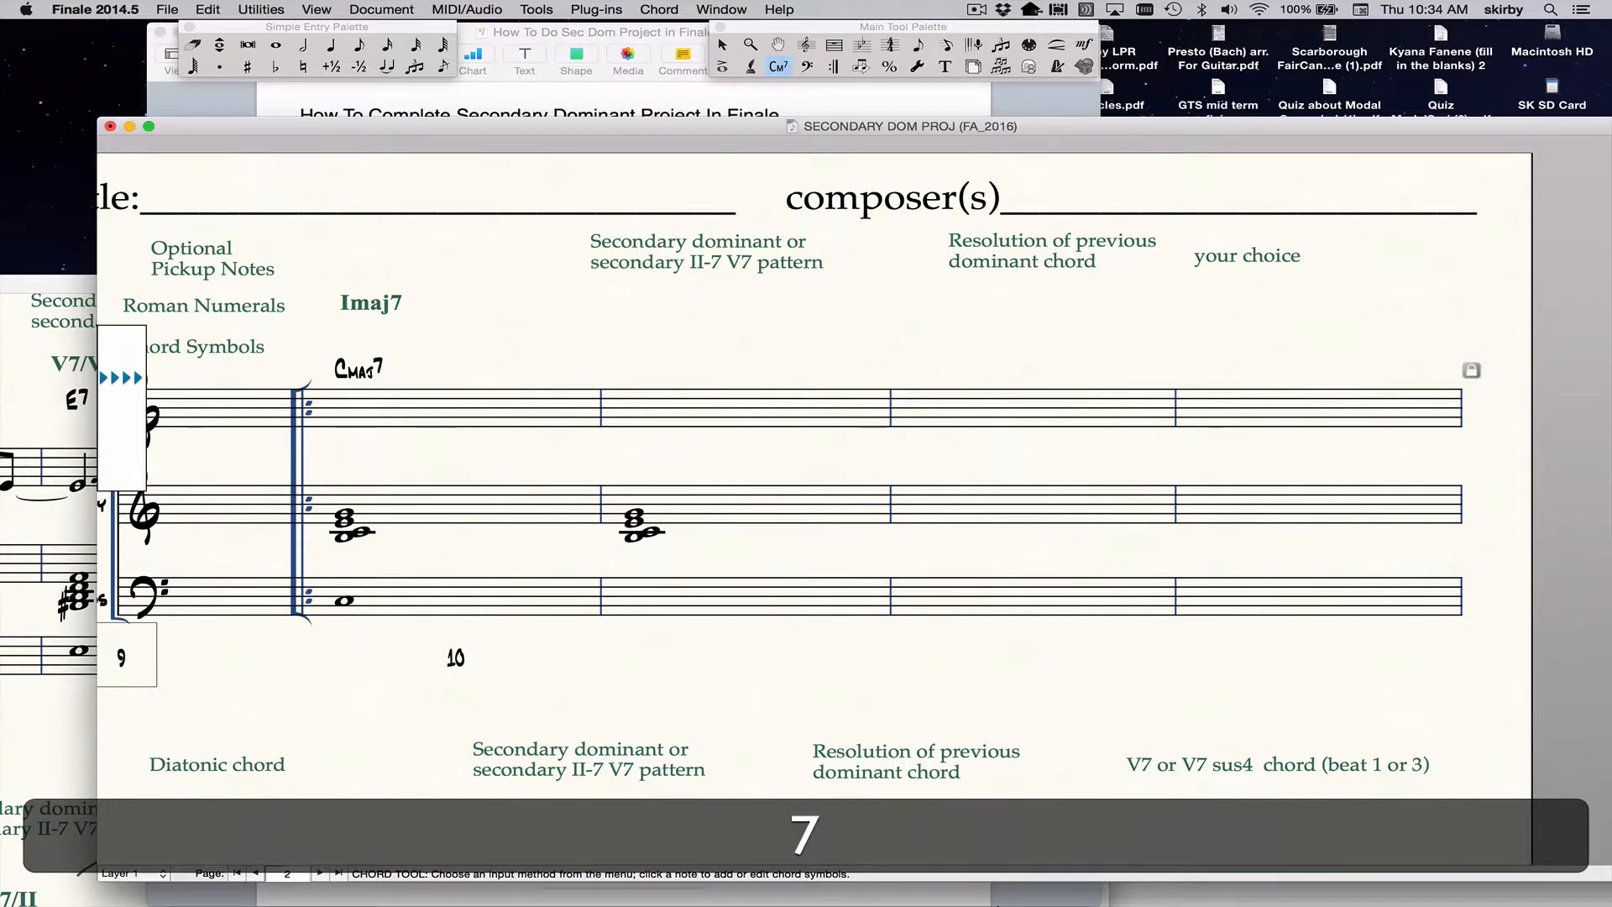
{"action": "key", "text": "Return"}
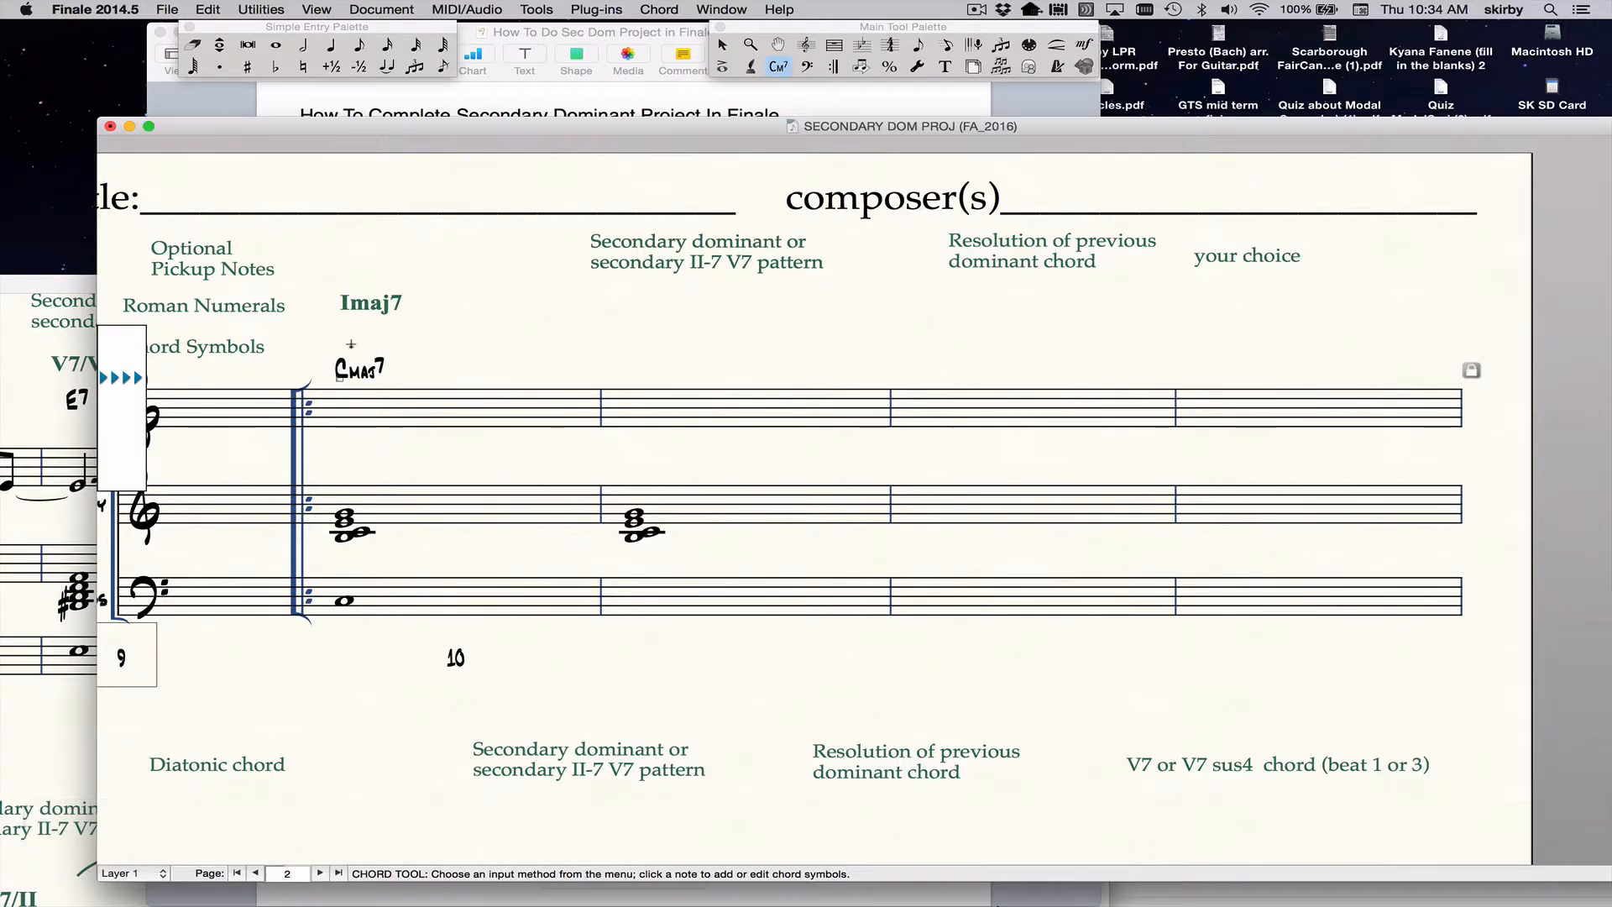
{"action": "left_click_drag", "start_coordinate": [338, 378], "coordinate": [338, 357]}
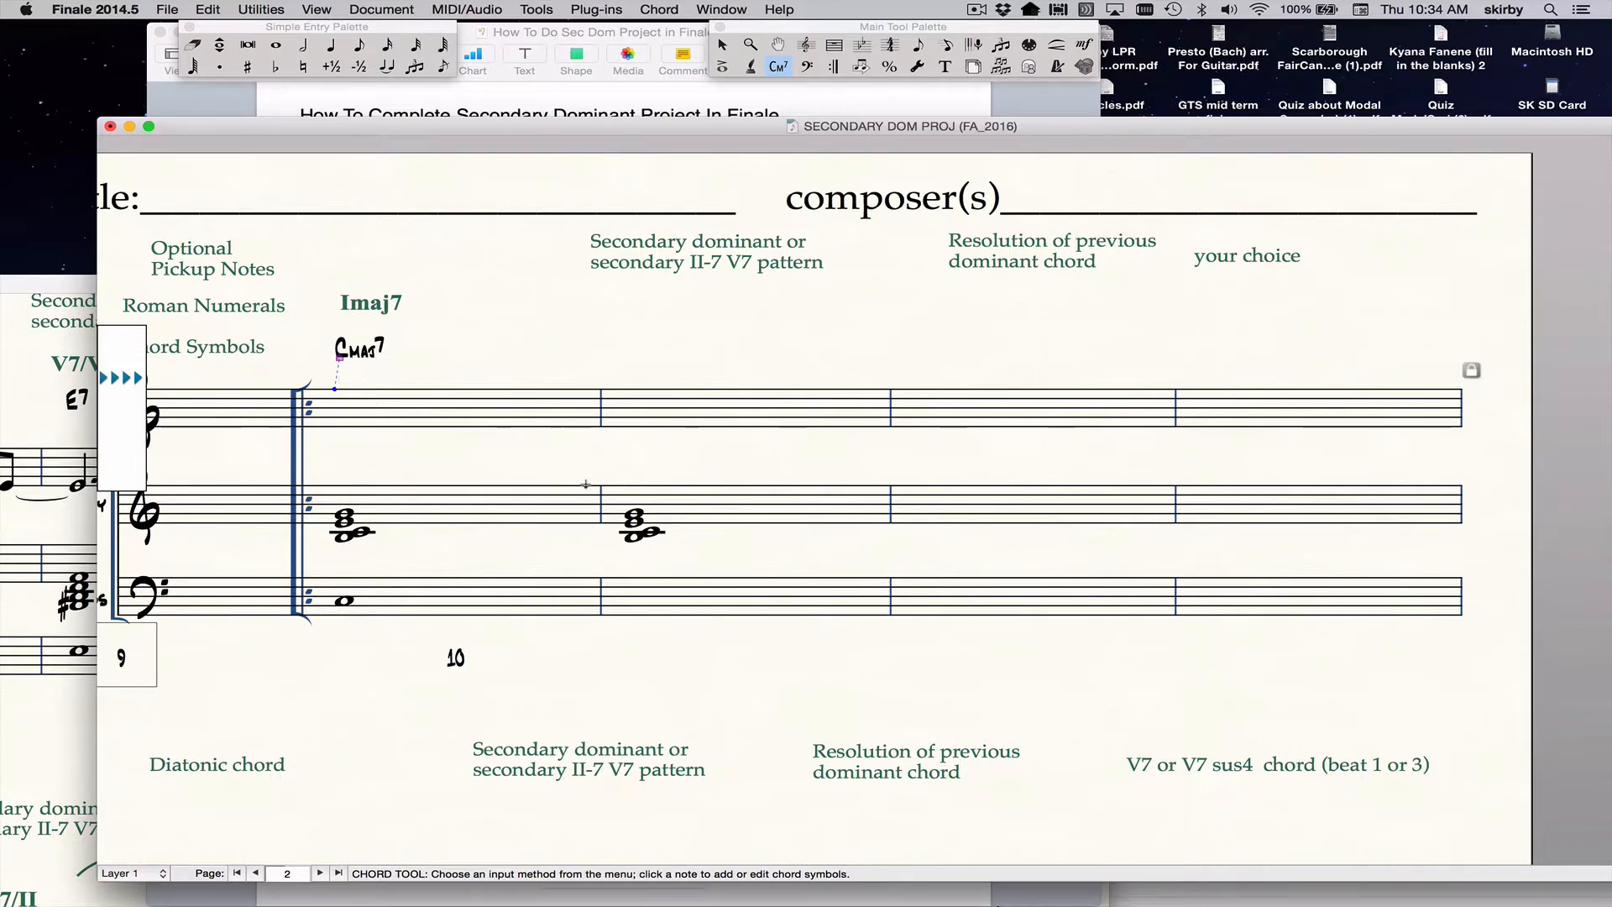
Cut the copied chord from the Harmony staff's second full measure, using the Selection tool.
{"action": "key", "text": "Escape"}
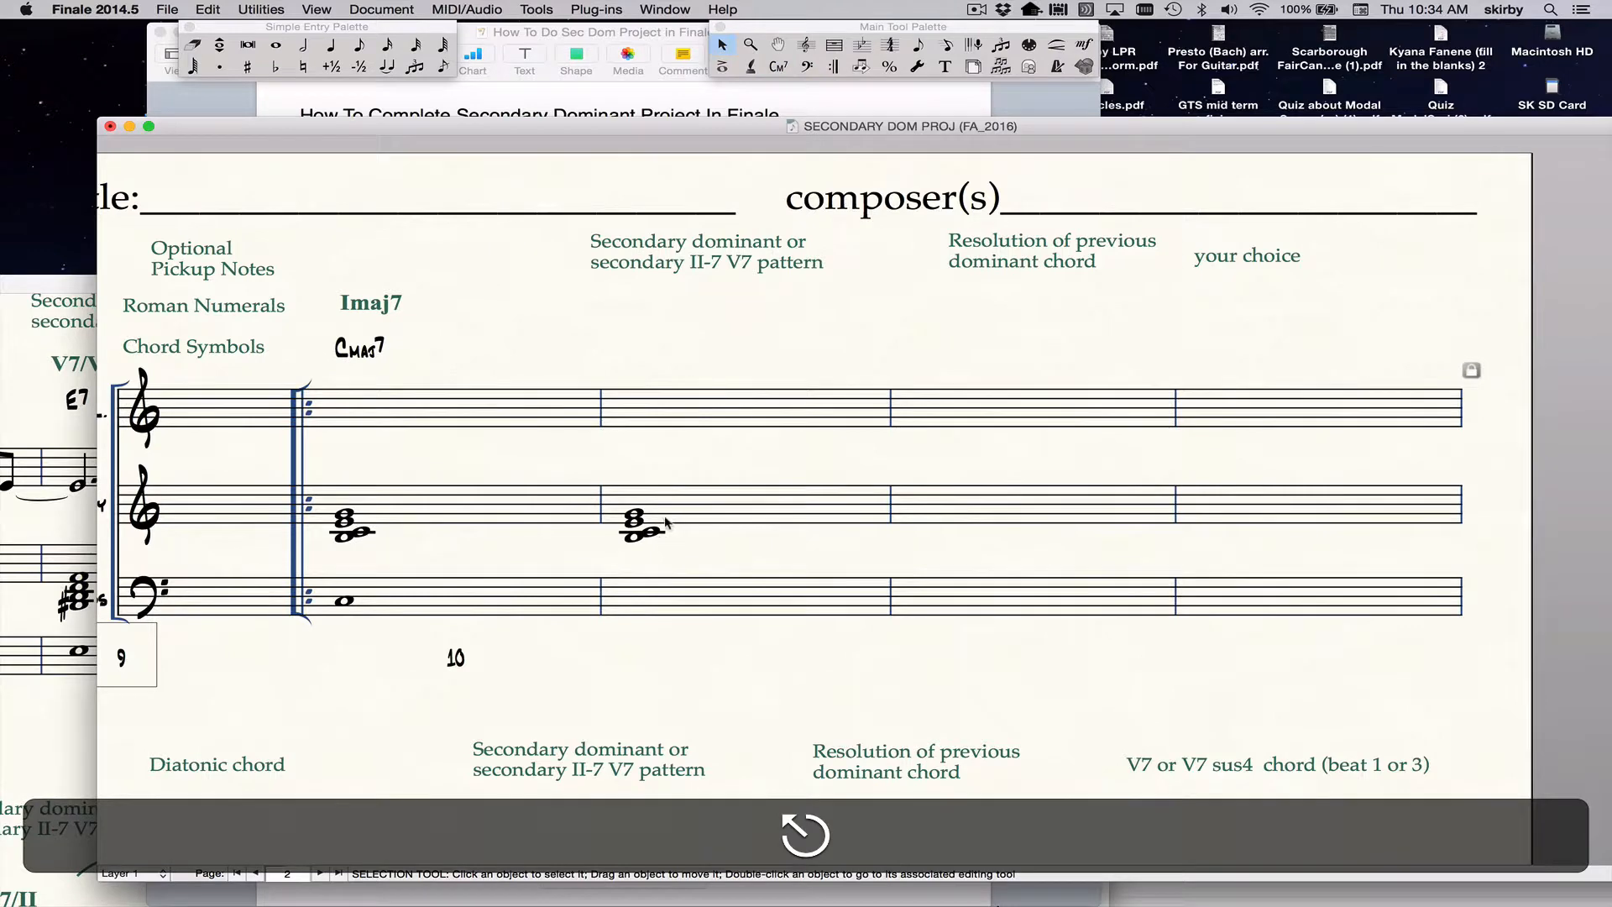
{"action": "left_click", "coordinate": [663, 516]}
{"action": "key", "text": "super+x"}
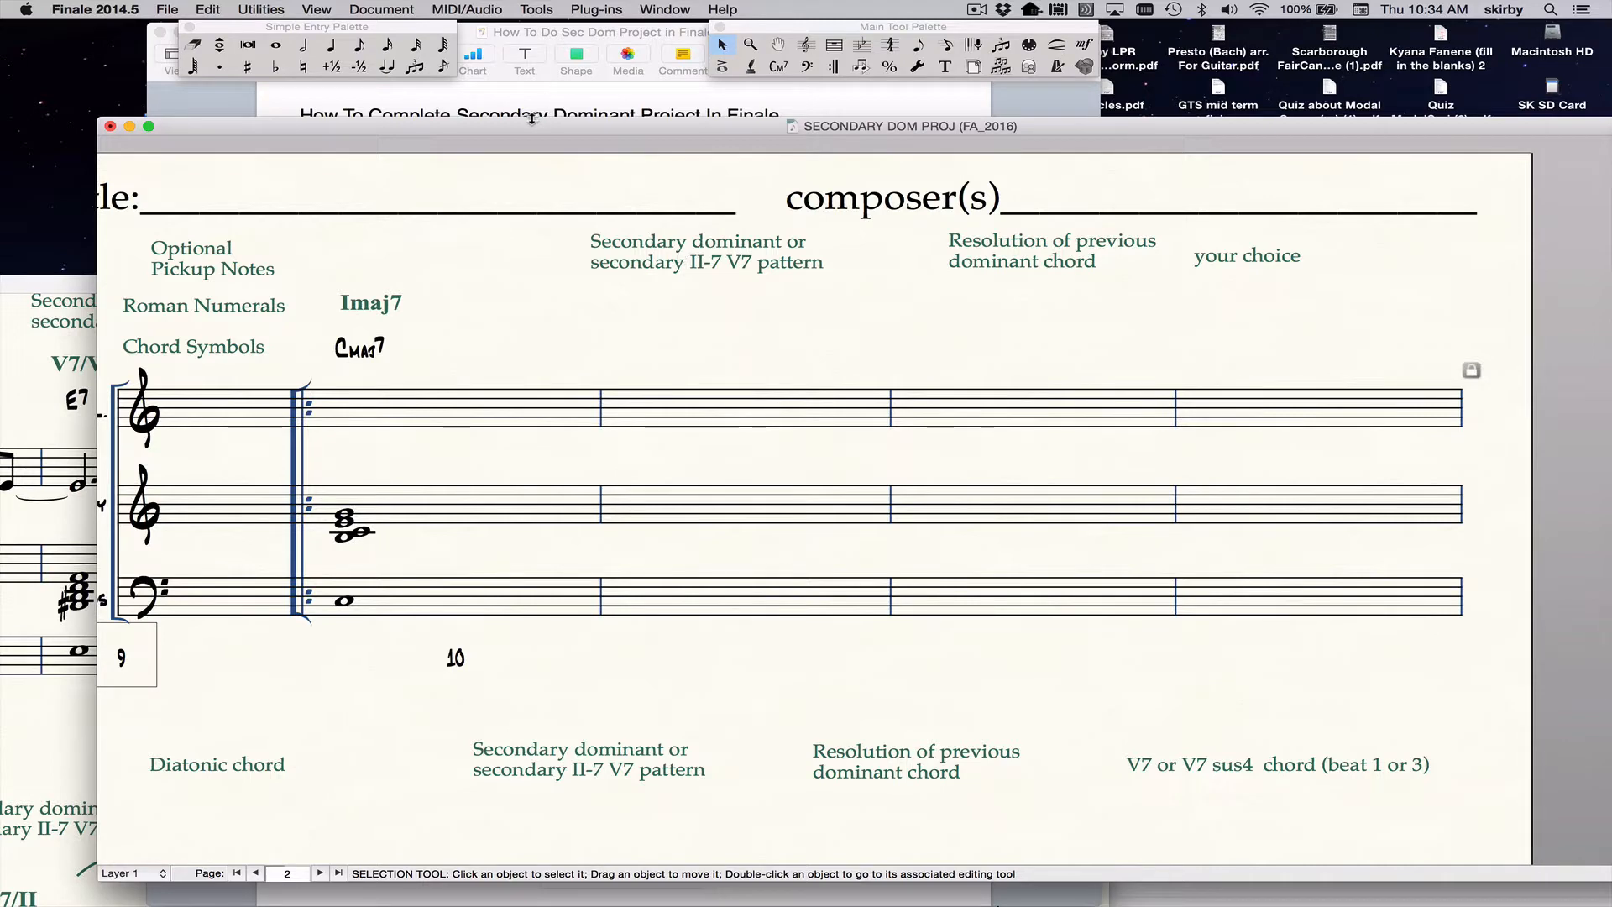
Look up the V7/VI chord, E7(b9,b13), in the Pages project instructions.
{"action": "left_click_drag", "start_coordinate": [531, 117], "coordinate": [1067, 116]}
{"action": "left_click", "coordinate": [548, 617]}
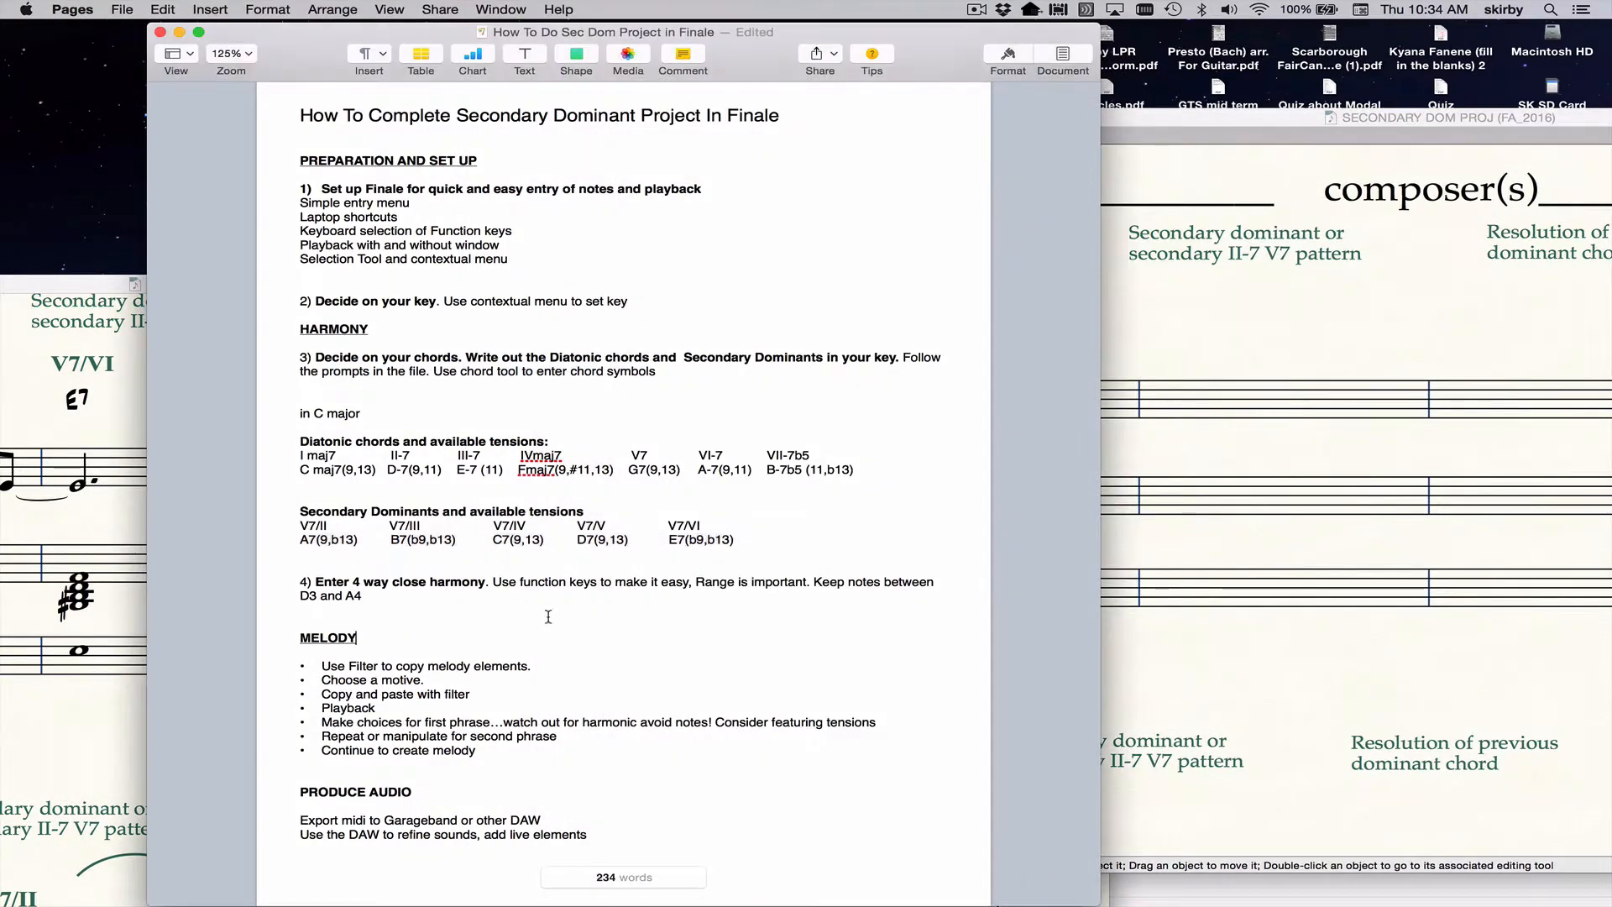
{"action": "left_click_drag", "start_coordinate": [669, 538], "coordinate": [778, 533]}
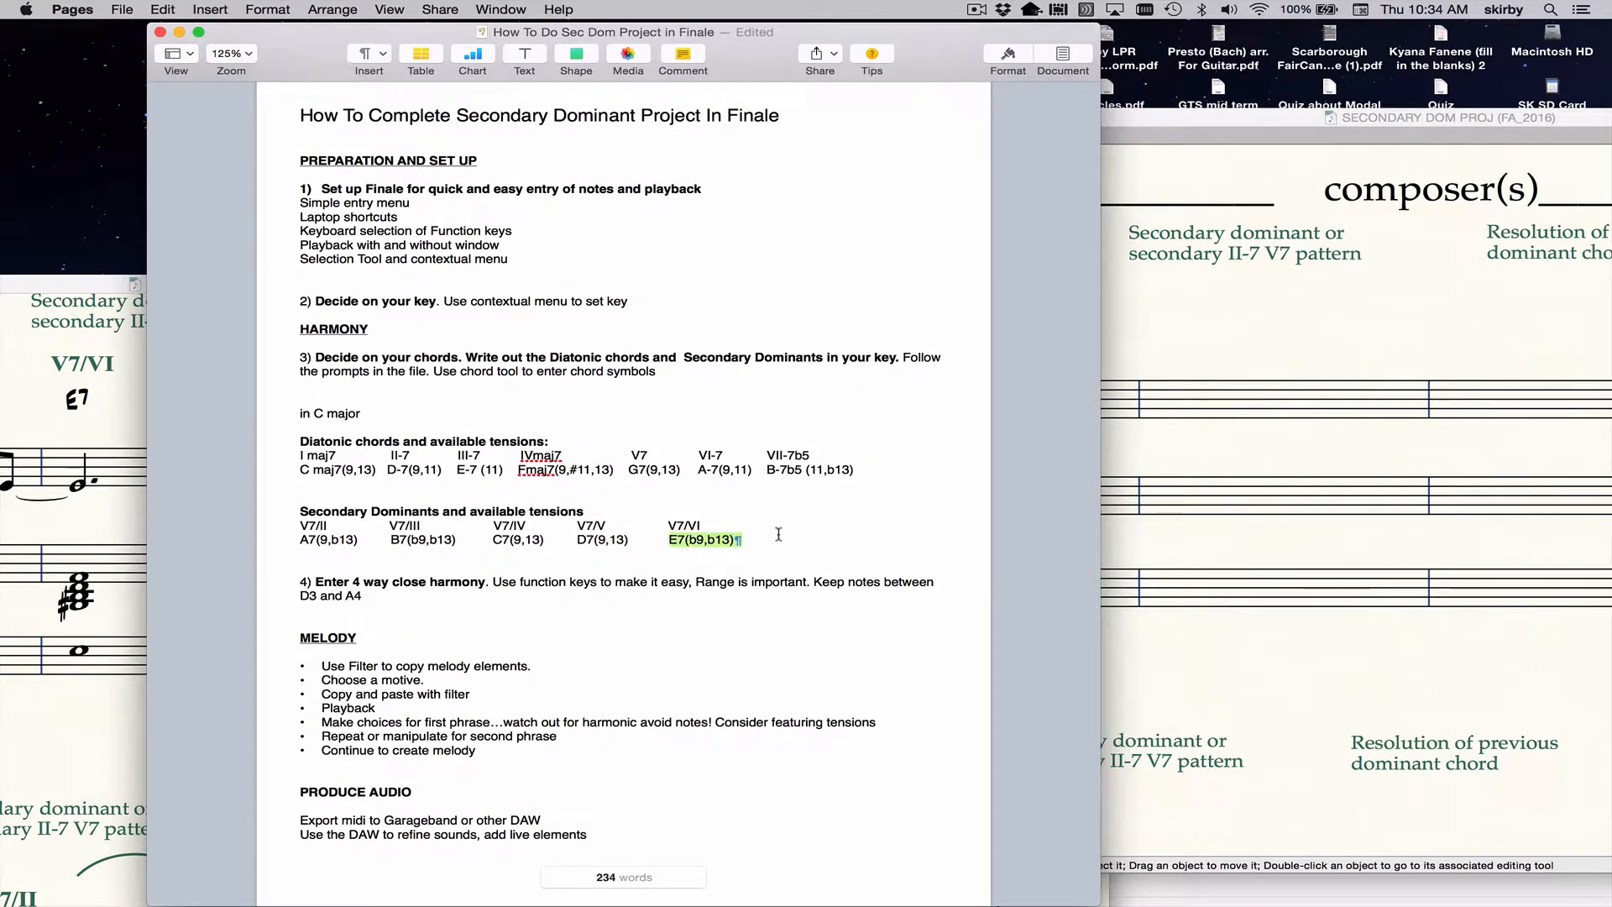
Switch back to the Finale score, enter the chord symbol E7 above the second full measure, and raise it level with Cmaj7.
{"action": "left_click", "coordinate": [1234, 116]}
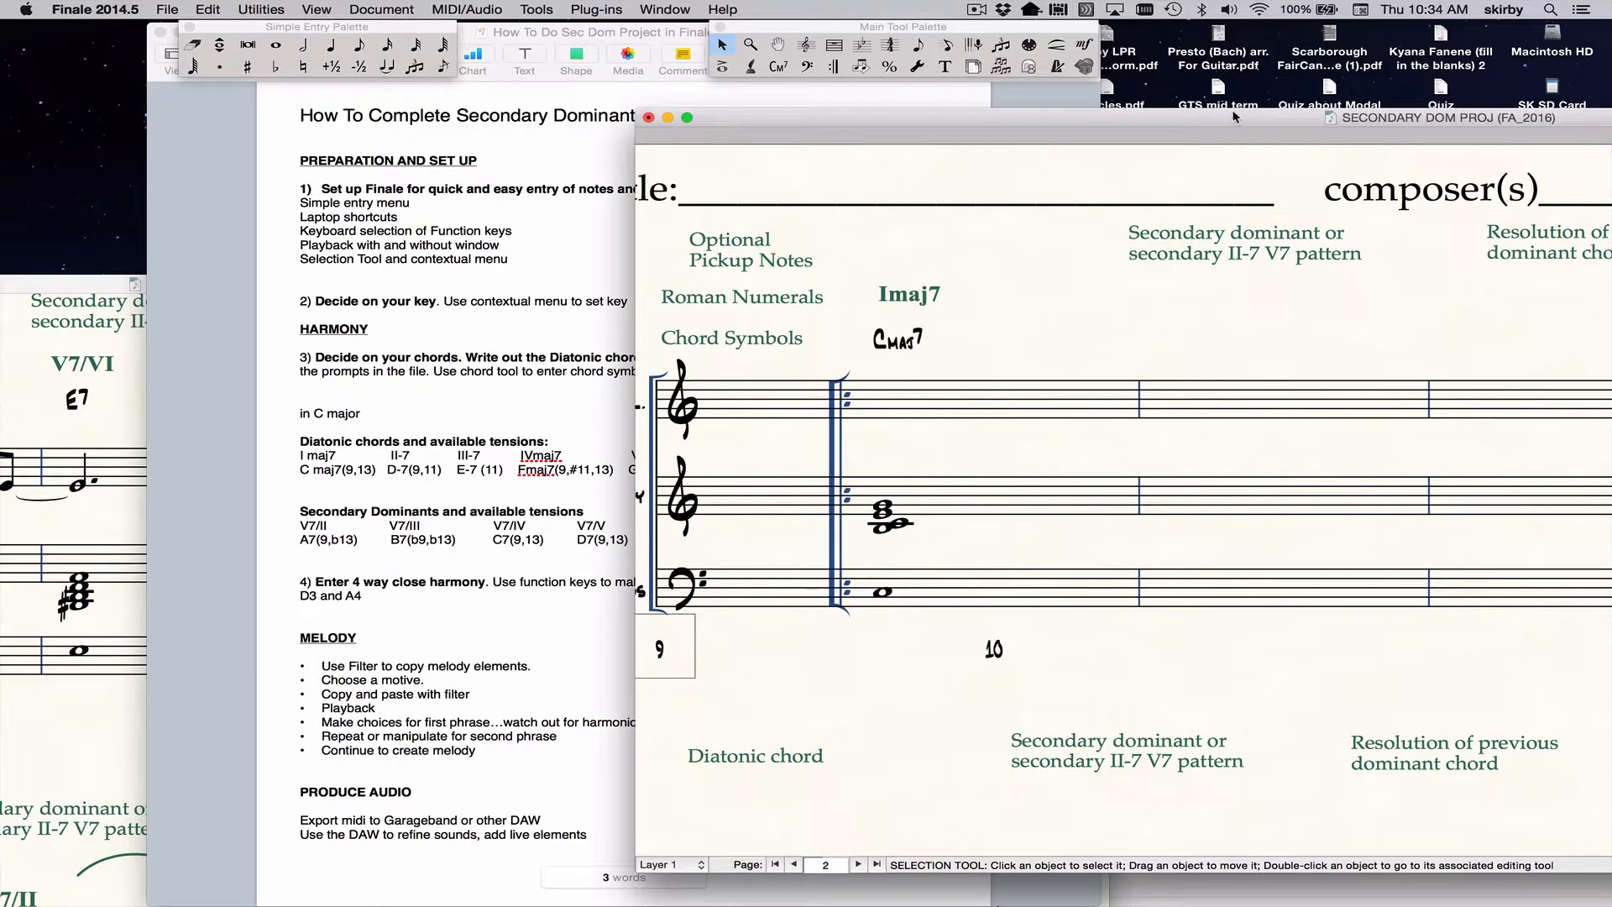
{"action": "left_click_drag", "start_coordinate": [1234, 116], "coordinate": [789, 71]}
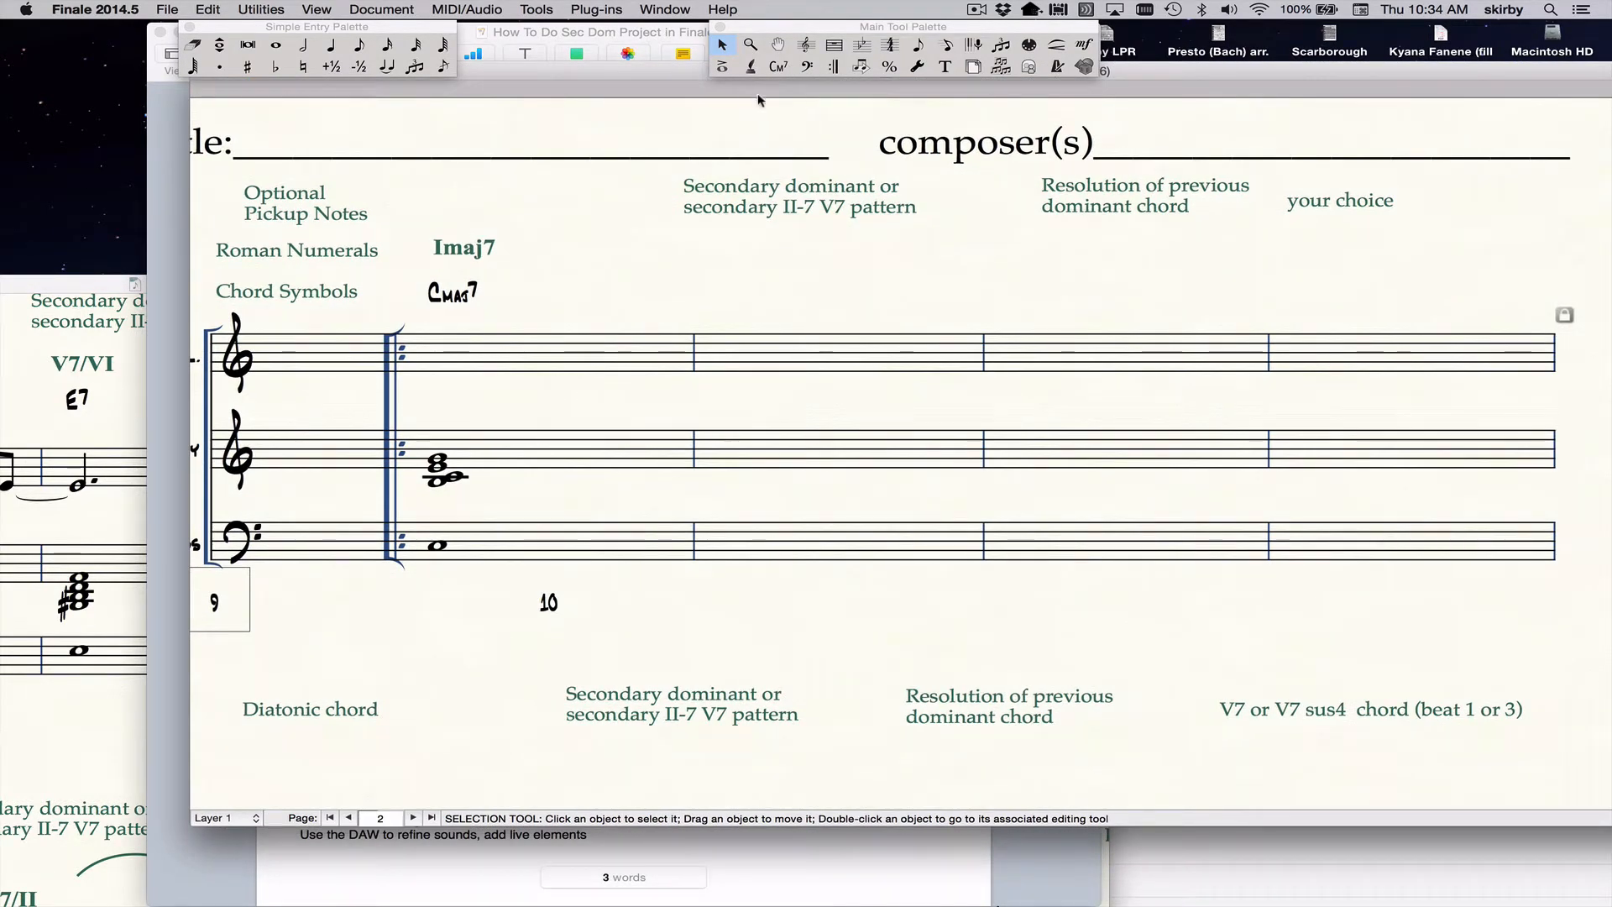
{"action": "left_click", "coordinate": [778, 66]}
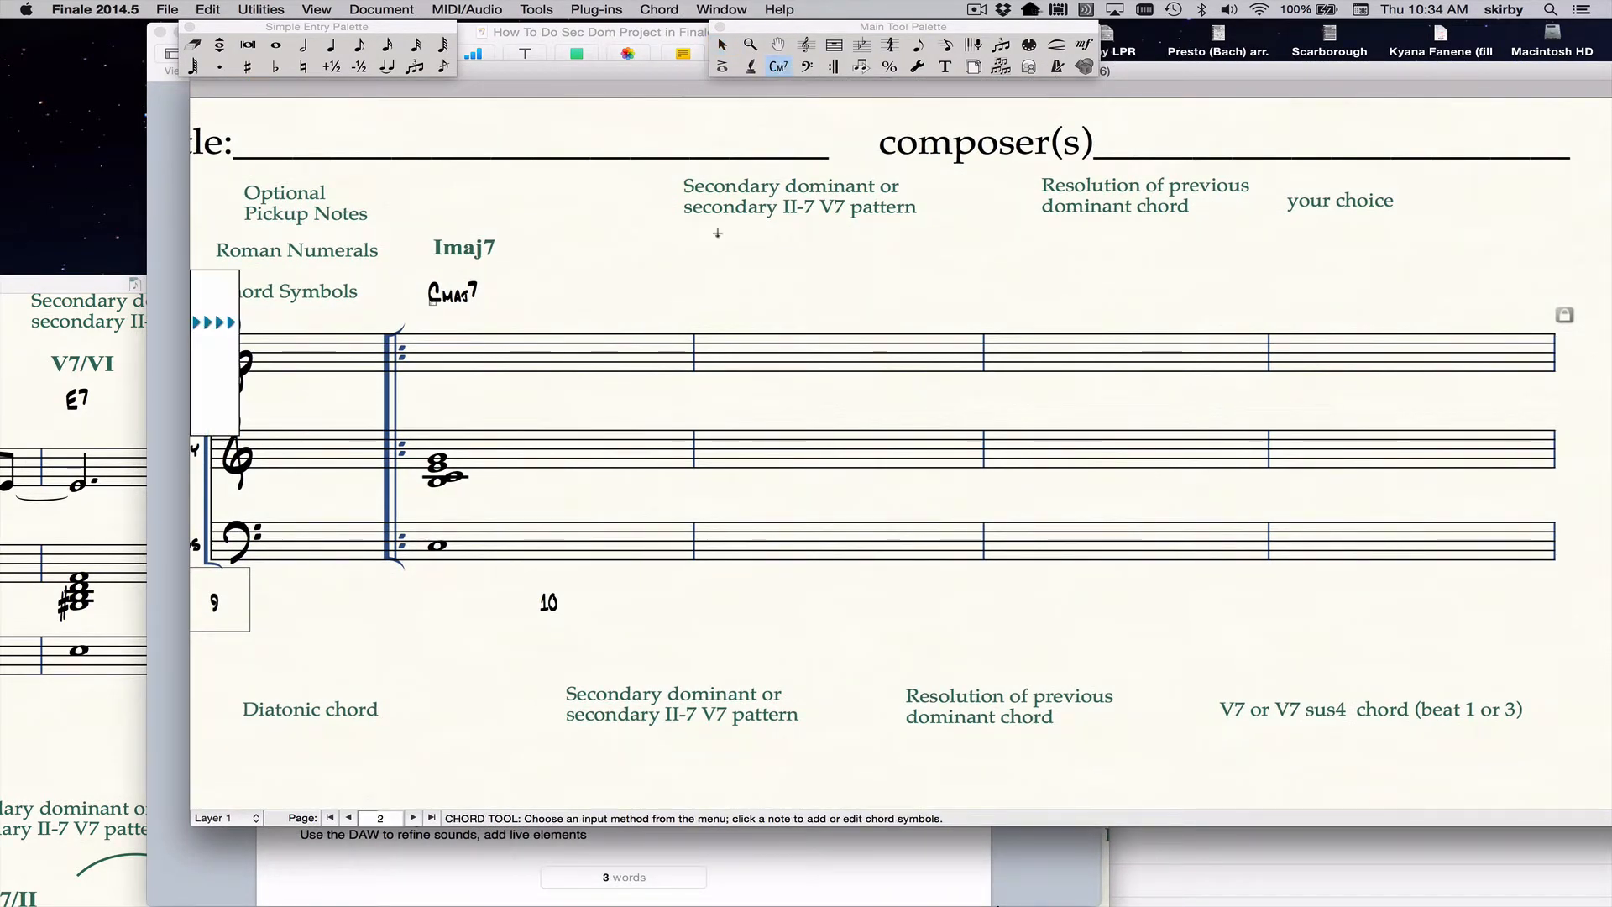
{"action": "left_click", "coordinate": [709, 327]}
{"action": "type", "text": "E"}
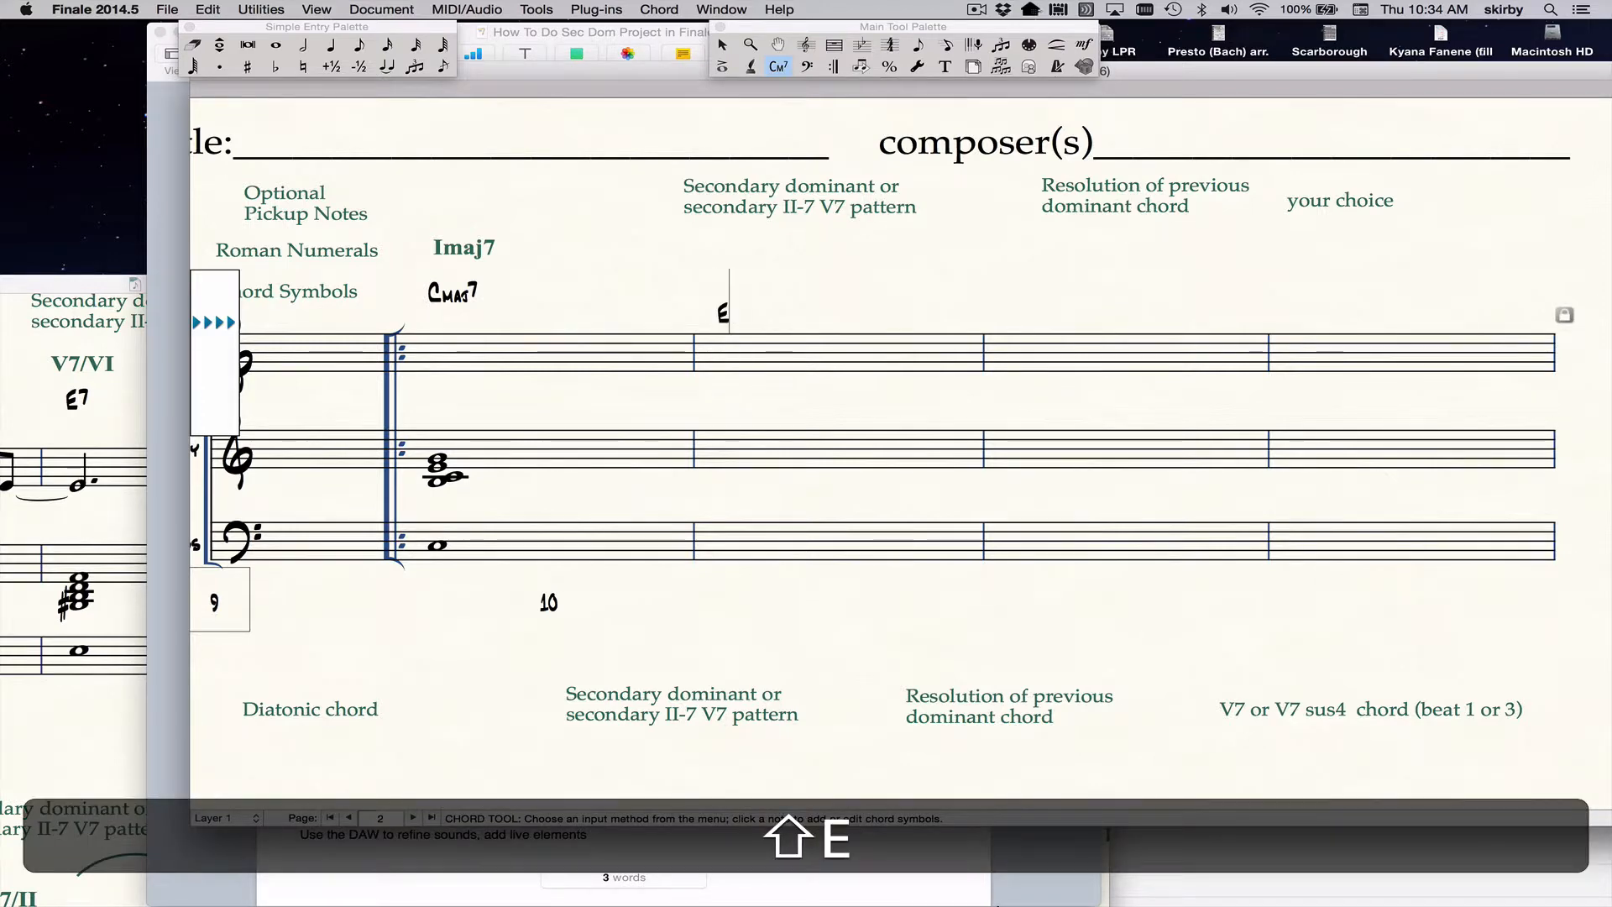
{"action": "type", "text": "B"}
{"action": "key", "text": "BackSpace"}
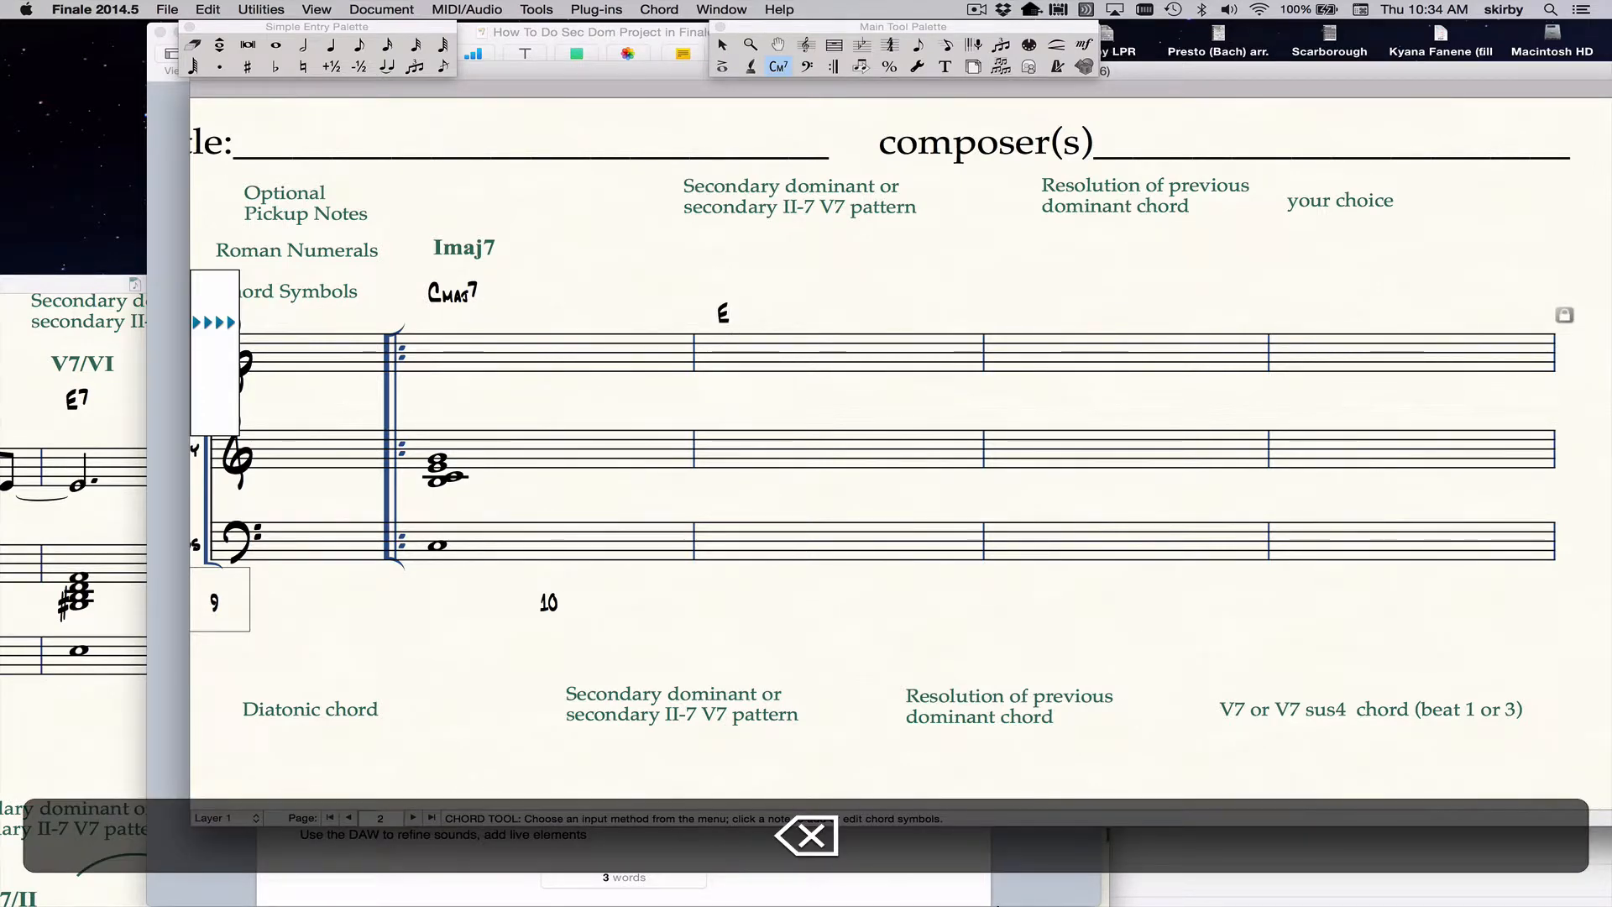
{"action": "type", "text": "7"}
{"action": "key", "text": "Return"}
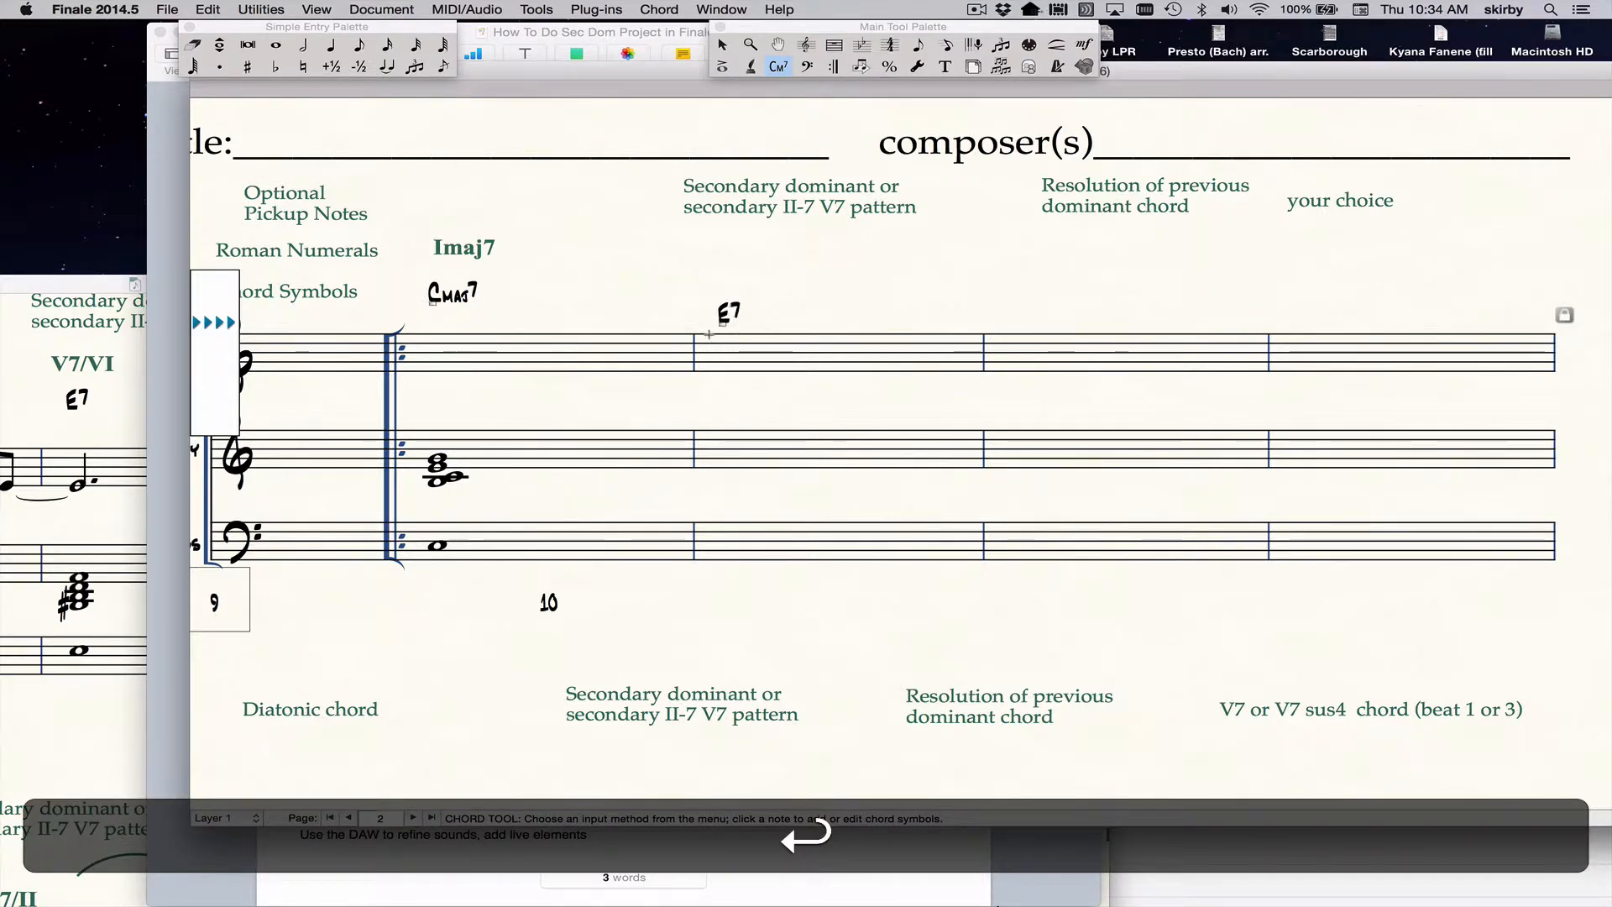
{"action": "left_click_drag", "start_coordinate": [724, 329], "coordinate": [721, 296]}
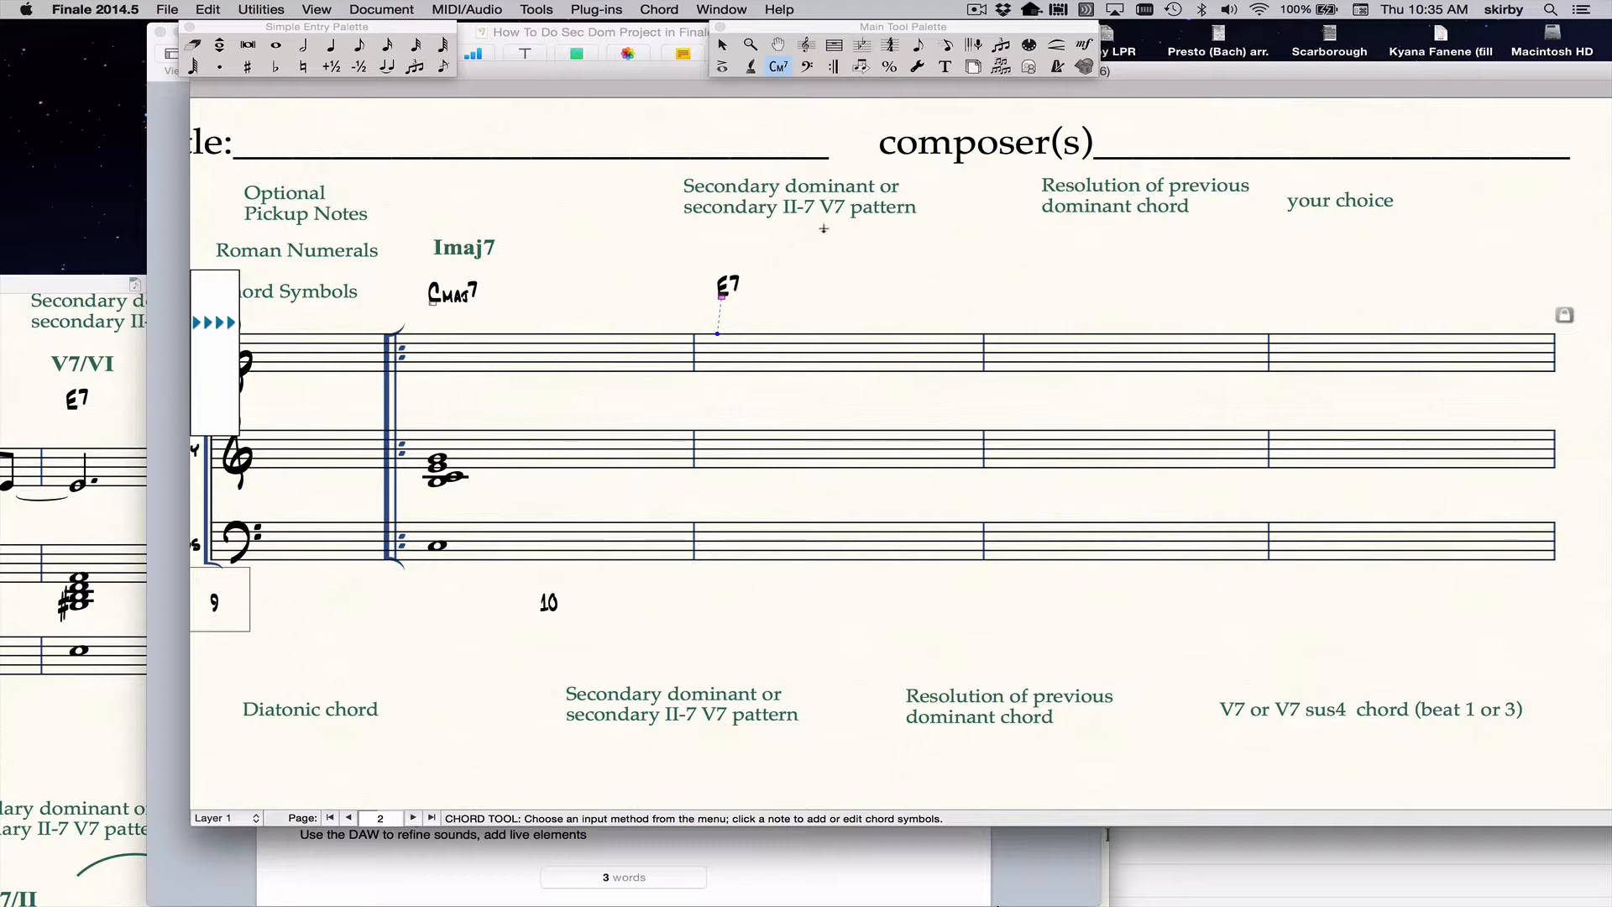
Enter the chord symbol A-7 above the third full measure and raise it level with E7.
{"action": "left_click", "coordinate": [1004, 330]}
{"action": "type", "text": "A-"}
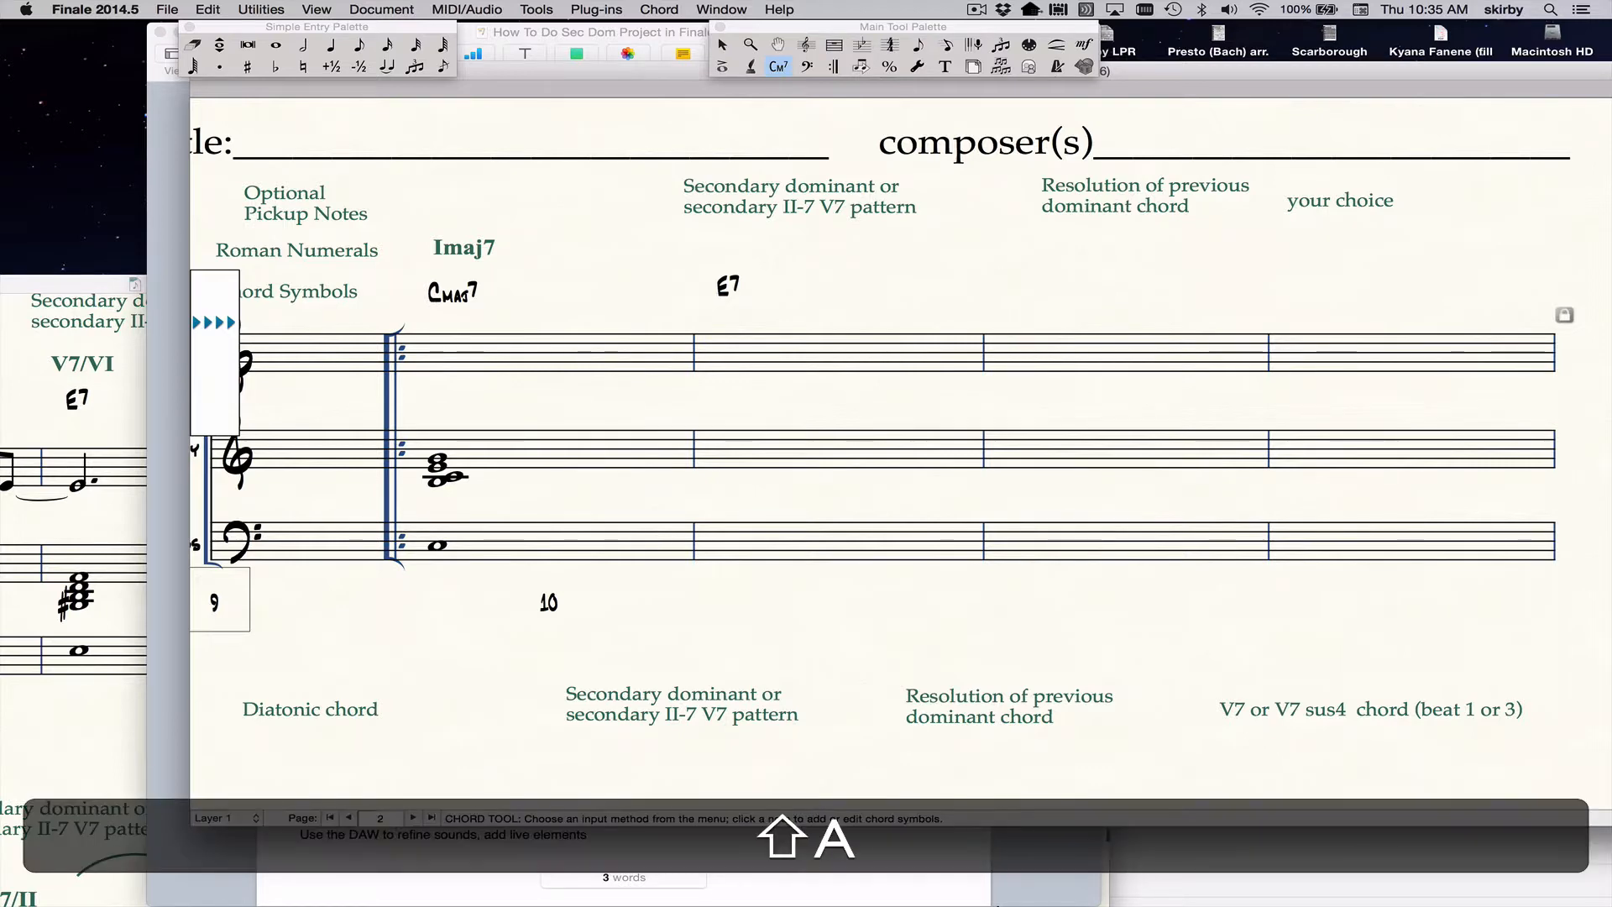
{"action": "type", "text": "7"}
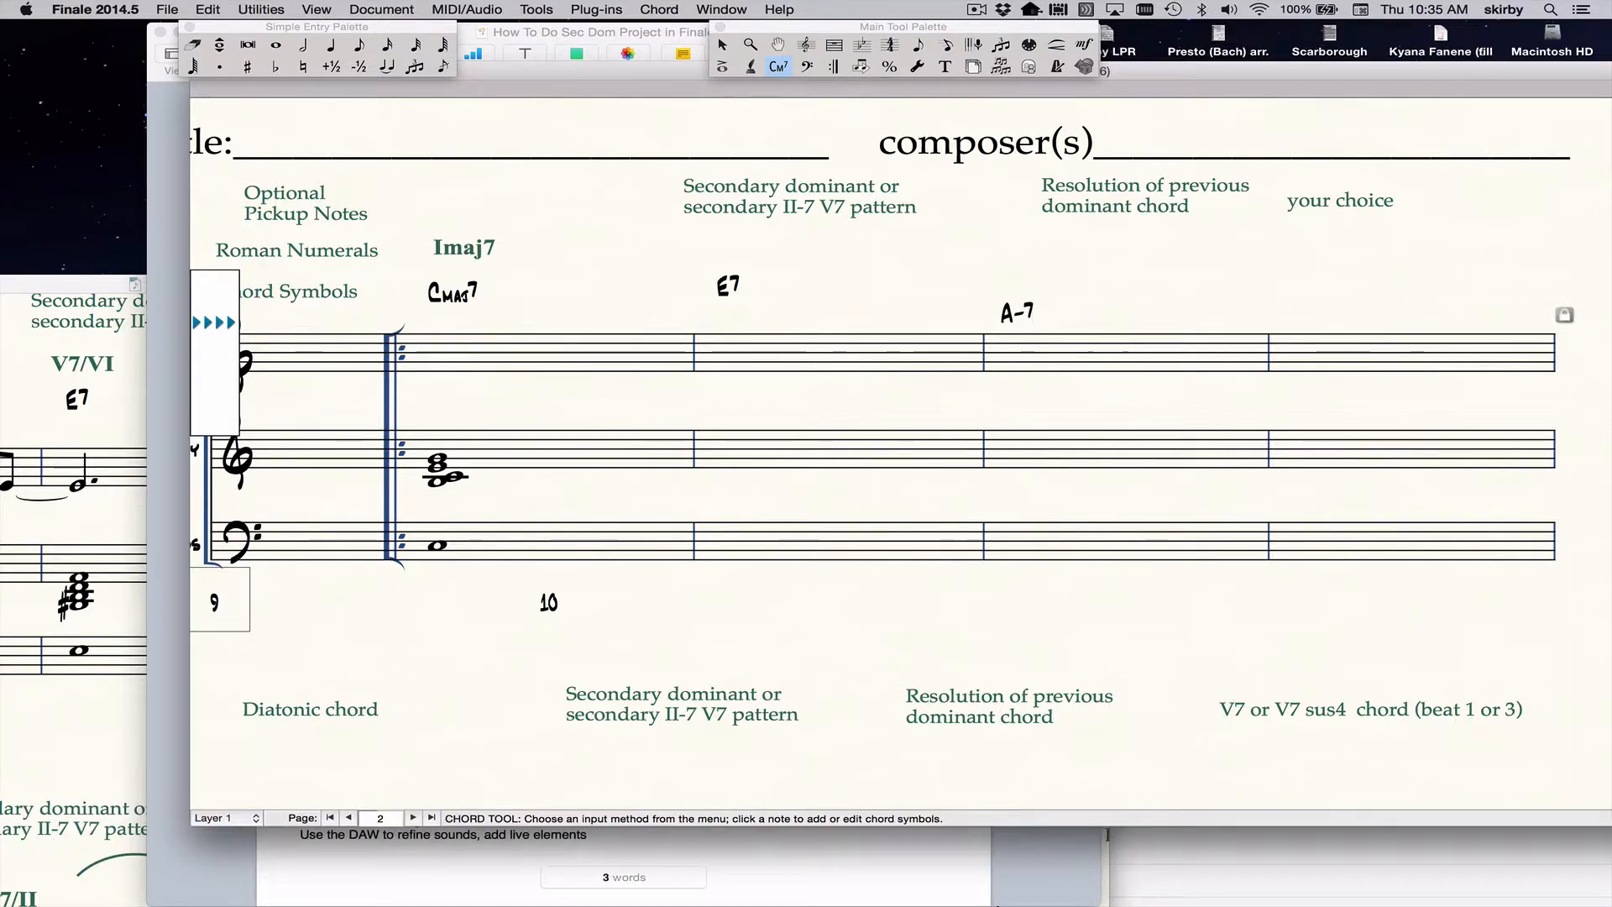
{"action": "key", "text": "Return"}
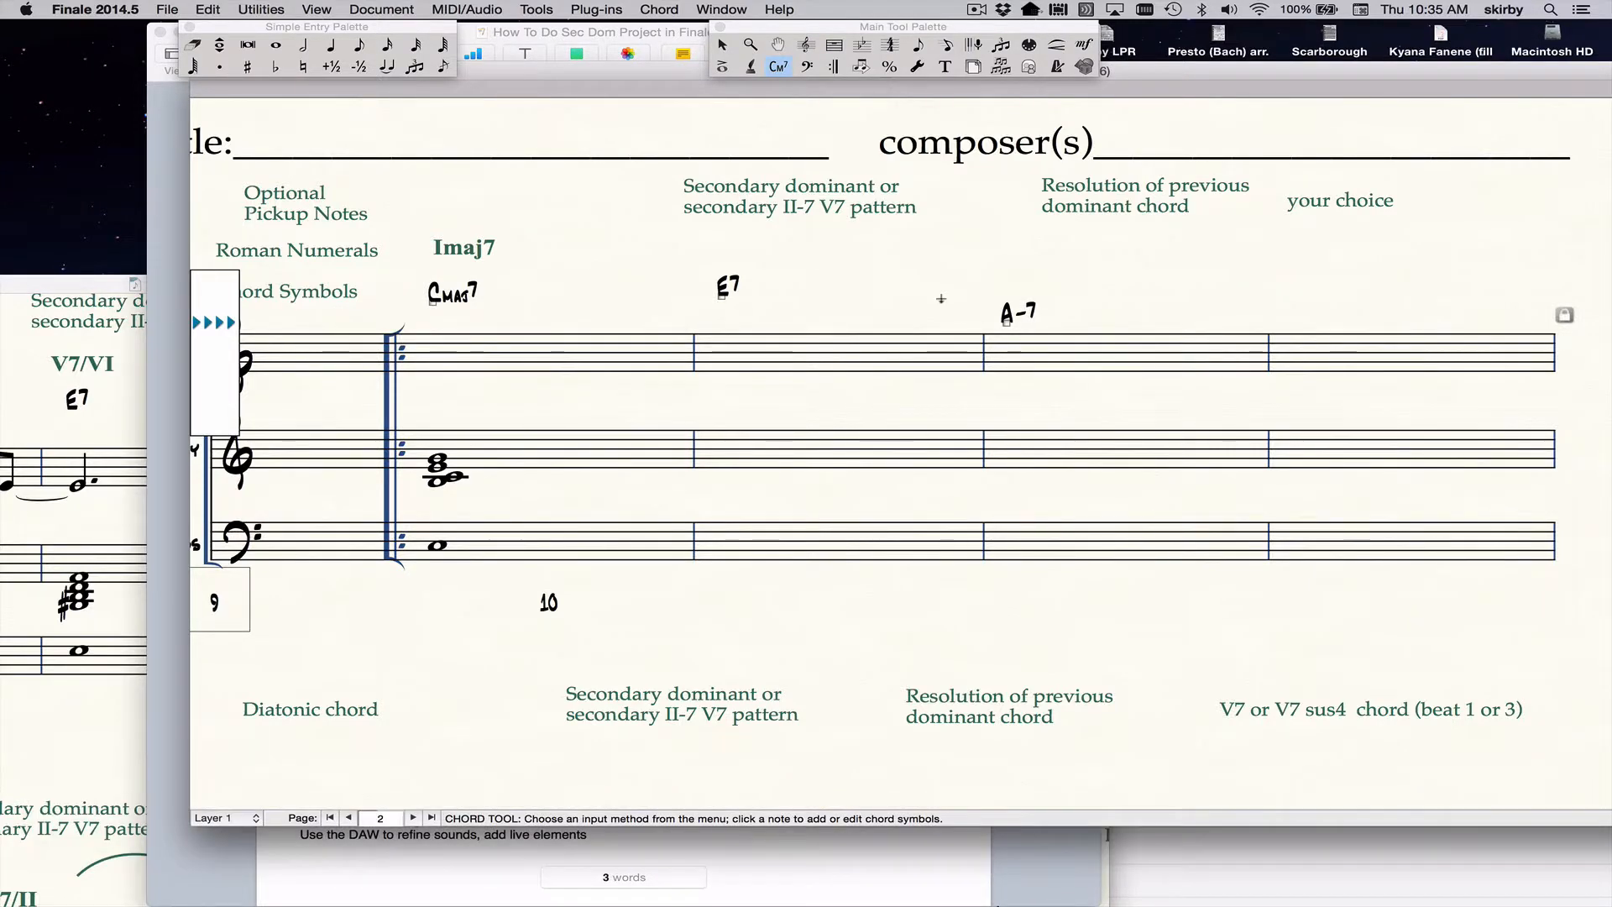
{"action": "left_click_drag", "start_coordinate": [1008, 322], "coordinate": [1008, 298]}
Enter the chord symbol Fmaj7 above the fourth full measure and raise it to the height of the other symbols.
{"action": "left_click", "coordinate": [1287, 333]}
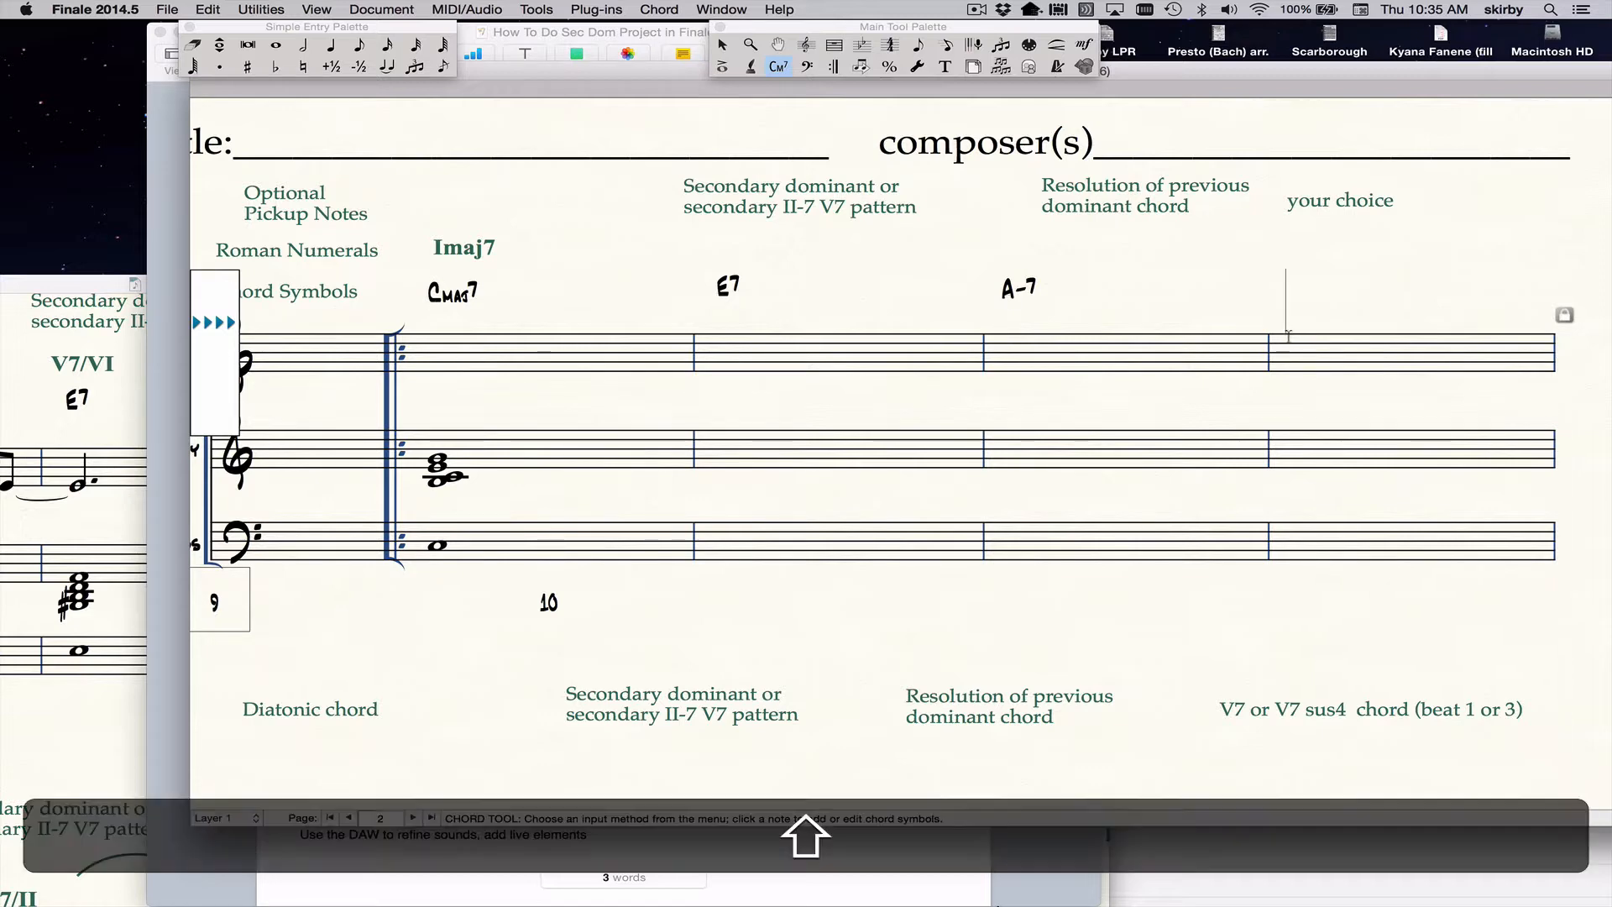
{"action": "type", "text": "Fmaj"}
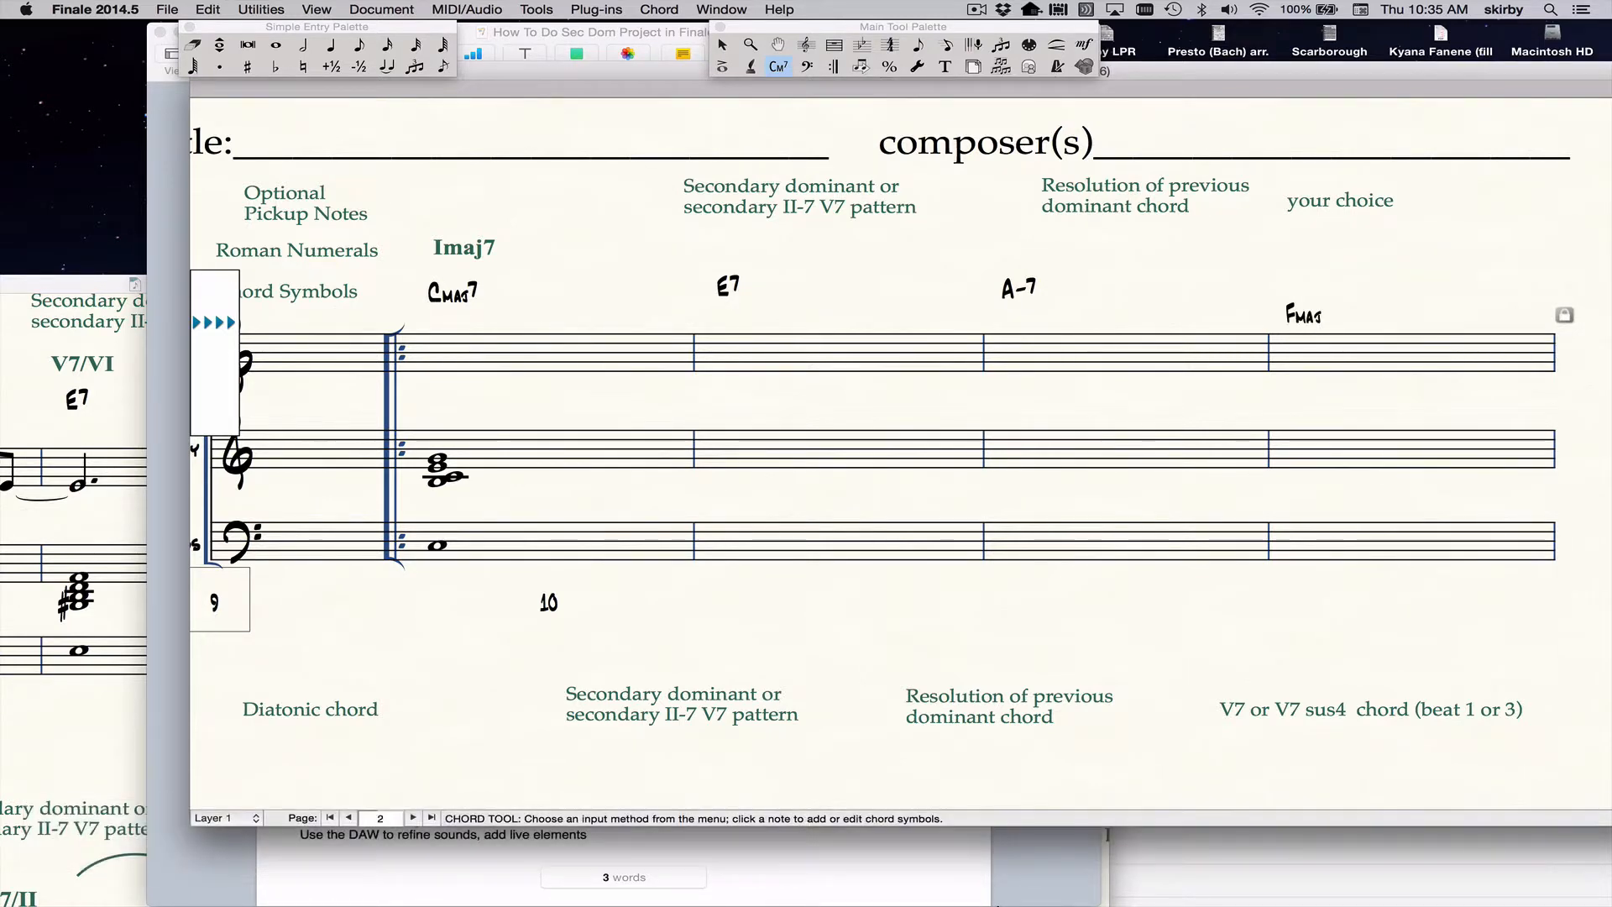
{"action": "type", "text": "j7"}
{"action": "key", "text": "Return"}
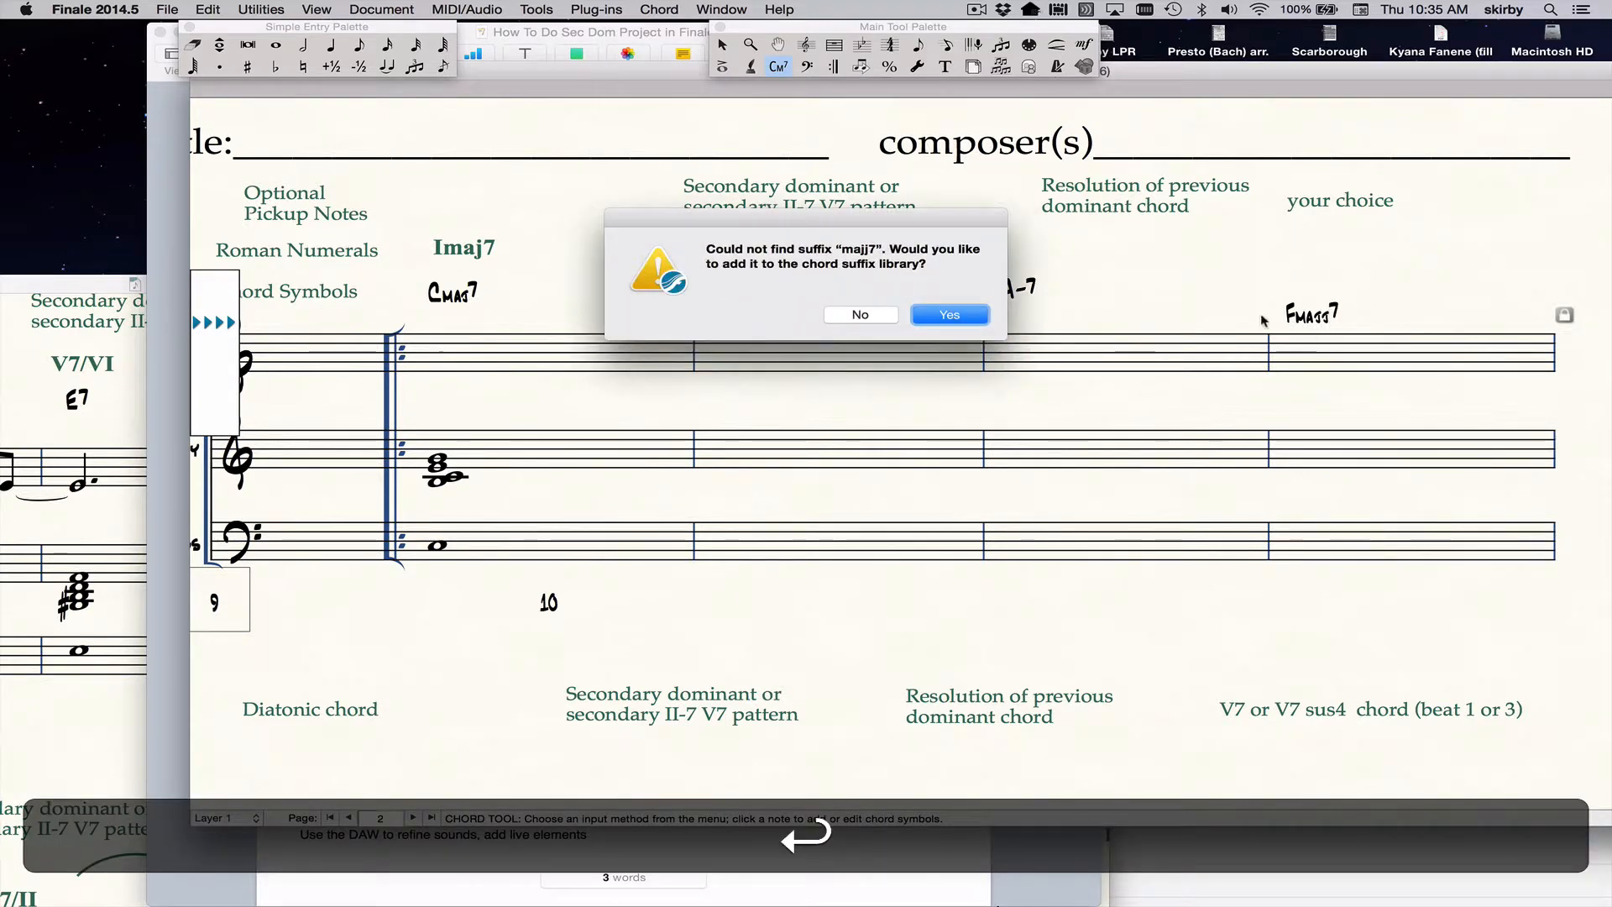
{"action": "left_click", "coordinate": [862, 314]}
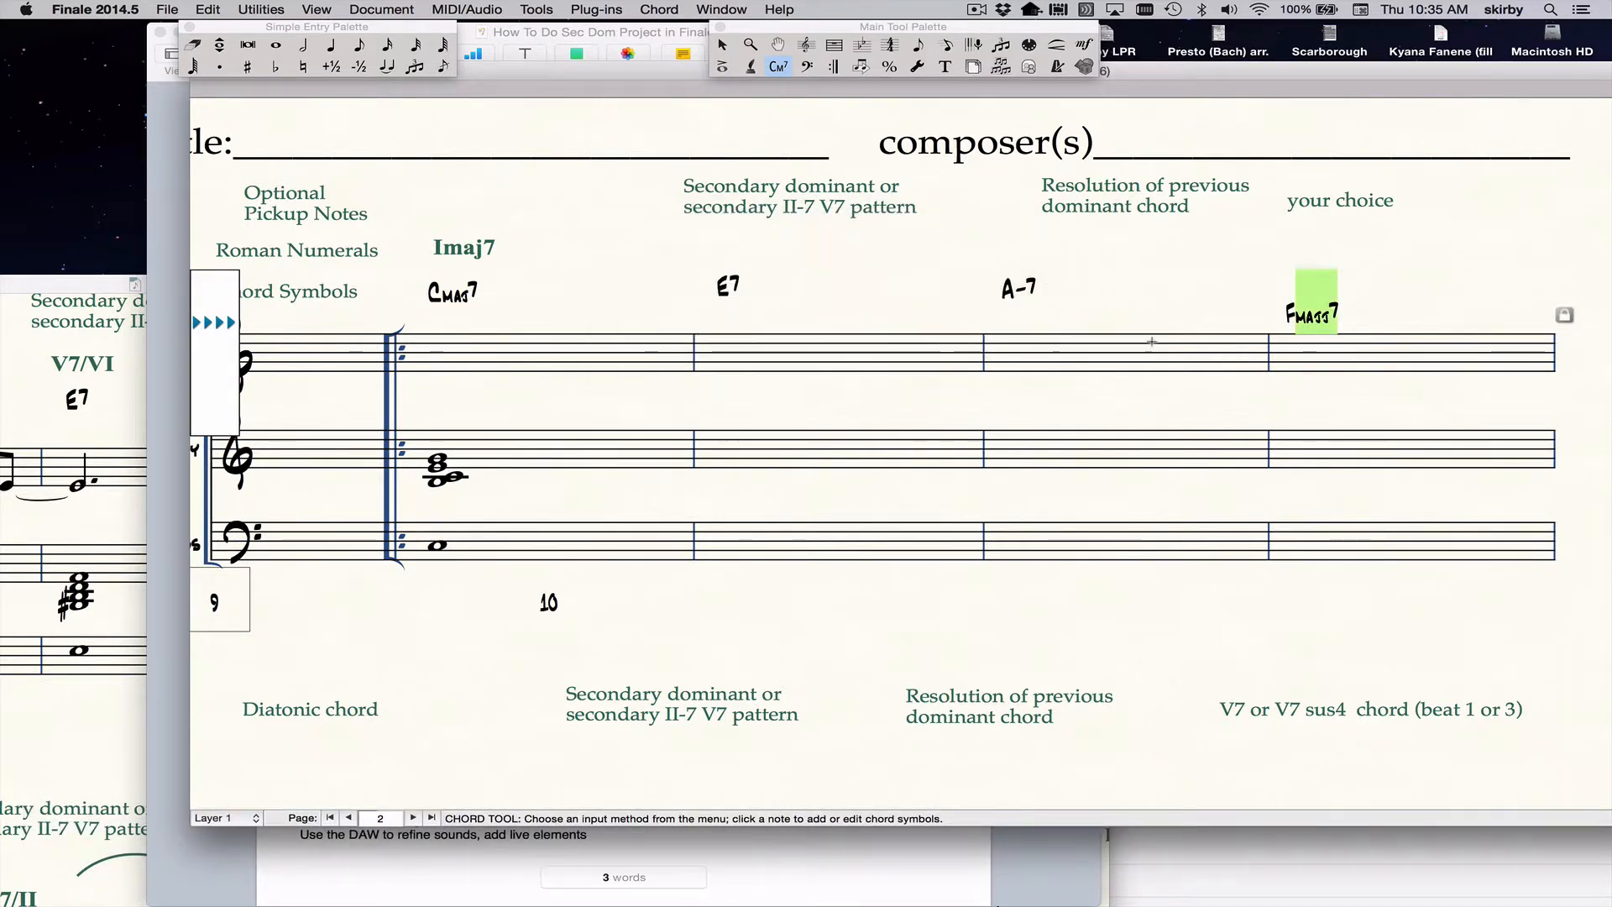
{"action": "type", "text": "Fma"}
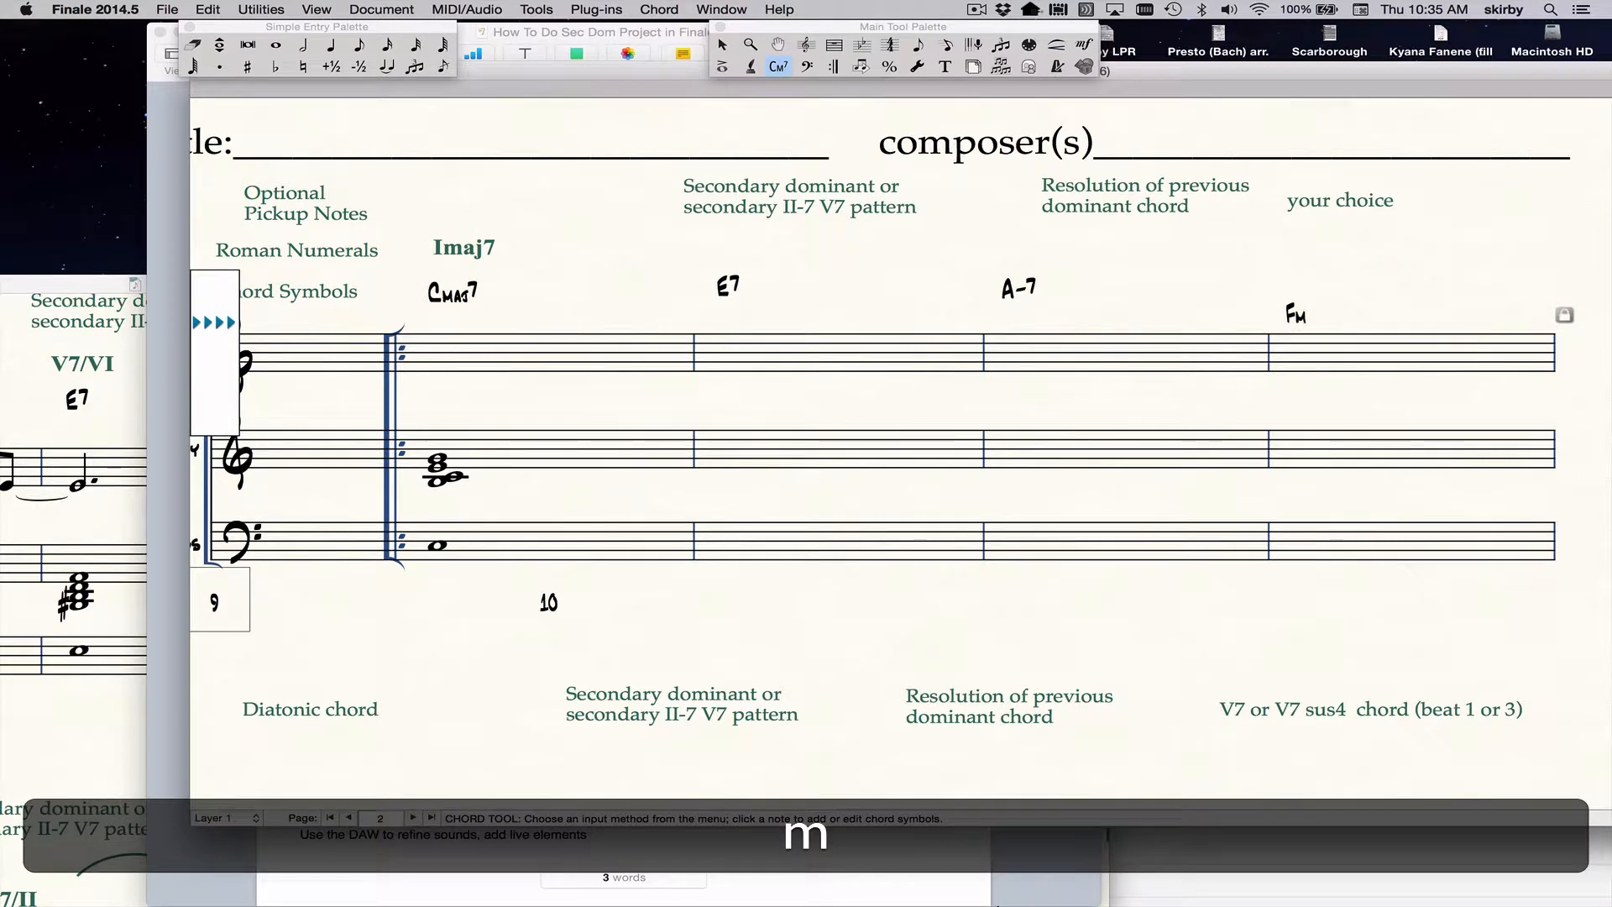
{"action": "type", "text": "j7"}
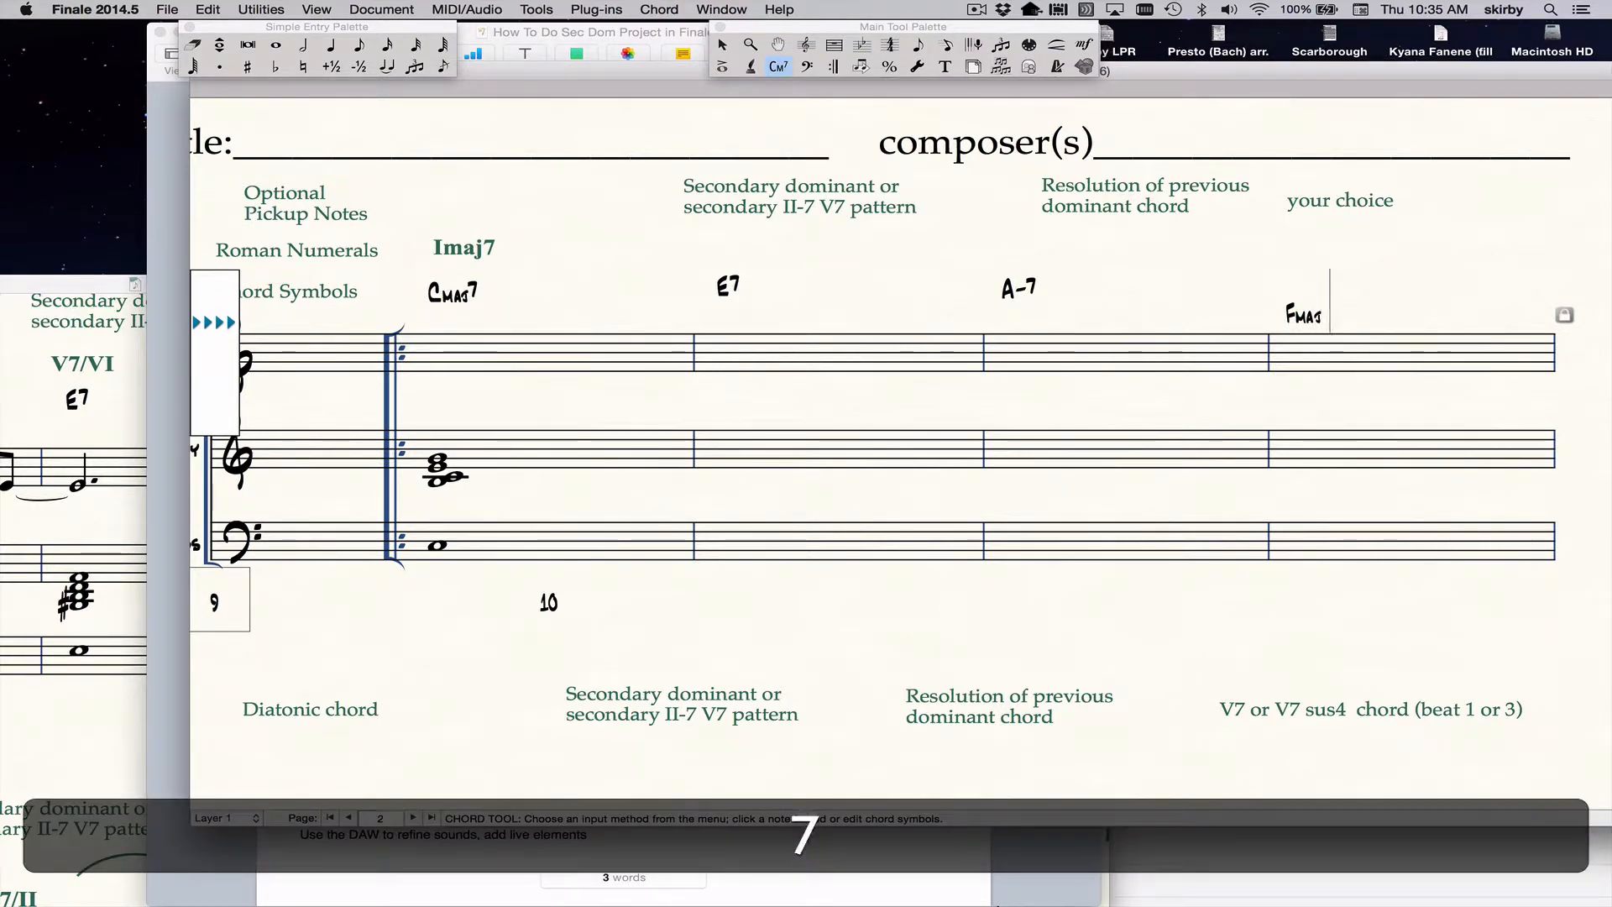
{"action": "key", "text": "Return"}
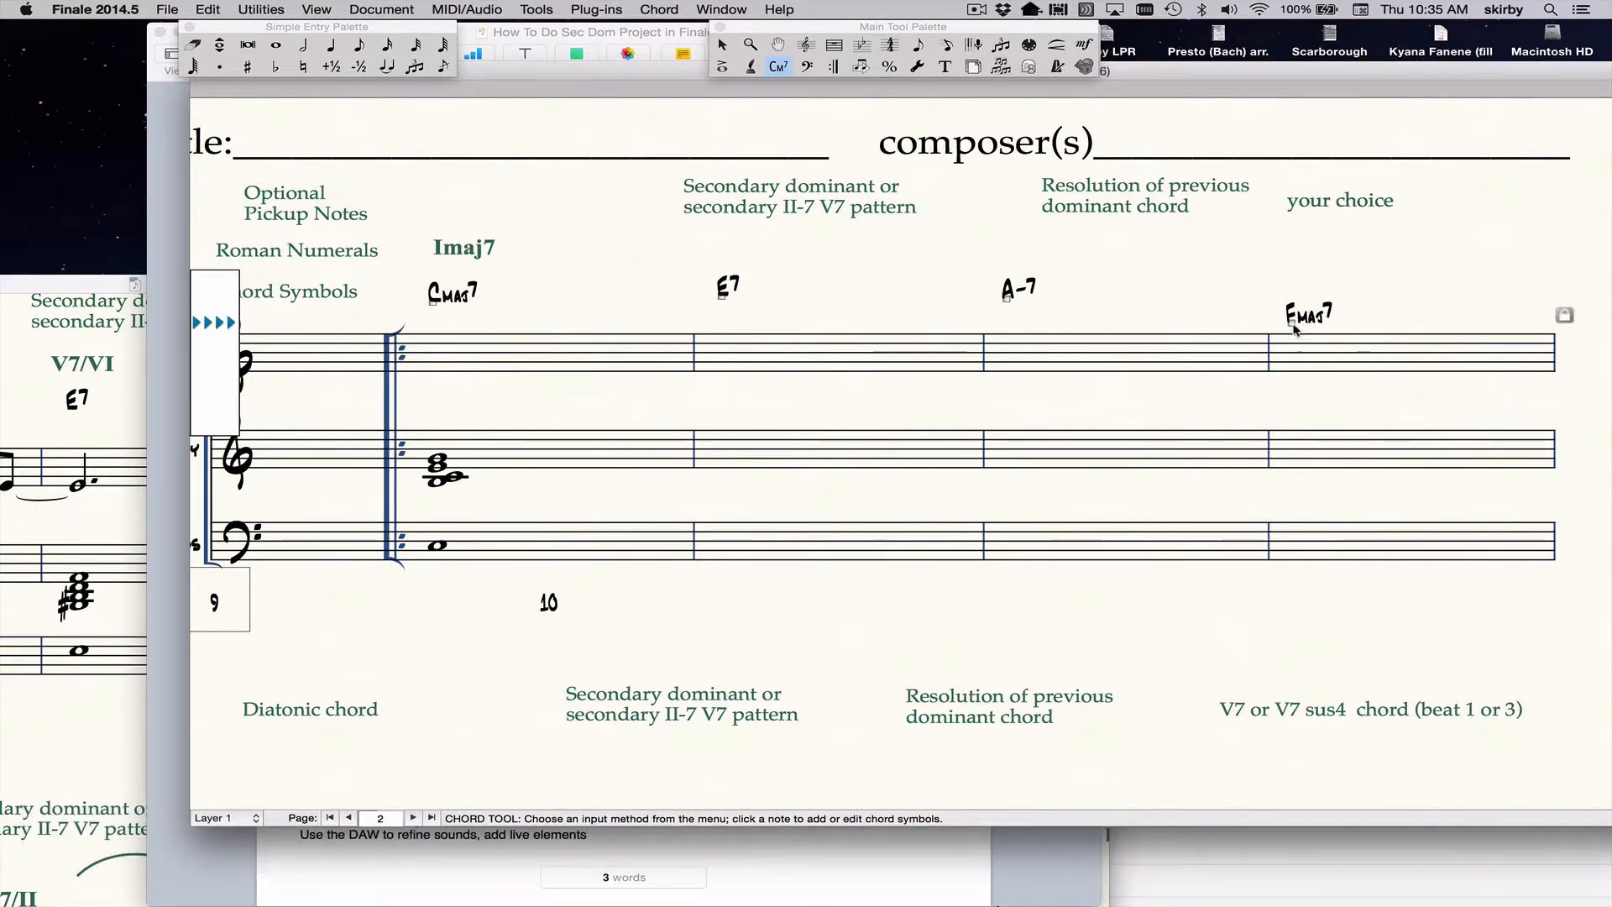
{"action": "left_click_drag", "start_coordinate": [1290, 324], "coordinate": [1290, 288]}
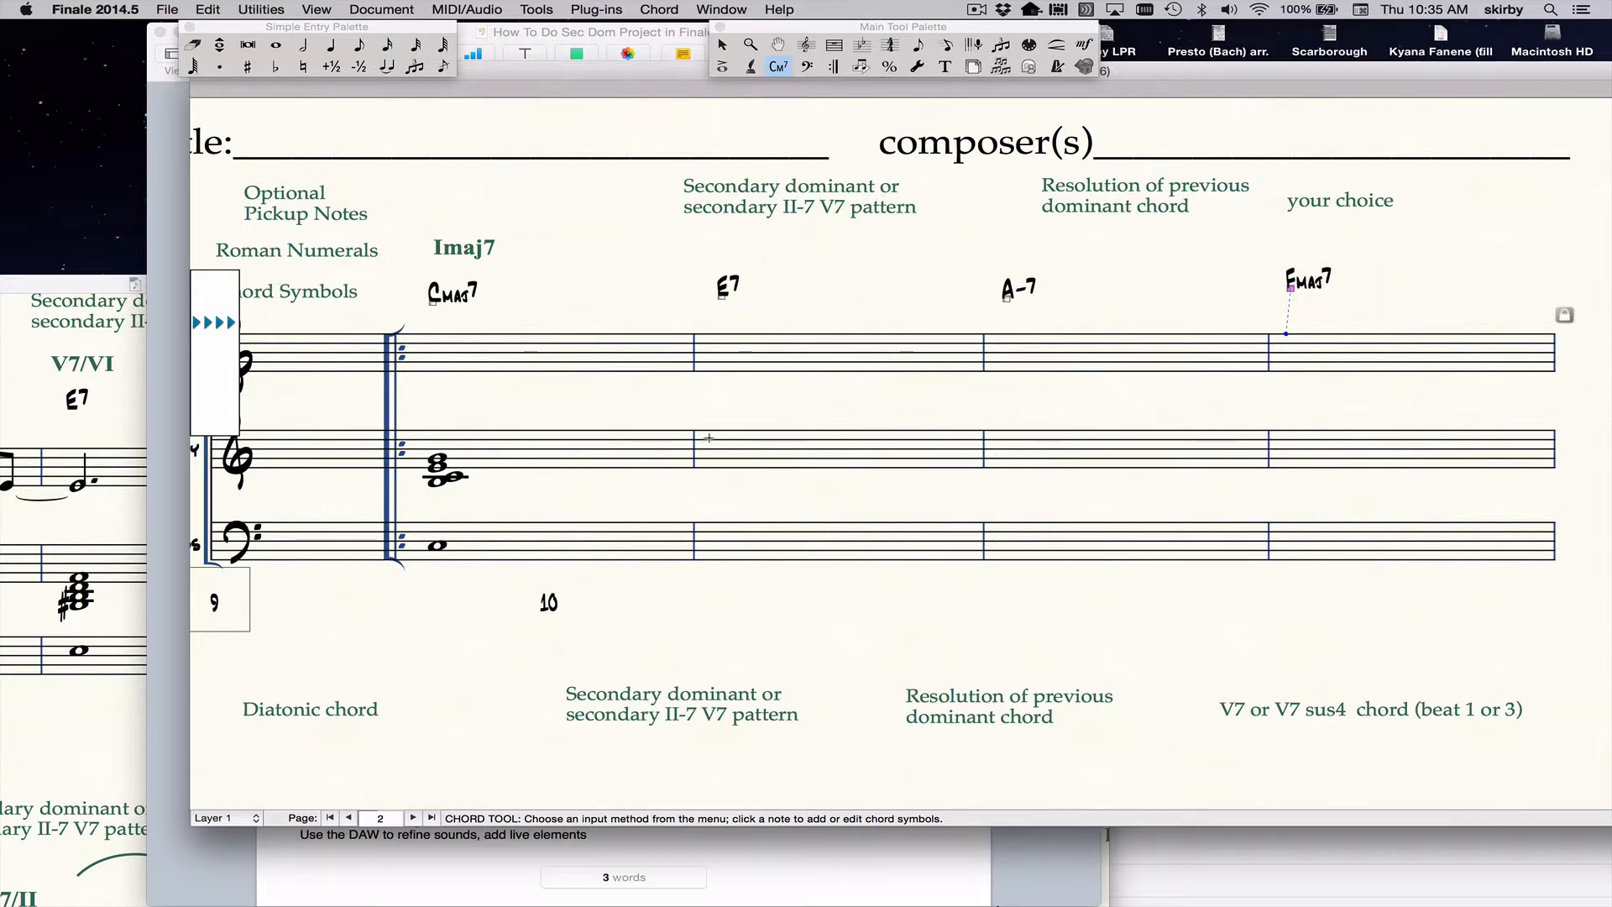
Enter the whole-note roots E, A and F on the bass staff under the E7, A-7 and Fmaj7 symbols.
{"action": "left_click", "coordinate": [276, 44]}
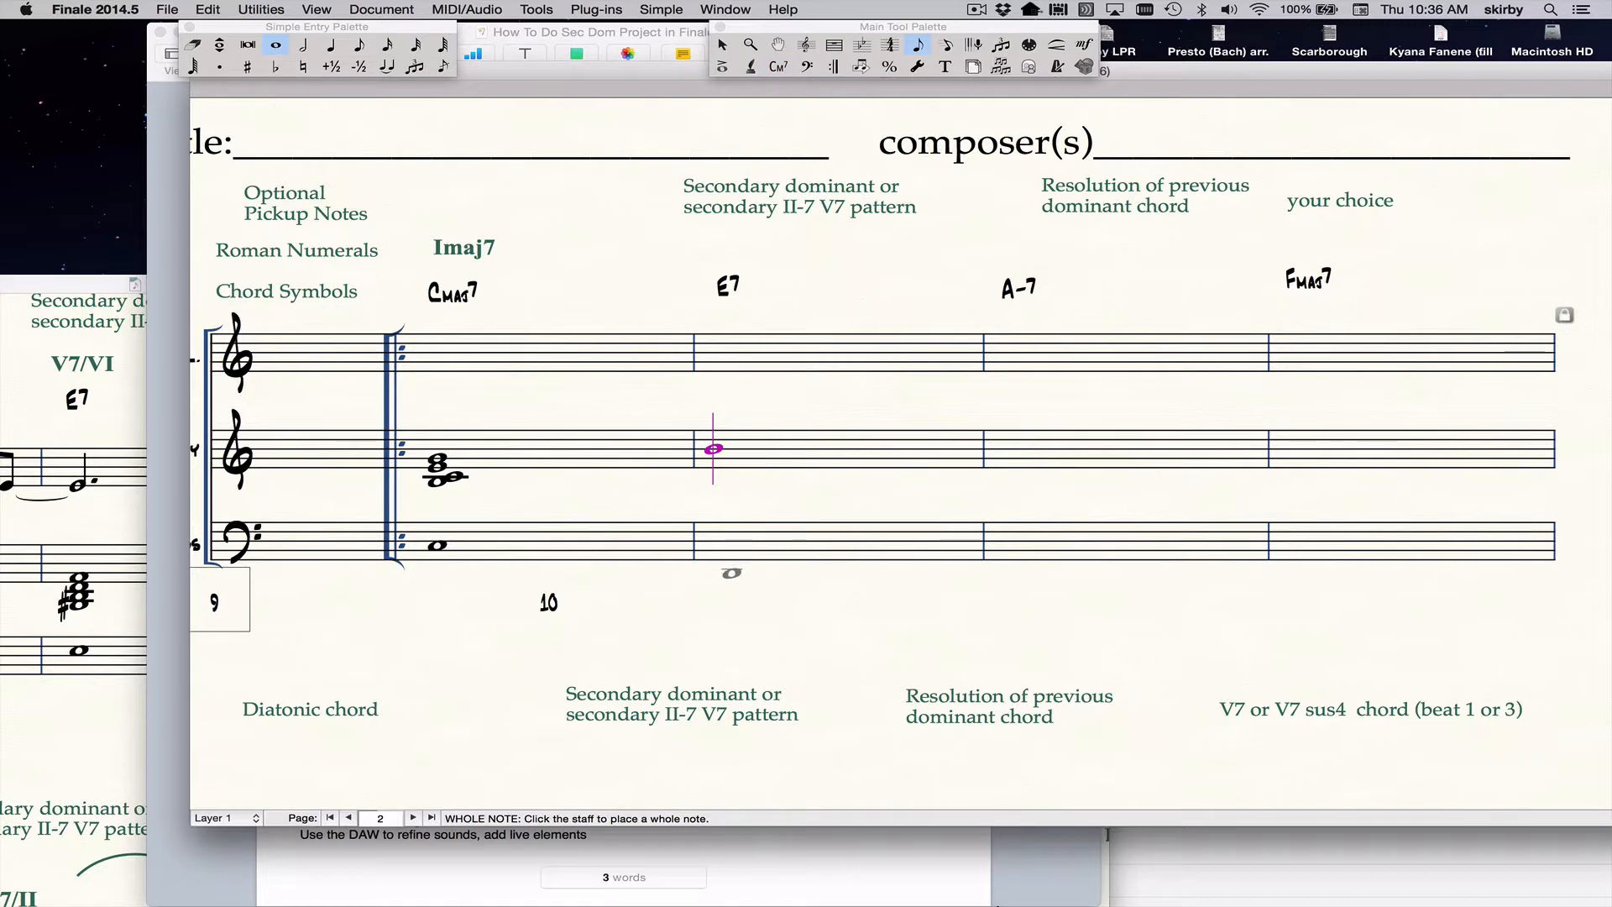
{"action": "left_click", "coordinate": [729, 570]}
{"action": "left_click", "coordinate": [1011, 555]}
{"action": "left_click", "coordinate": [1296, 563]}
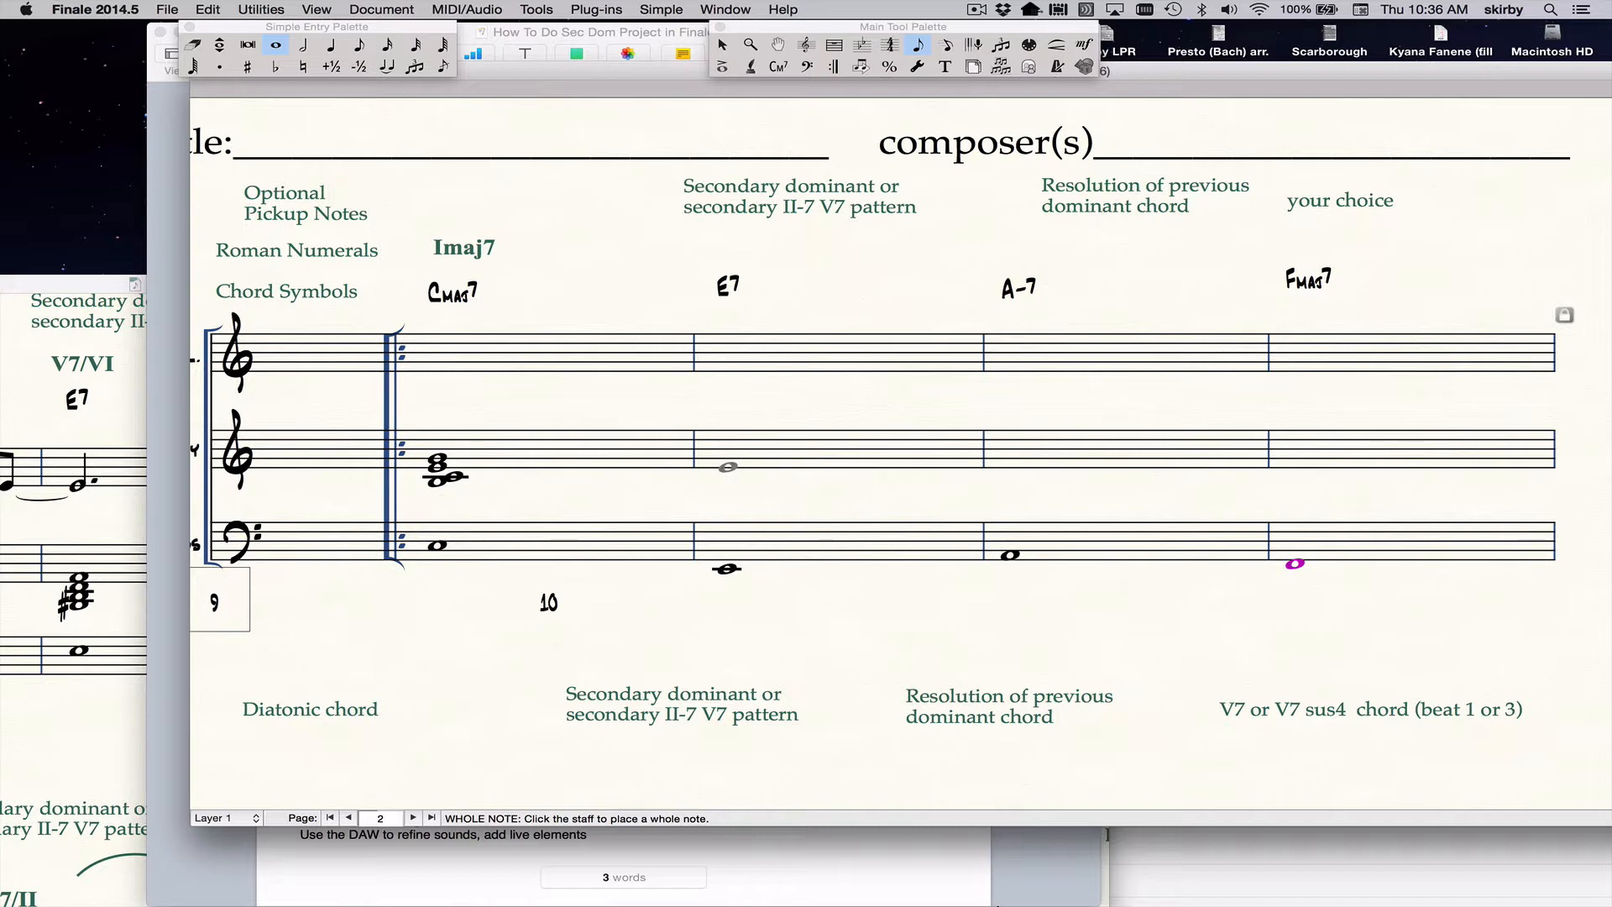
Build a whole-note chord E, G, B, D on the Harmony staff under E7 by stacking thirds above E.
{"action": "left_click", "coordinate": [728, 467]}
{"action": "left_click", "coordinate": [728, 467]}
{"action": "key", "text": "F3"}
{"action": "key", "text": "F3"}
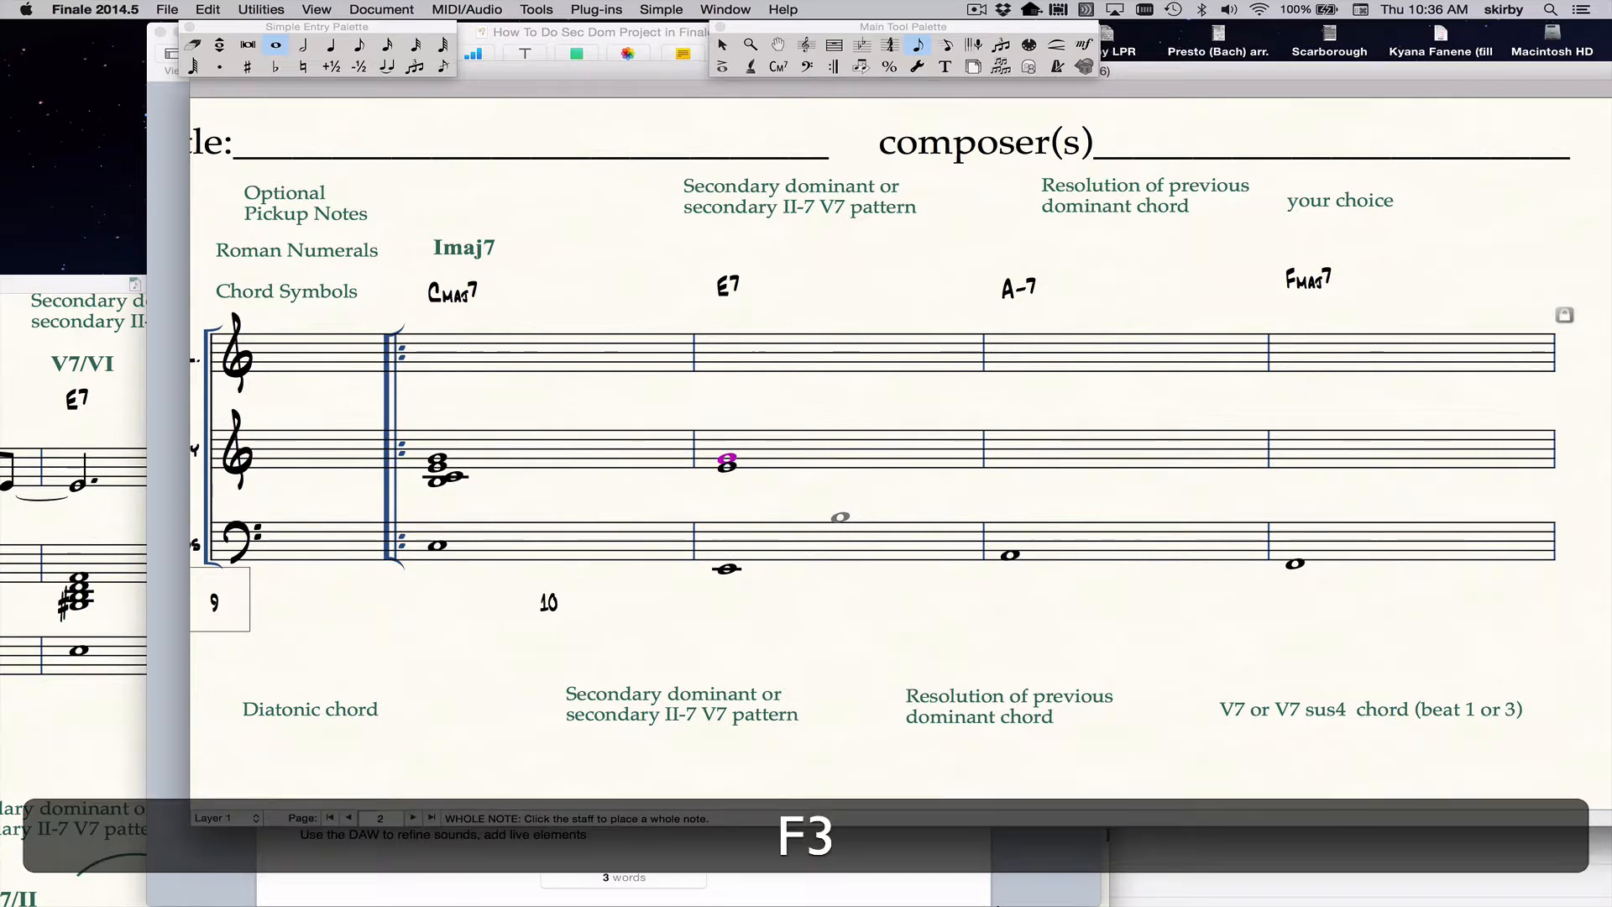
{"action": "key", "text": "F3"}
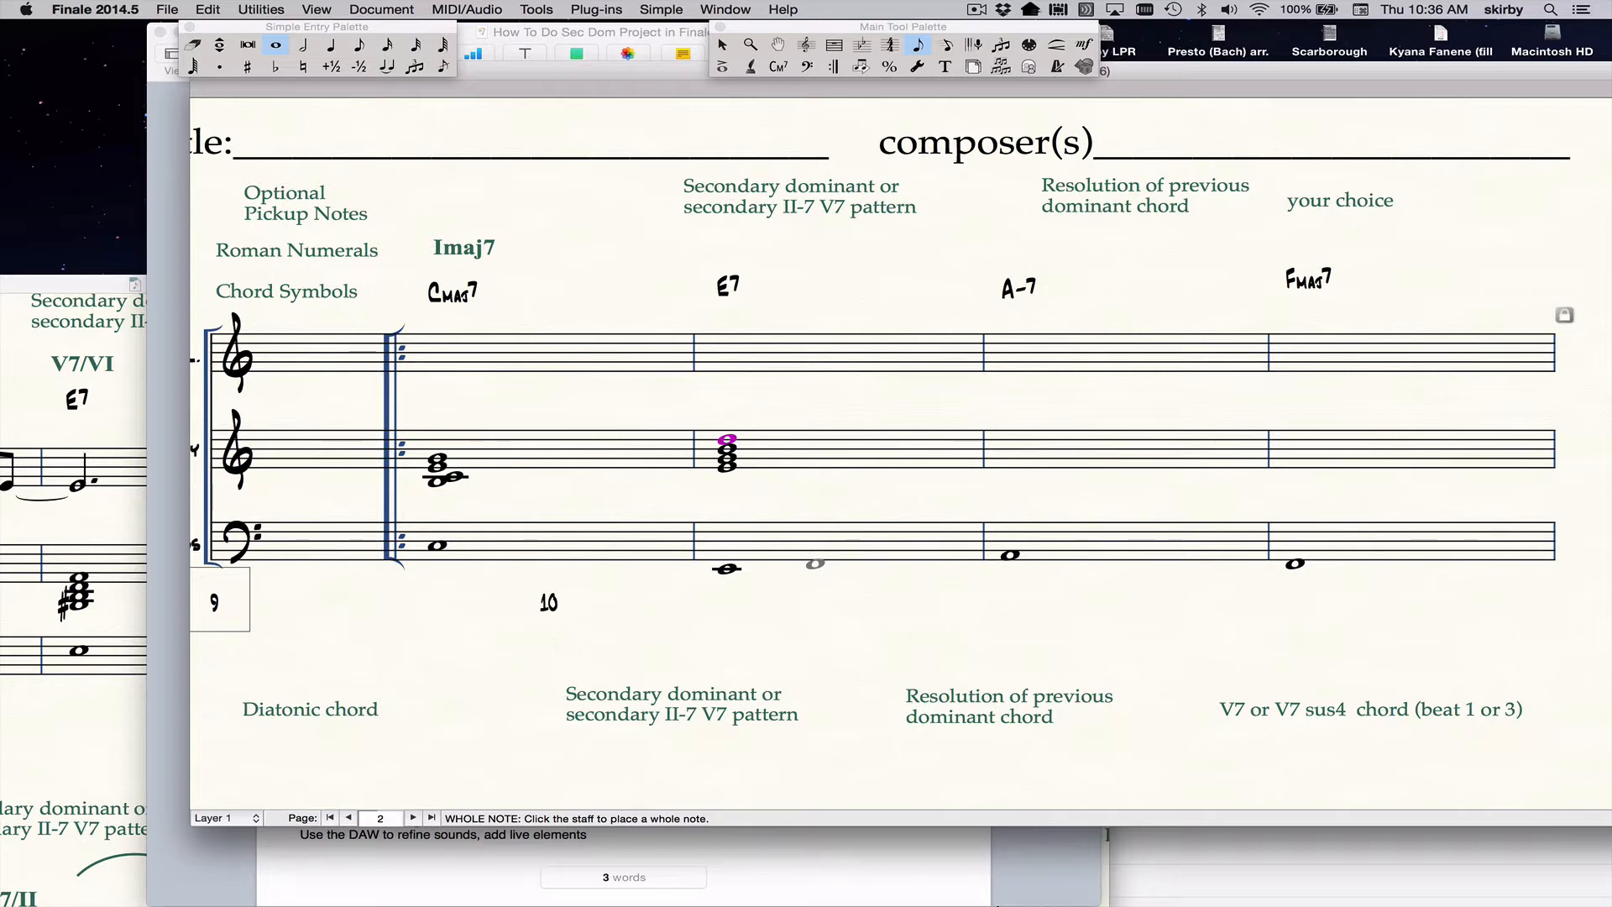
Raise the G in the Harmony staff's E7 chord to G sharp.
{"action": "key", "text": "cmd+Down"}
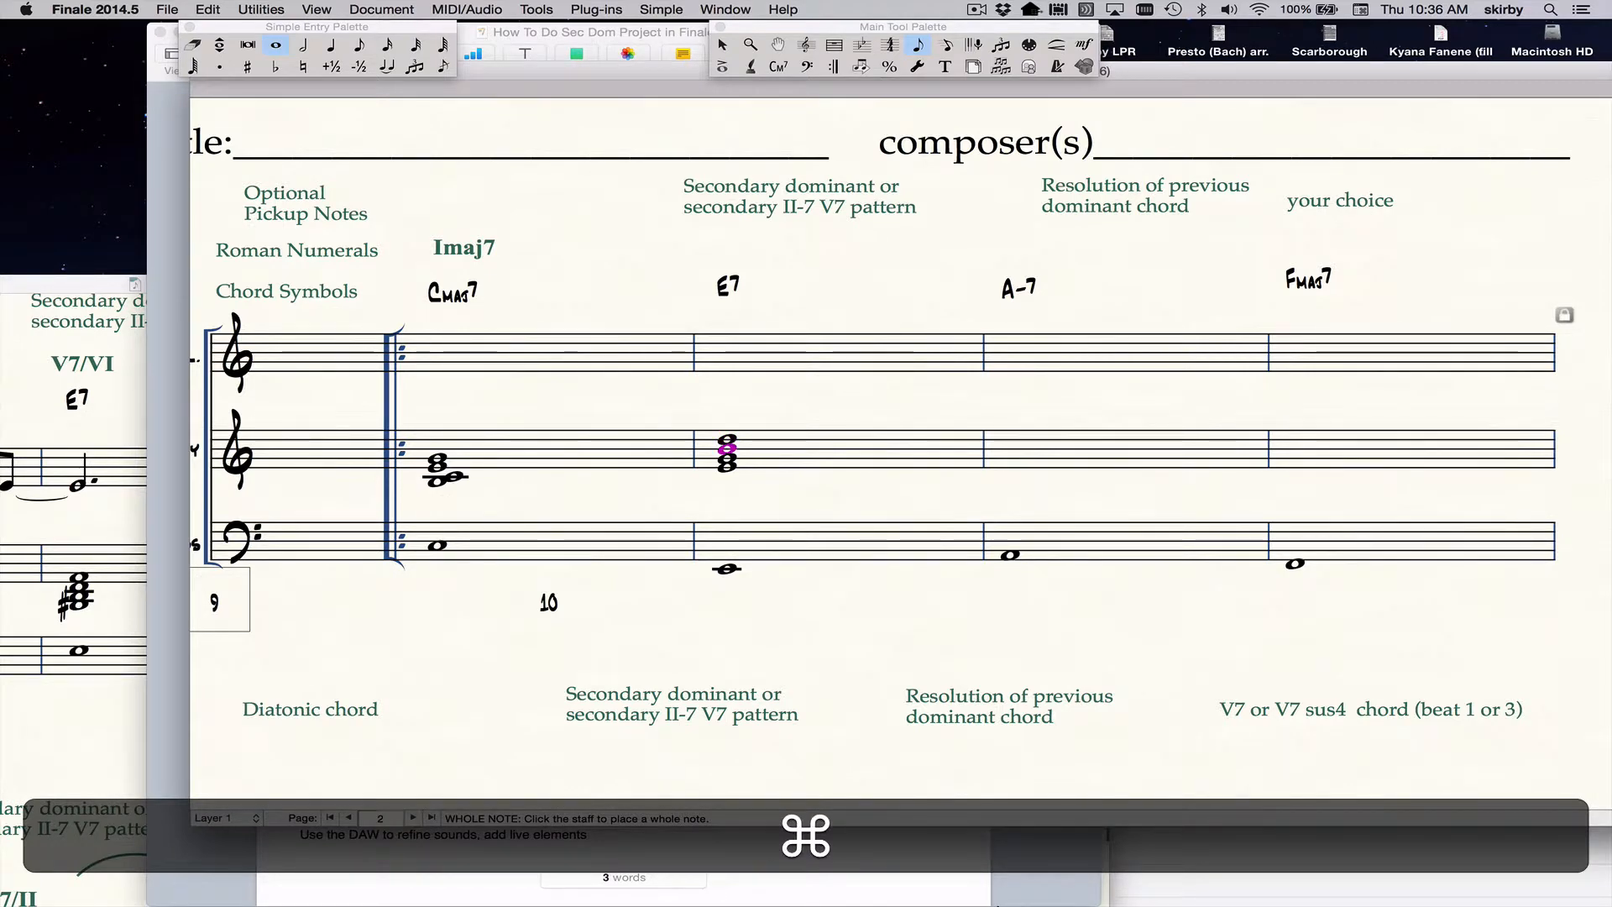
{"action": "key", "text": "super+Down"}
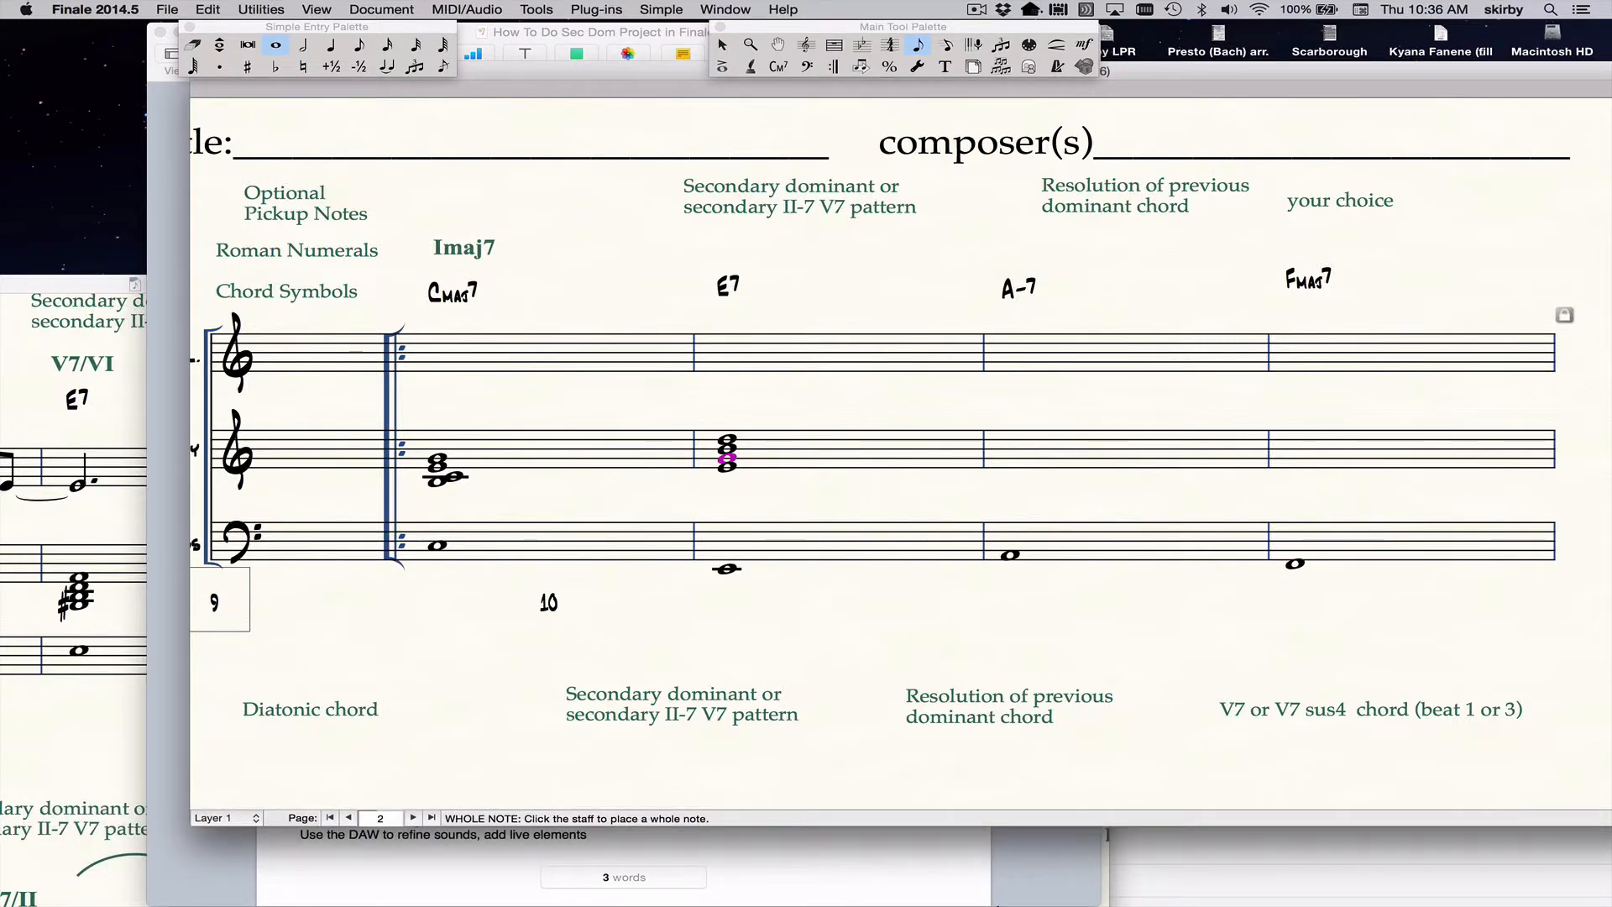
{"action": "key", "text": "equal"}
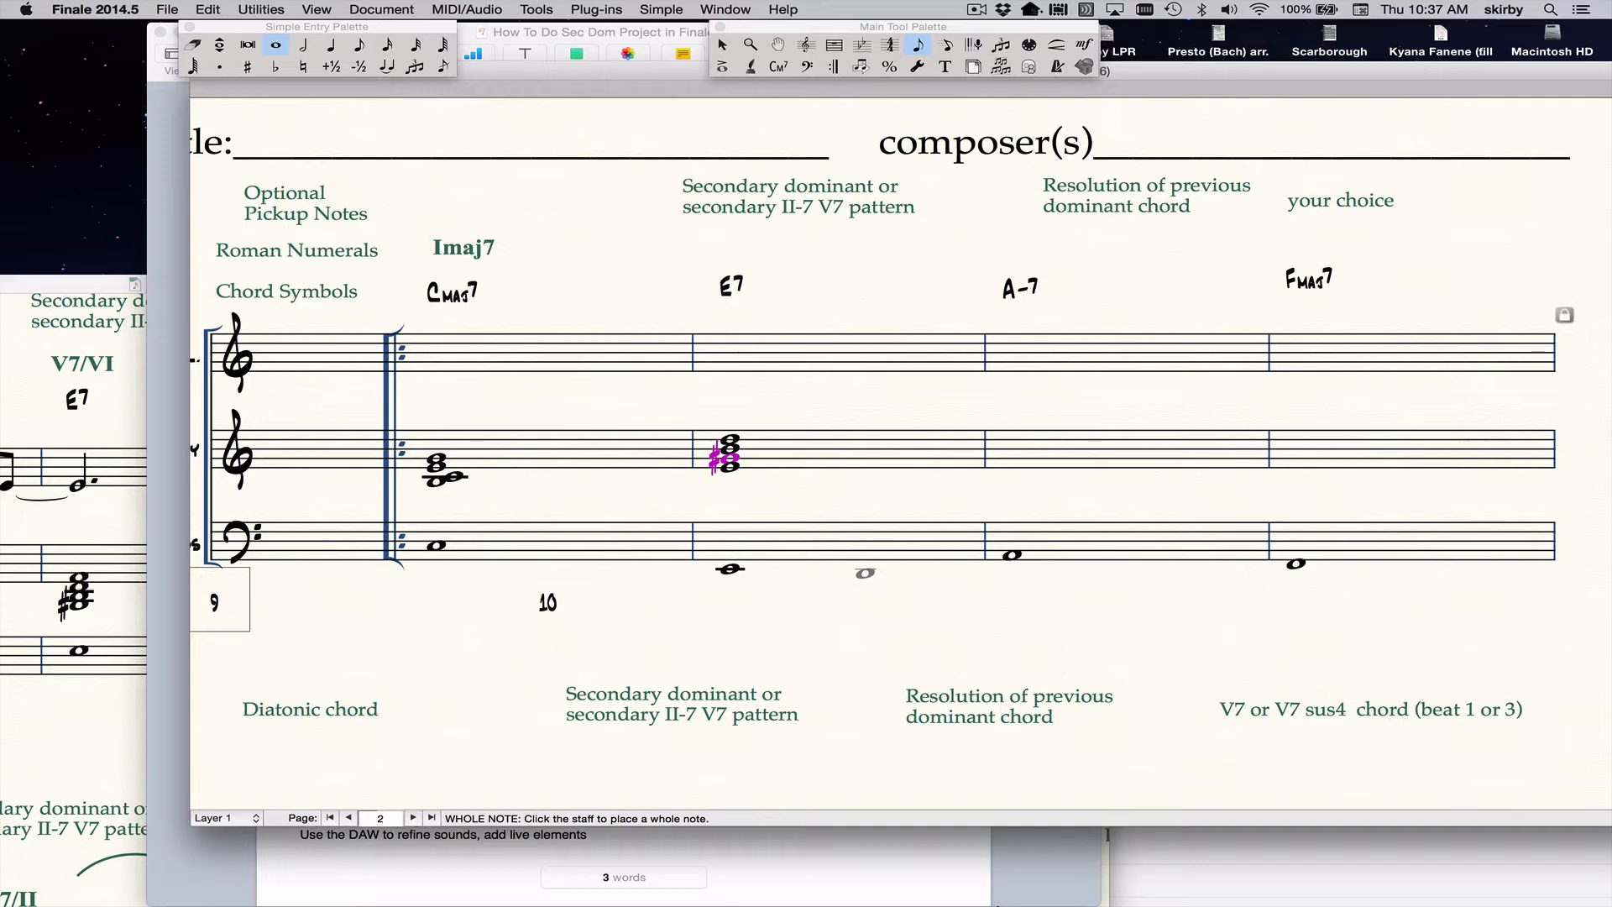
Invert the E7 chord on the Harmony staff by lowering its top notes, D and B, an octave each.
{"action": "key", "text": "super+Up"}
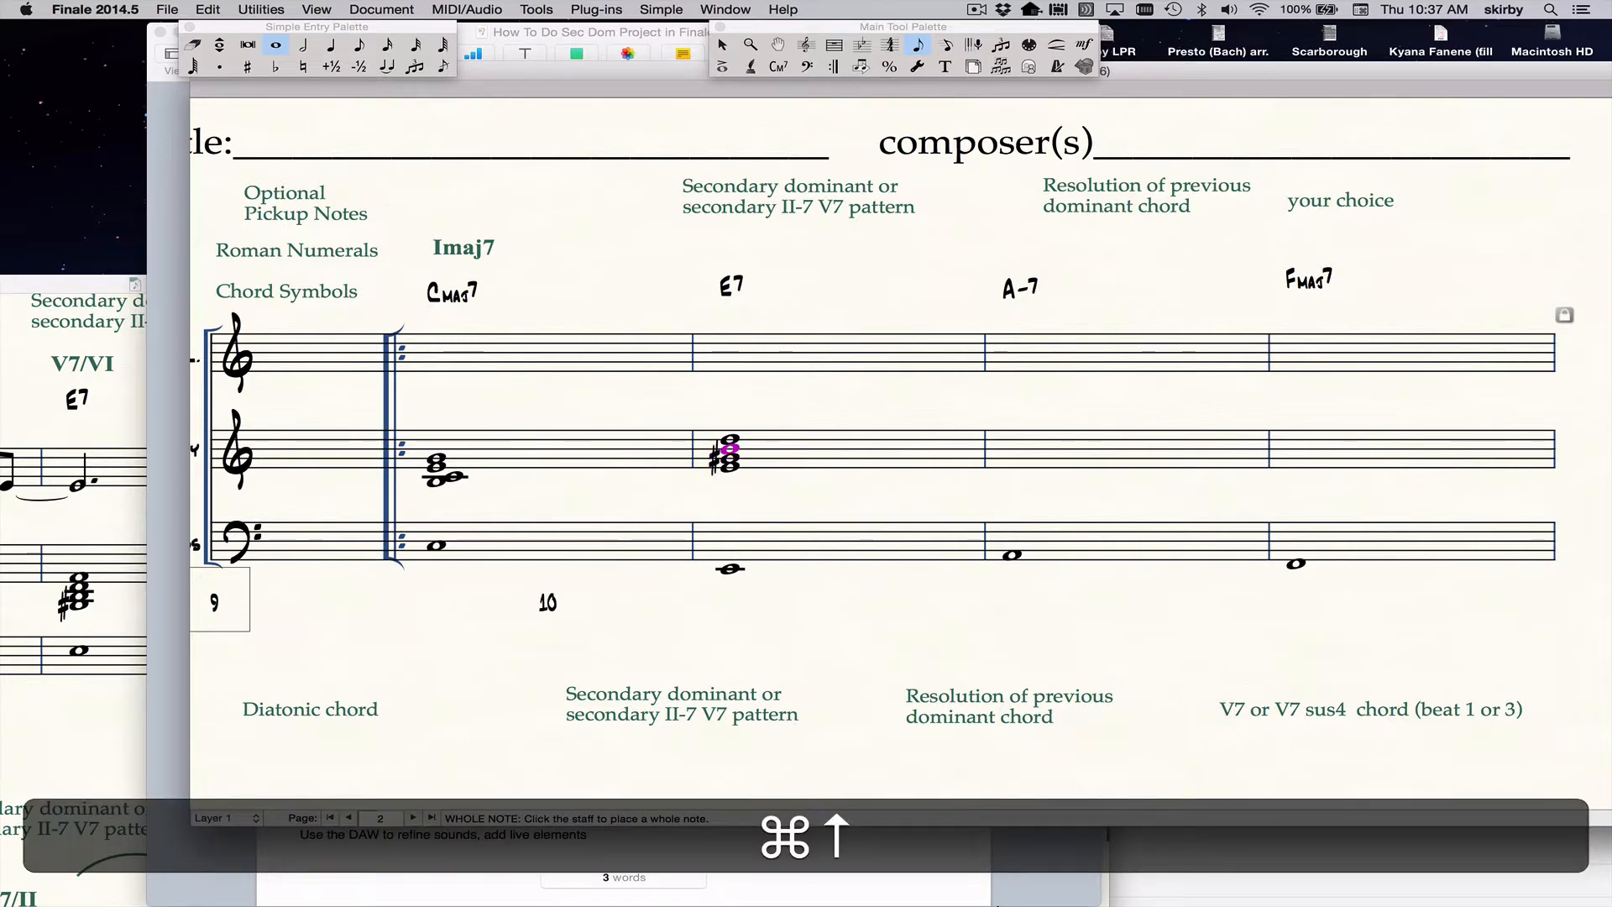
{"action": "key", "text": "super+Down"}
{"action": "key", "text": "super+Down"}
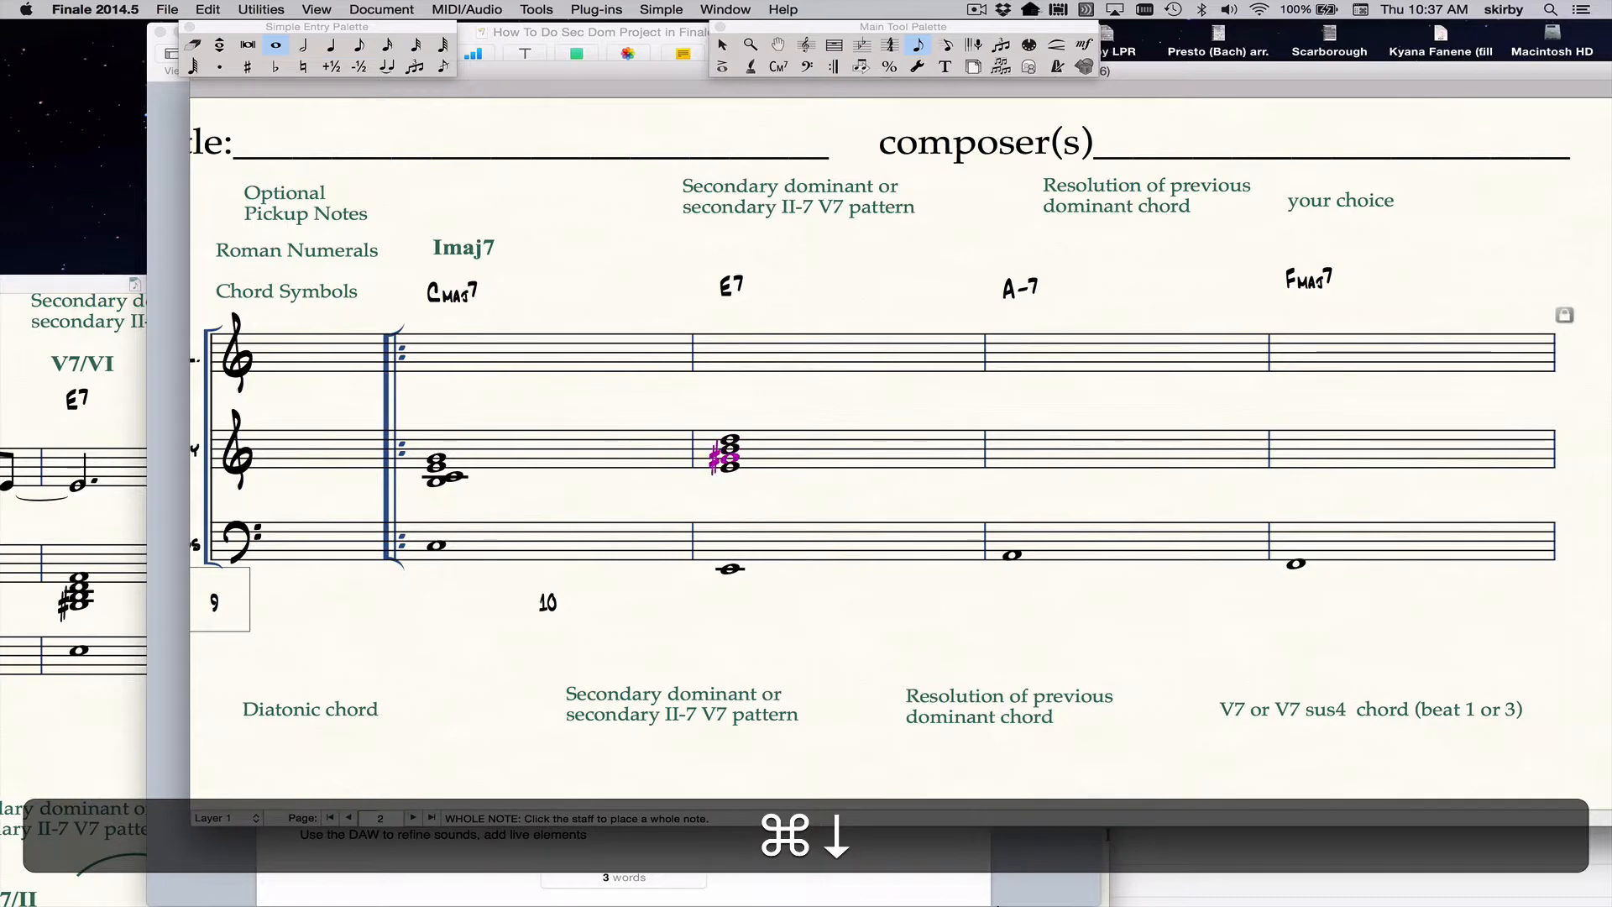
{"action": "key", "text": "super+Down"}
{"action": "key", "text": "super+Up"}
{"action": "key", "text": "super+Up"}
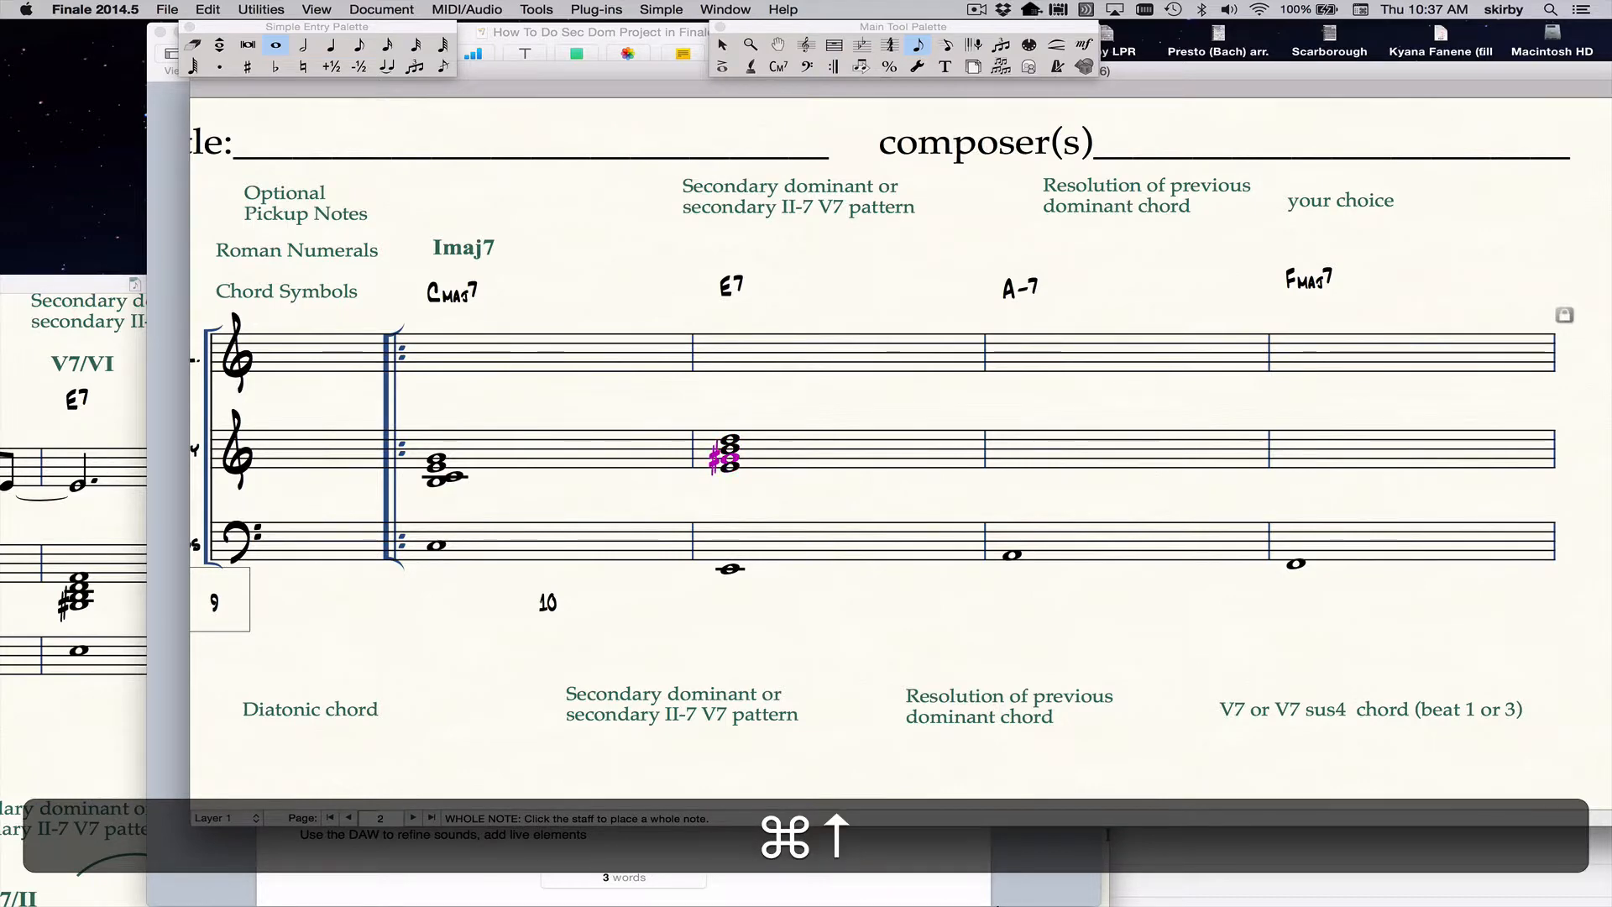
{"action": "key", "text": "super+Up"}
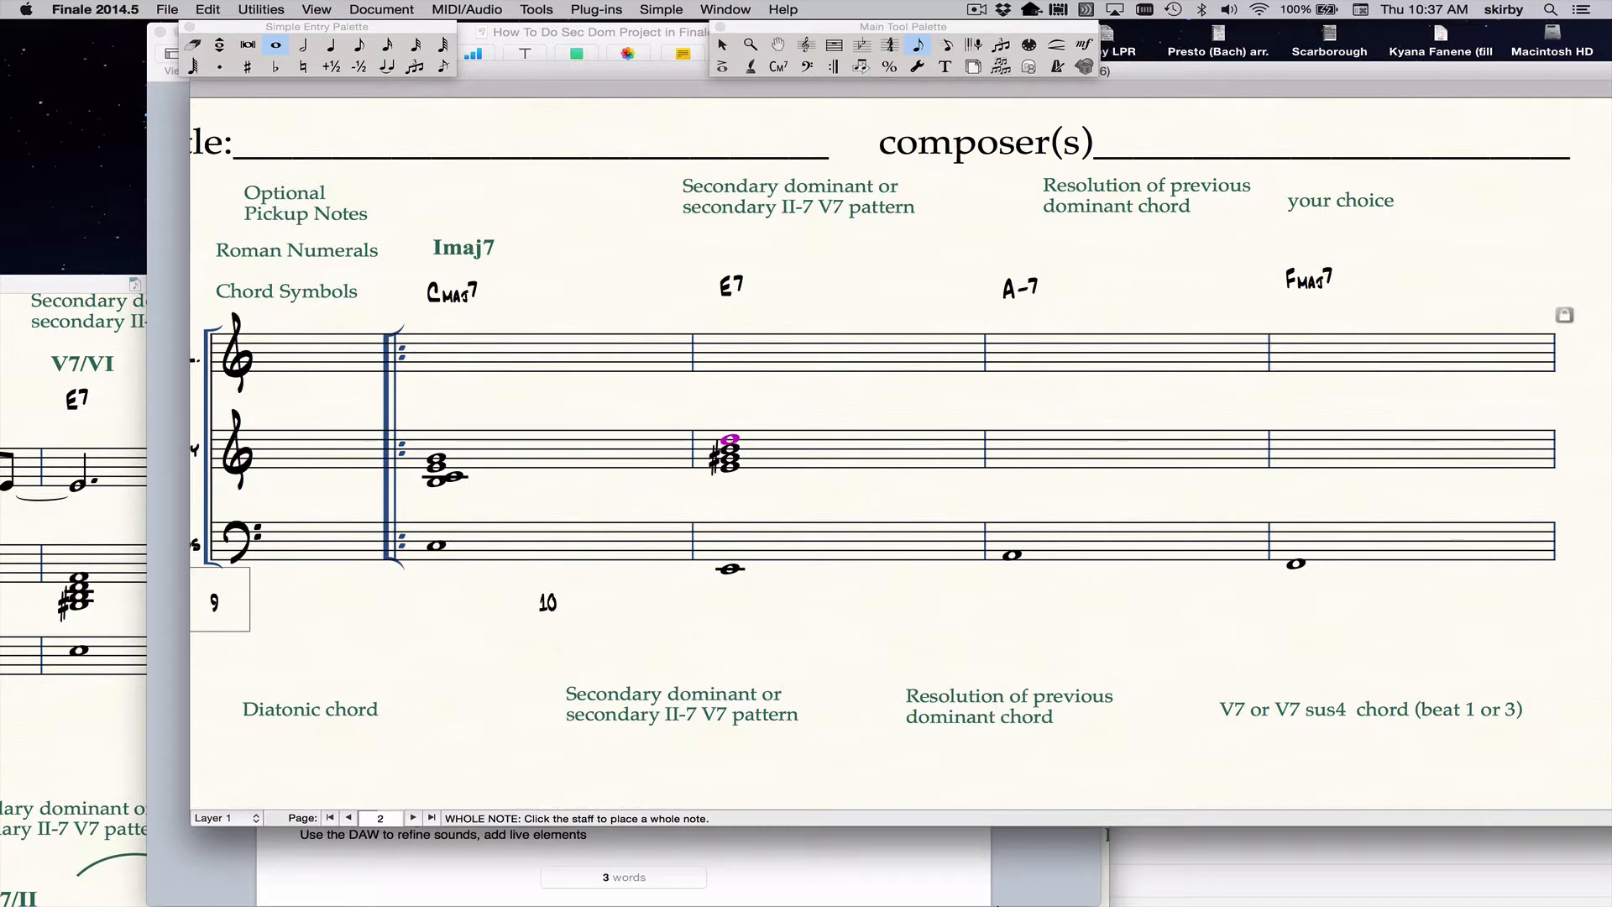
{"action": "key", "text": "shift+Down"}
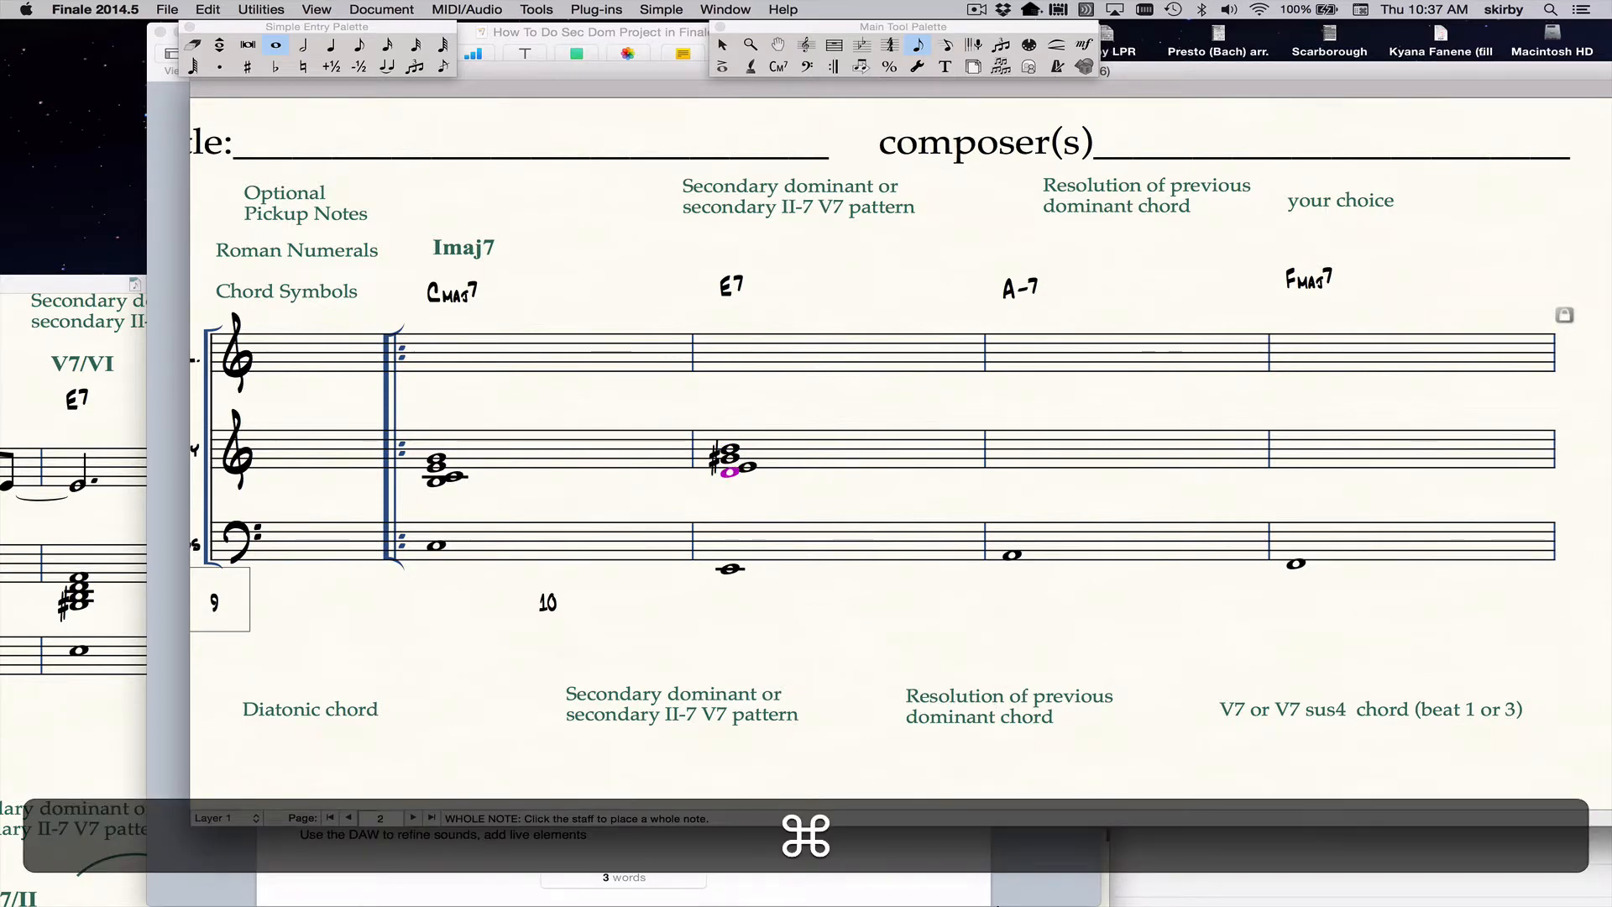
{"action": "key", "text": "super+Up"}
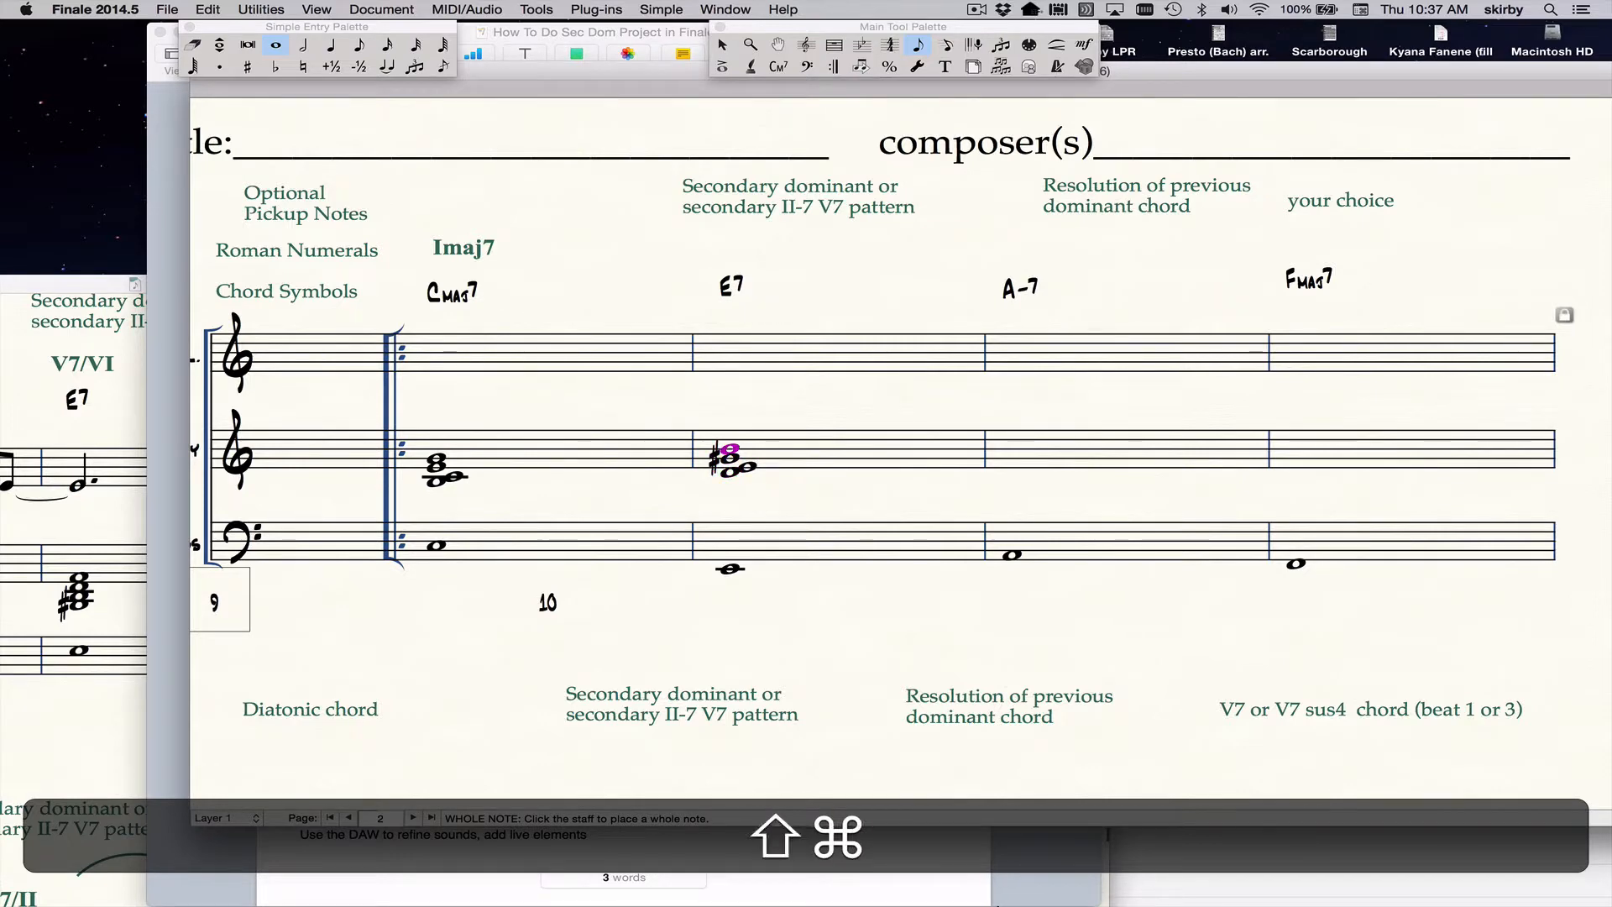
{"action": "key", "text": "shift+Down"}
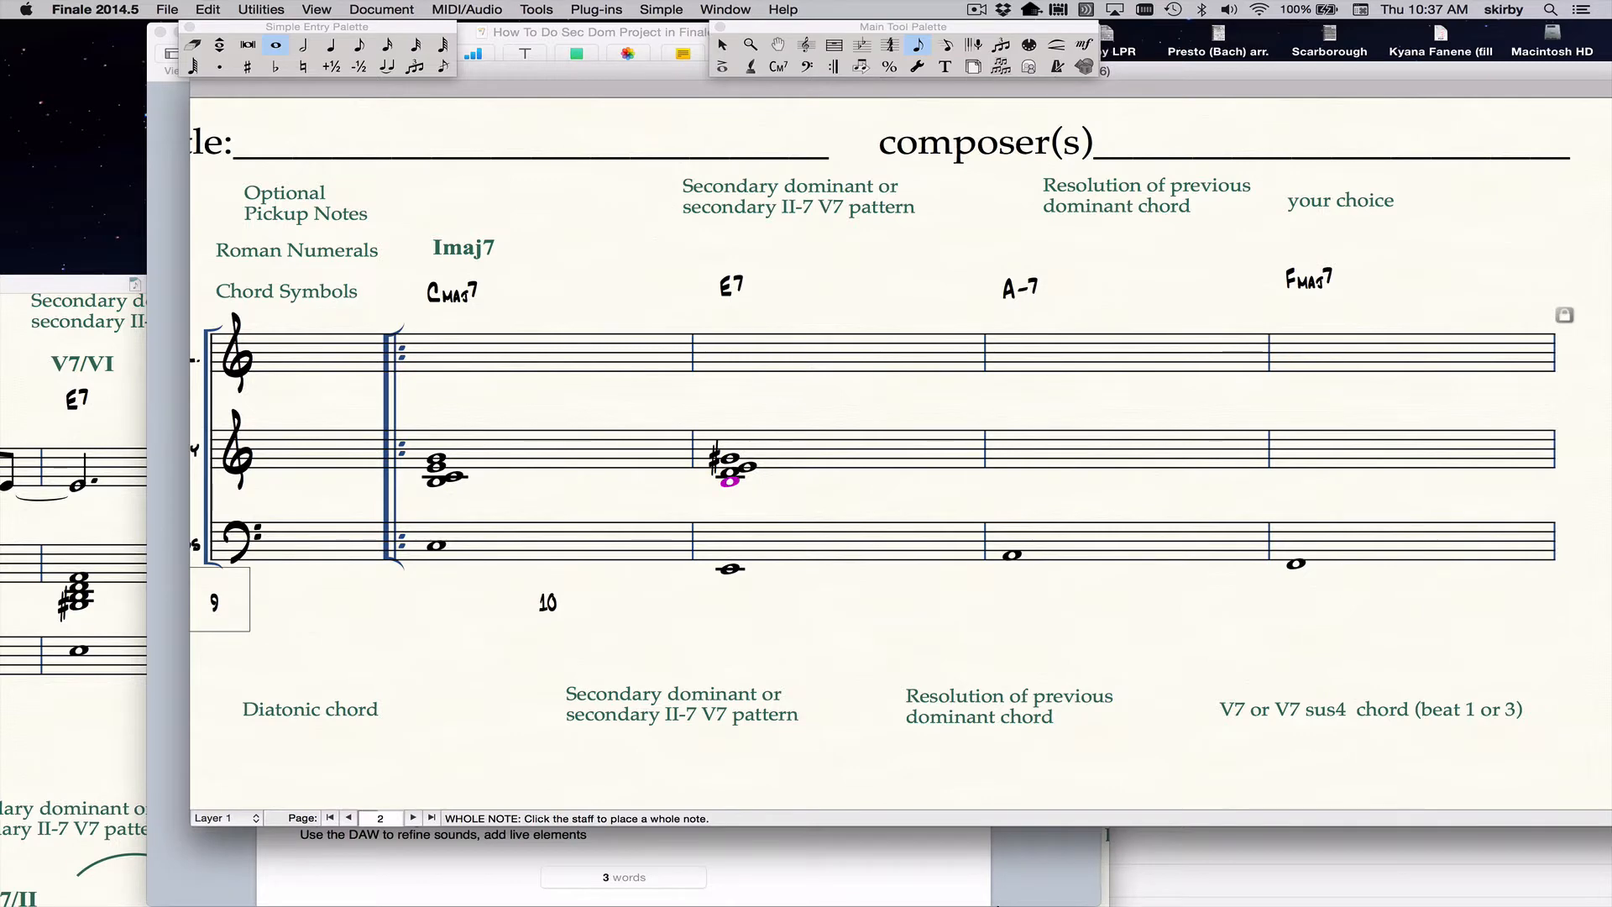
Compare the individual notes of the Cmaj7 and E7 voicings on the Harmony staff to check their voice leading.
{"action": "key", "text": "Left"}
{"action": "key", "text": "super+Up"}
{"action": "key", "text": "super+Up"}
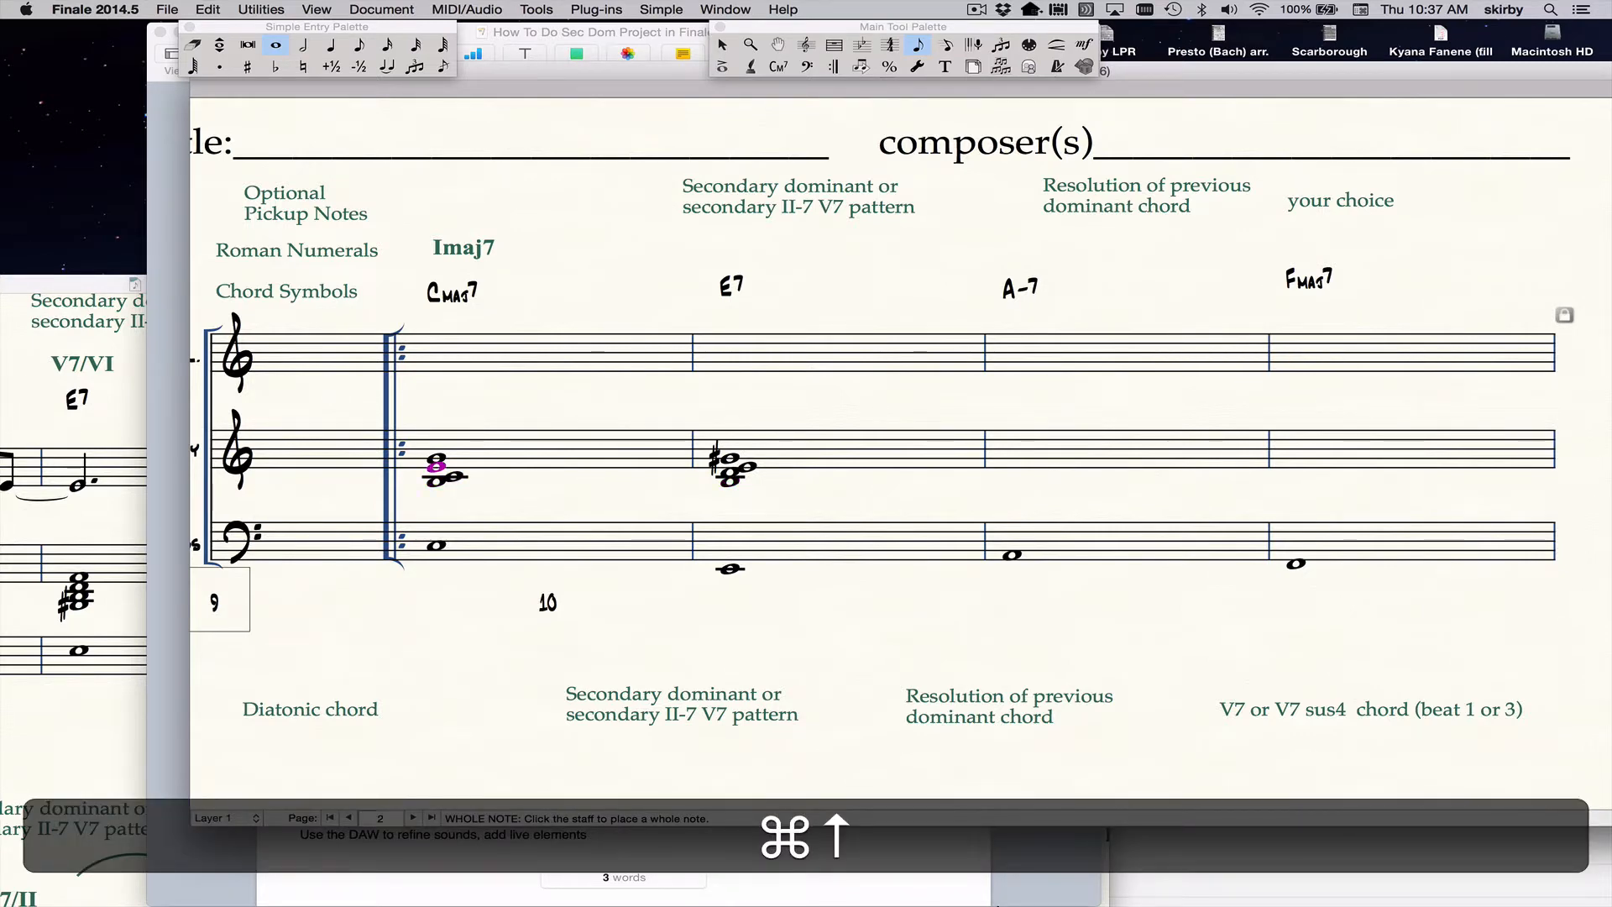
{"action": "key", "text": "Right"}
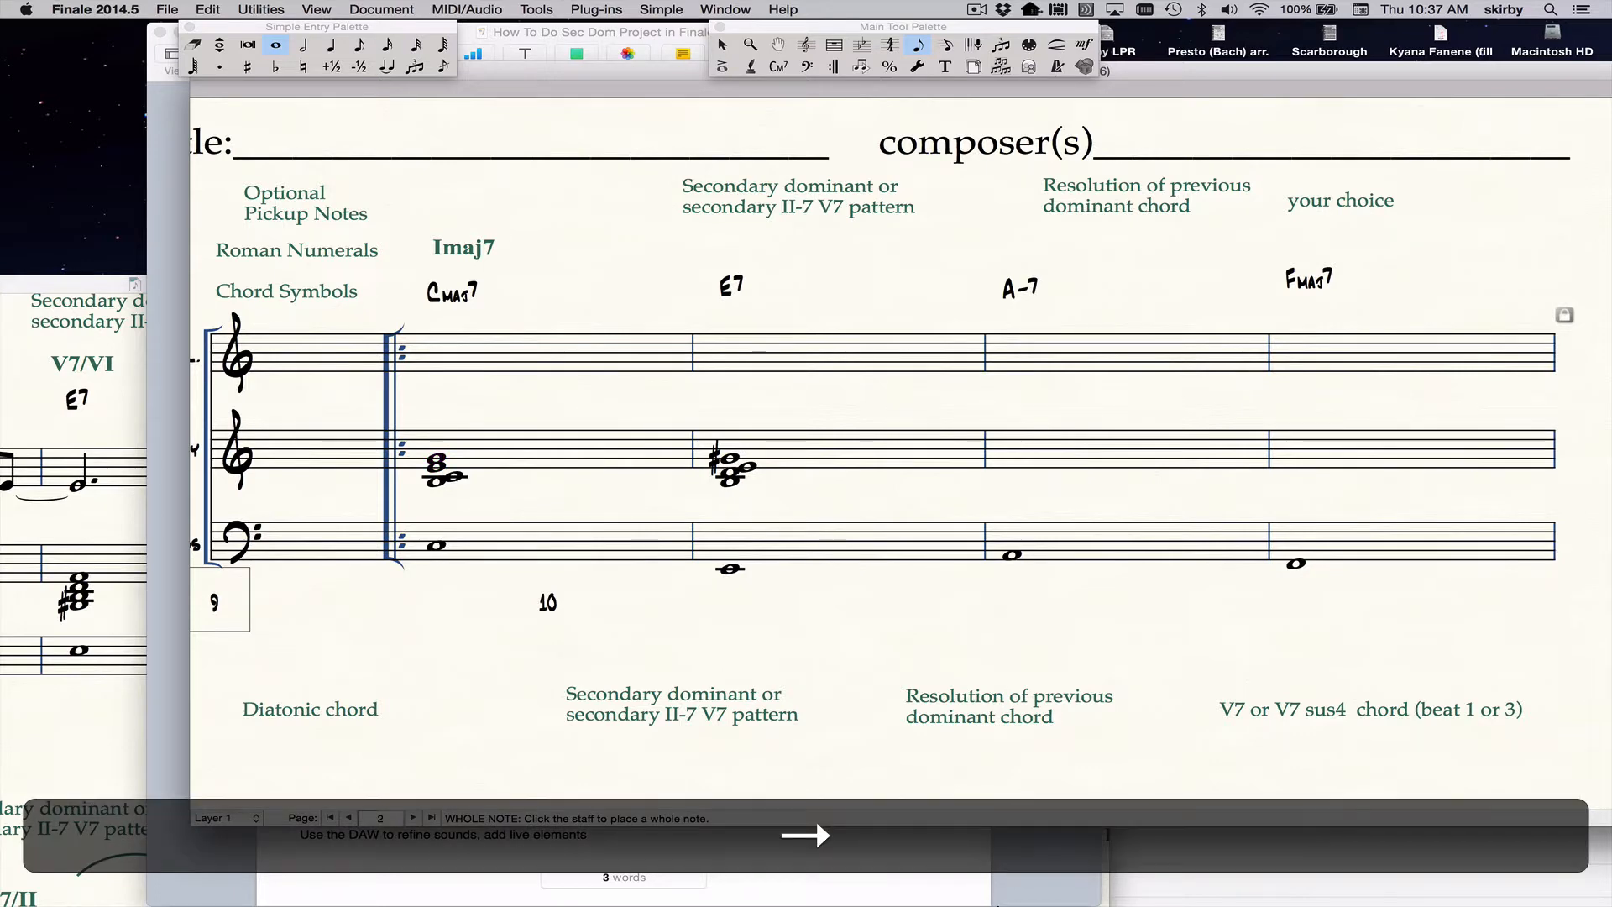
{"action": "key", "text": "super+Down"}
{"action": "key", "text": "super+Left"}
{"action": "key", "text": "Left"}
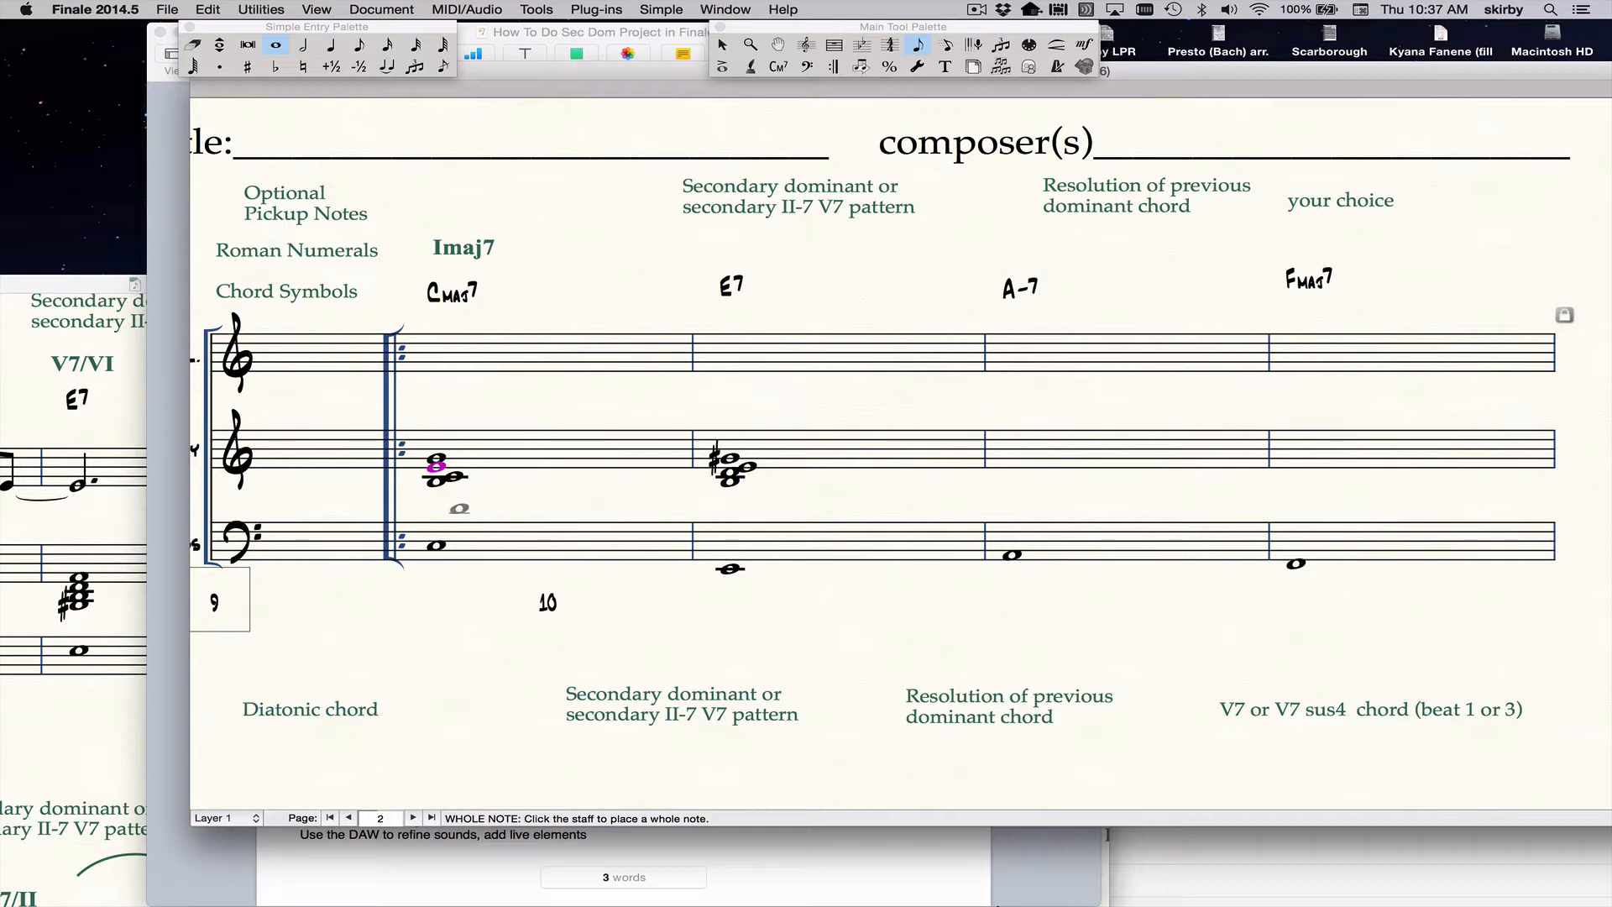
Build a whole-note A-7 chord A, C, E, G on the Harmony staff and lower the whole chord an octave.
{"action": "key", "text": "alt"}
{"action": "key", "text": "alt"}
{"action": "left_click", "coordinate": [1014, 454]}
{"action": "key", "text": "F3"}
{"action": "key", "text": "F3"}
{"action": "key", "text": "F3"}
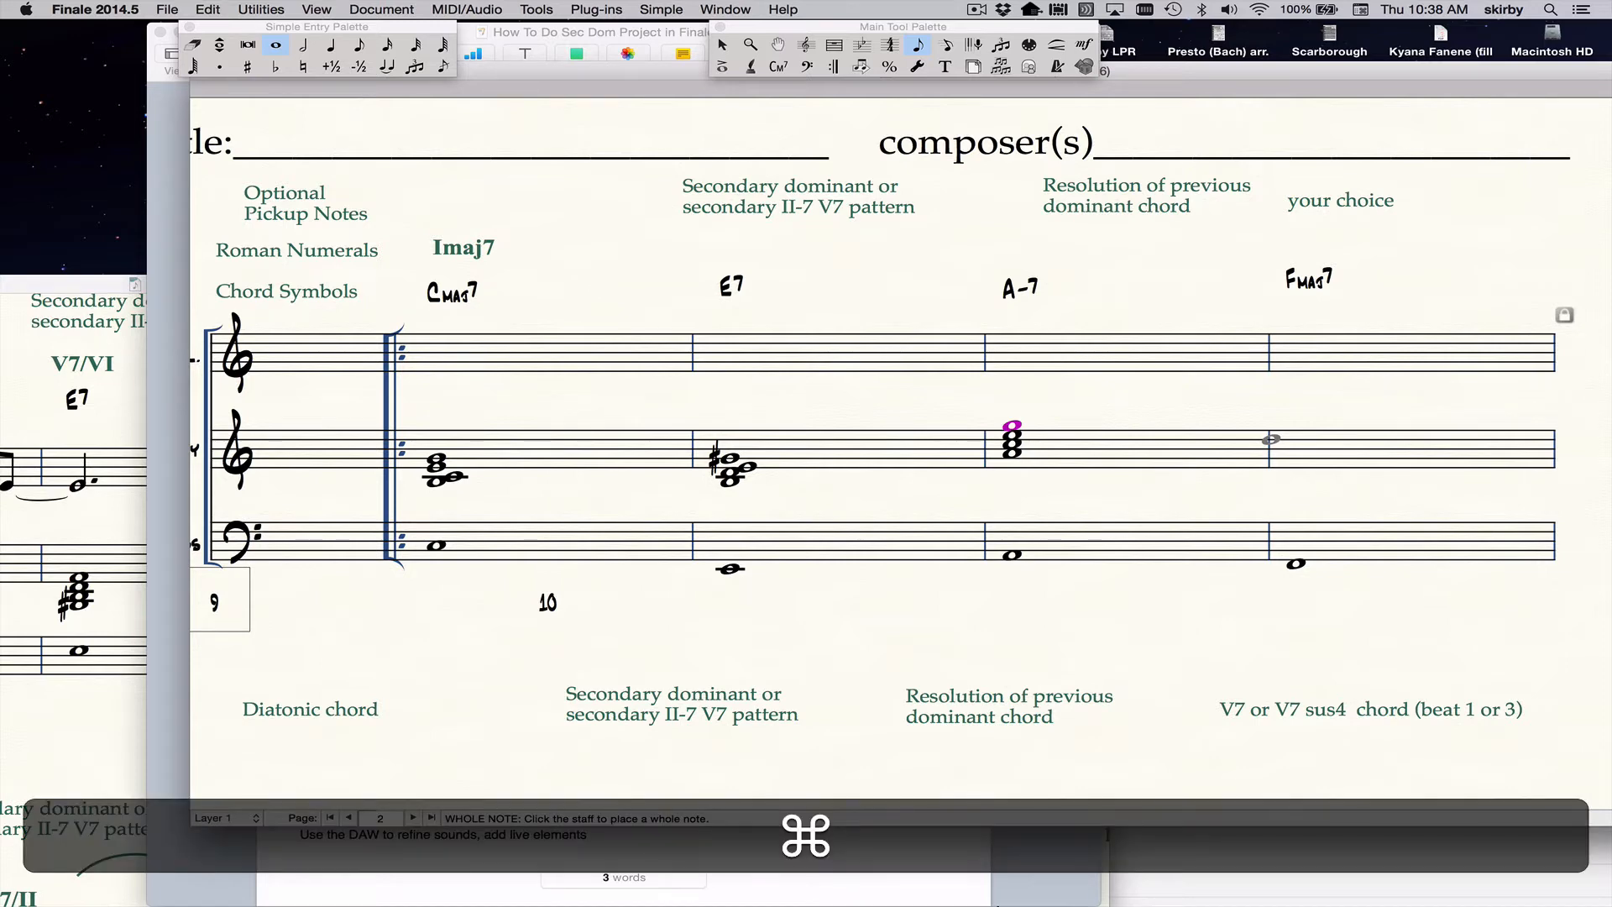
{"action": "key", "text": "super+a"}
{"action": "key", "text": "shift+Down"}
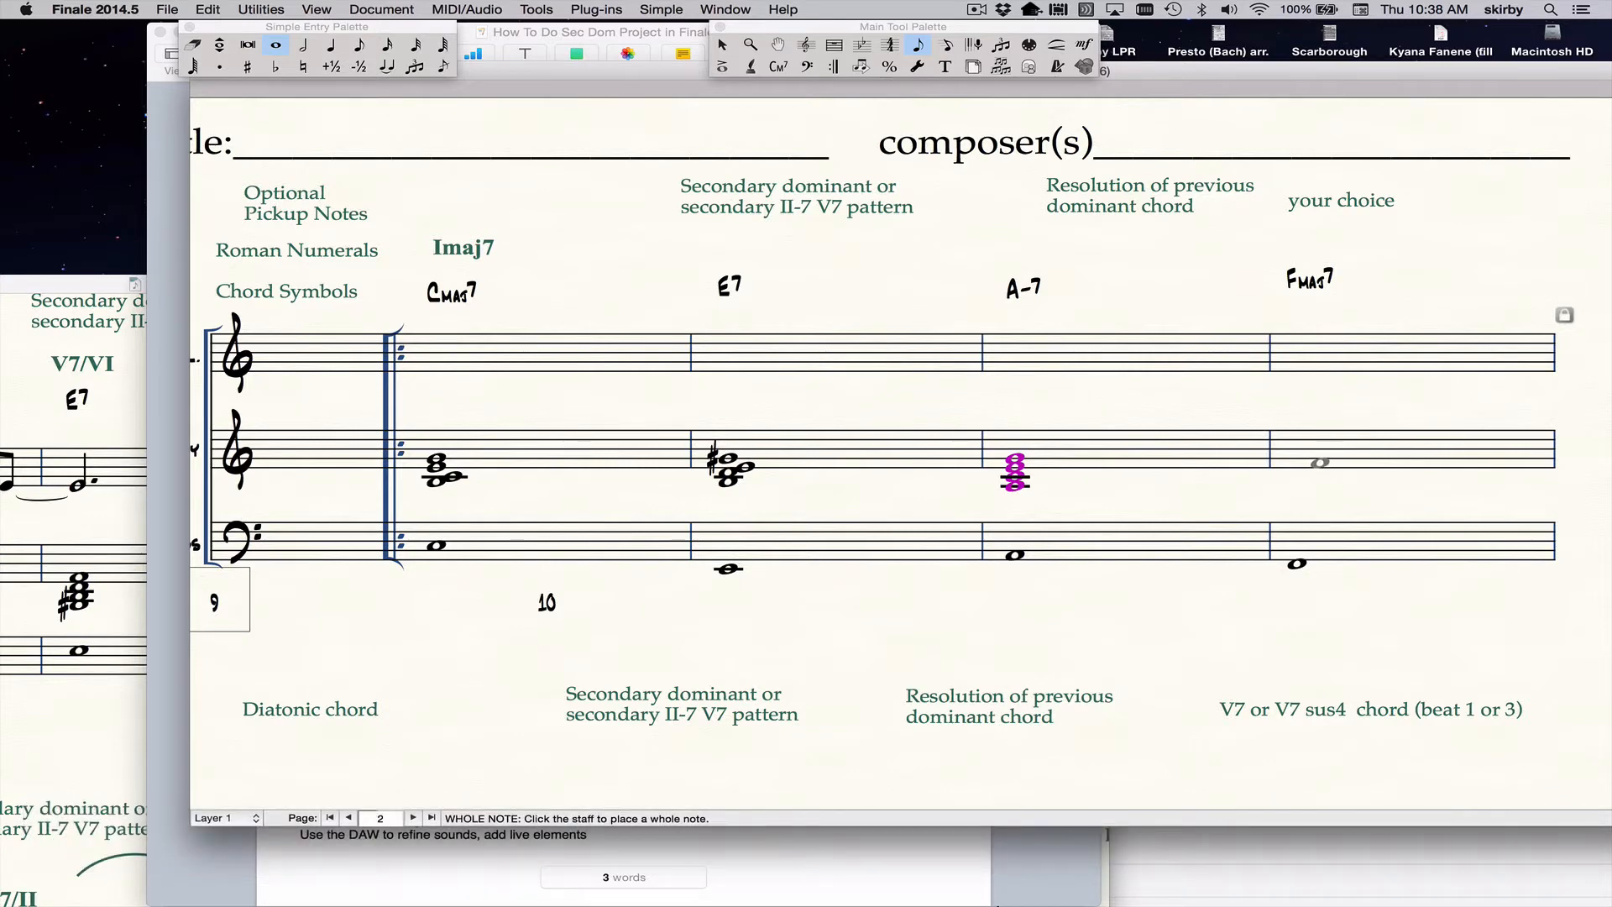
Build a whole-note Fmaj7 chord F, A, C, E on the Harmony staff and lower the whole chord an octave.
{"action": "left_click", "coordinate": [1308, 460]}
{"action": "key", "text": "F3"}
{"action": "key", "text": "F3"}
{"action": "key", "text": "super+a"}
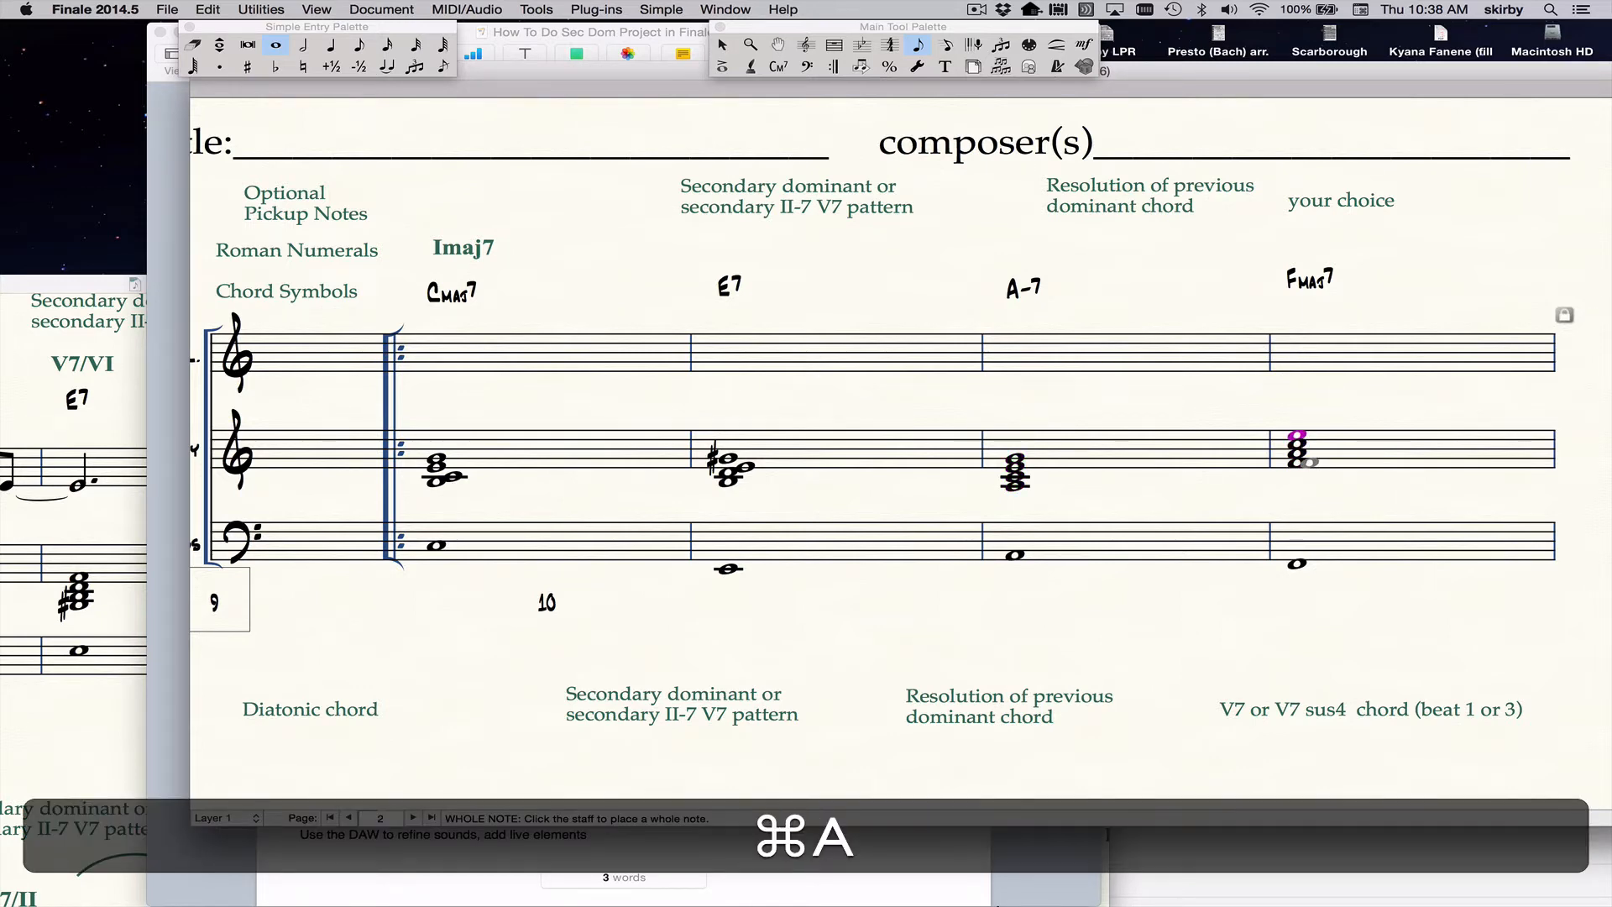
{"action": "key", "text": "shift+Down"}
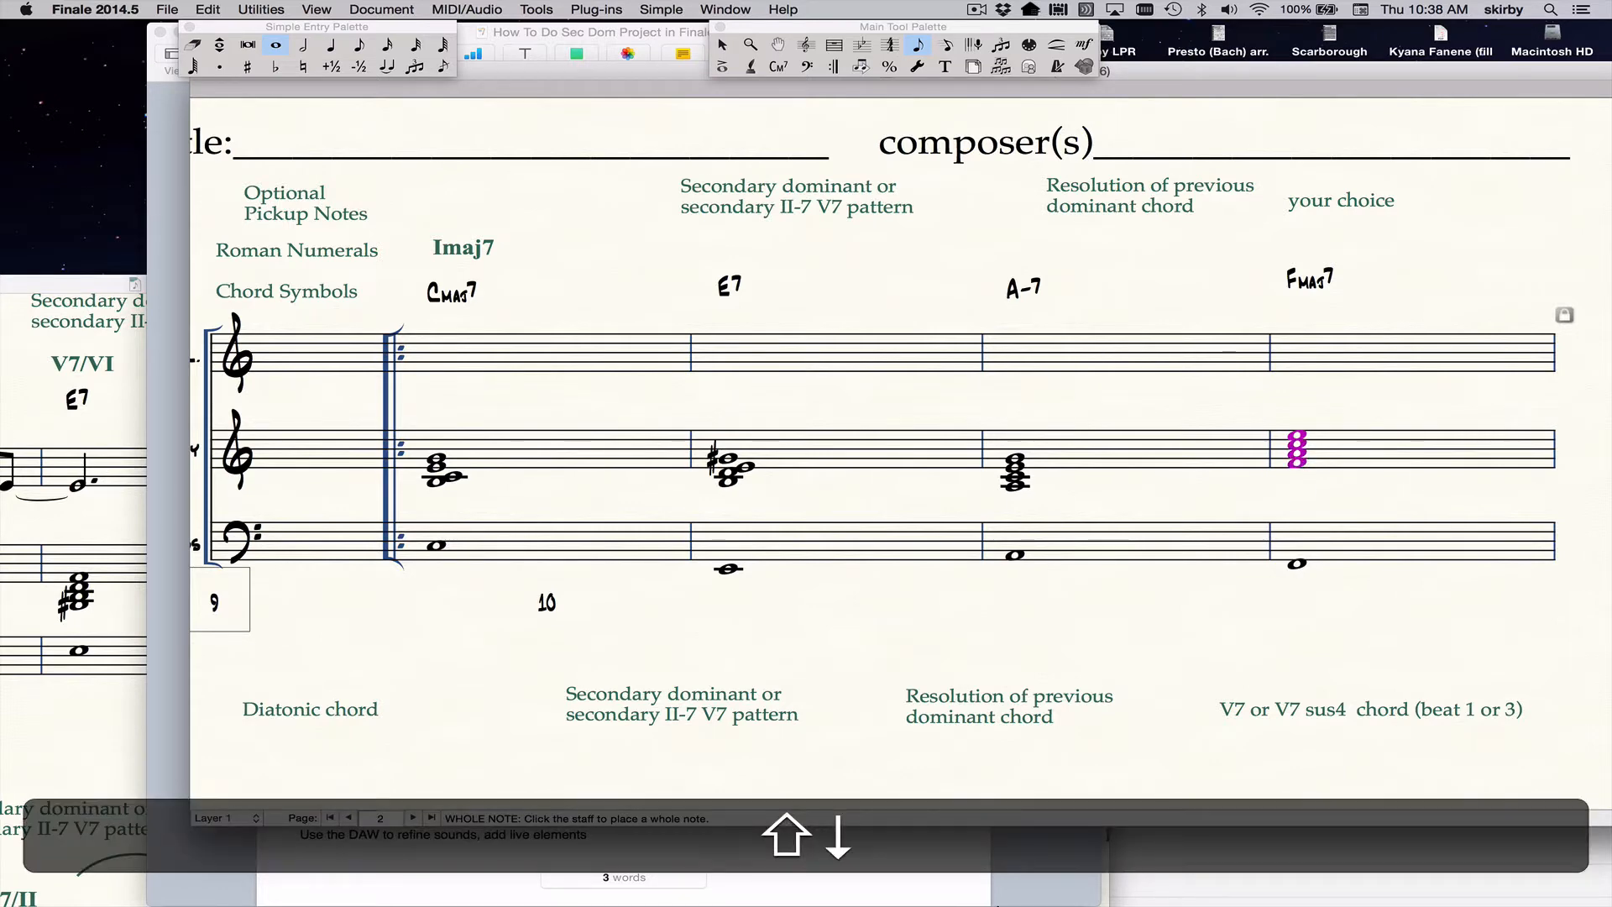
Invert the Fmaj7 chord on the Harmony staff by raising its bottom note F an octave.
{"action": "key", "text": "super"}
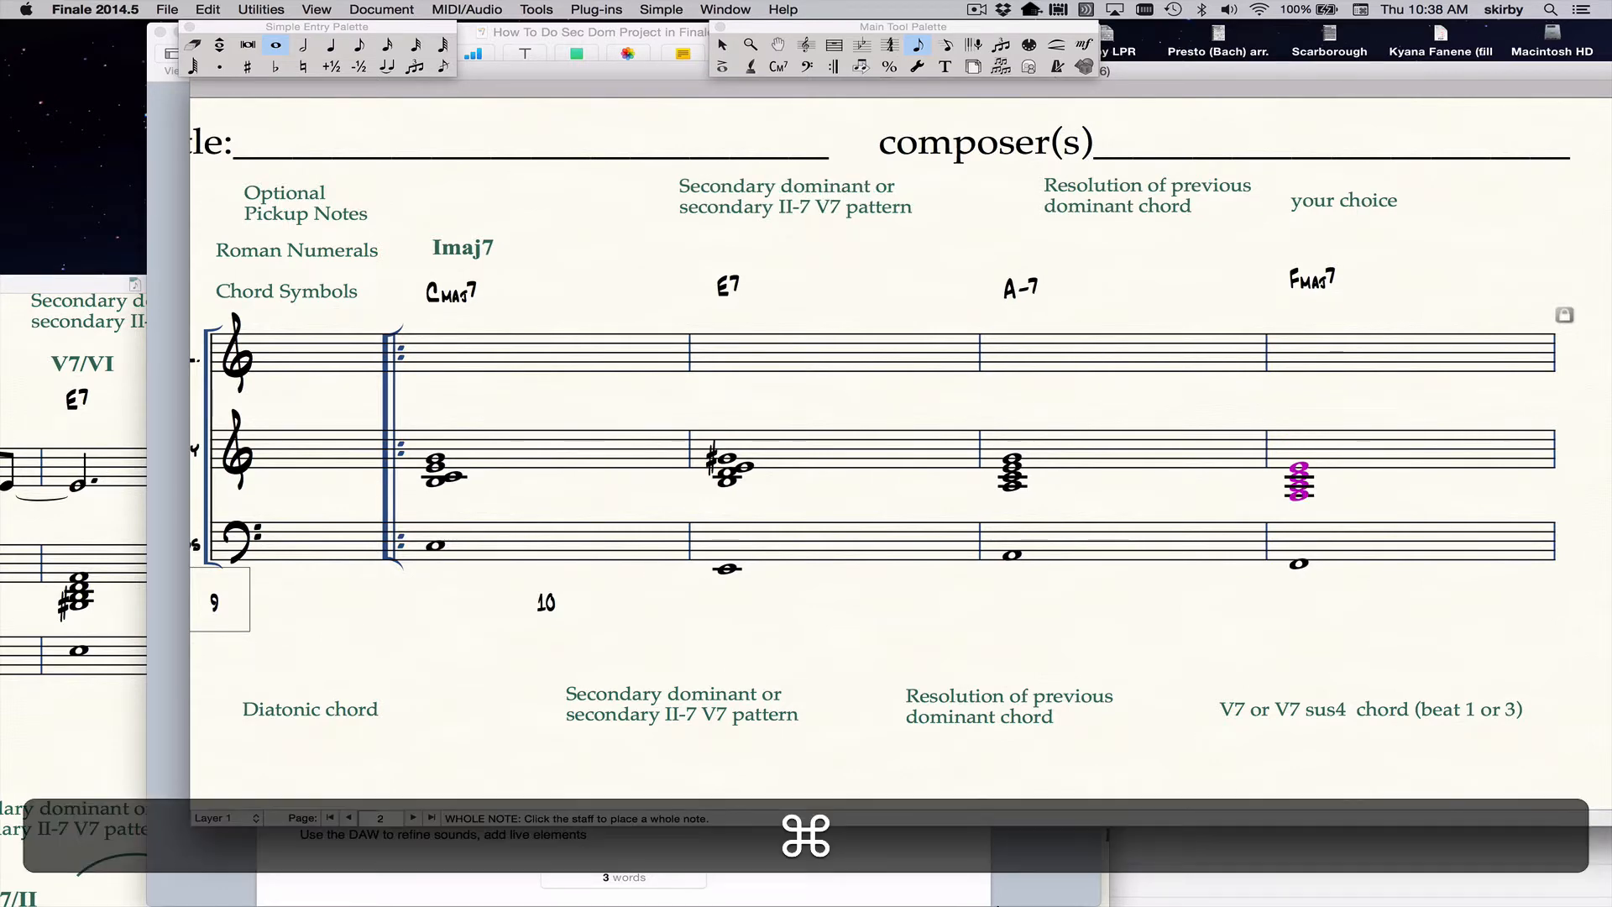
{"action": "key", "text": "super+Down"}
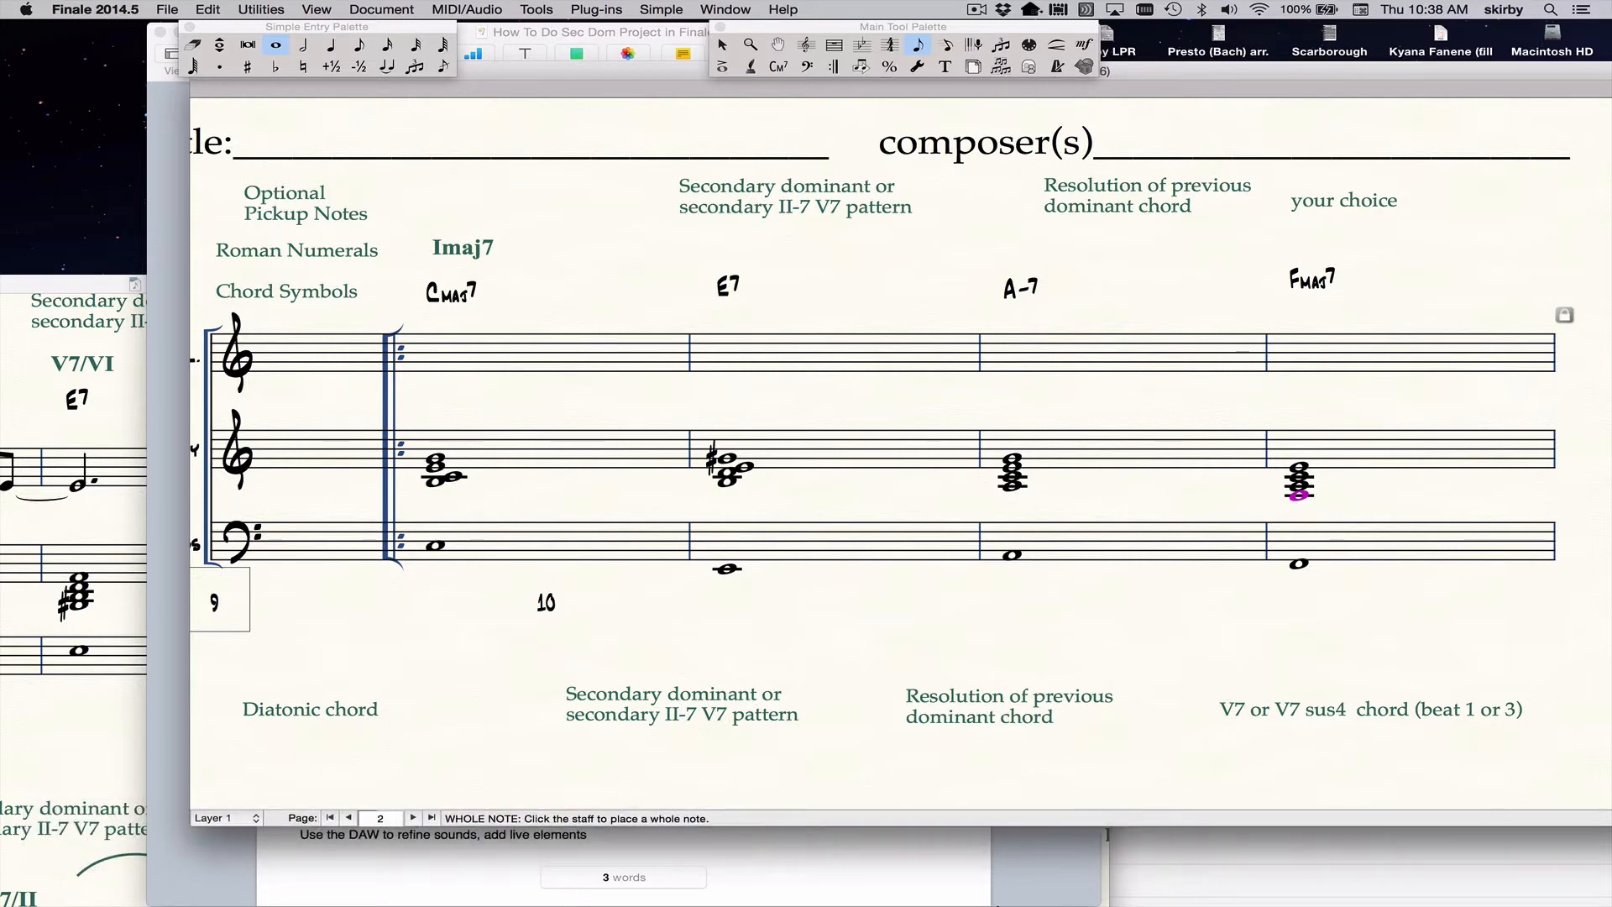
{"action": "key", "text": "shift+Up"}
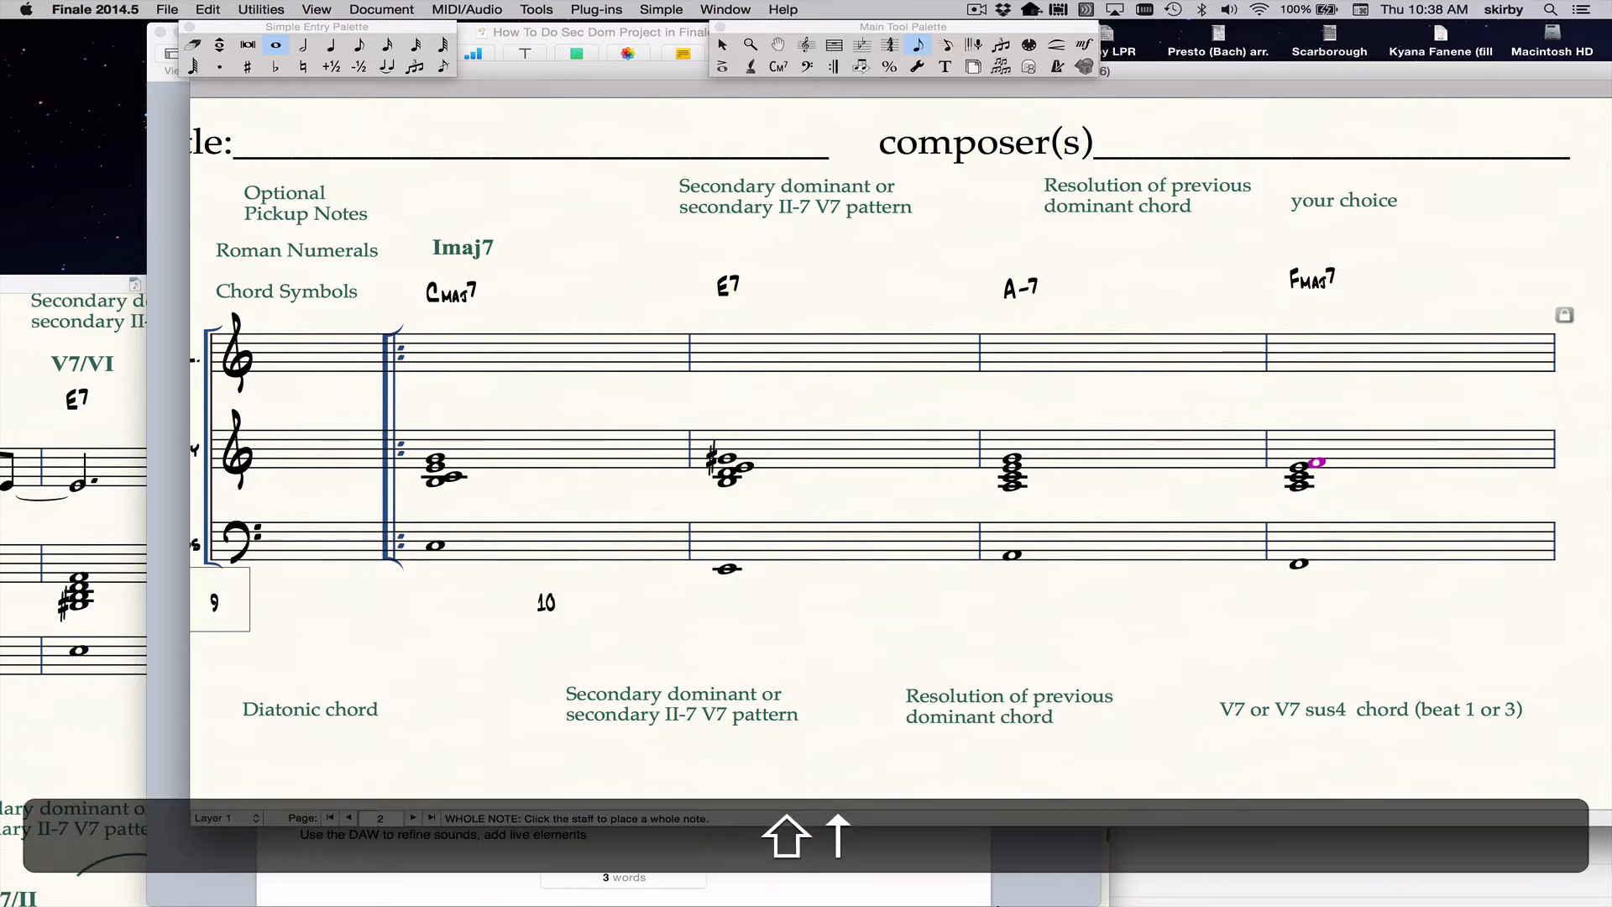
Check the available tensions for Cmaj7 and E7 in the Pages how-to document, and return to the Finale score.
{"action": "key", "text": "Left"}
{"action": "key", "text": "Left"}
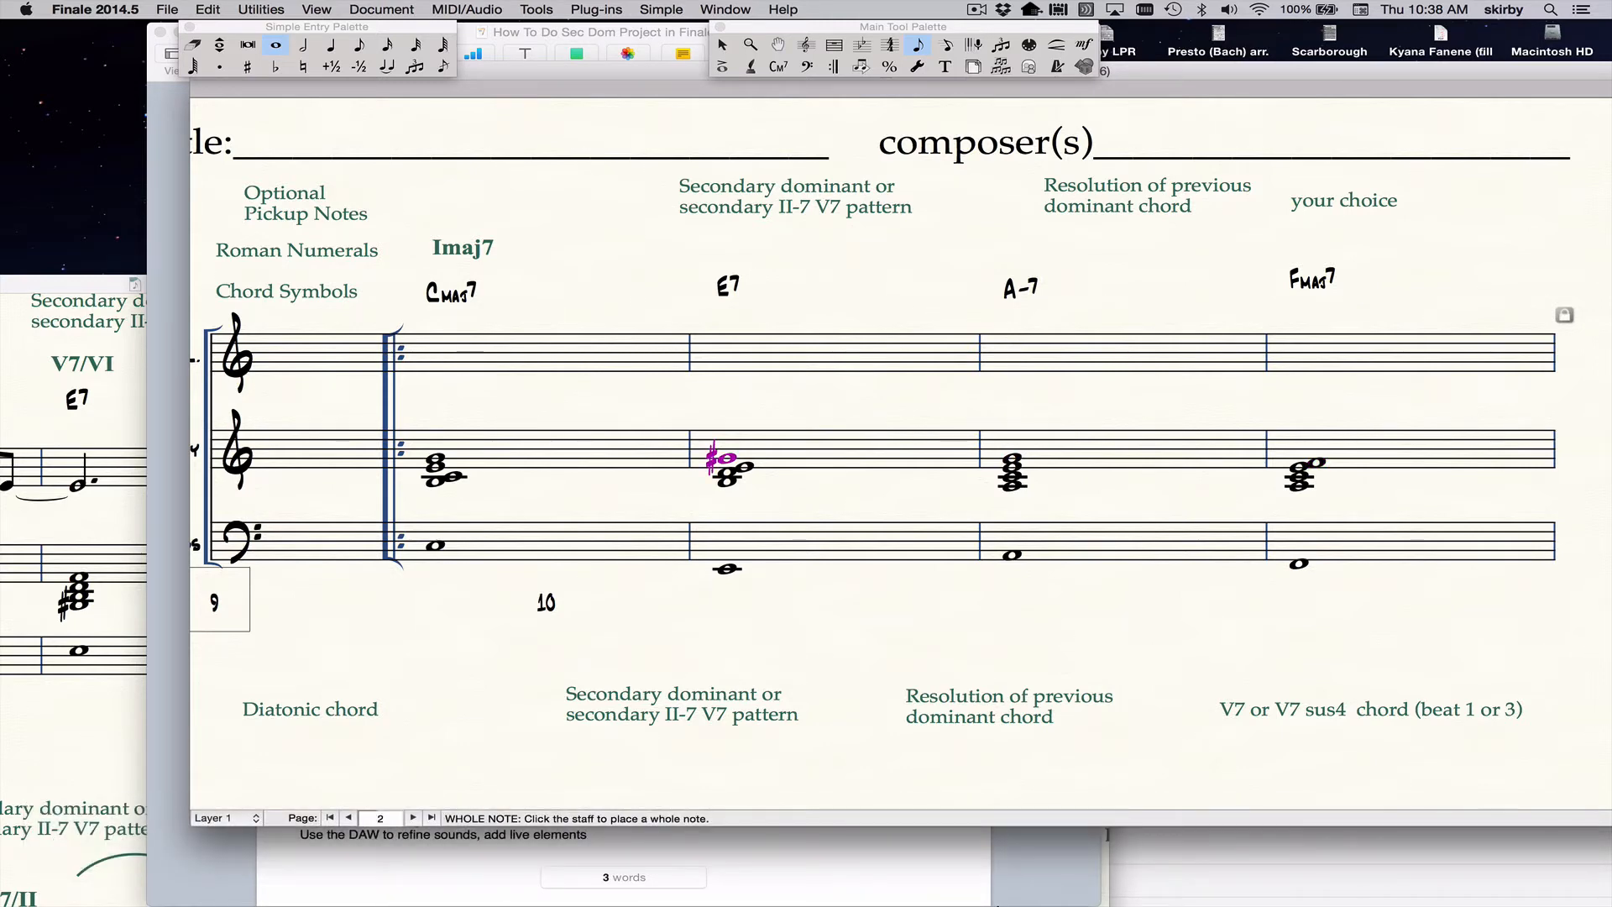
{"action": "key", "text": "super+Left"}
{"action": "left_click", "coordinate": [941, 863]}
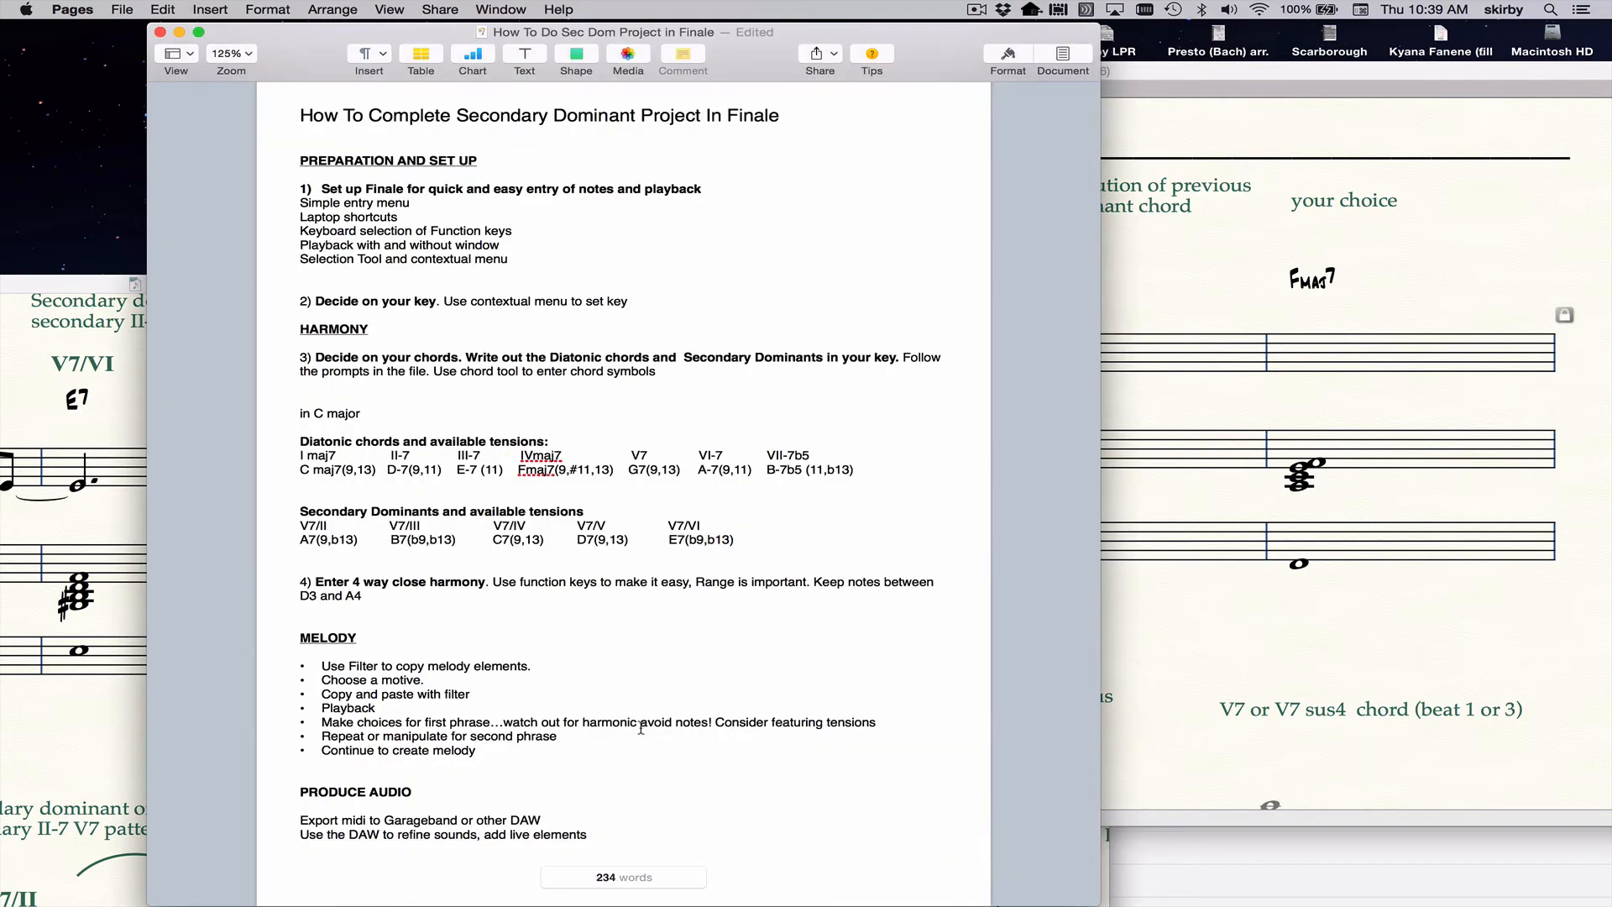
{"action": "left_click_drag", "start_coordinate": [332, 475], "coordinate": [357, 475]}
{"action": "left_click_drag", "start_coordinate": [684, 540], "coordinate": [702, 542]}
{"action": "left_click", "coordinate": [1203, 453]}
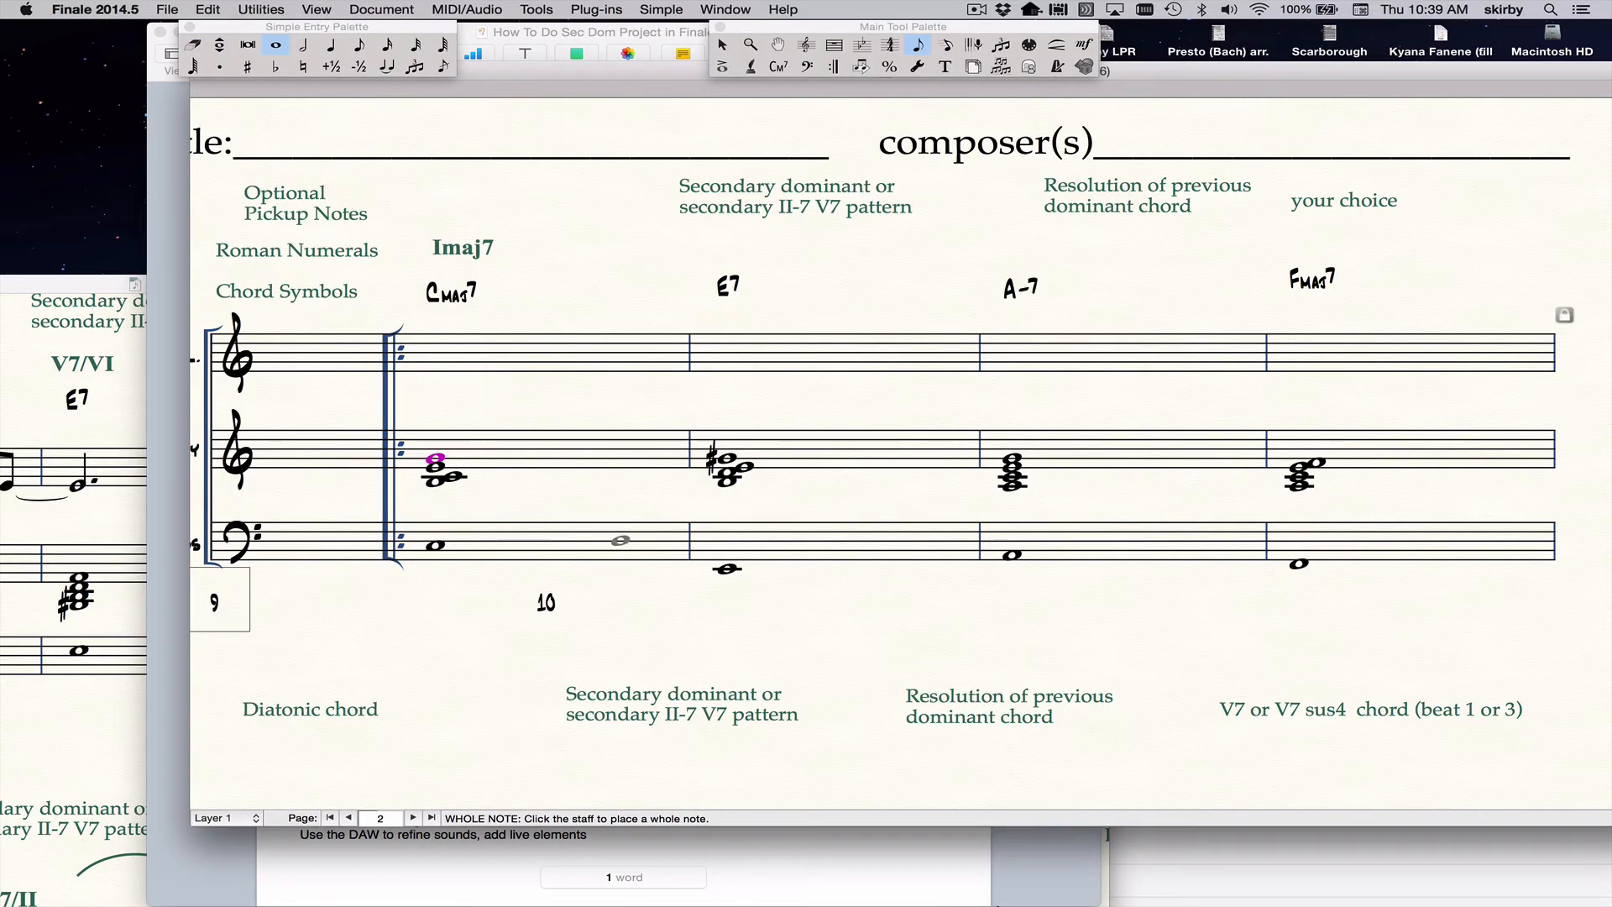
Replace the root with the ninth in the Harmony staff's Cmaj7 chord by raising C to D.
{"action": "key", "text": "super+Down"}
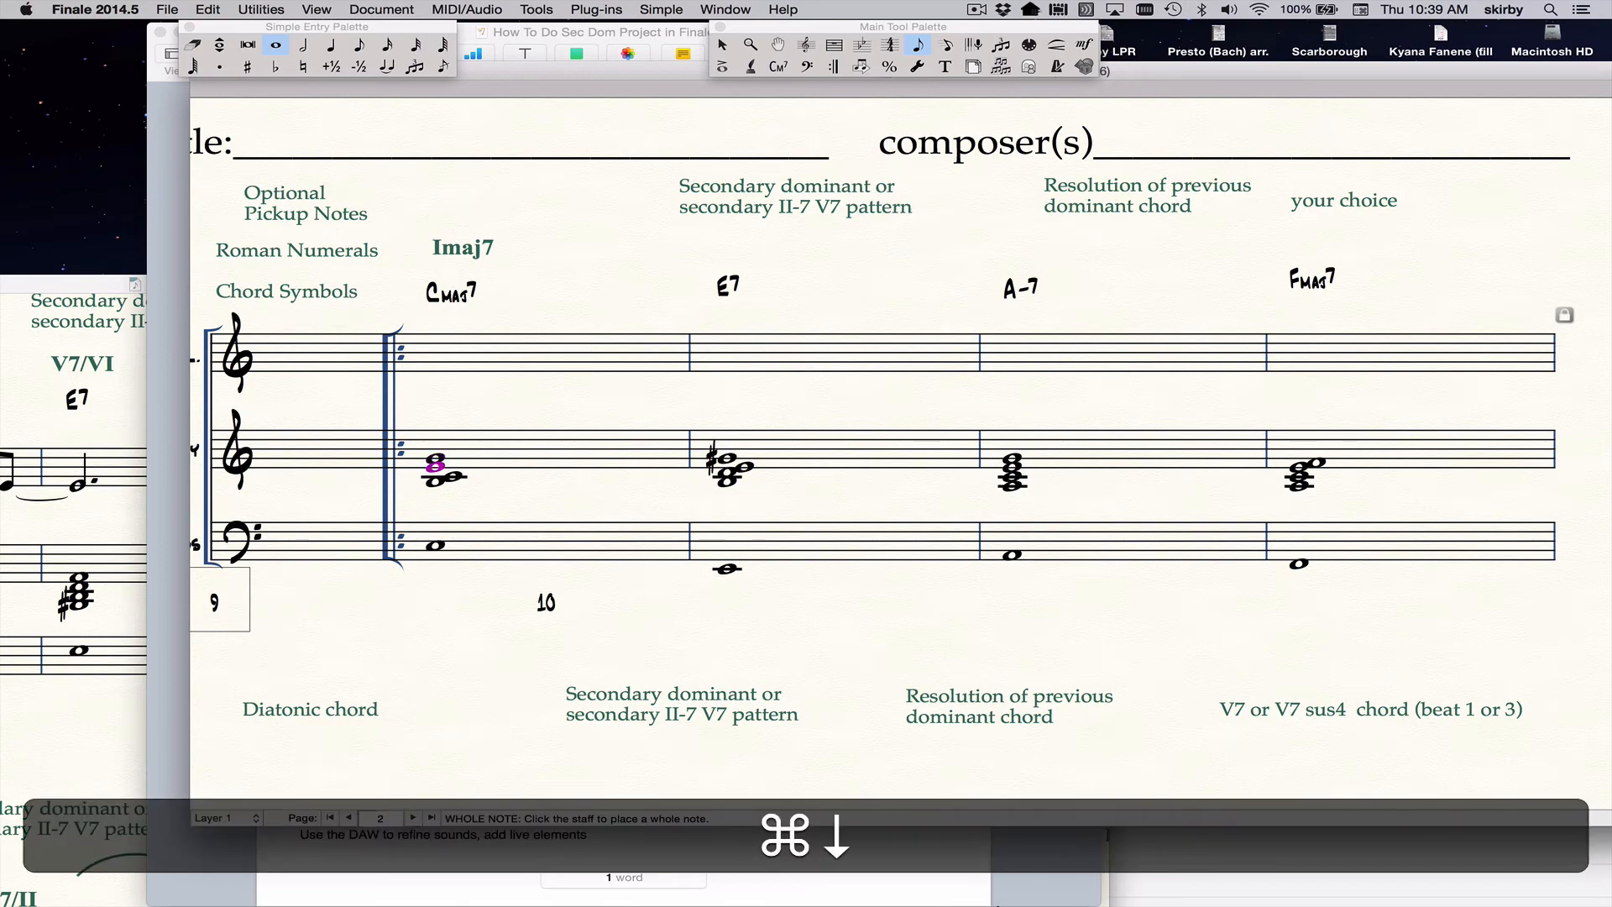
{"action": "key", "text": "super+Down"}
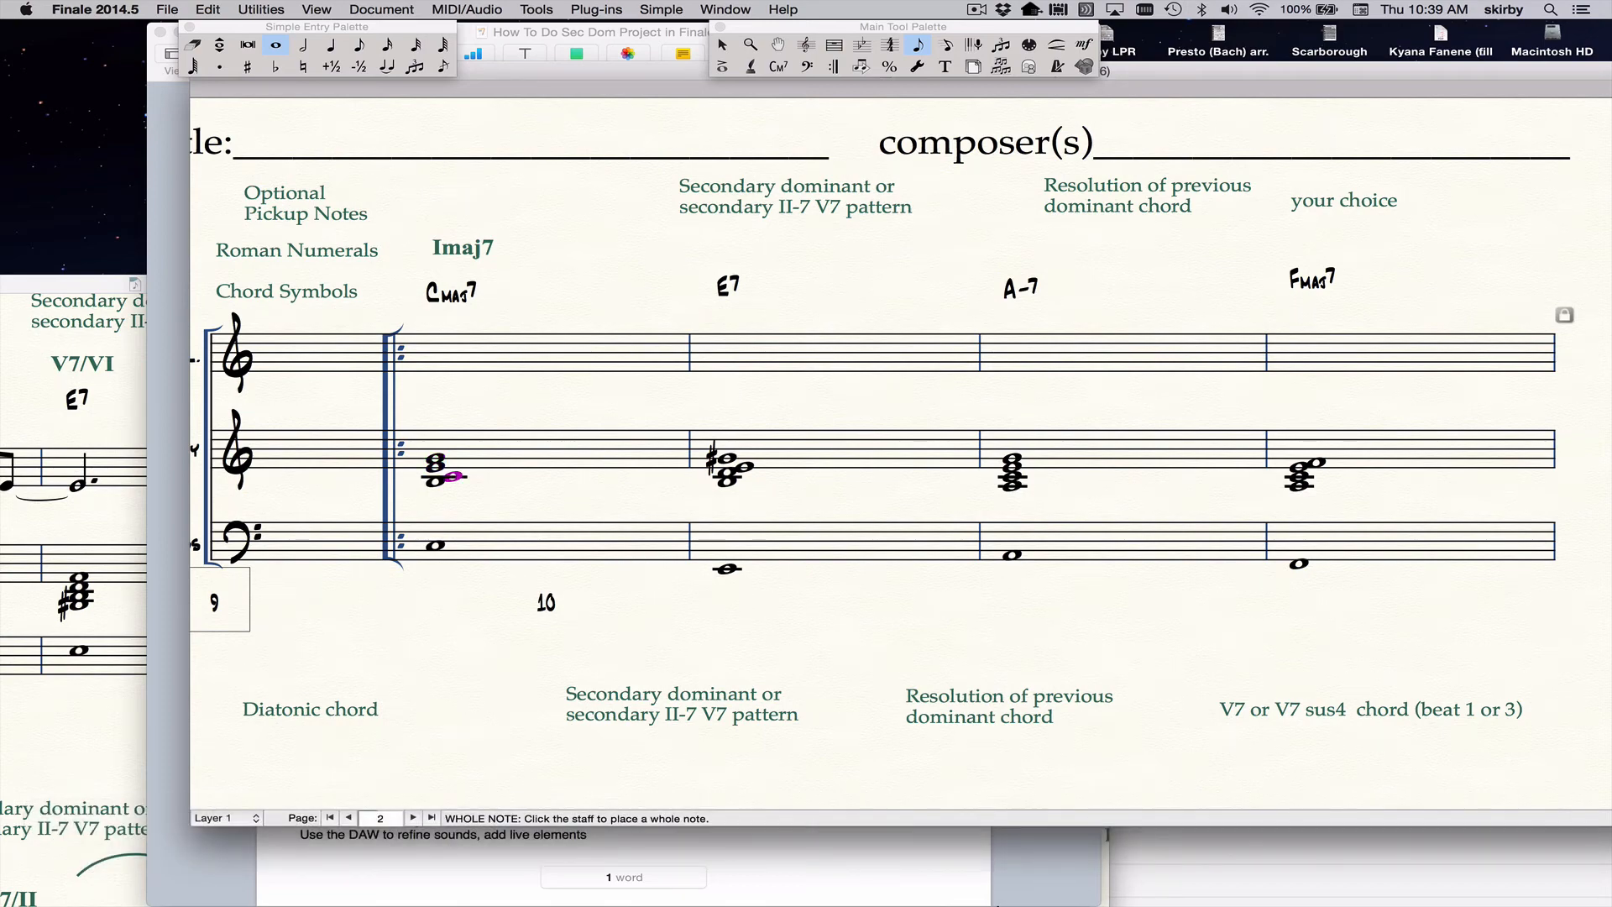
{"action": "key", "text": "Up"}
{"action": "key", "text": "Up"}
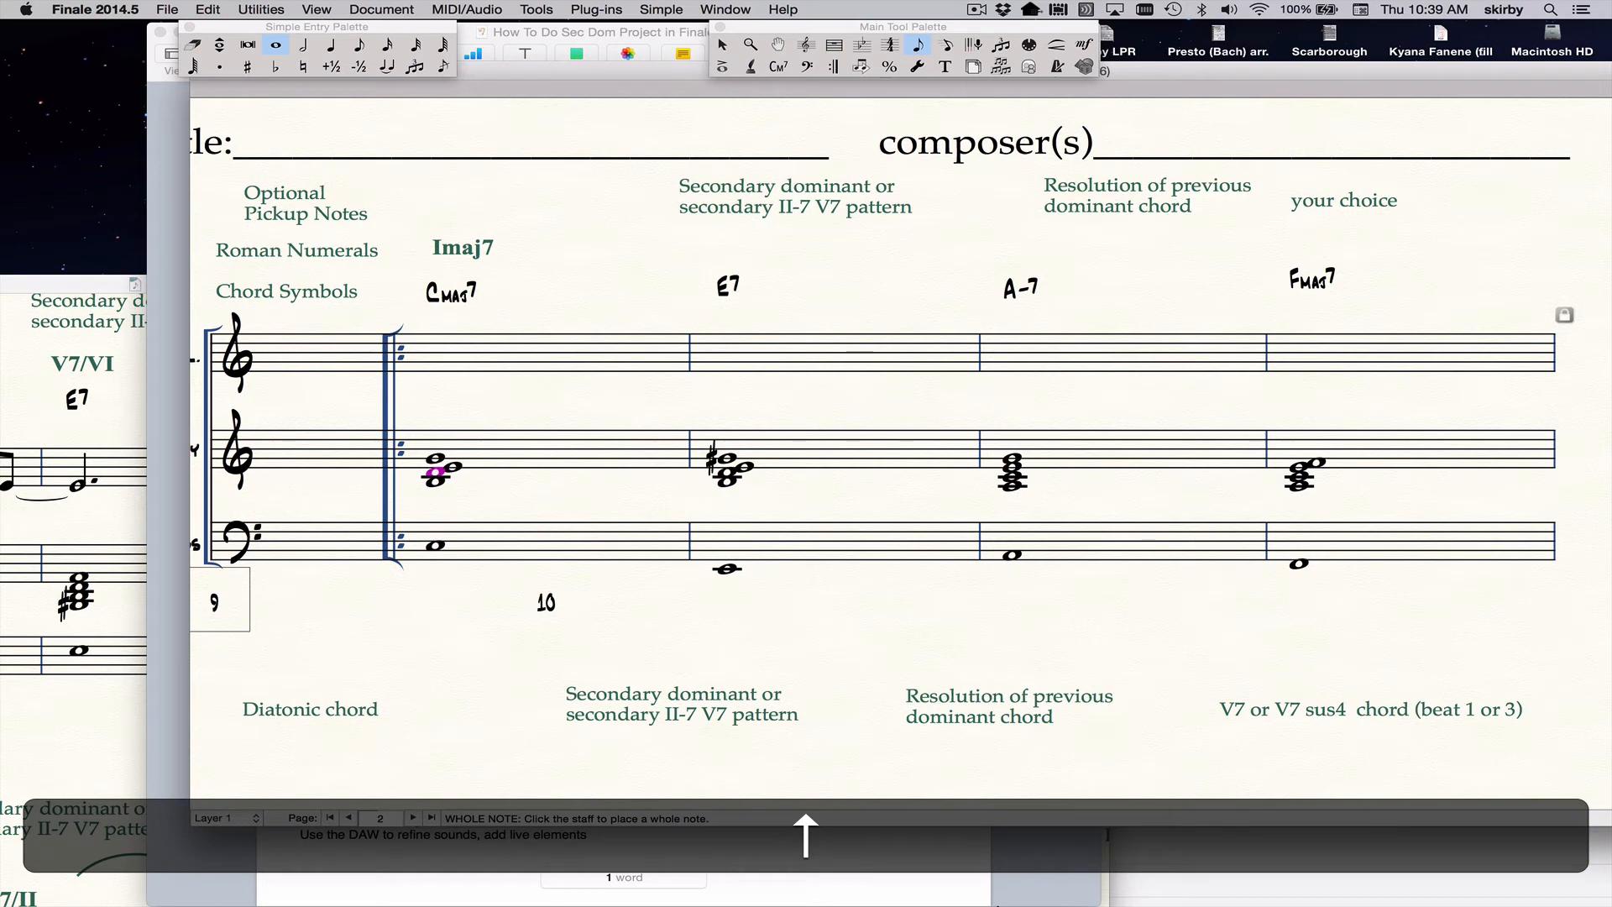
Replace the root with the flat ninth in the Harmony staff's E7 chord by raising E to F.
{"action": "key", "text": "Right"}
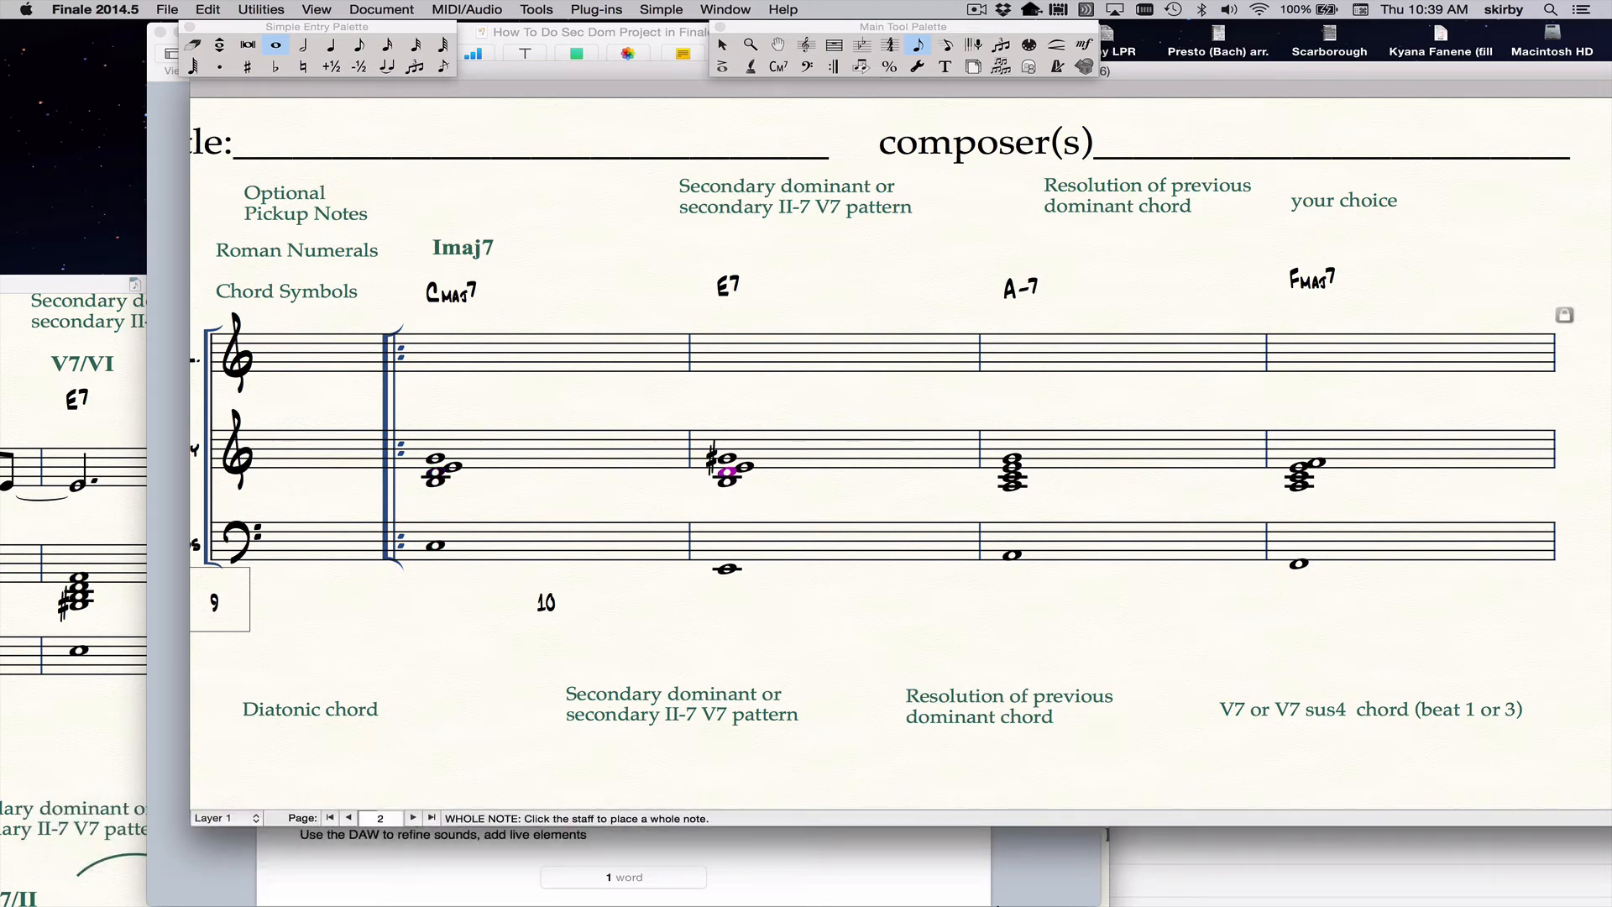
{"action": "key", "text": "super+Up"}
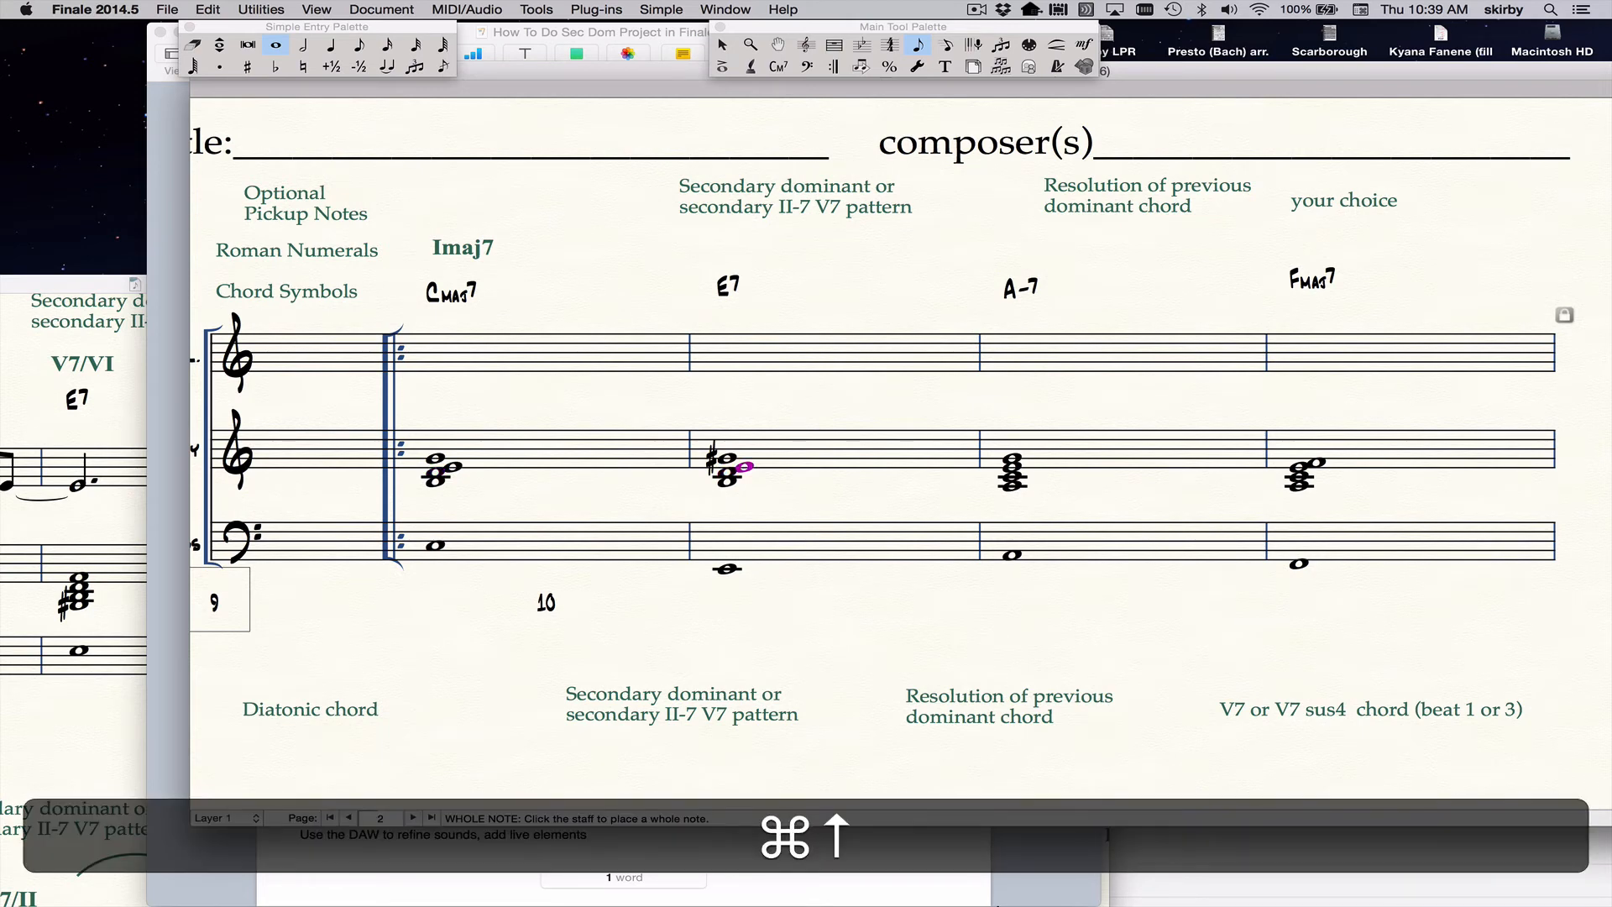
{"action": "key", "text": "Up"}
Replace the root with the ninth in the Harmony staff's A-7 chord by raising A to B.
{"action": "key", "text": "Right"}
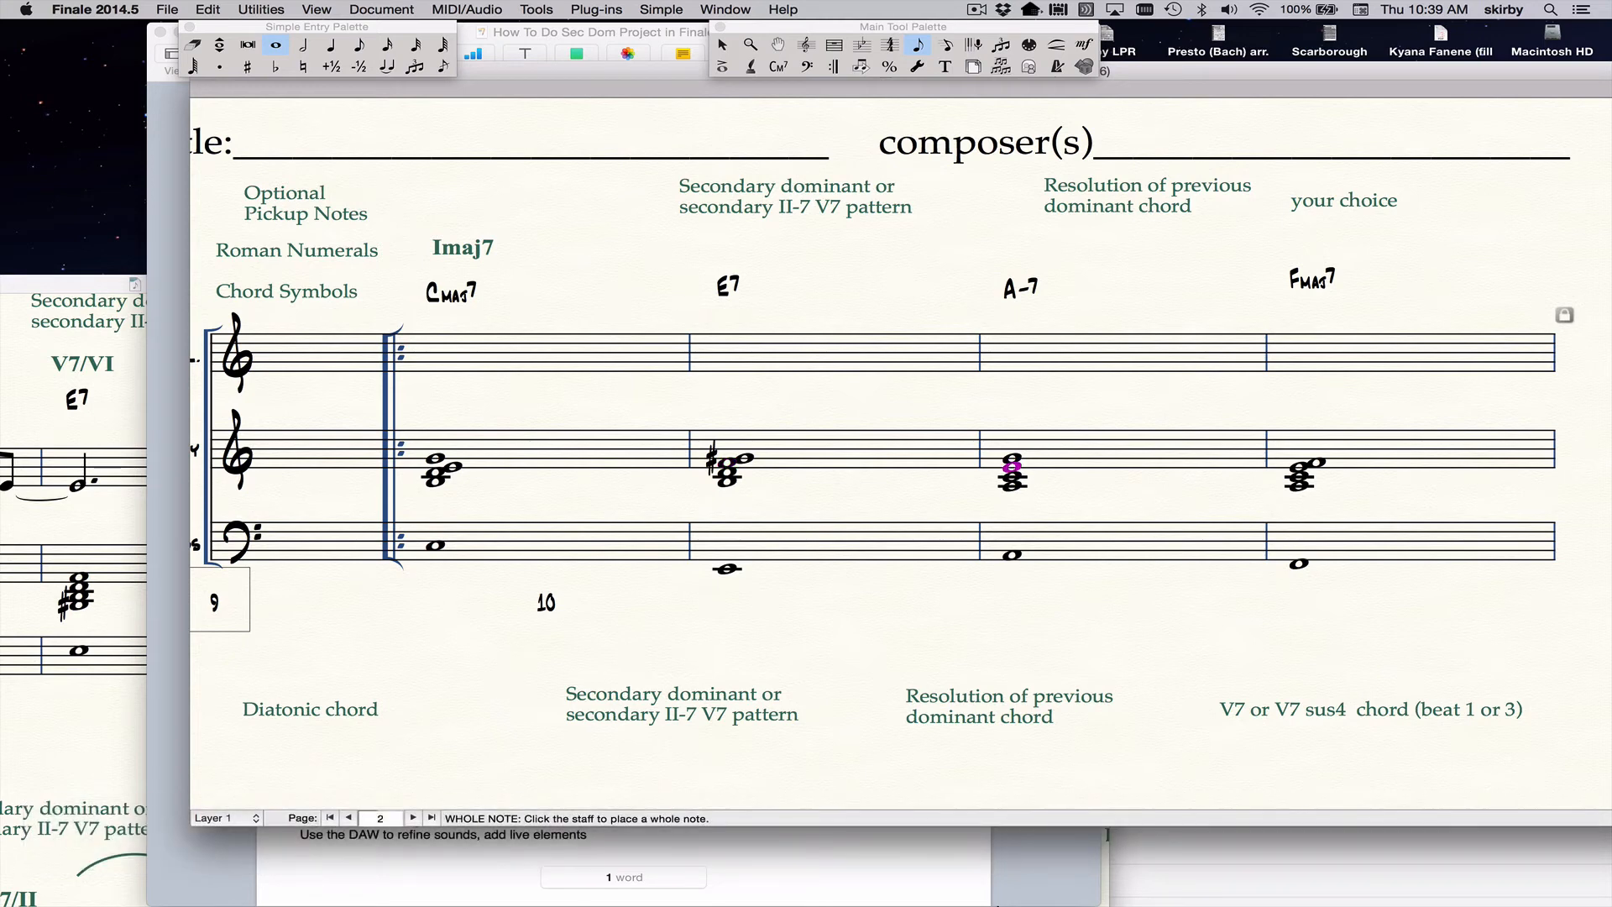
{"action": "key", "text": "super+Down"}
{"action": "key", "text": "super+Up"}
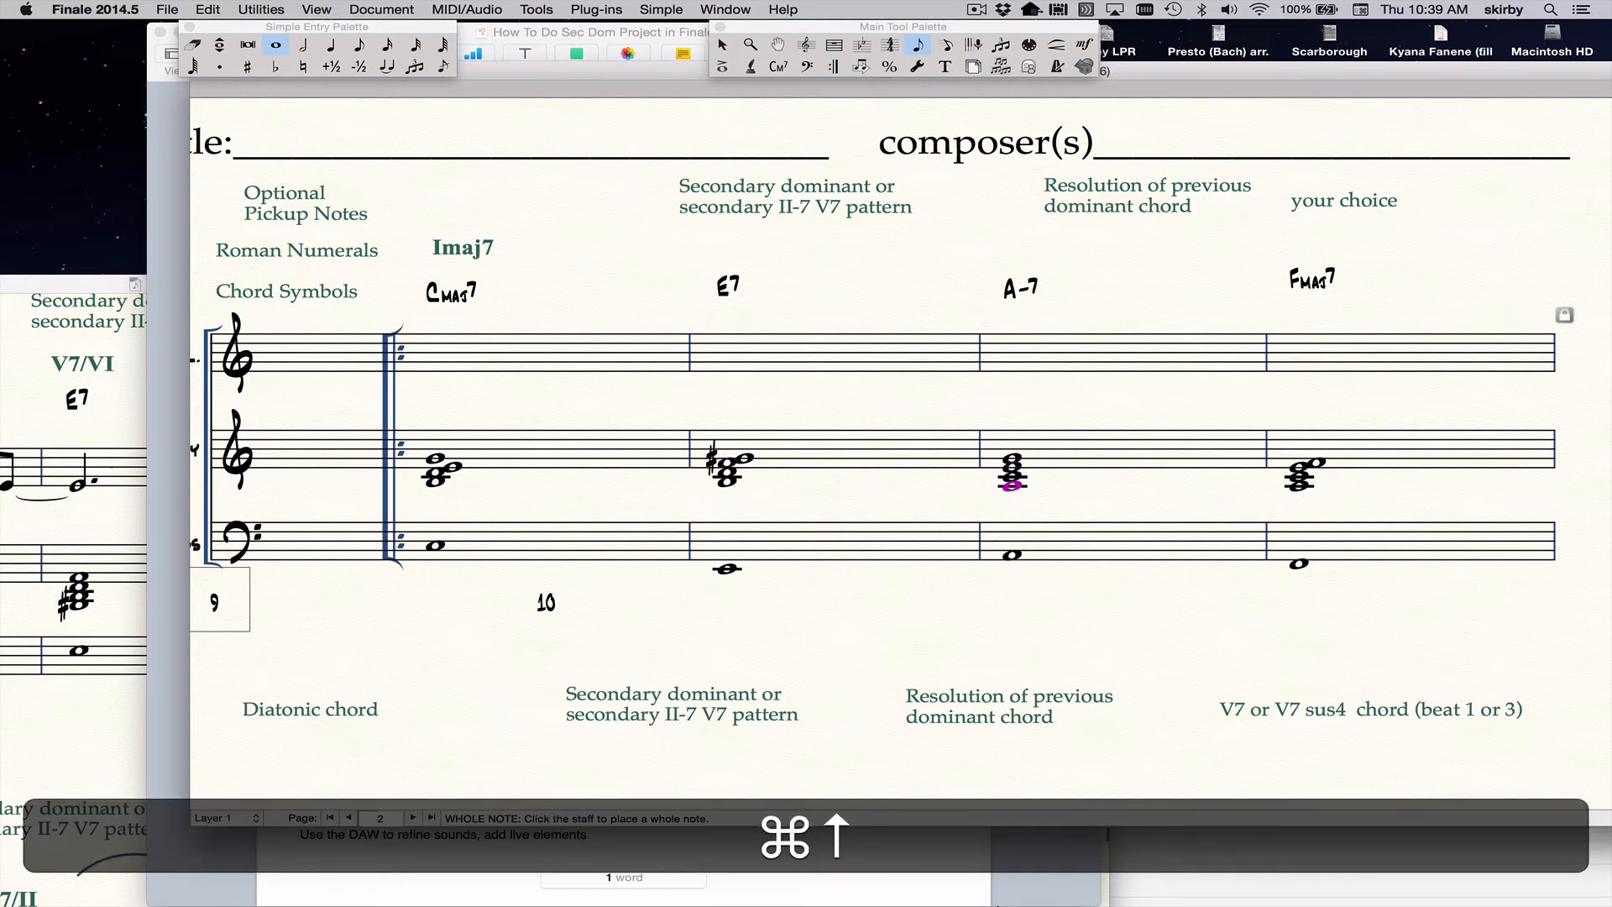
Replace the root with the ninth in the Harmony staff's Fmaj7 chord by raising F to G.
{"action": "key", "text": "Right"}
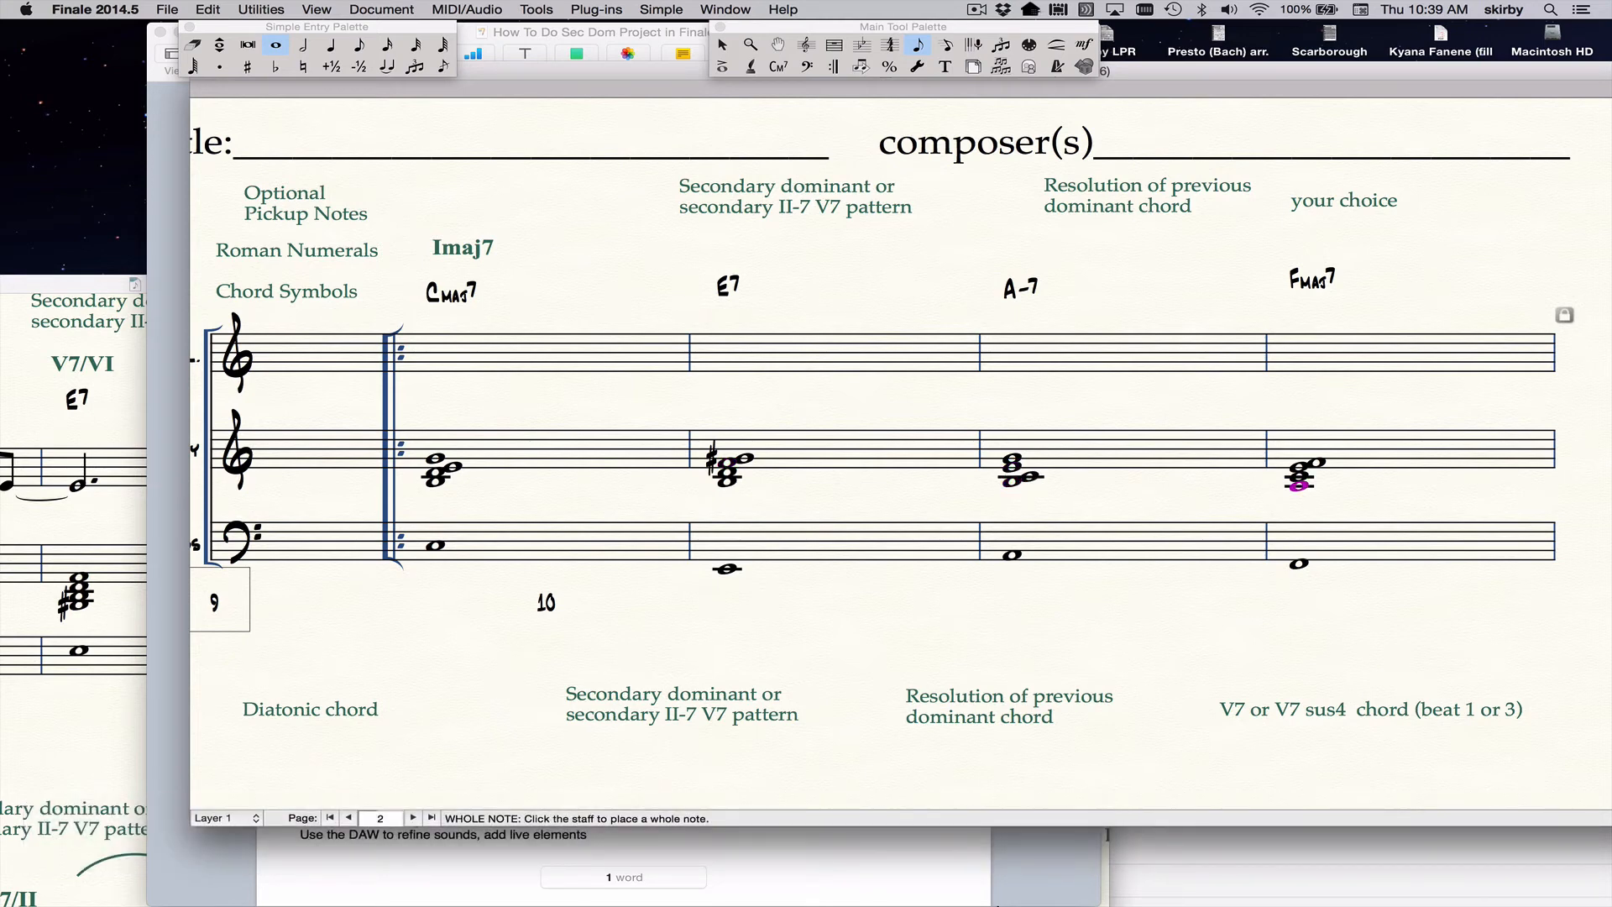
{"action": "key", "text": "super+Up"}
{"action": "key", "text": "super+Up"}
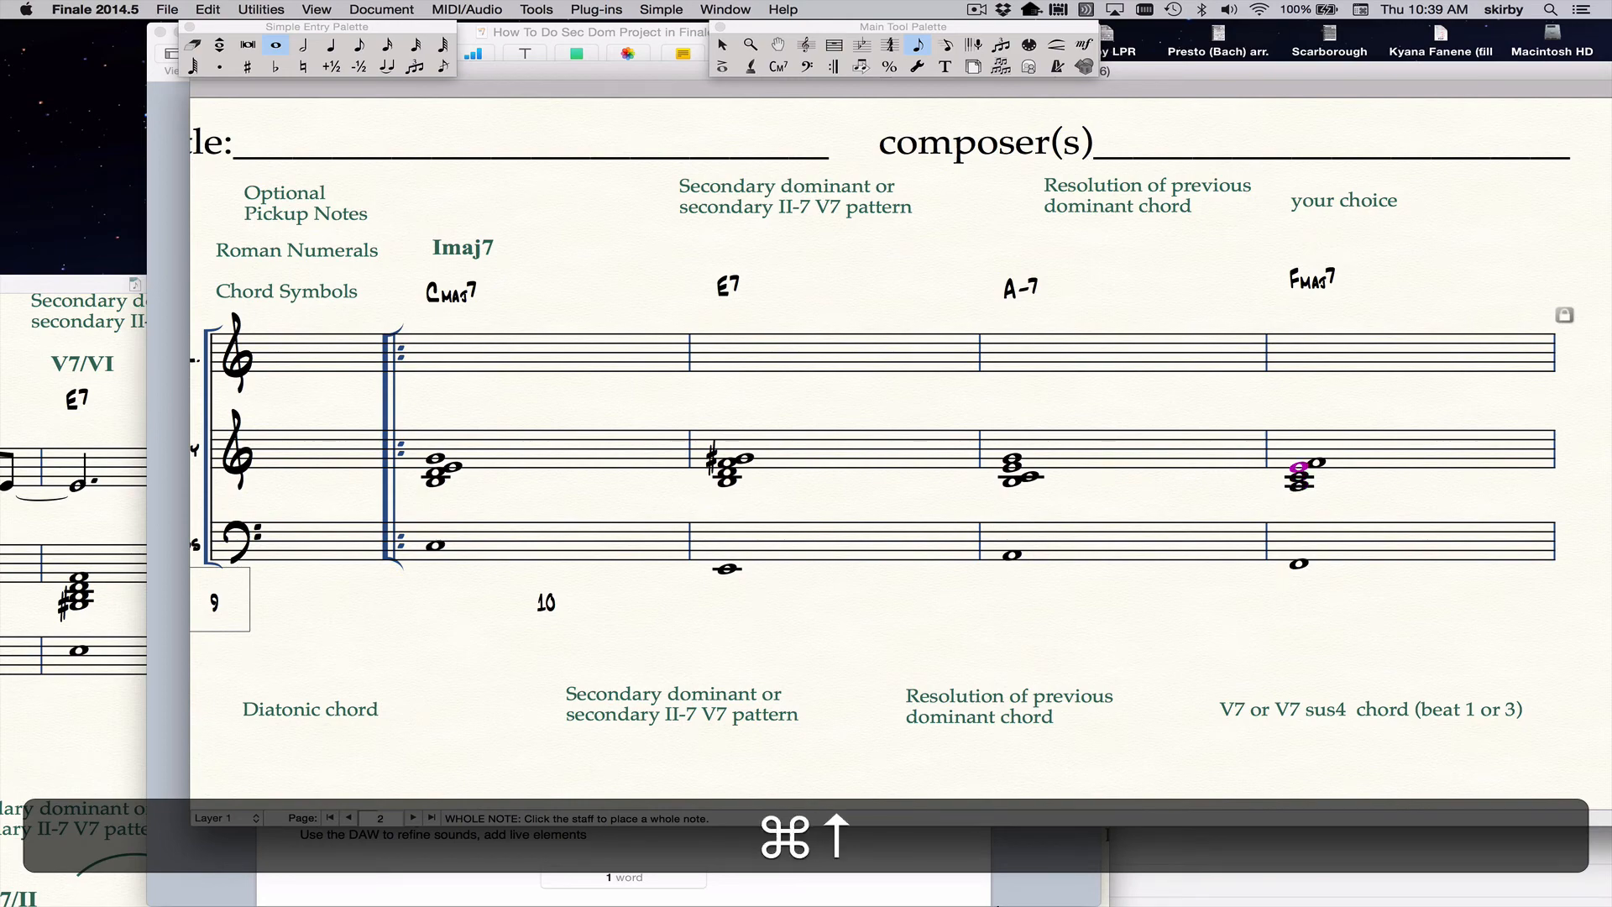
{"action": "key", "text": "Up"}
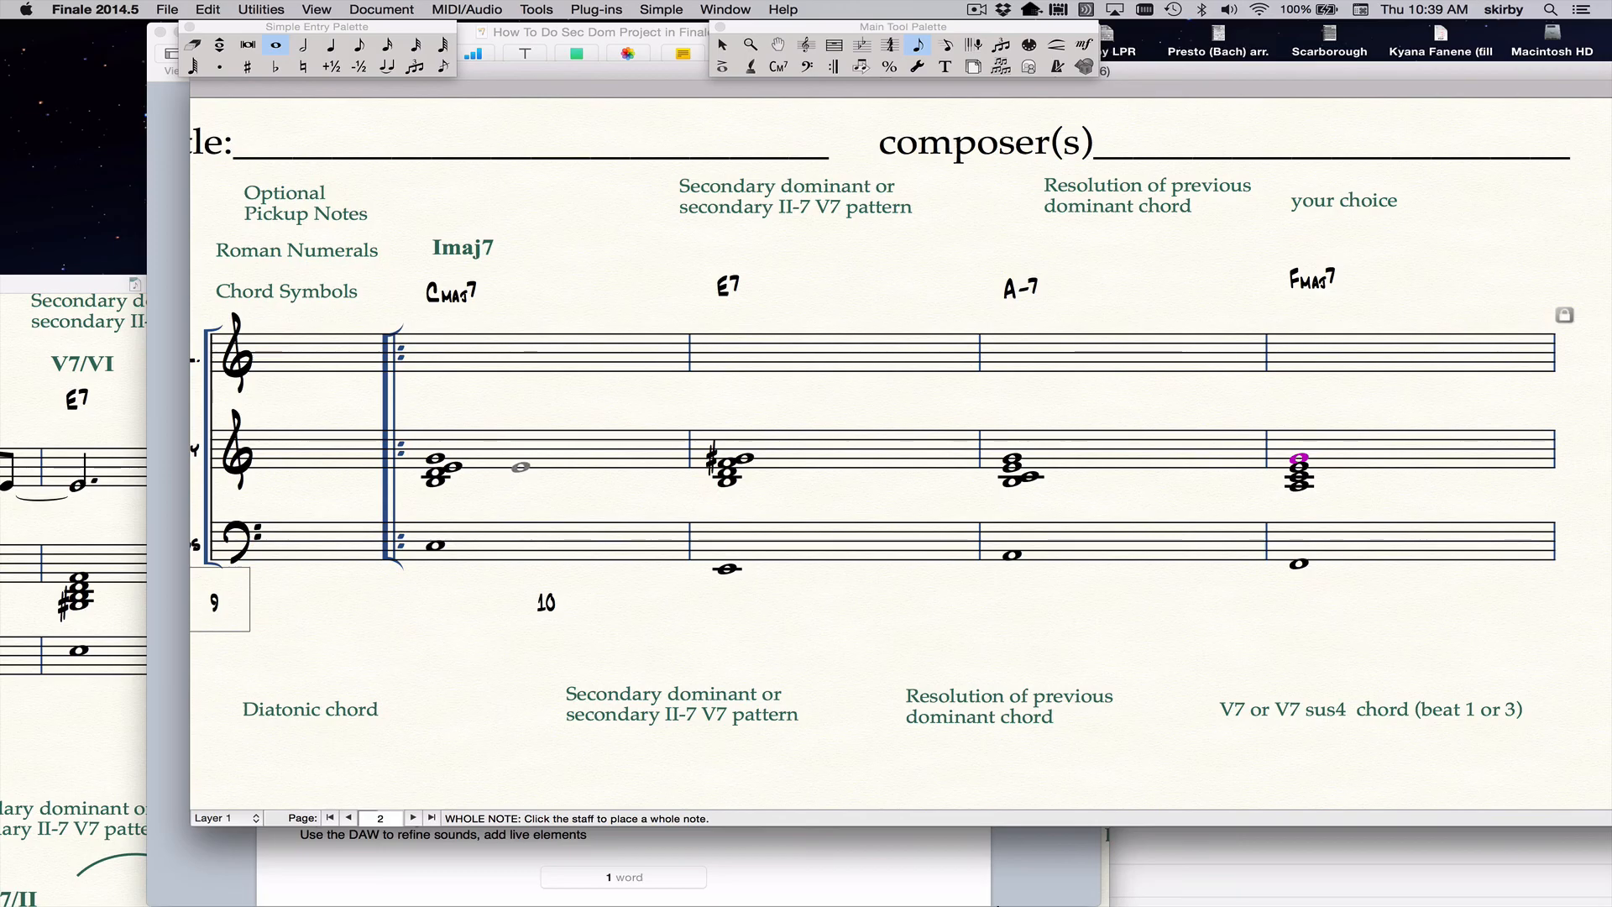
Play back the score to hear the chord progression with its added tensions, and stop playback.
{"action": "key", "text": "space"}
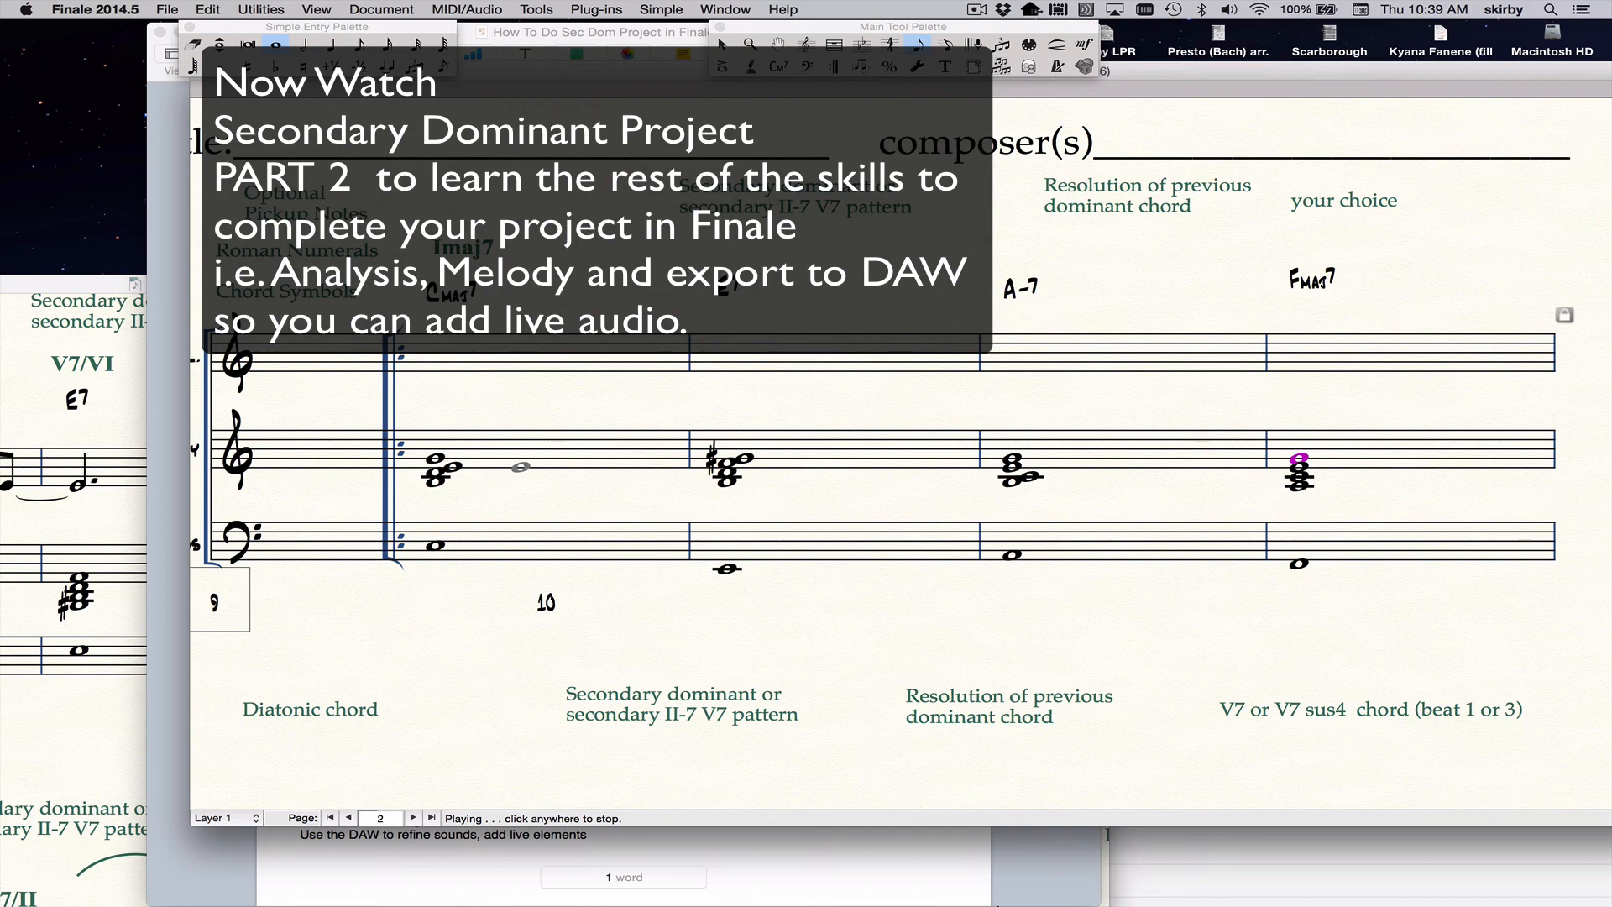
{"action": "left_click", "coordinate": [521, 467]}
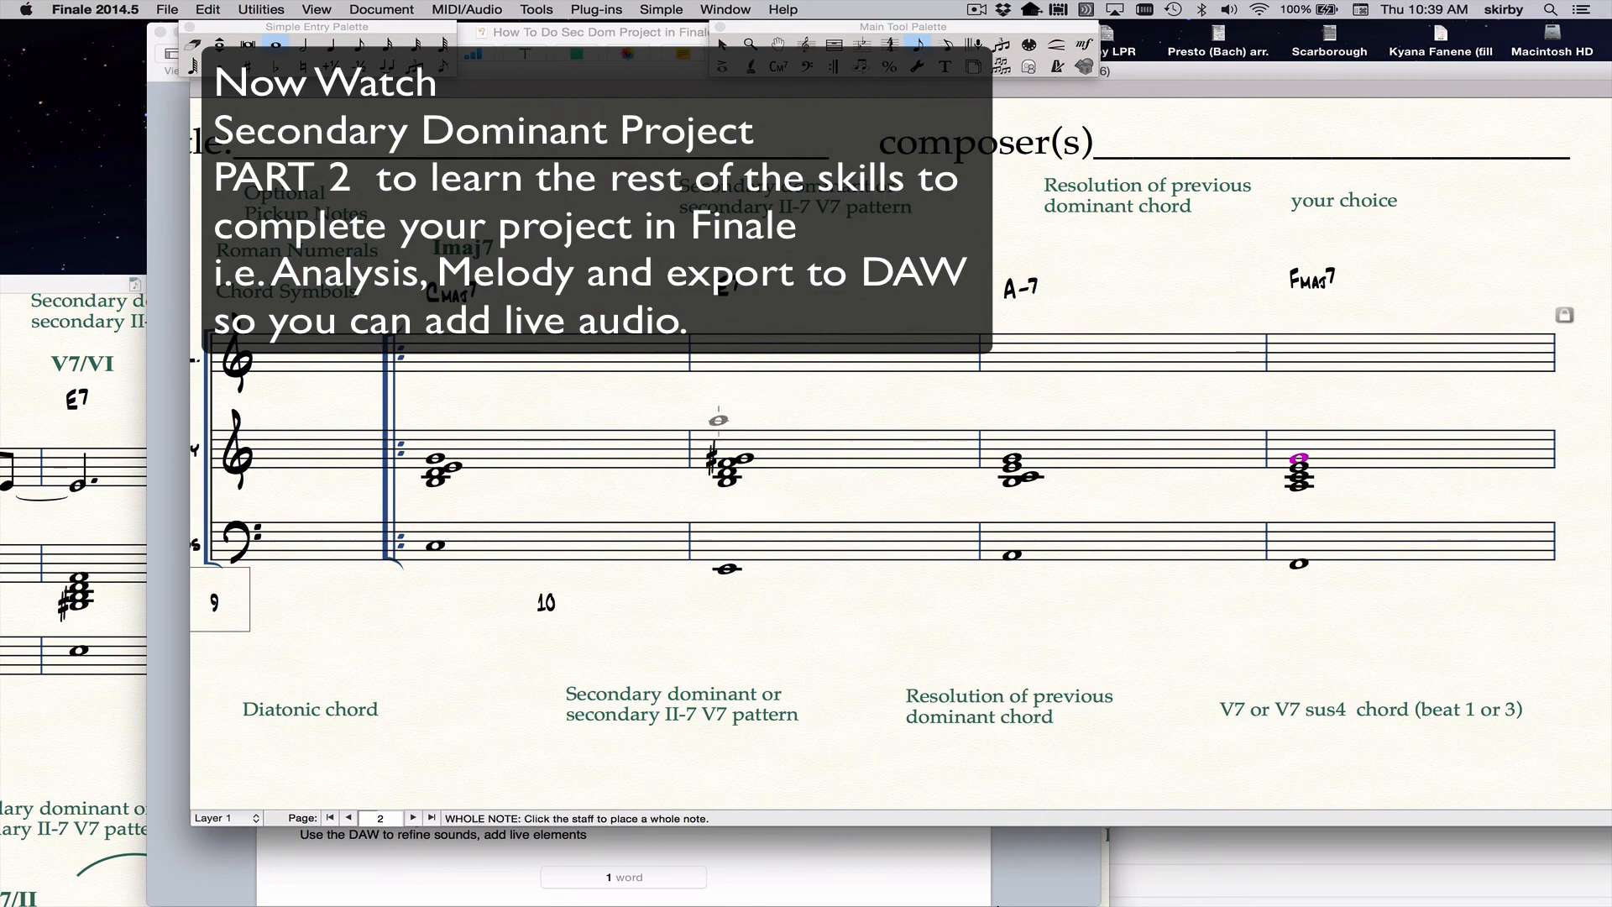